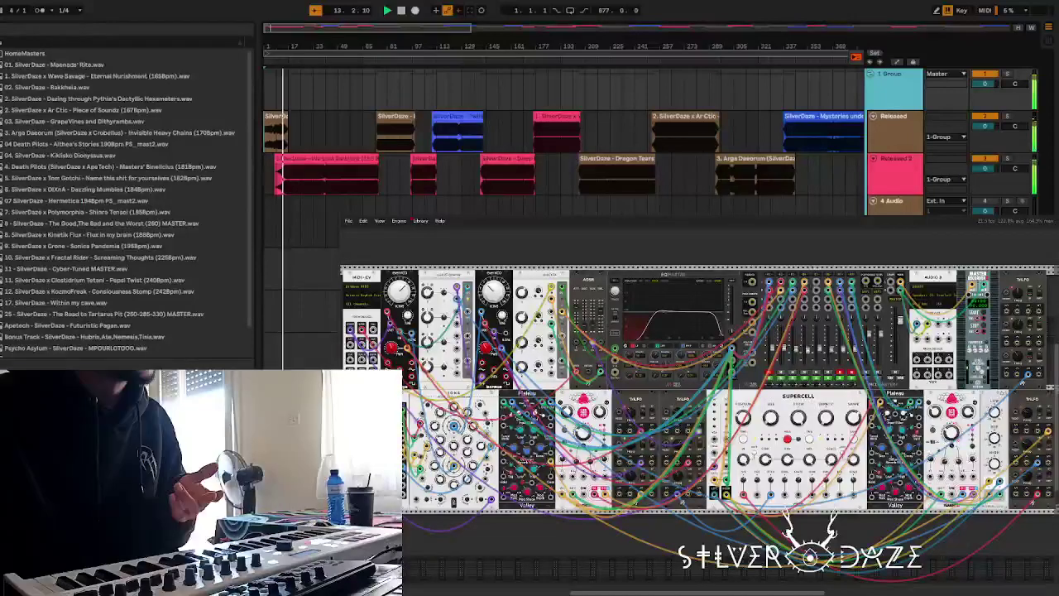
Examine the overlap between the Ancient Textures clip and the following Released 2 clip around the playhead in the arrangement.
key(plus)
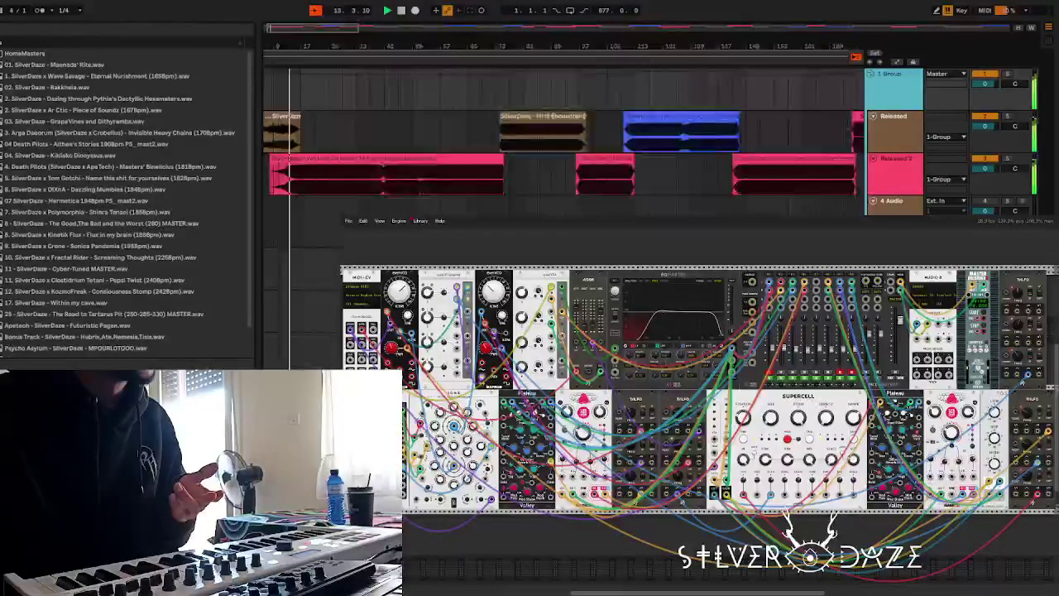
key(plus)
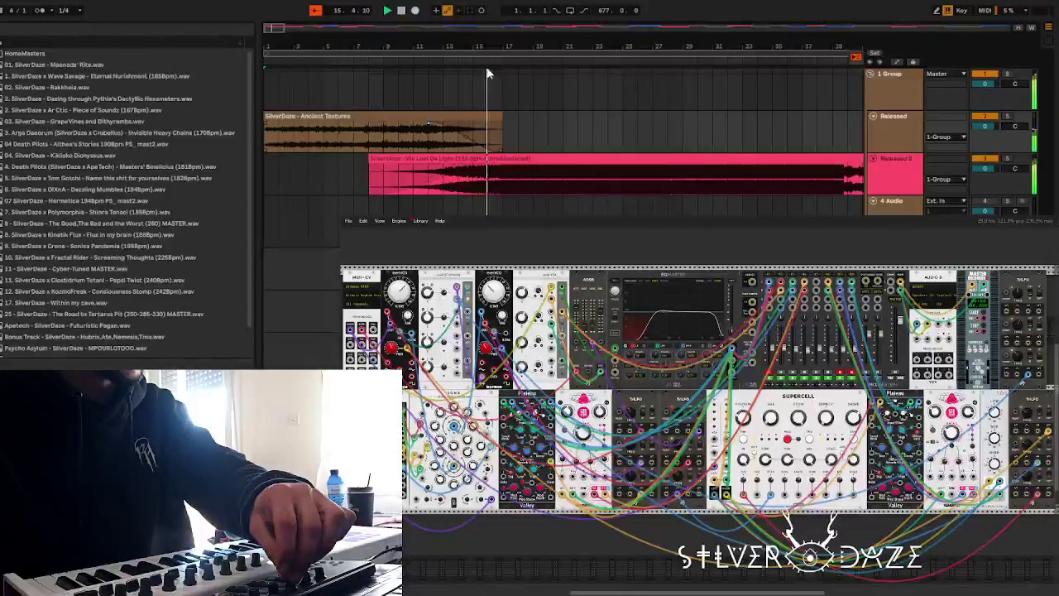
key(minus)
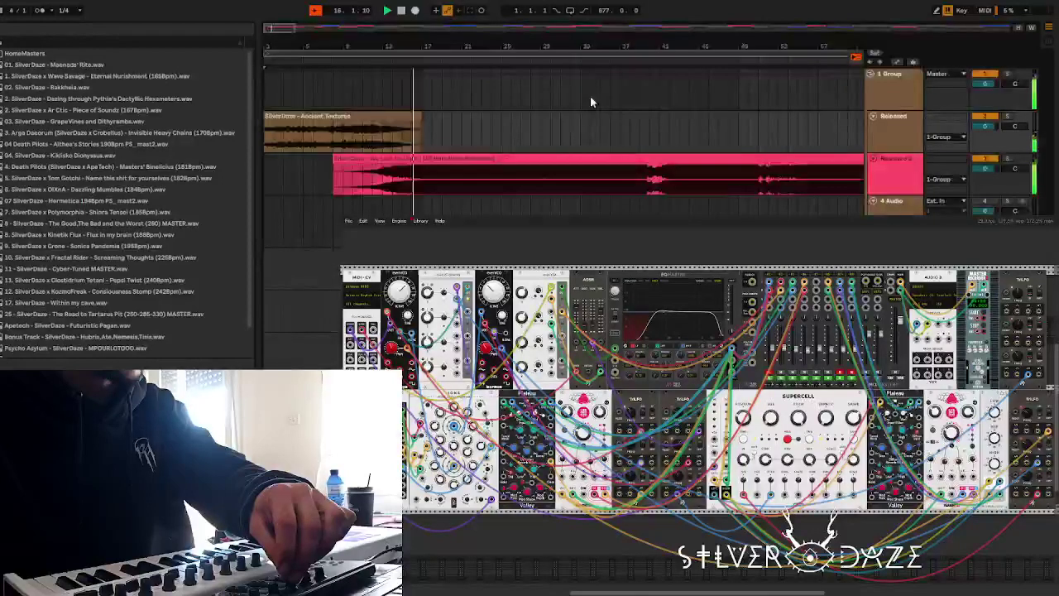
Show the session clip grid and bring the VCV Rack patch window back in front of it.
key(Tab)
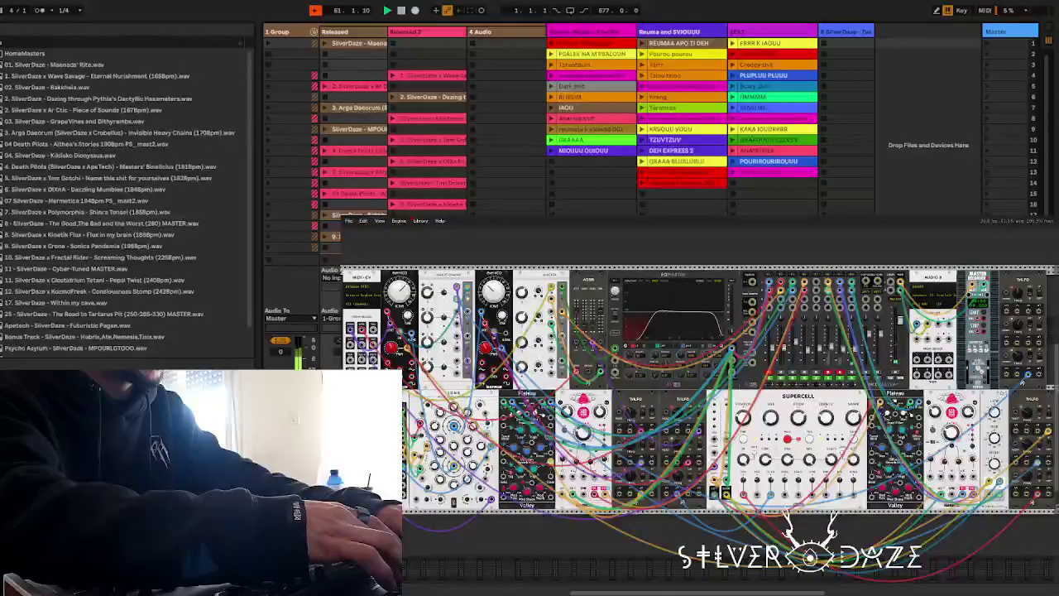
key(super+alt+p)
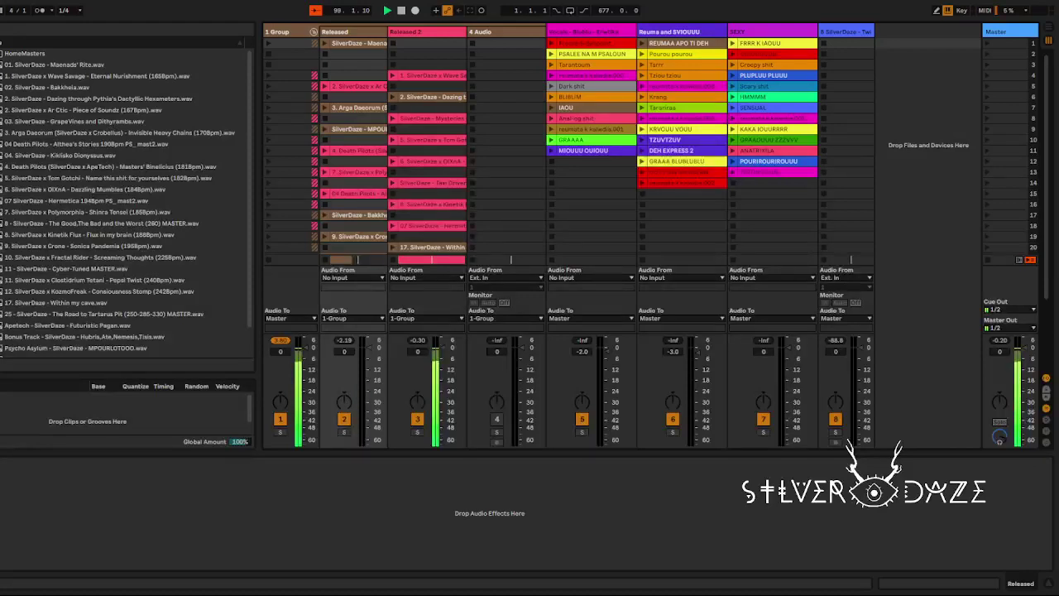
key(alt+Tab)
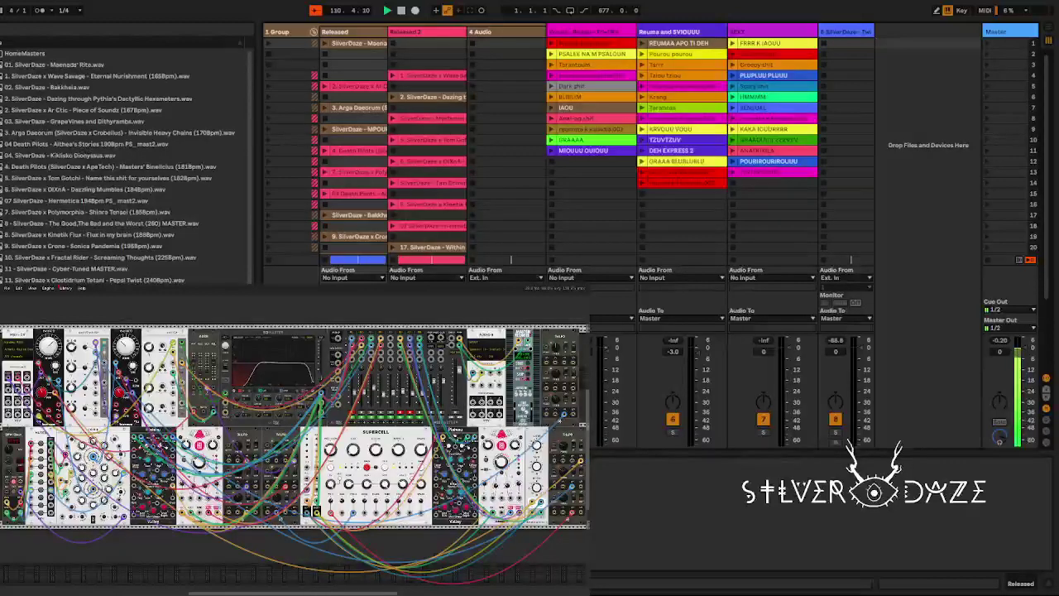
Examine the arrangement around the playhead, from the Twilight Thoughts clip to the start of the Deep Dreams clip.
key(Tab)
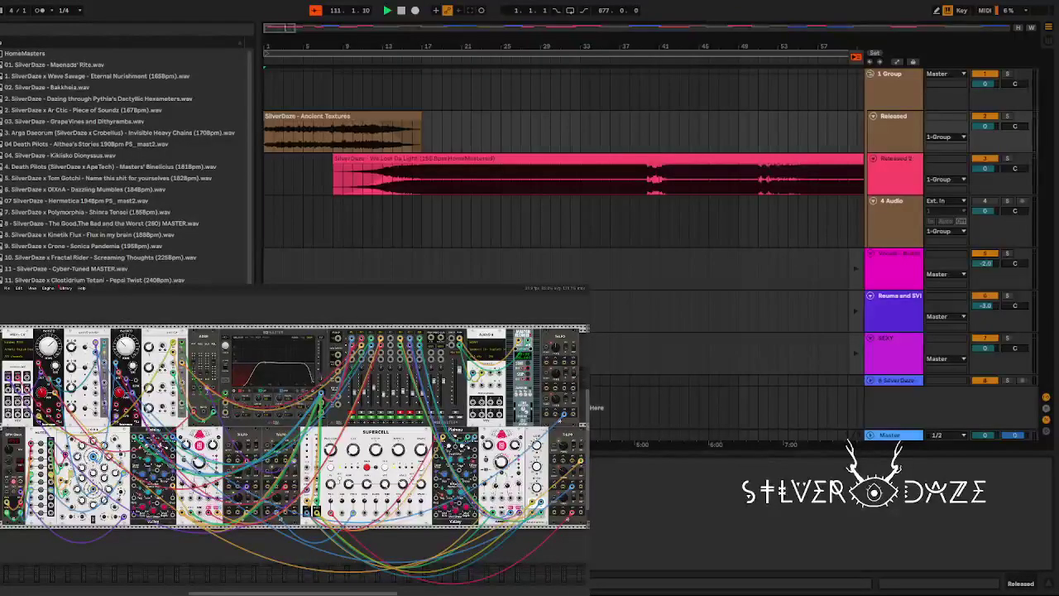
key(minus)
key(minus)
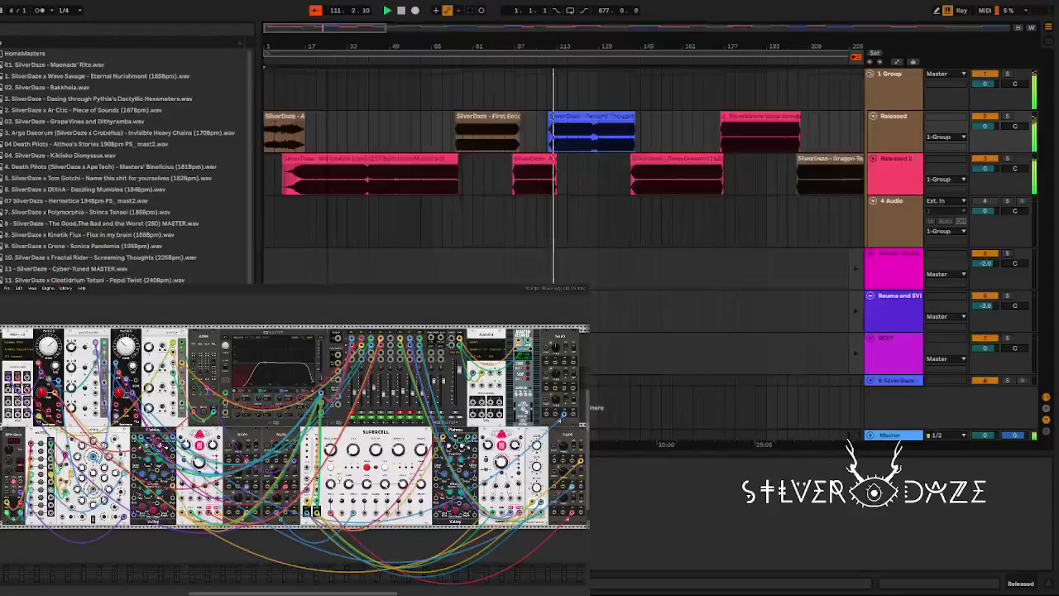
key(plus)
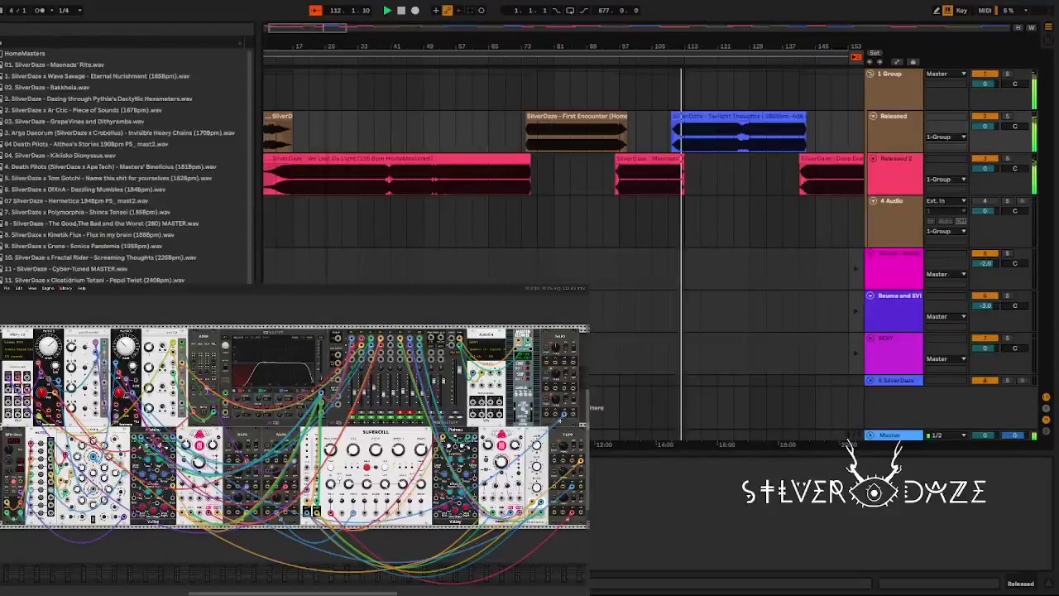
drag(328, 43, 298, 58)
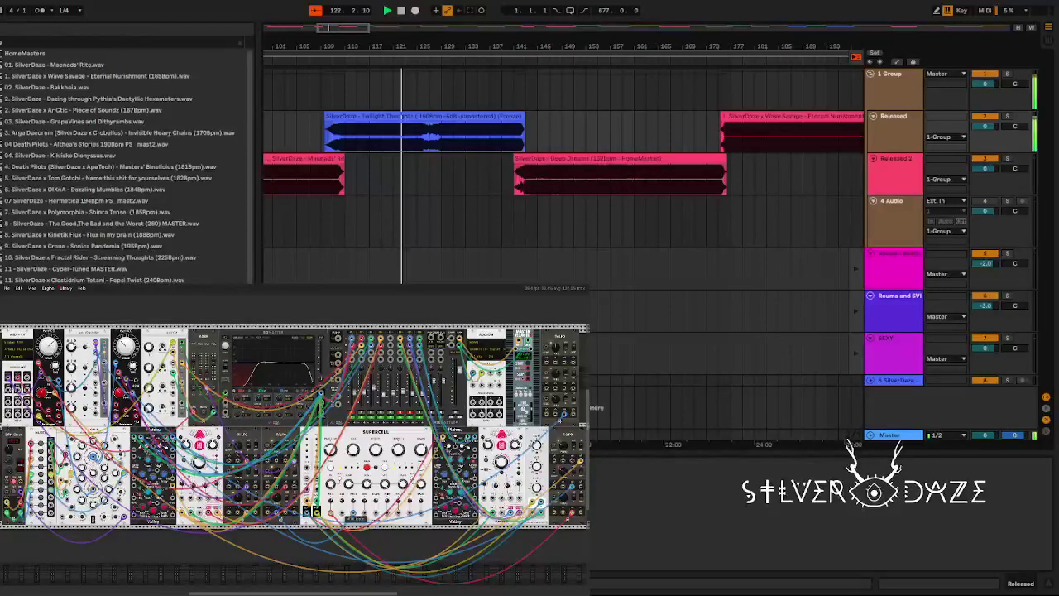
key(plus)
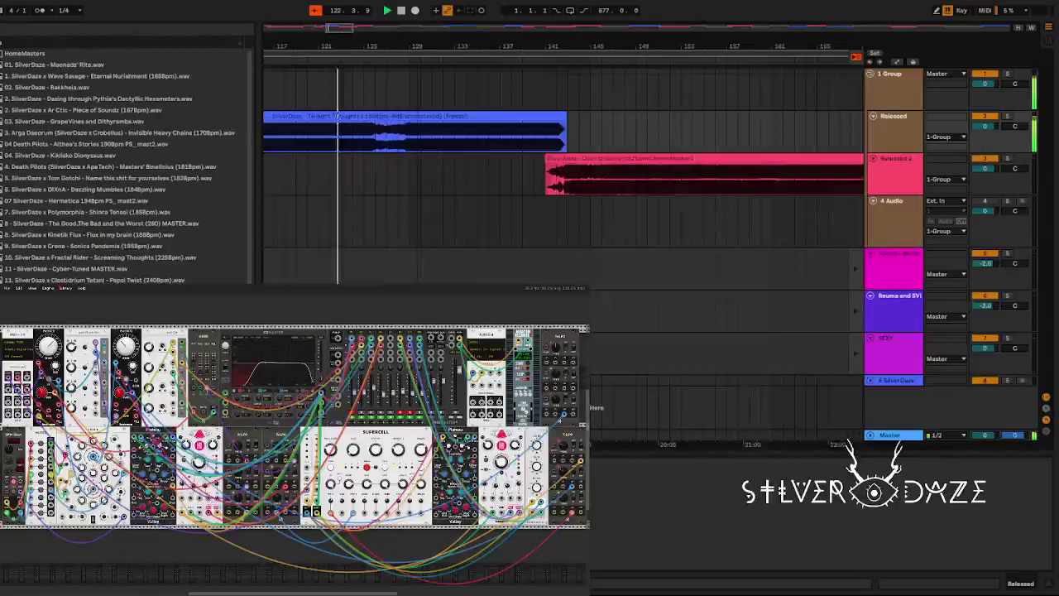
Look through the clip slots of the Reuma and SVIOUUU track in the session grid, down to its empty scenes.
key(Tab)
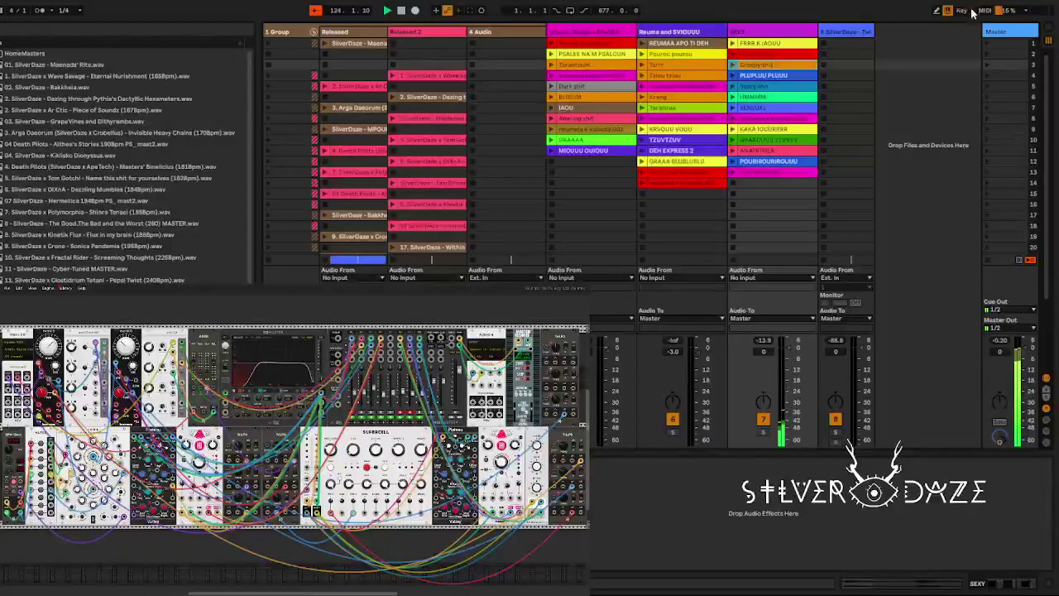
scroll(822, 105, down, 2)
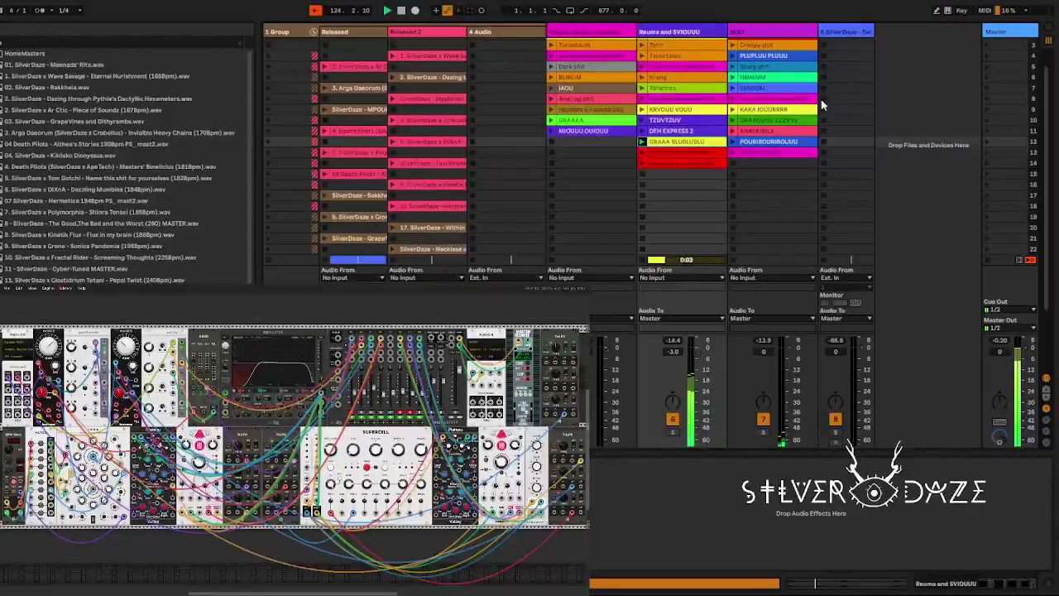
scroll(822, 105, up, 2)
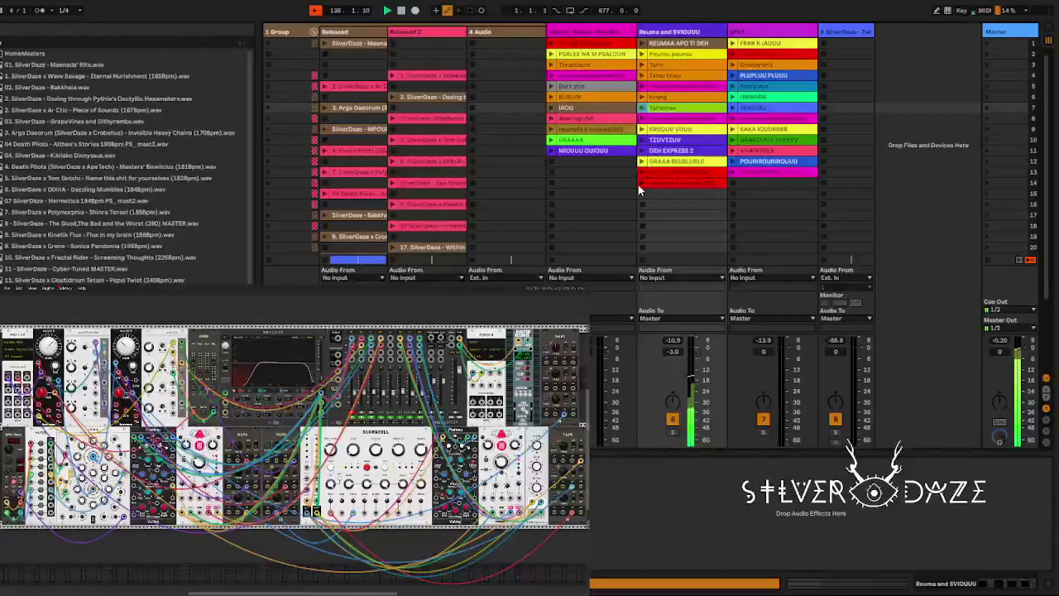
scroll(639, 188, down, 3)
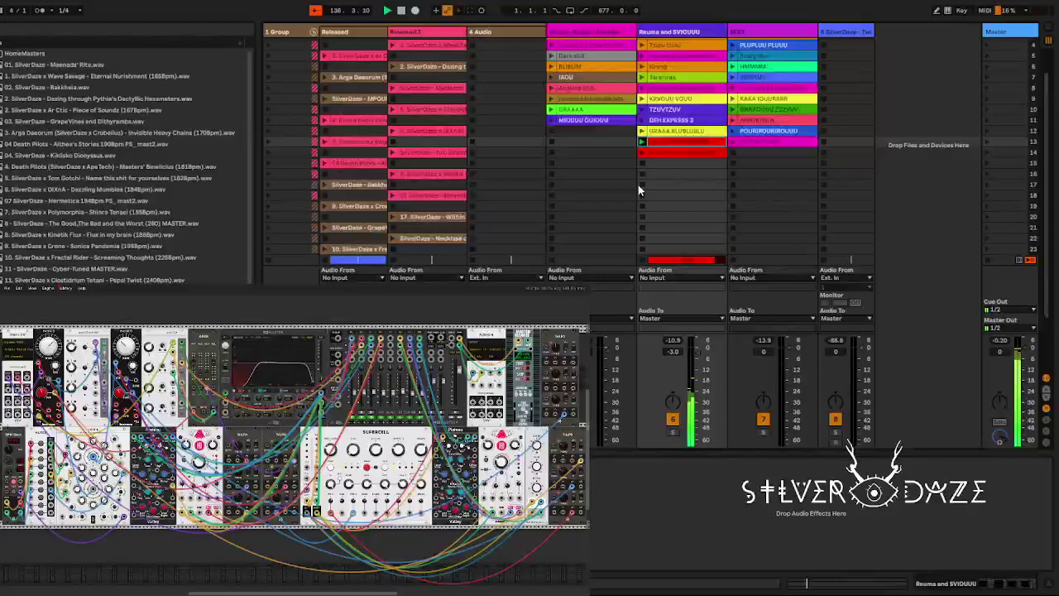
scroll(638, 187, down, 3)
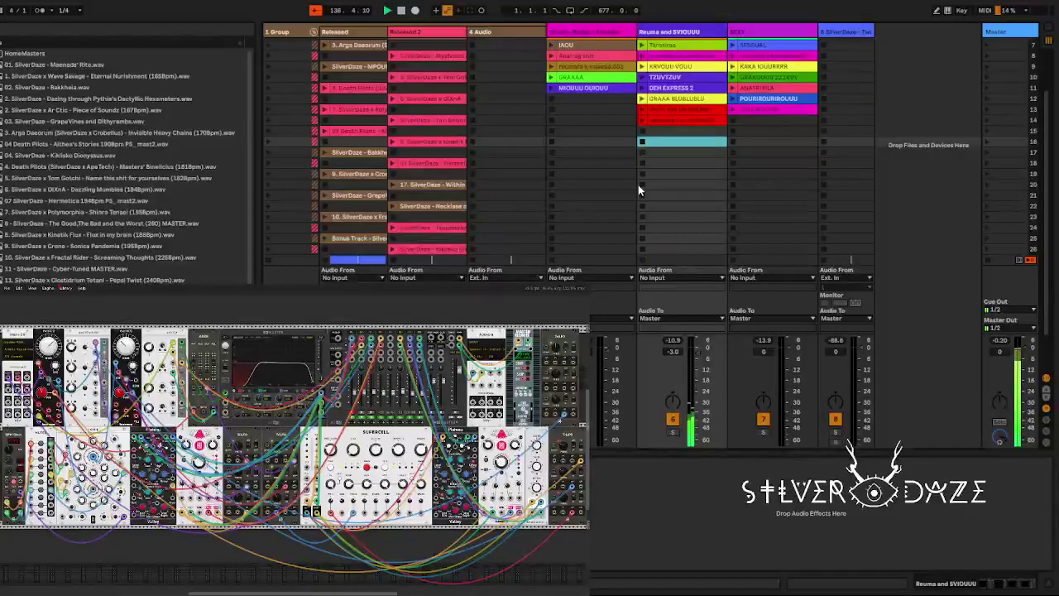
Select the Released track's empty slot in scene 16, and return that track to playing its arrangement clips.
key(Left)
key(Left)
key(Left)
key(Left)
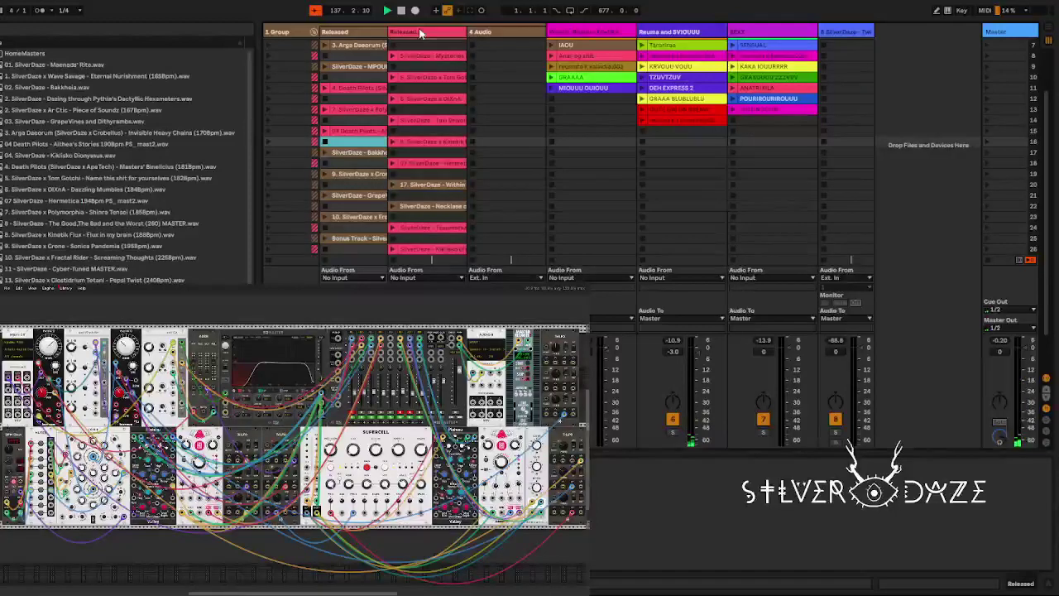
key(Tab)
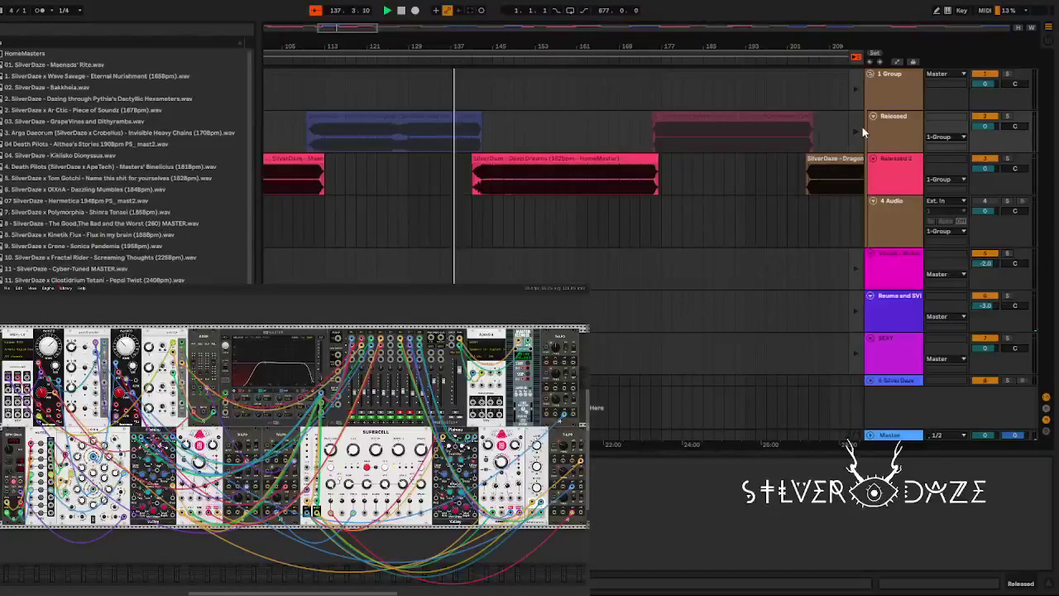
click(862, 126)
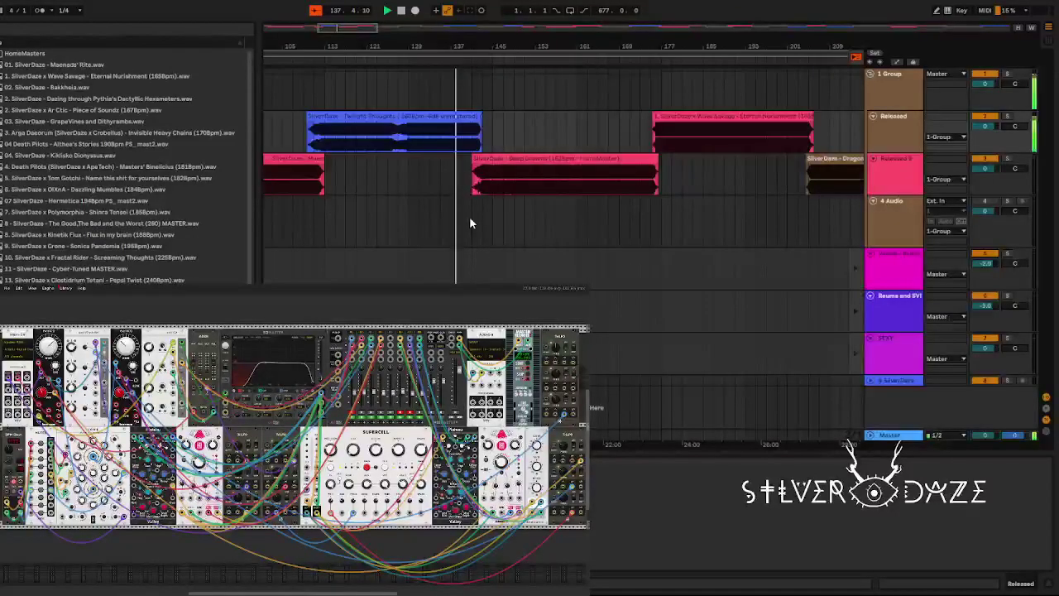
key(Tab)
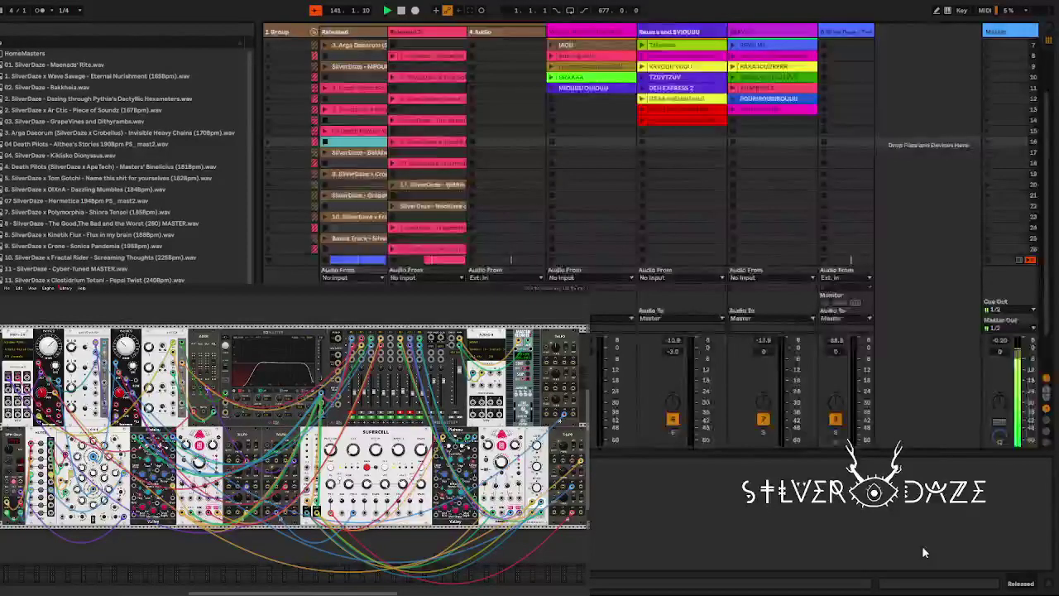
key(Tab)
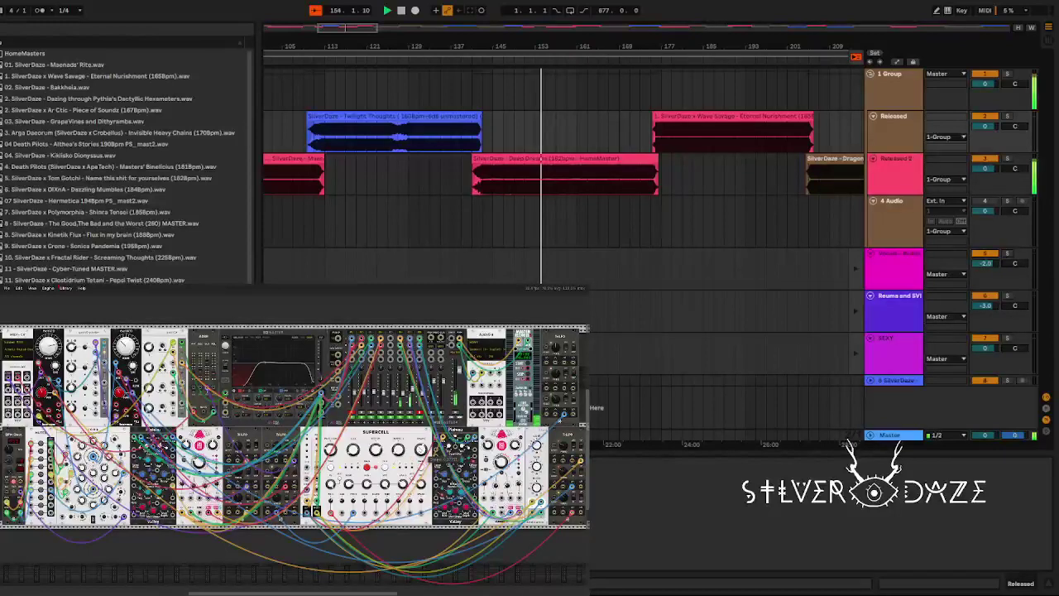
key(Tab)
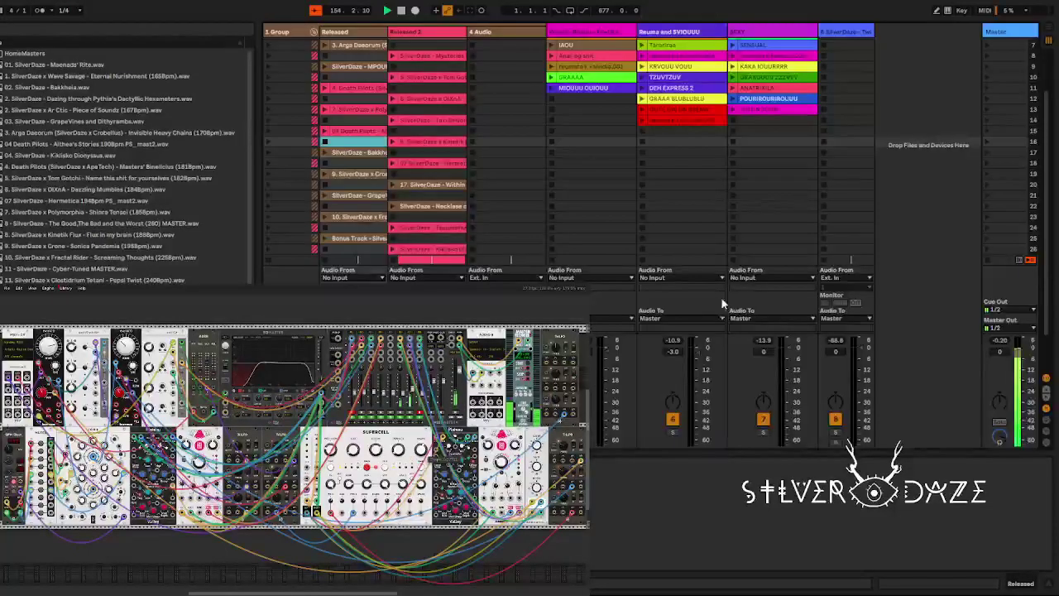
scroll(686, 231, up, 3)
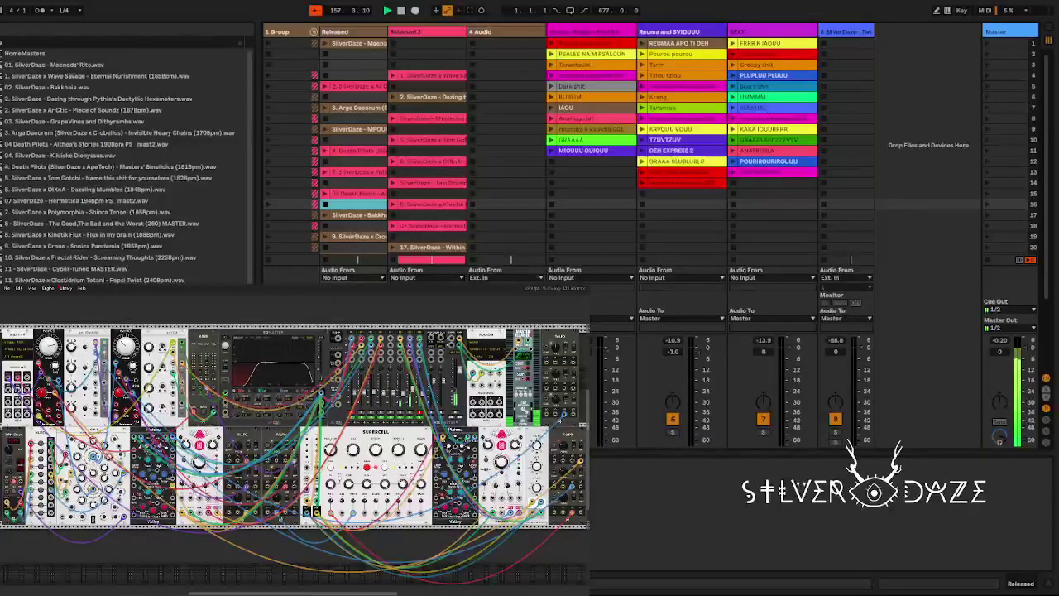
key(Tab)
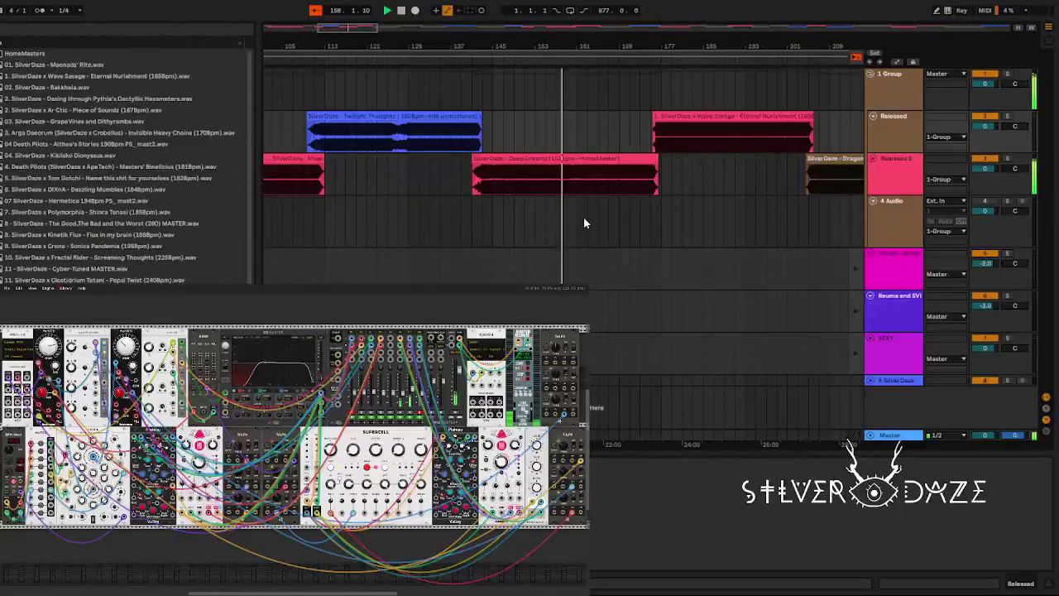
Open the Deep Dreams clip's waveform in the clip detail view and examine the clip's end in the arrangement.
click(585, 160)
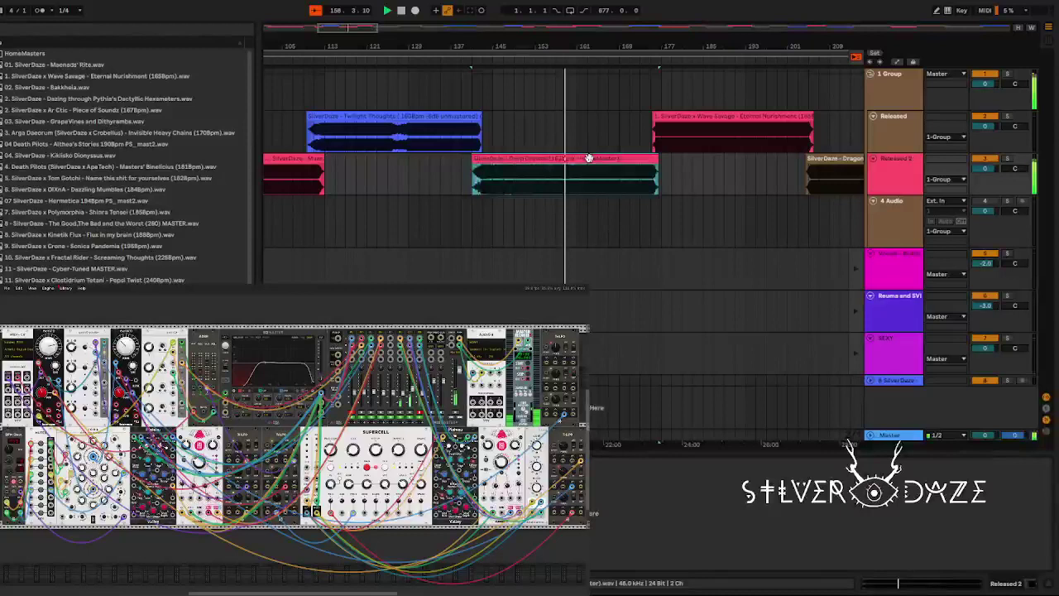
double_click(587, 158)
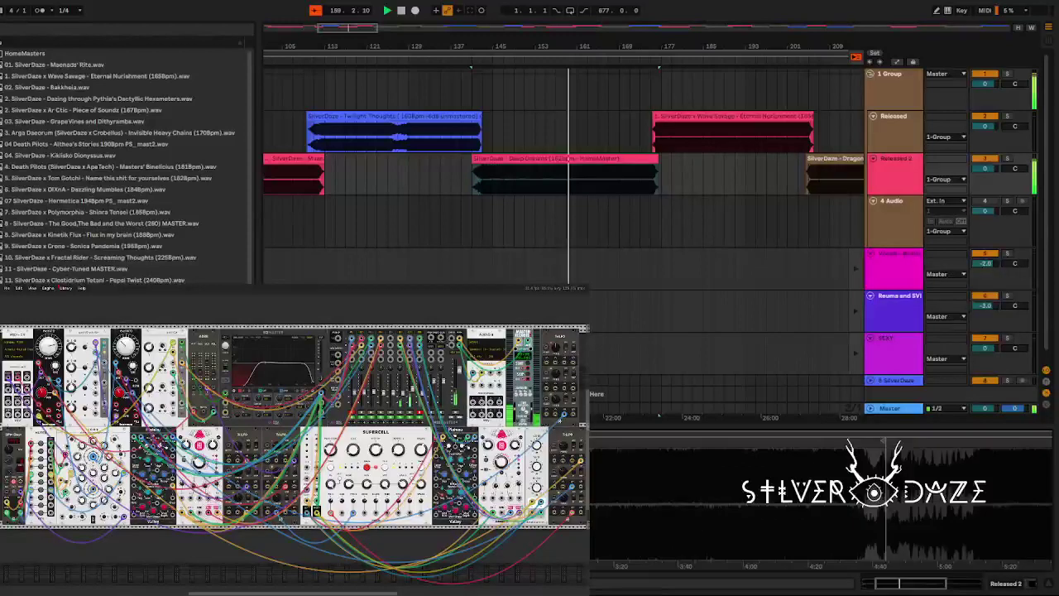
key(plus)
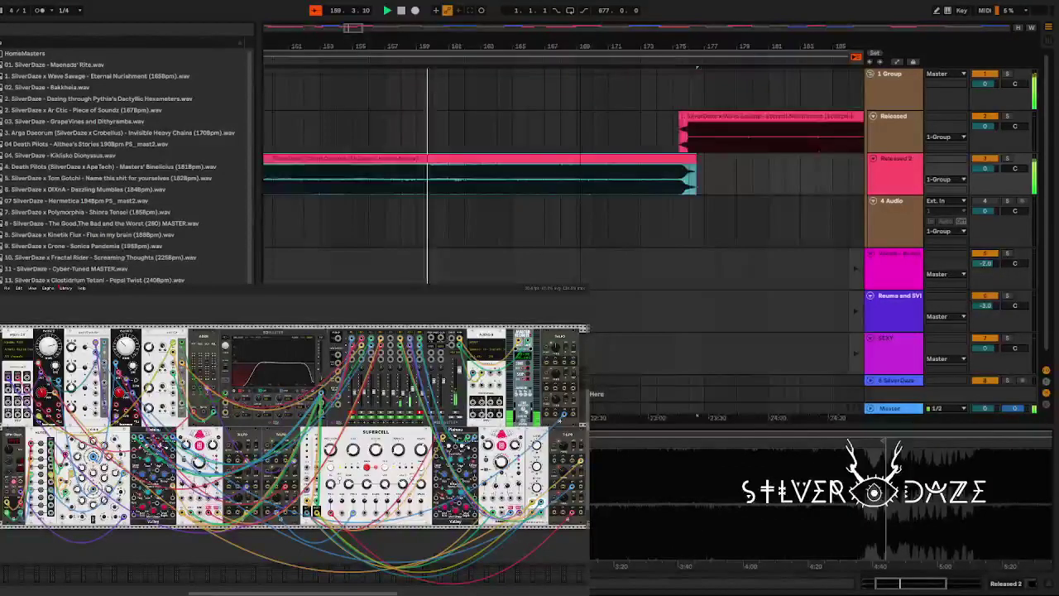
Inspect the Eternal Nurishment clip on the Released track around bar 187 and show its waveform in the clip detail view.
key(minus)
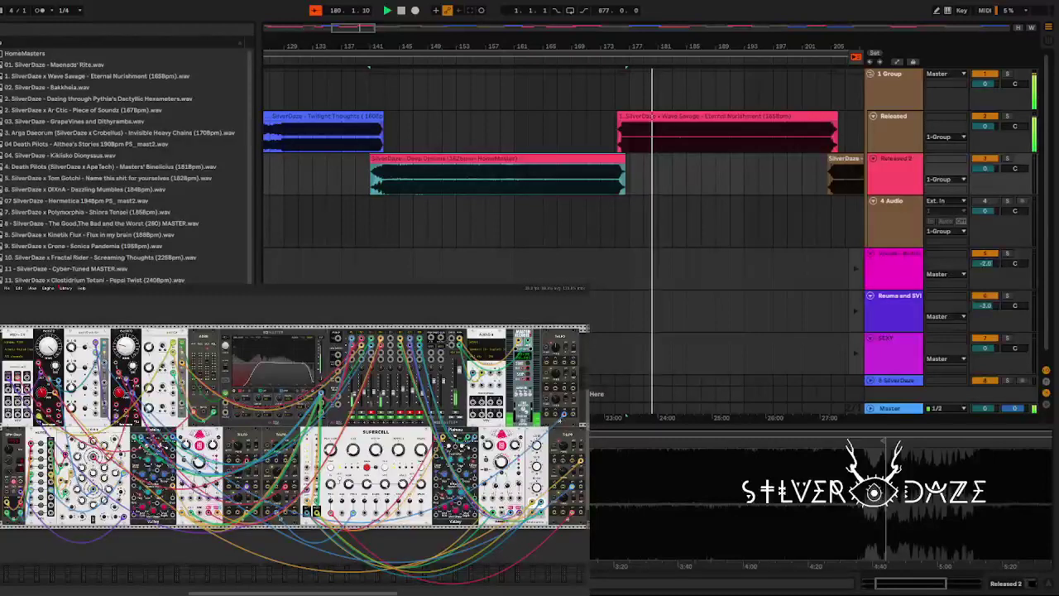
key(plus)
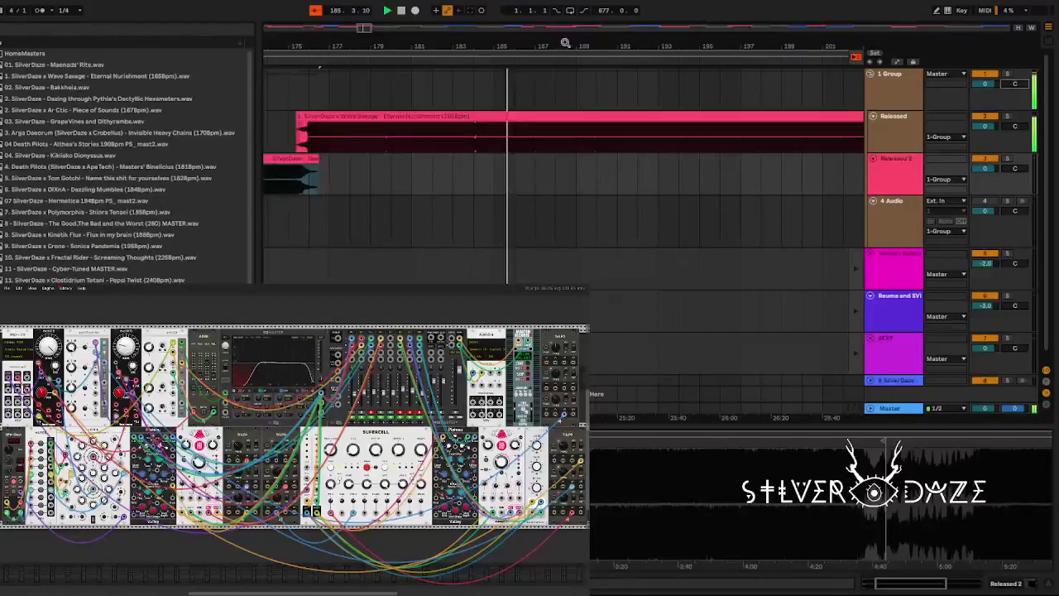
drag(565, 42, 566, 165)
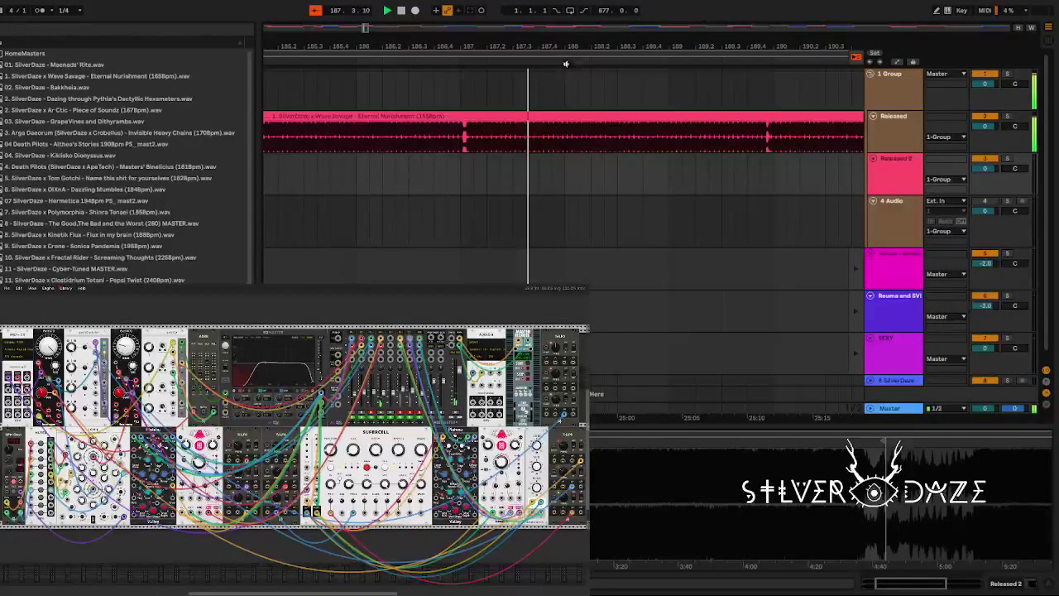
click(568, 106)
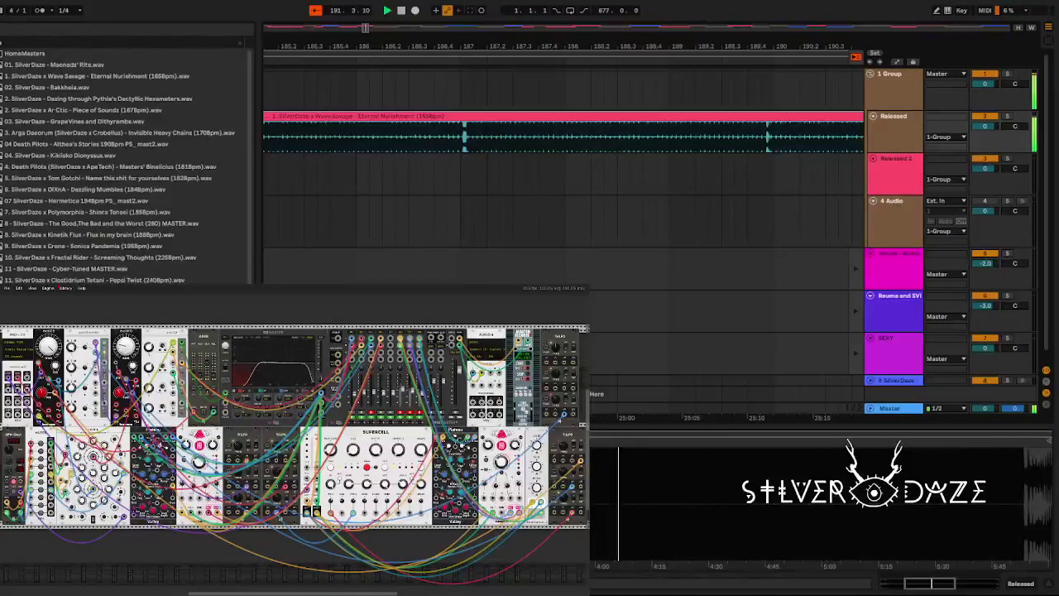
Examine the transition from the Eternal Nurishment clip to the Dragon Tears clip around bar 205.
key(minus)
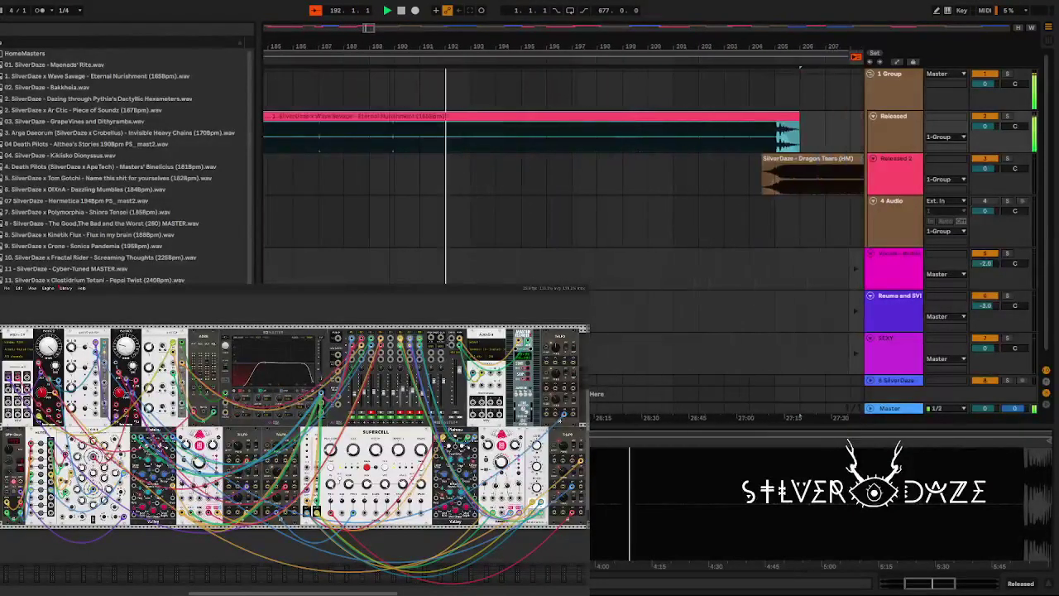
key(minus)
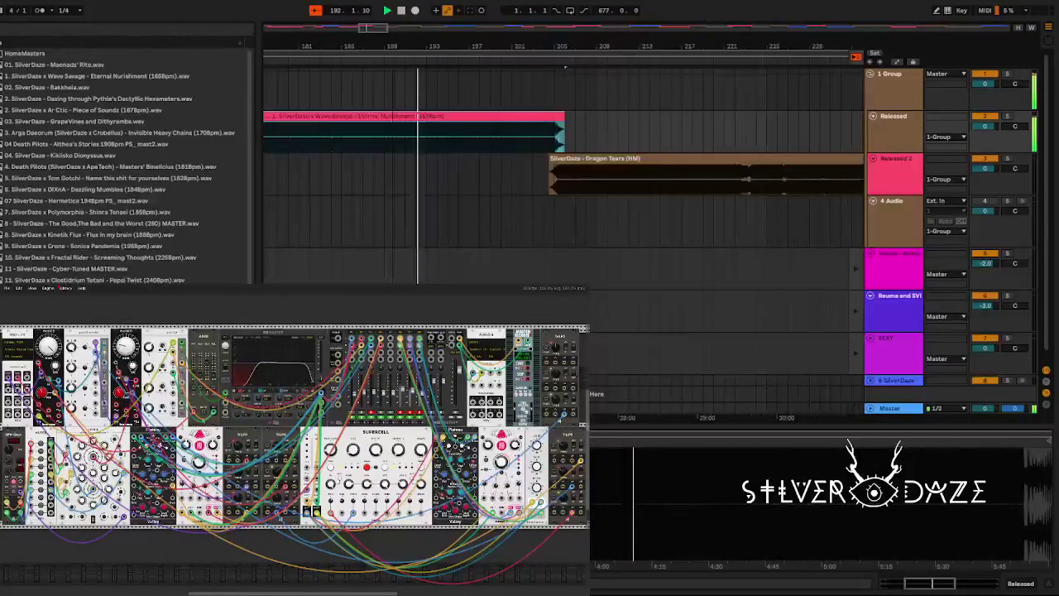
key(minus)
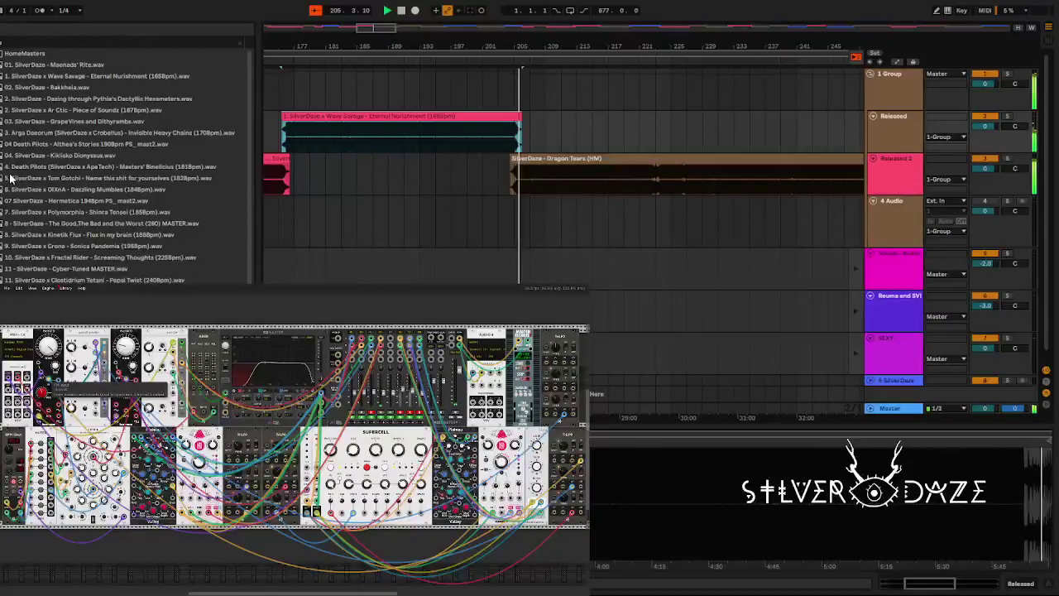
key(plus)
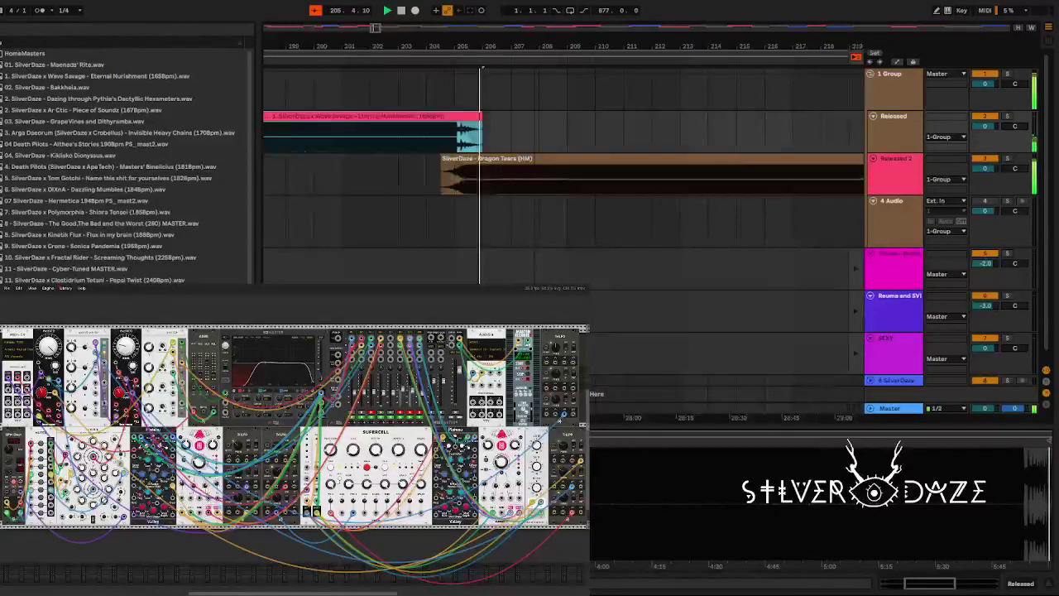
Examine the Dragon Tears clip on the Released 2 track between about bars 205 and 245.
drag(349, 59, 349, 47)
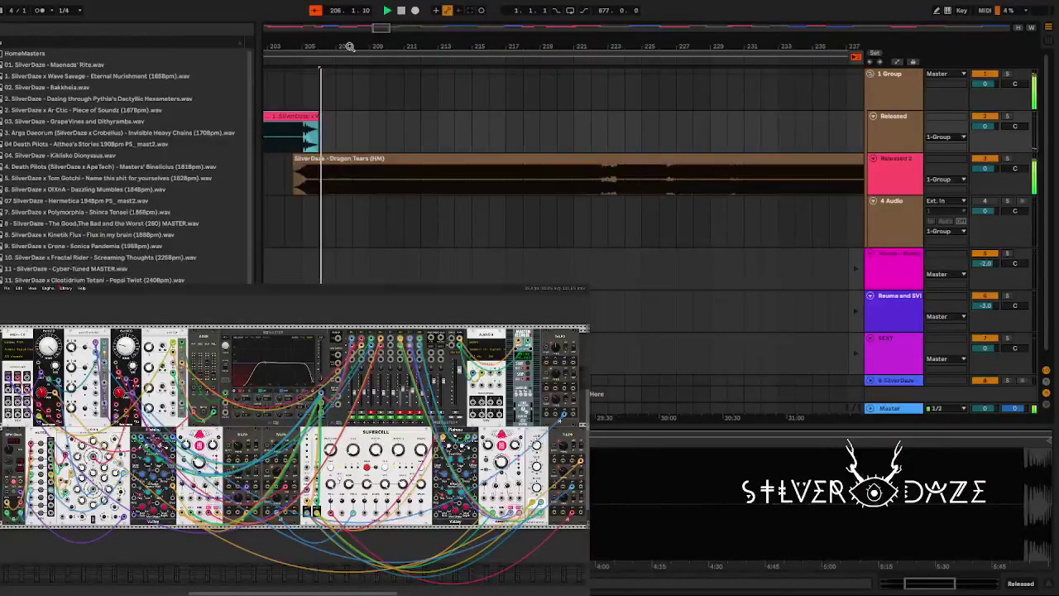
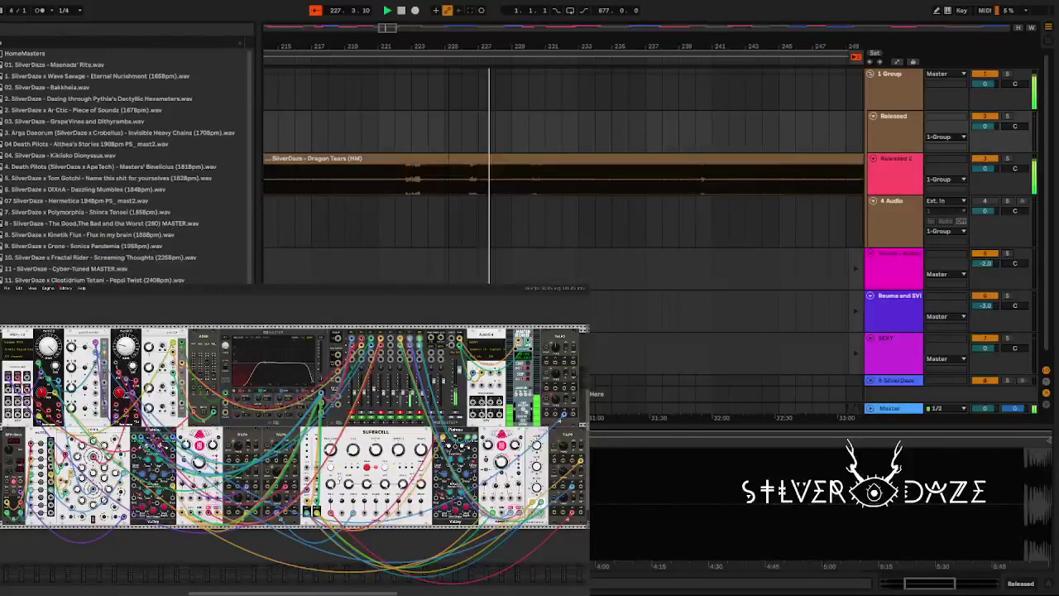
drag(447, 52, 447, 47)
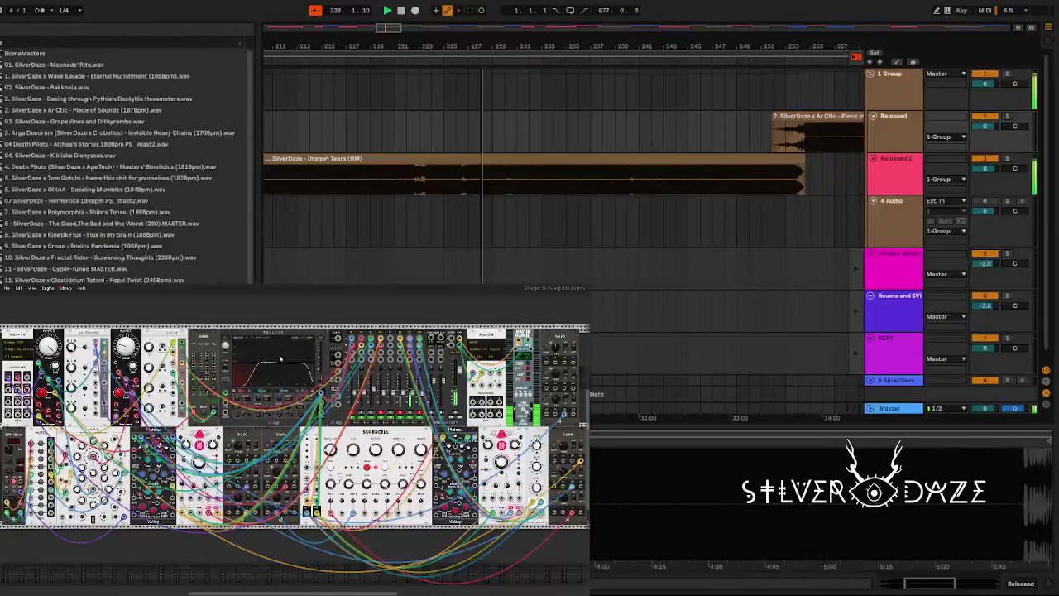
key(plus)
key(plus)
key(plus)
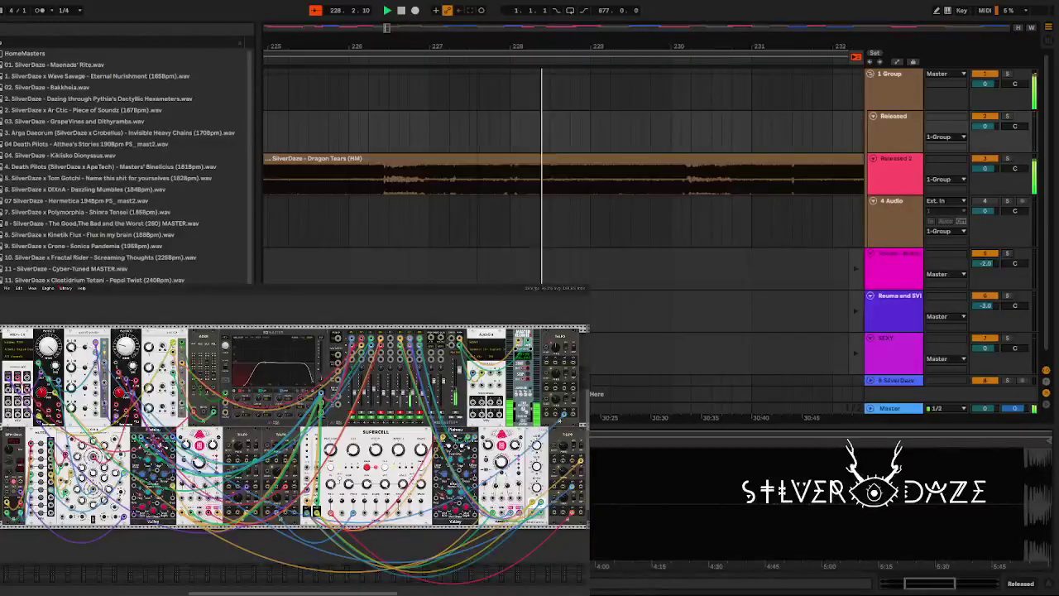
key(minus)
key(minus)
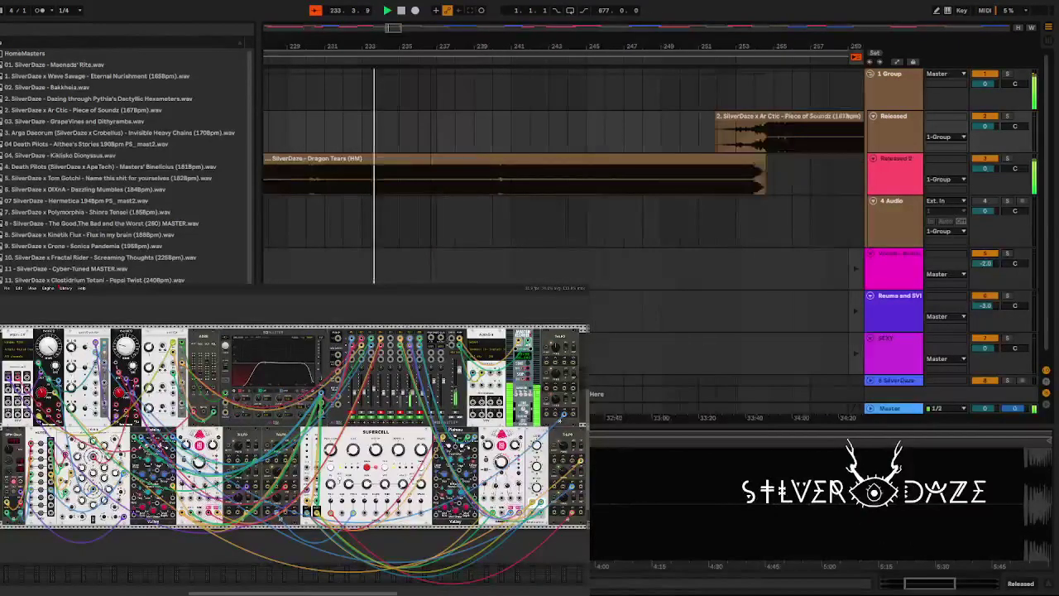
key(plus)
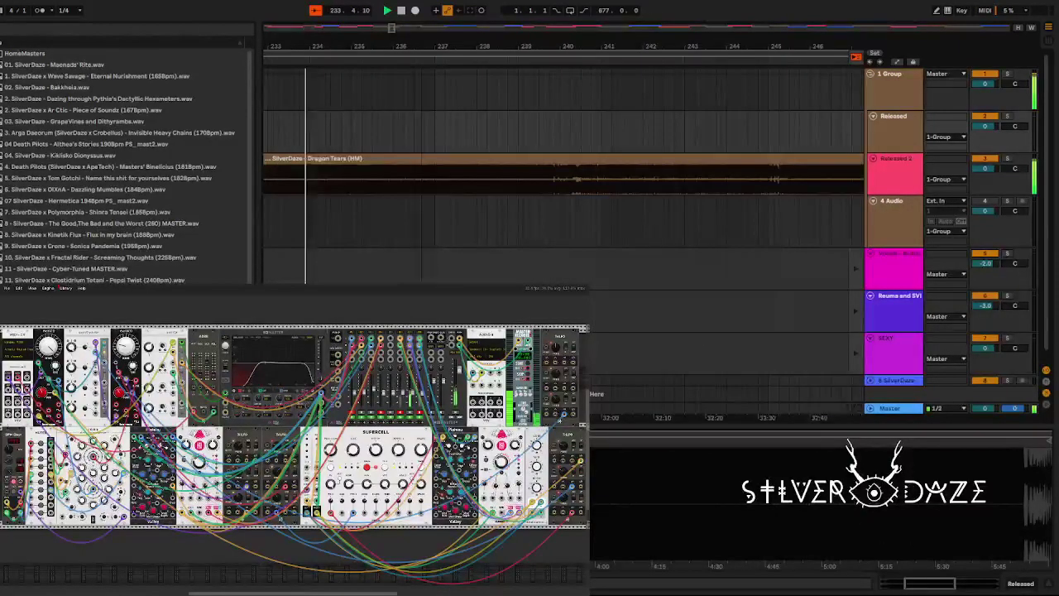
Examine the transition from the Dragon Tears clip to the Piece of Soundz clip around bar 253.
drag(424, 48, 453, 48)
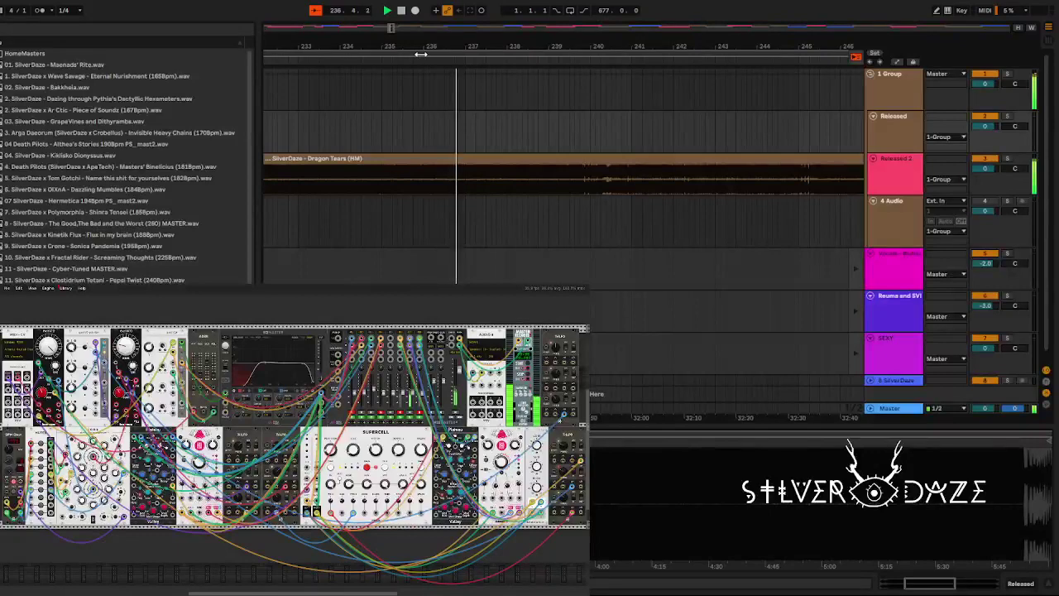
scroll(423, 49, down, 1)
scroll(422, 50, down, 1)
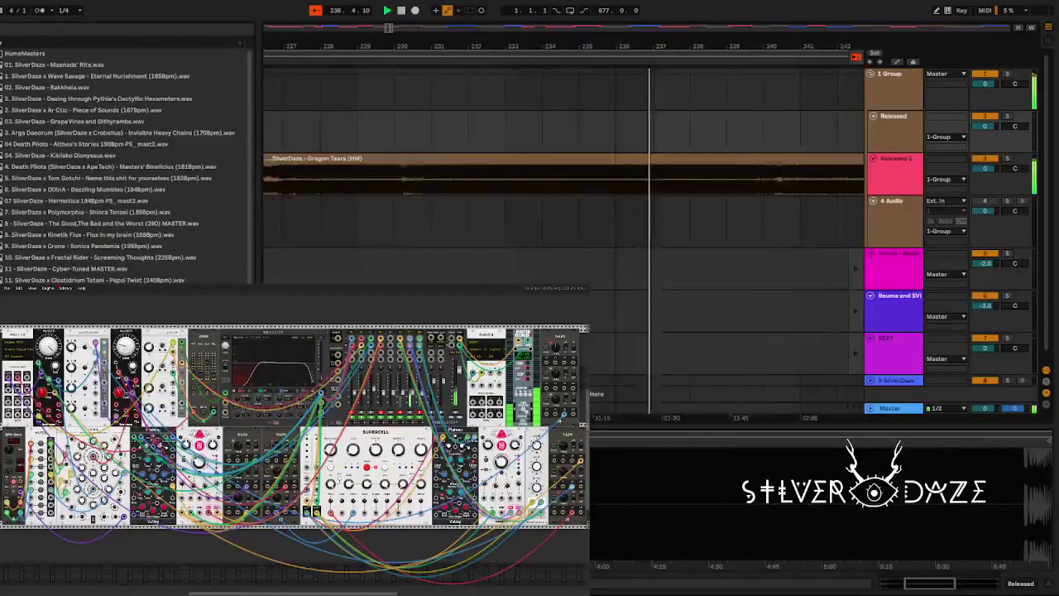
scroll(422, 49, down, 3)
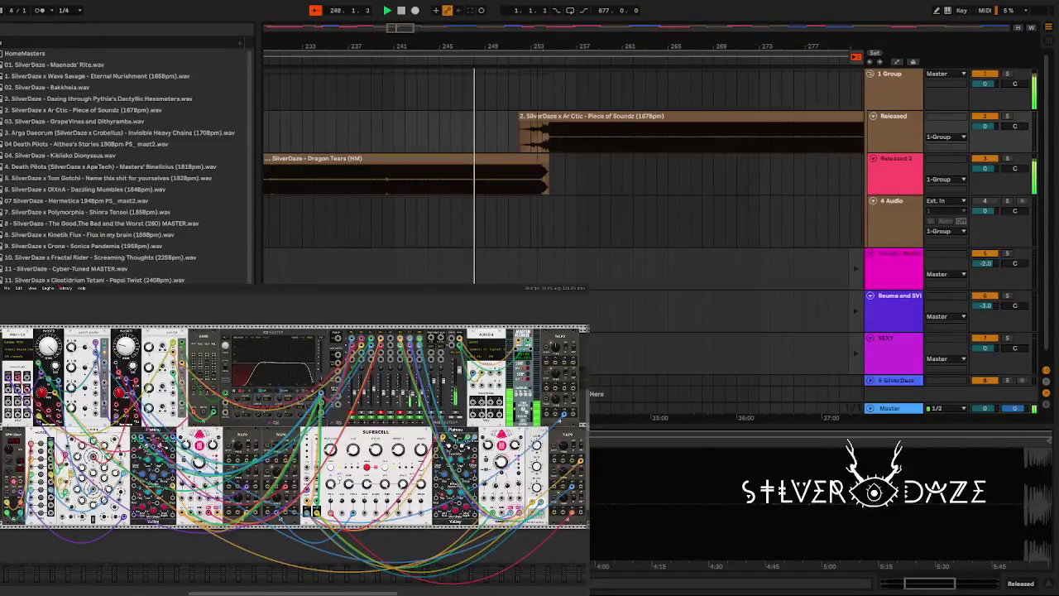
drag(539, 46, 539, 75)
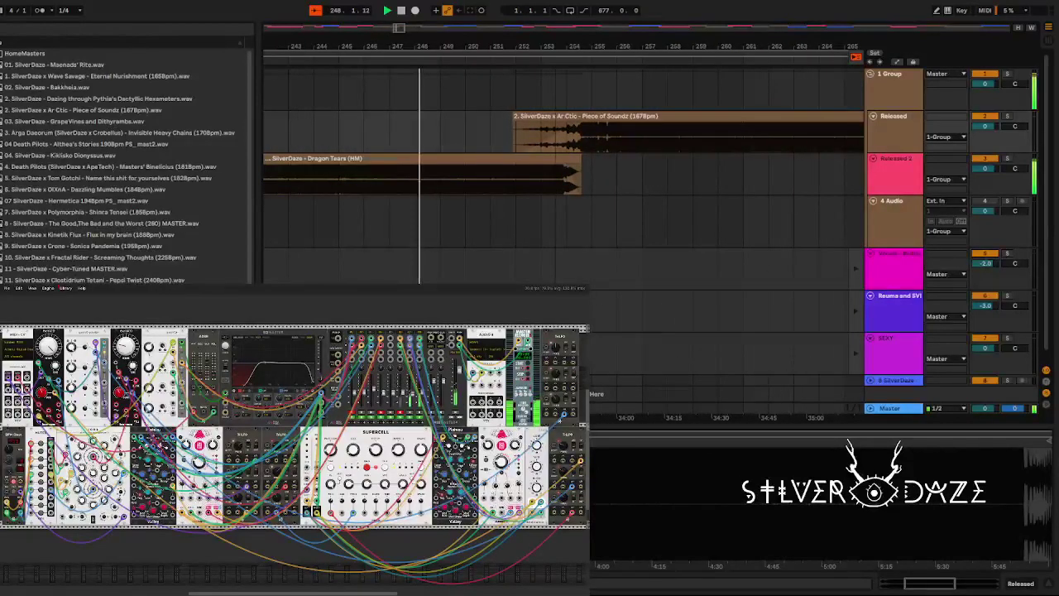
key(minus)
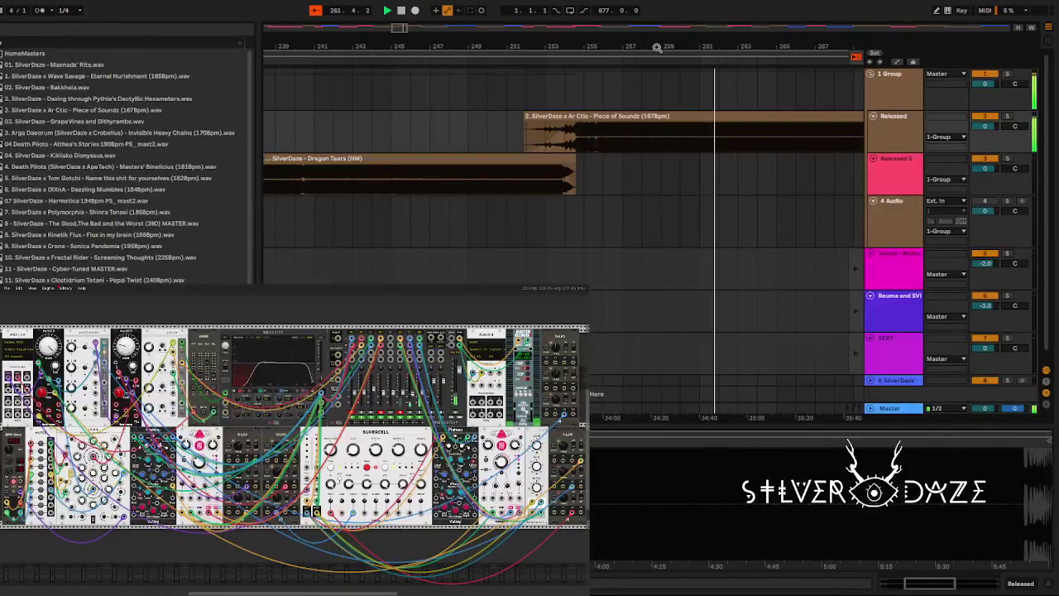
key(minus)
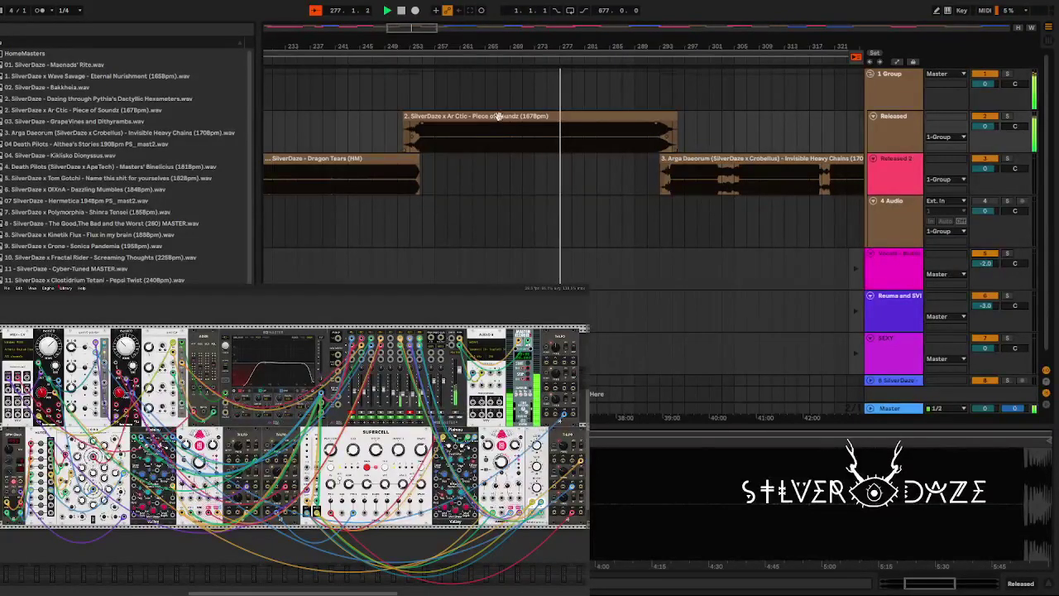
Show the Piece of Soundz clip's waveform in the clip detail view and examine its overlap with Invisible Heavy Chains around bar 293.
click(513, 132)
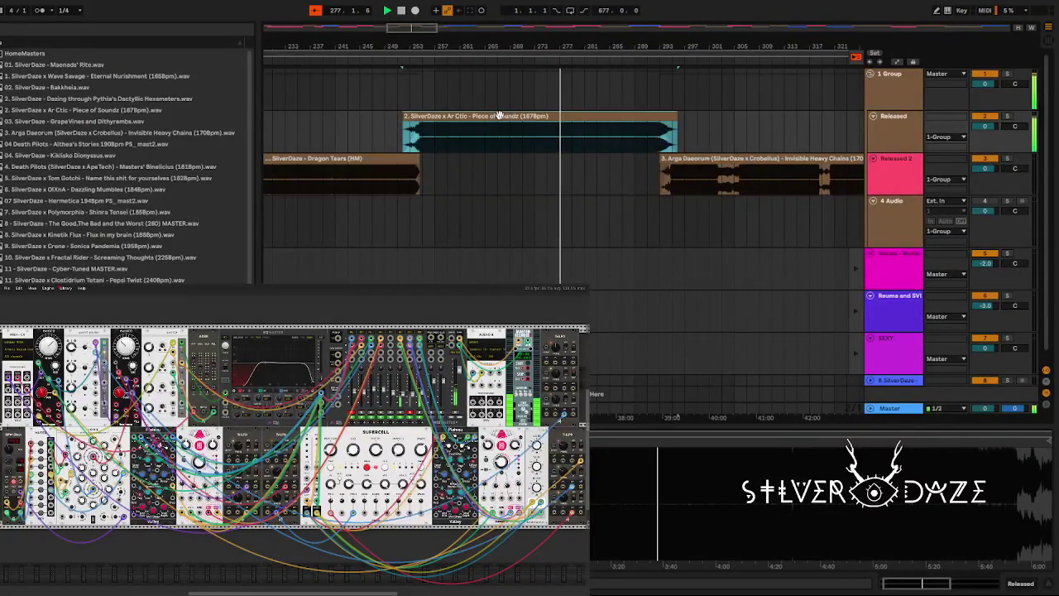
click(638, 268)
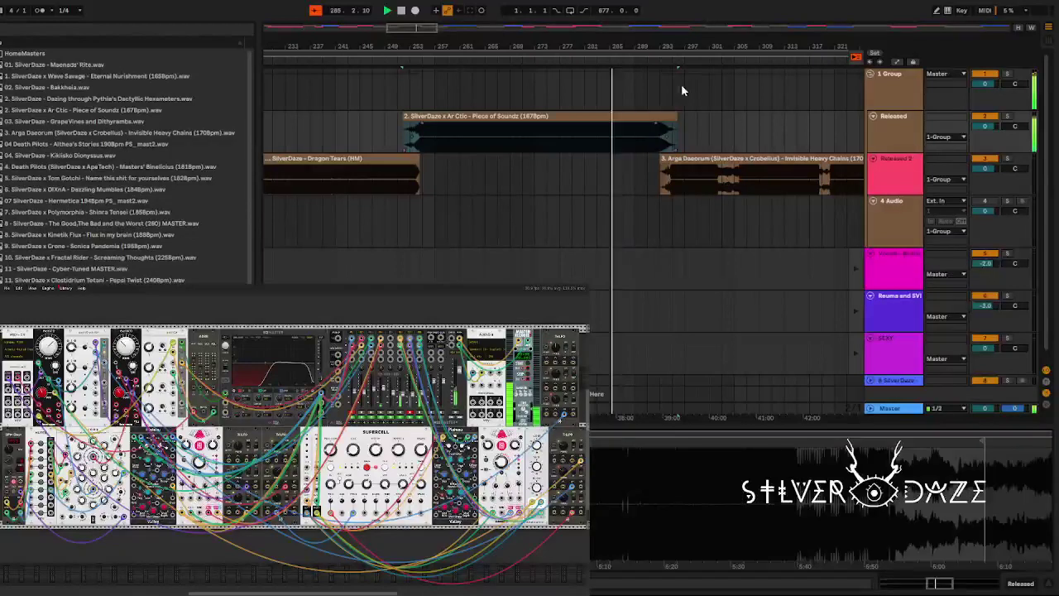
scroll(682, 84, up, 3)
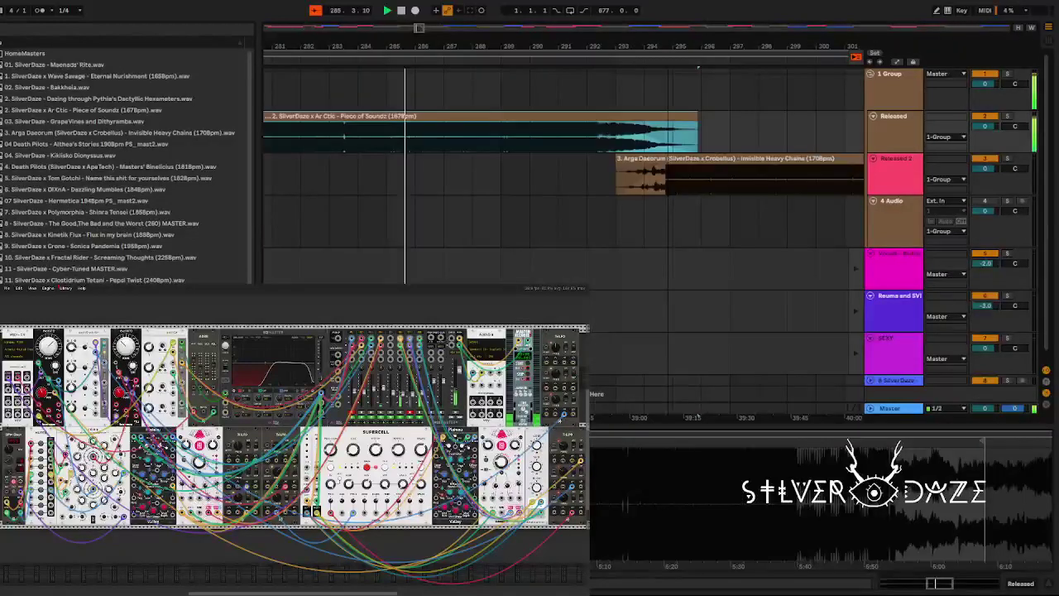
scroll(697, 66, down, 2)
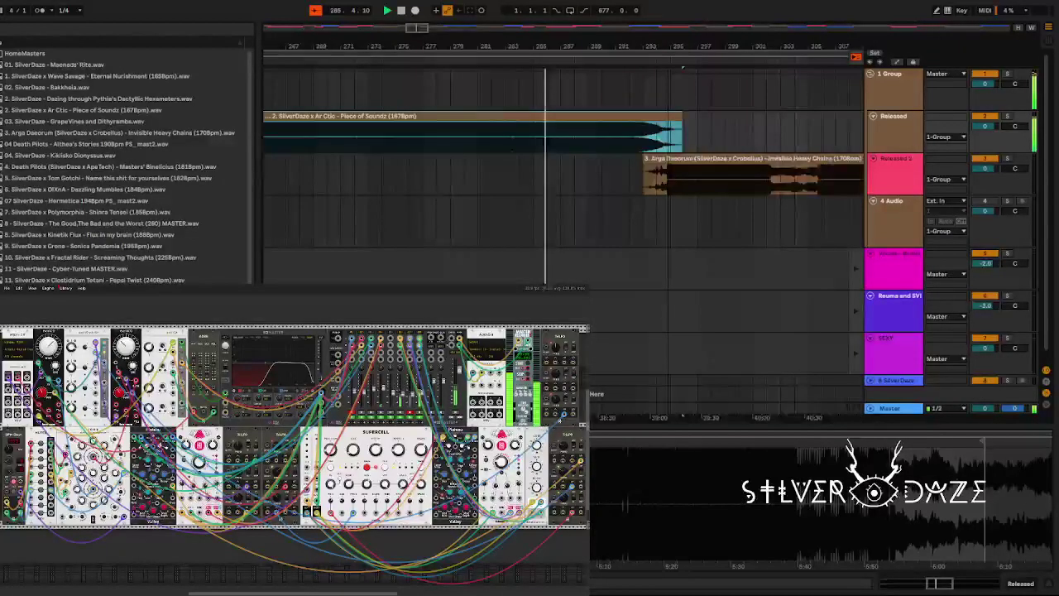
scroll(668, 46, up, 3)
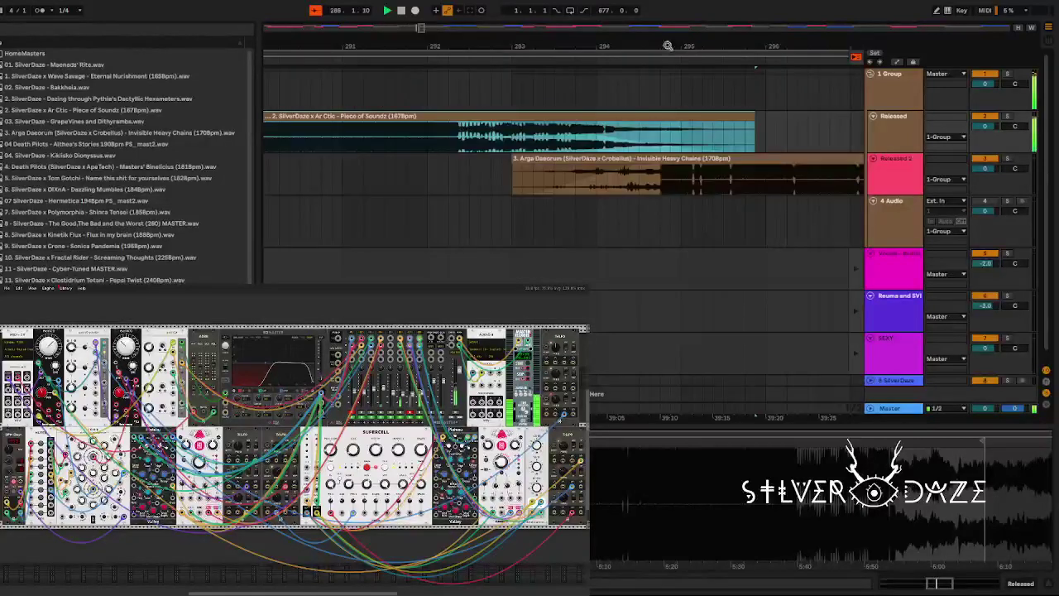
Reshape the Invisible Heavy Chains clip's fade-in curve and the Piece of Soundz clip's fade-out curve around bars 293 to 294.
click(666, 165)
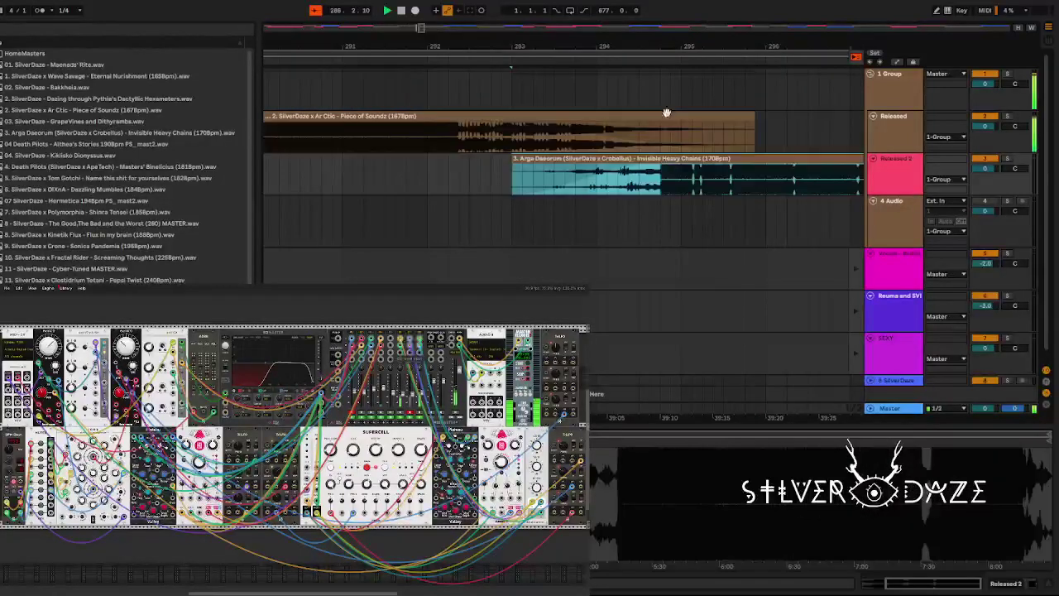
scroll(666, 112, down, 1)
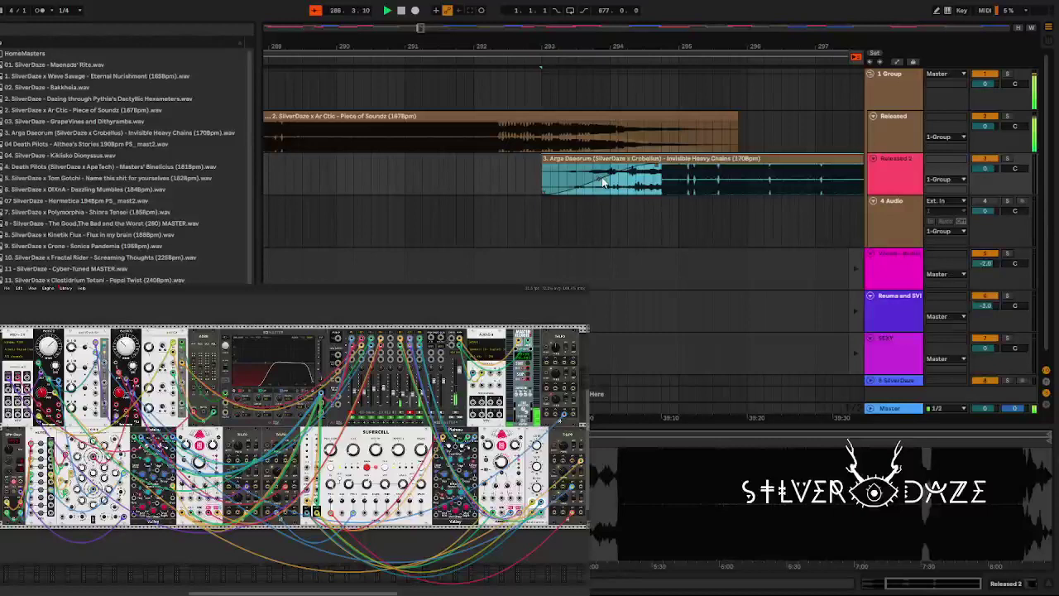
click(578, 184)
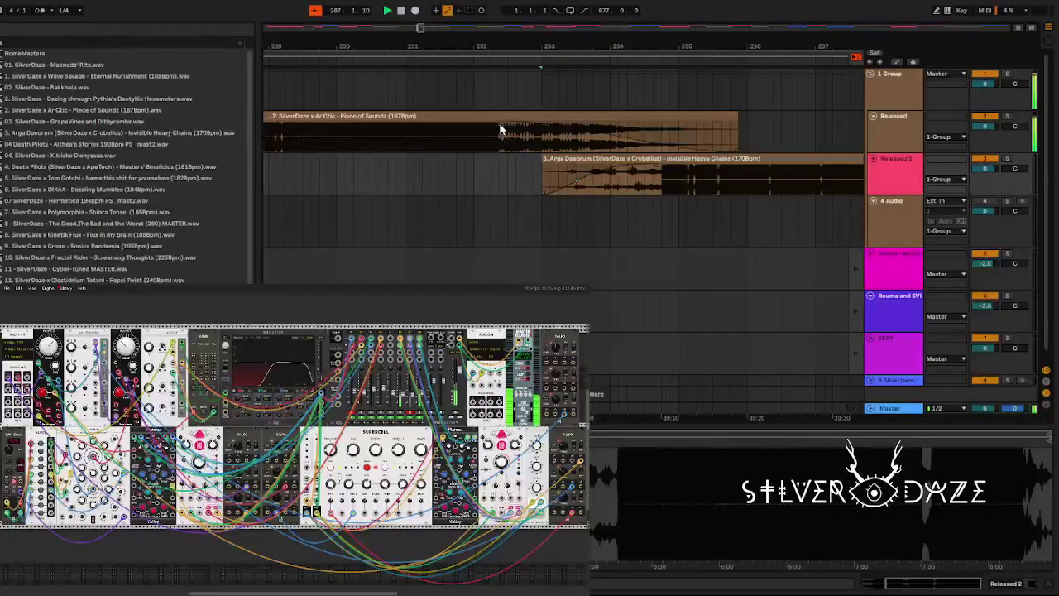
click(619, 139)
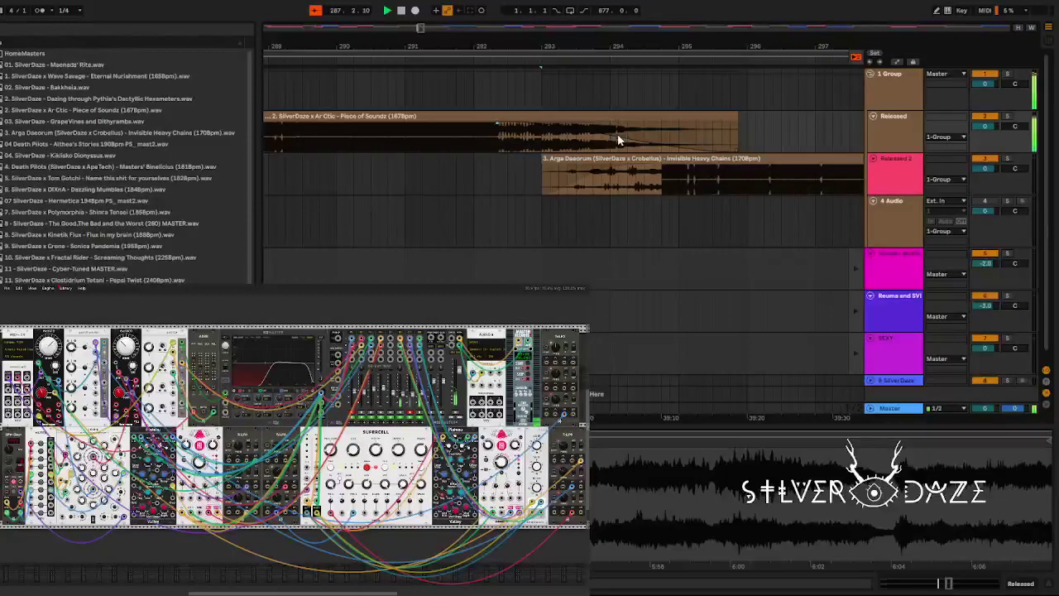
drag(619, 139, 592, 141)
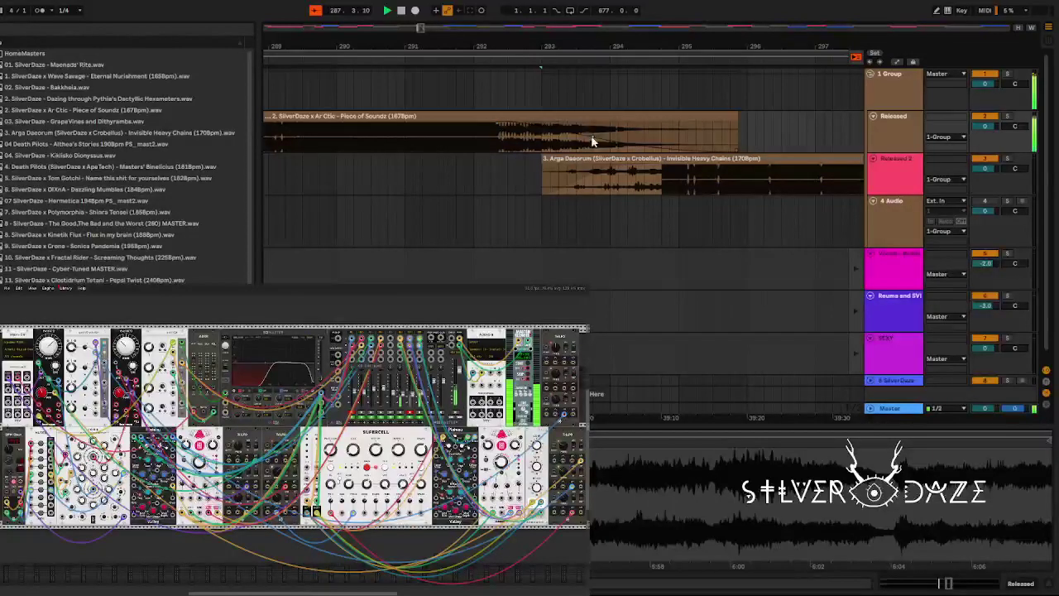
Inspect the end of the Piece of Soundz clip in the clip detail view and in the arrangement around bar 294.
key(minus)
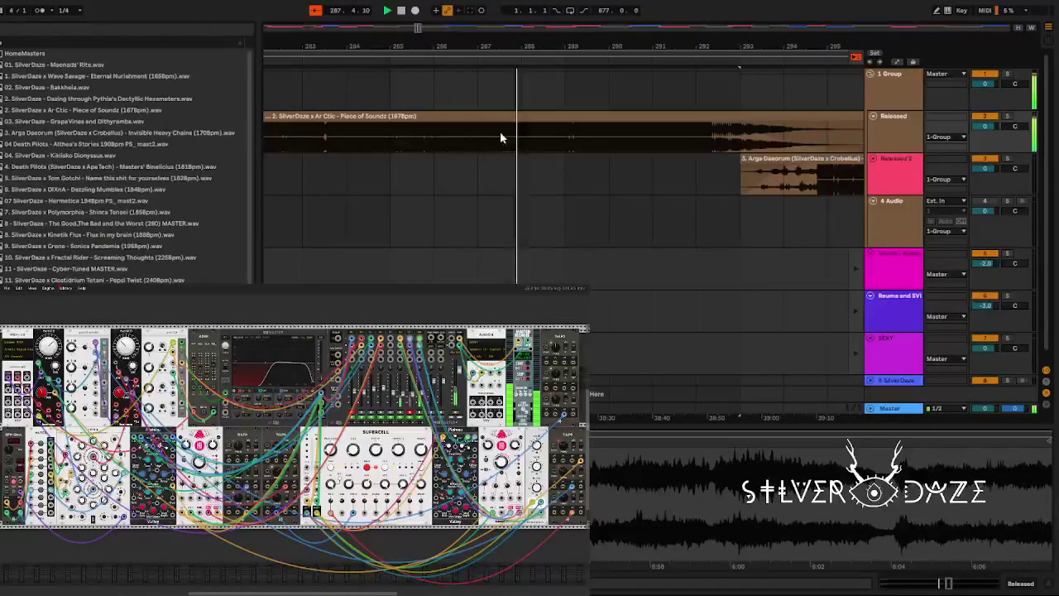
key(ctrl+alt+l)
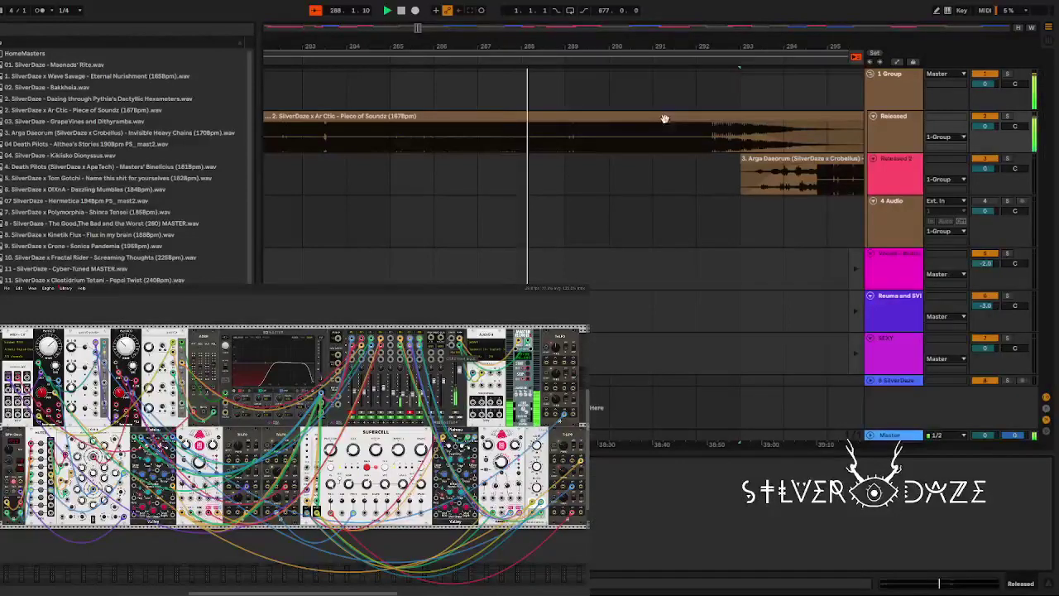
key(ctrl+alt+l)
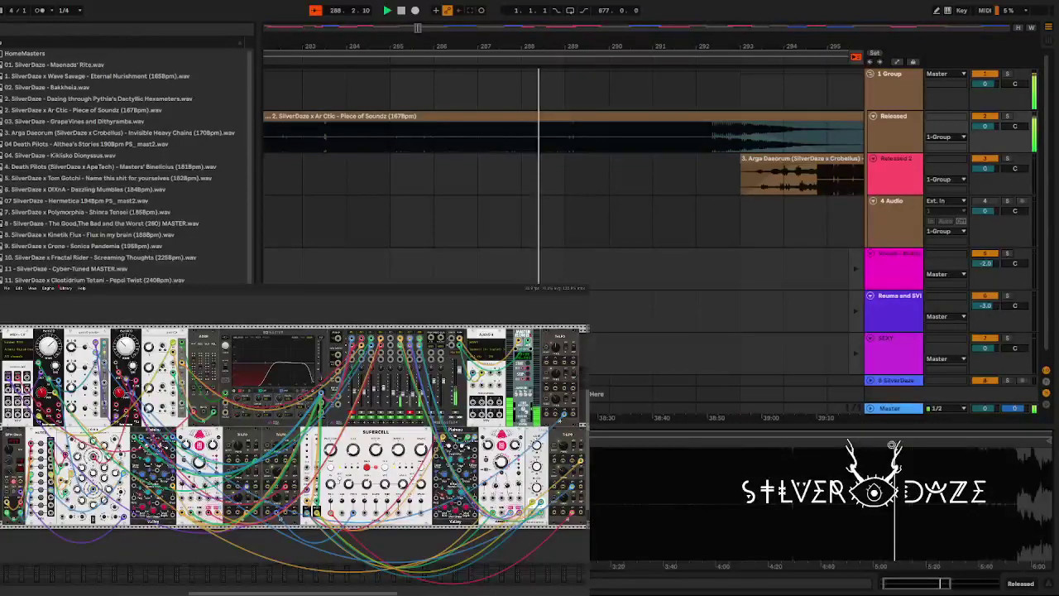
drag(892, 445, 892, 497)
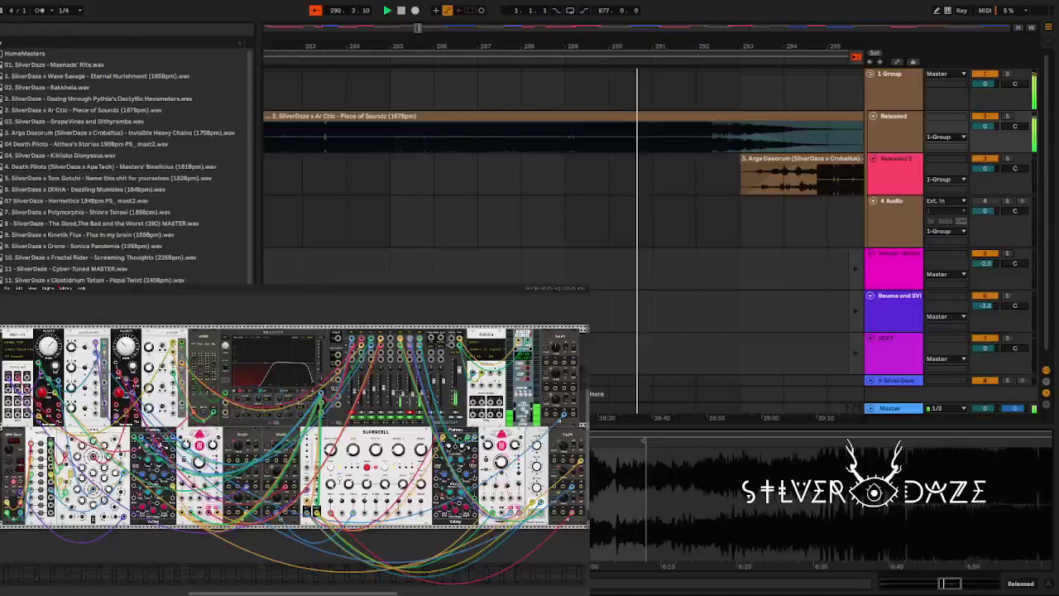
key(minus)
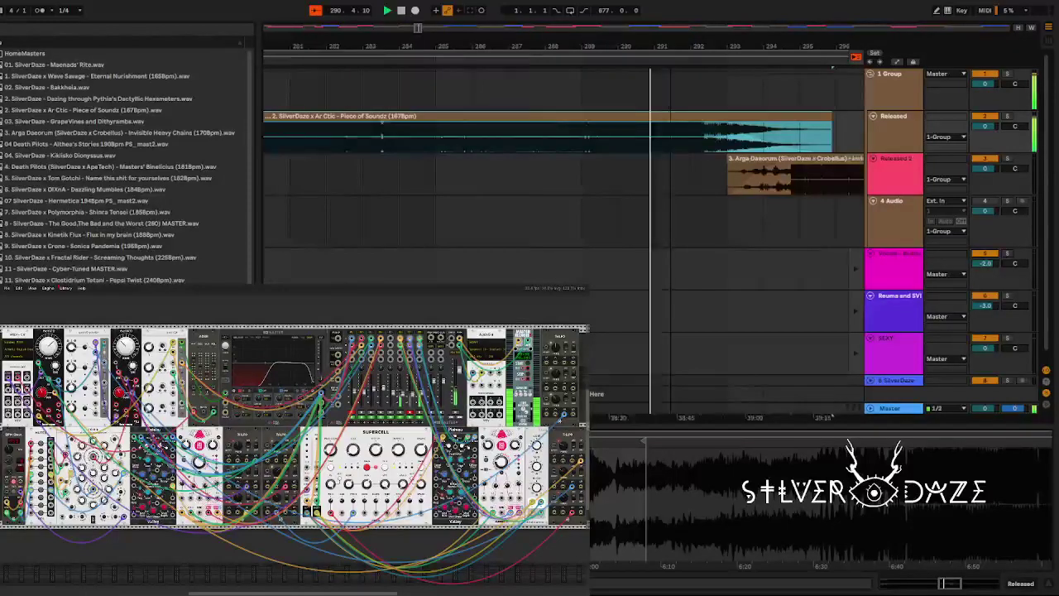
drag(658, 45, 474, 45)
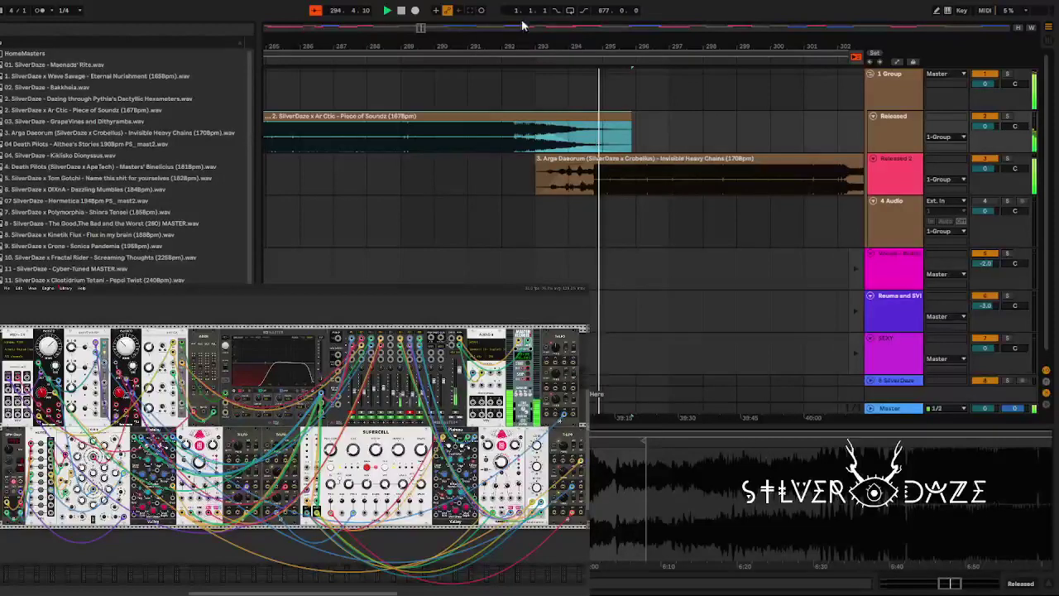
Move the Psycho Asylum clip on the Released 2 track to start at about bar 403, overlapping the end of Mysteries under Red Sky.
drag(522, 25, 546, 56)
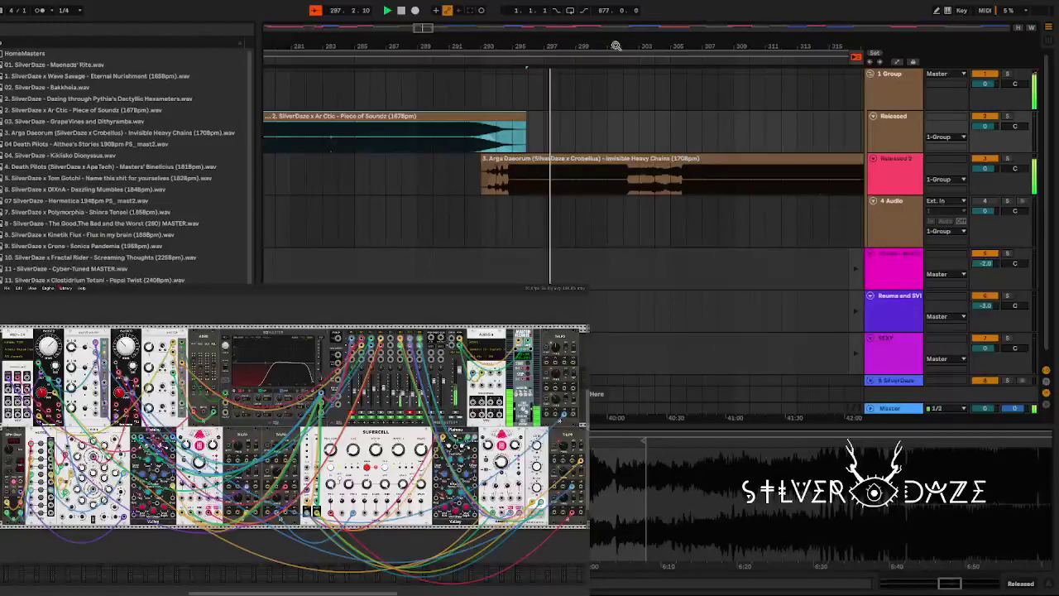
mouse_move(617, 45)
mouse_down()
mouse_move(649, 122)
mouse_move(422, 118)
mouse_move(350, 66)
mouse_move(622, 46)
mouse_move(616, 75)
mouse_up()
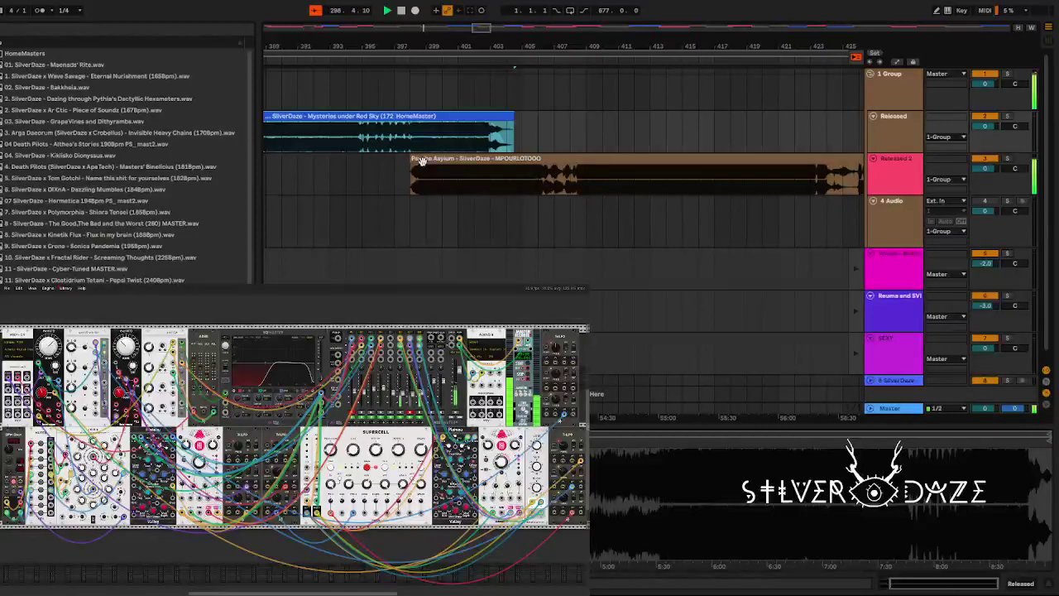
drag(421, 161, 573, 169)
scroll(513, 152, up, 5)
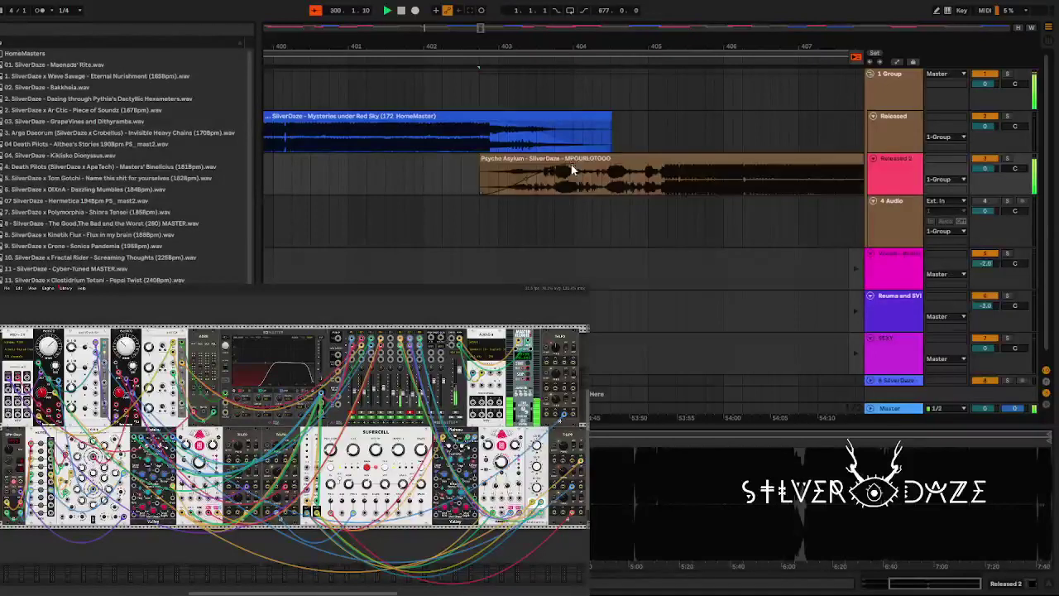
Select all clips on both Released tracks from Death Pilots onward and move them earlier so Death Pilots starts at about bar 446, overlapping Psycho Asylum's end.
scroll(573, 169, down, 5)
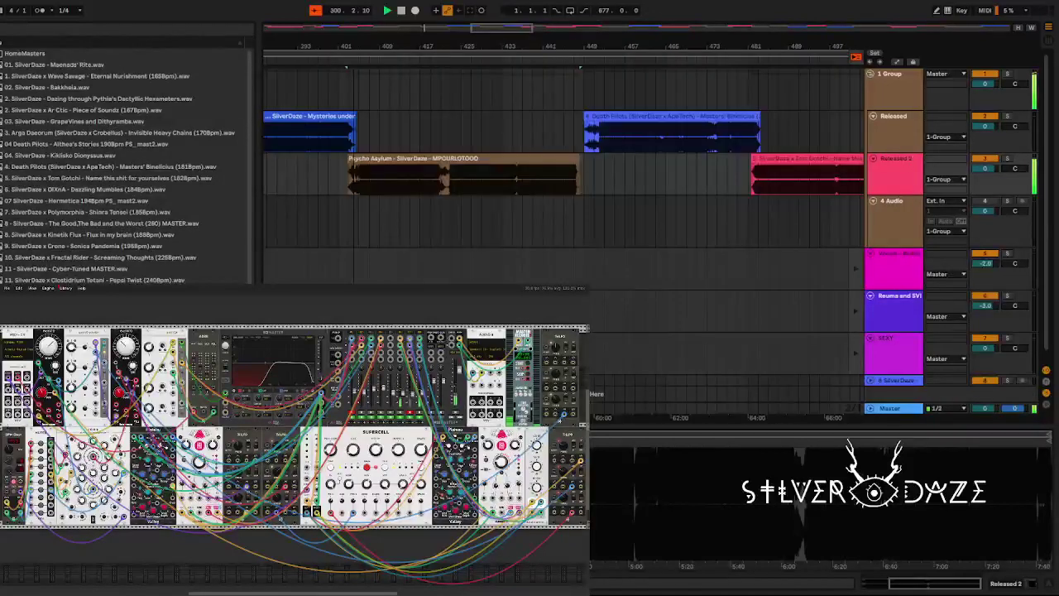
scroll(581, 51, up, 5)
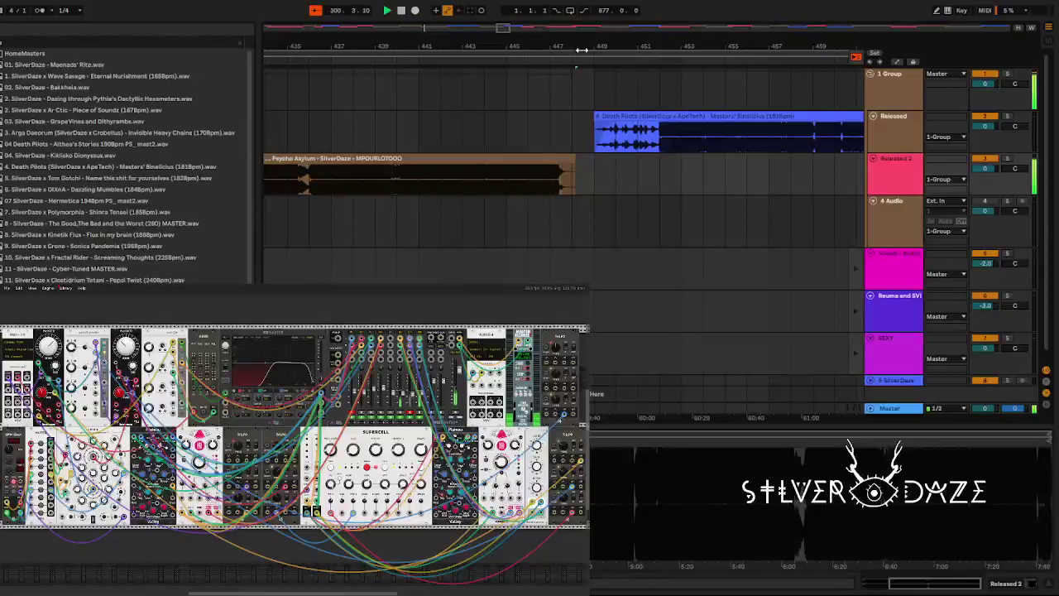
scroll(581, 50, down, 10)
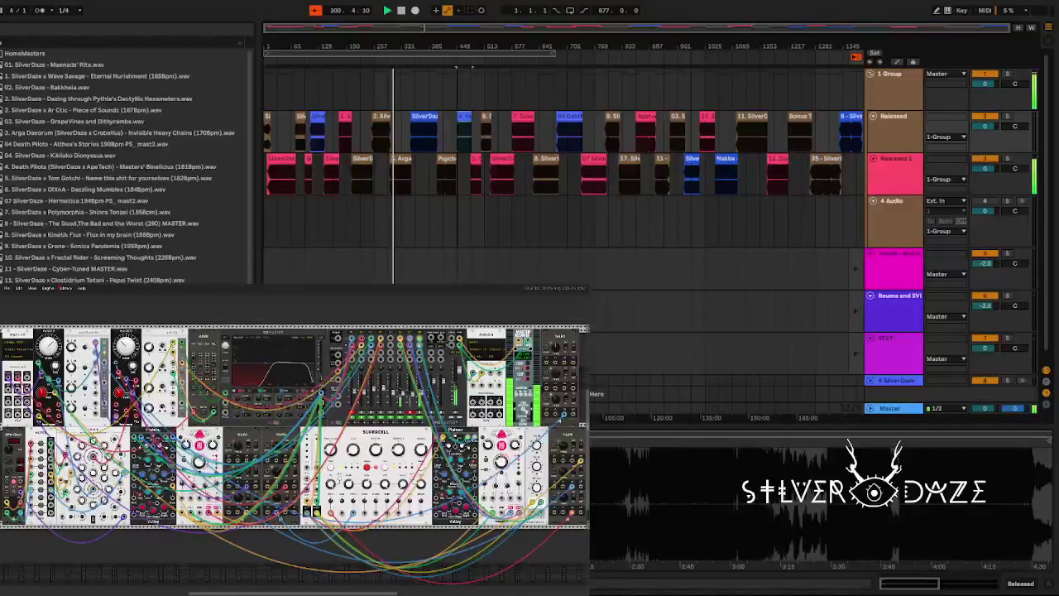
shift+click(857, 153)
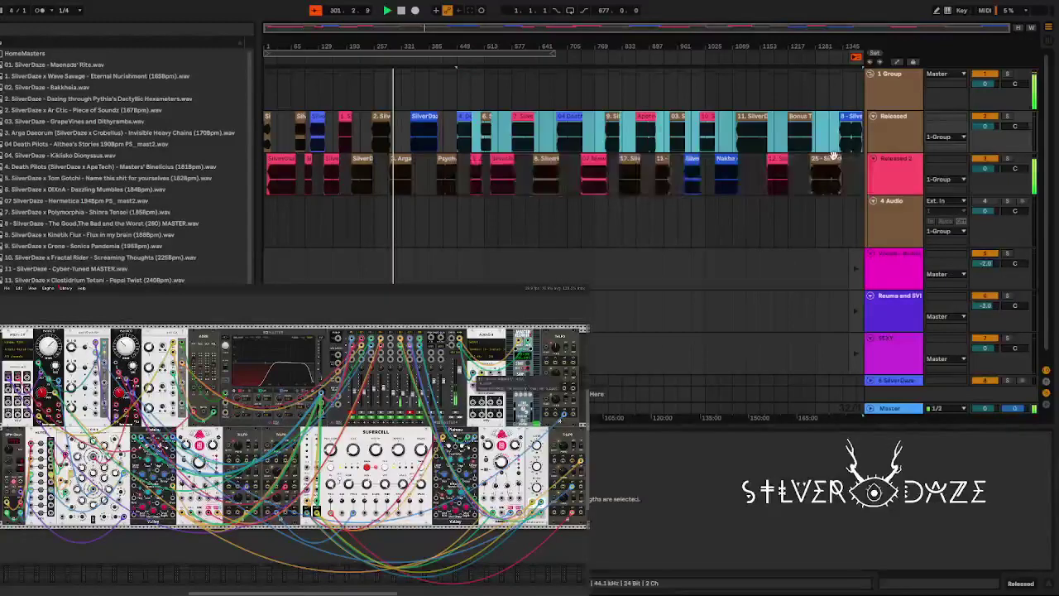
shift+click(834, 157)
key(z)
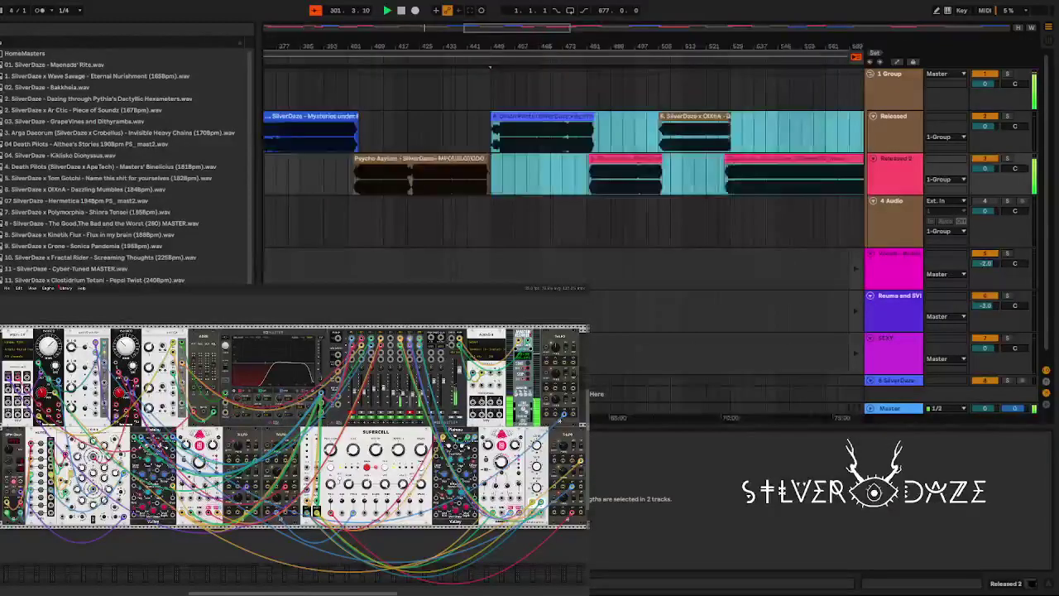
drag(516, 124, 567, 152)
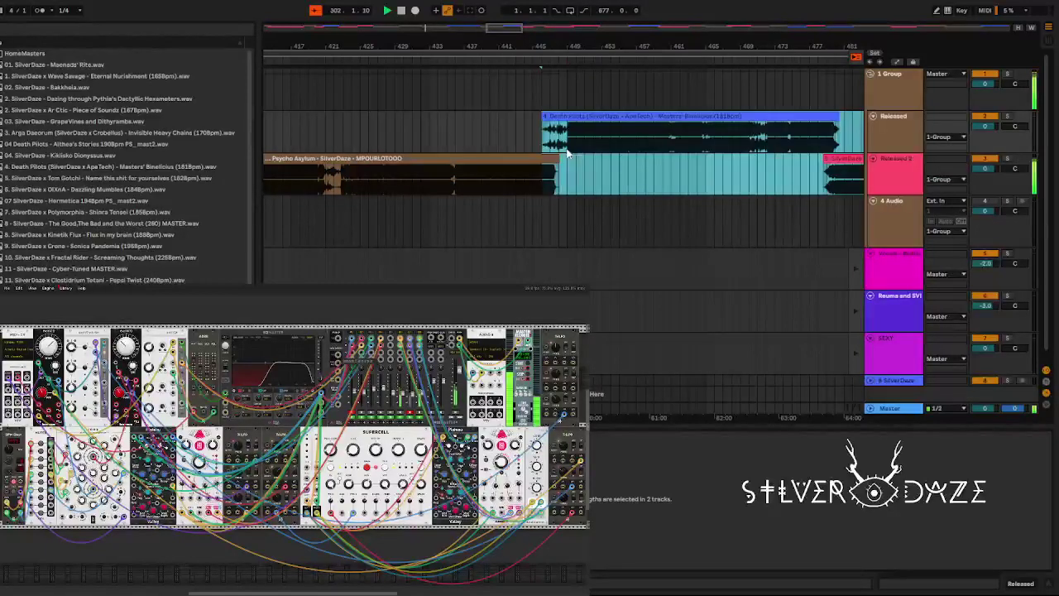
key(shift+z)
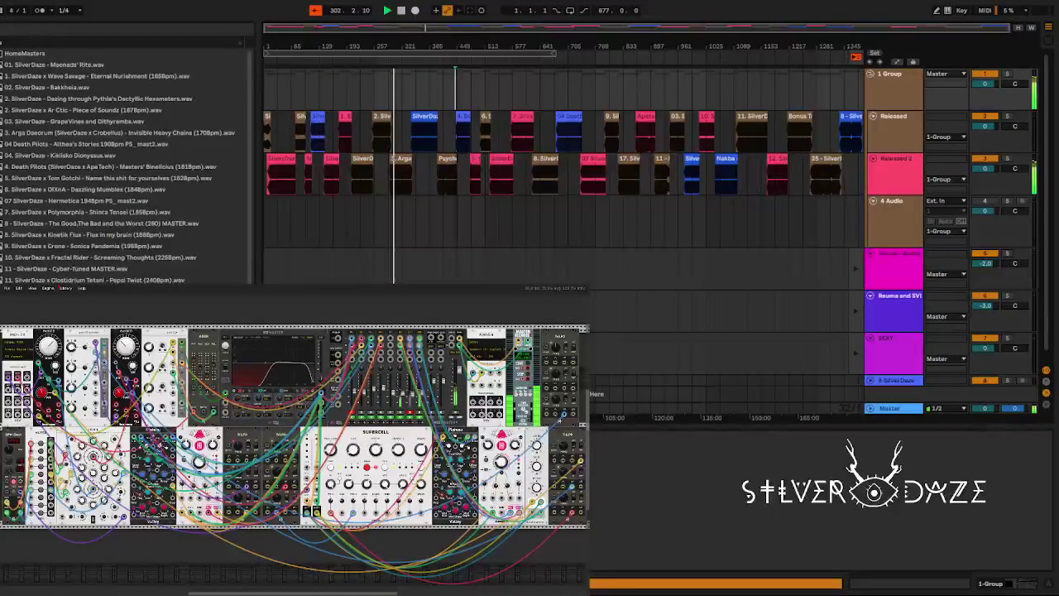
Examine the playing Invisible Heavy Chains clip against the whole arrangement and show its waveform in the clip detail view.
key(plus)
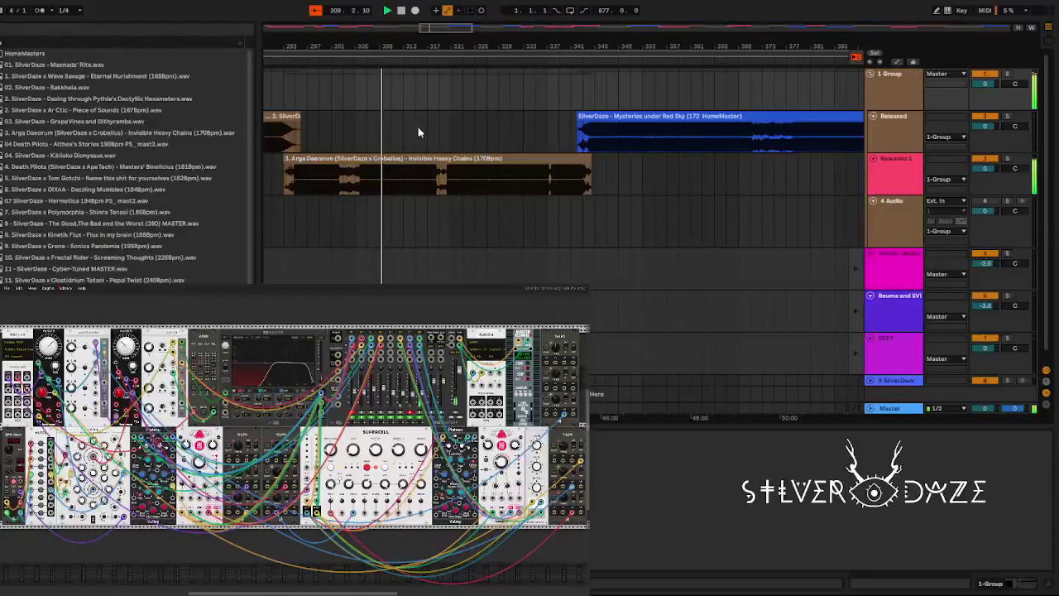
key(plus)
key(plus)
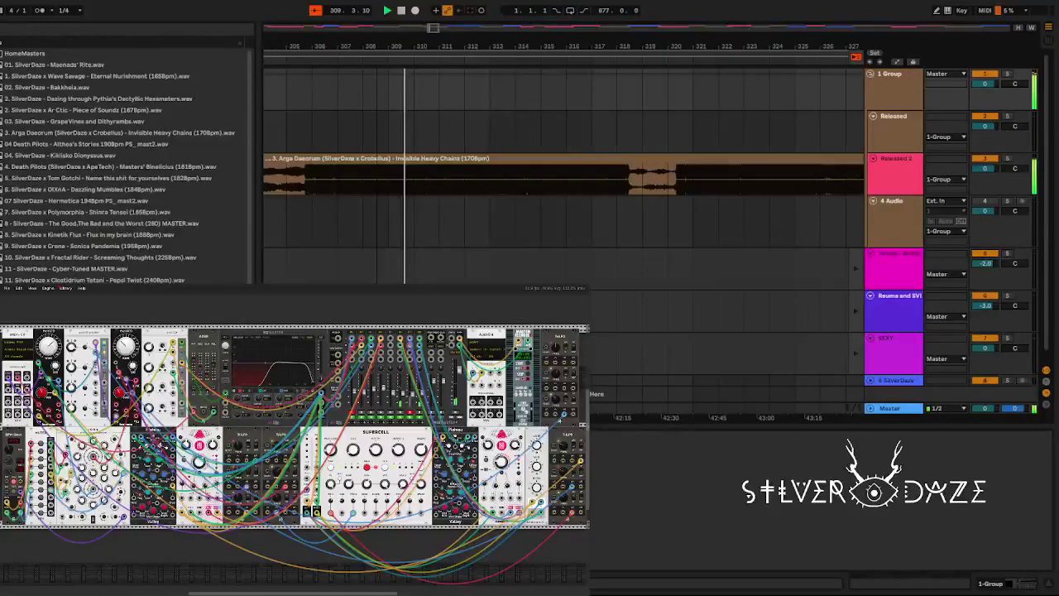
key(w)
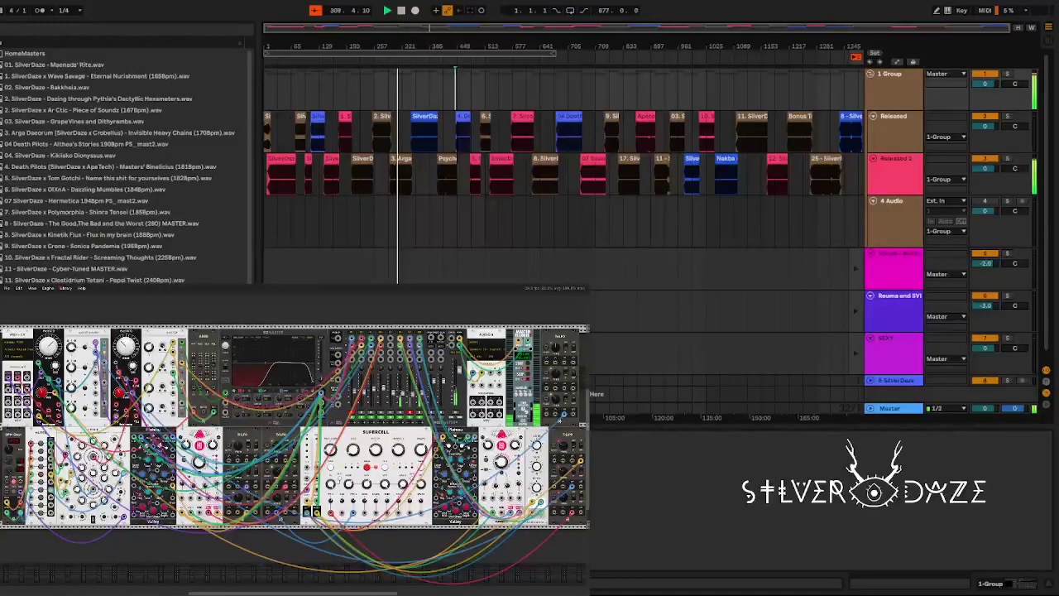
key(plus)
key(plus)
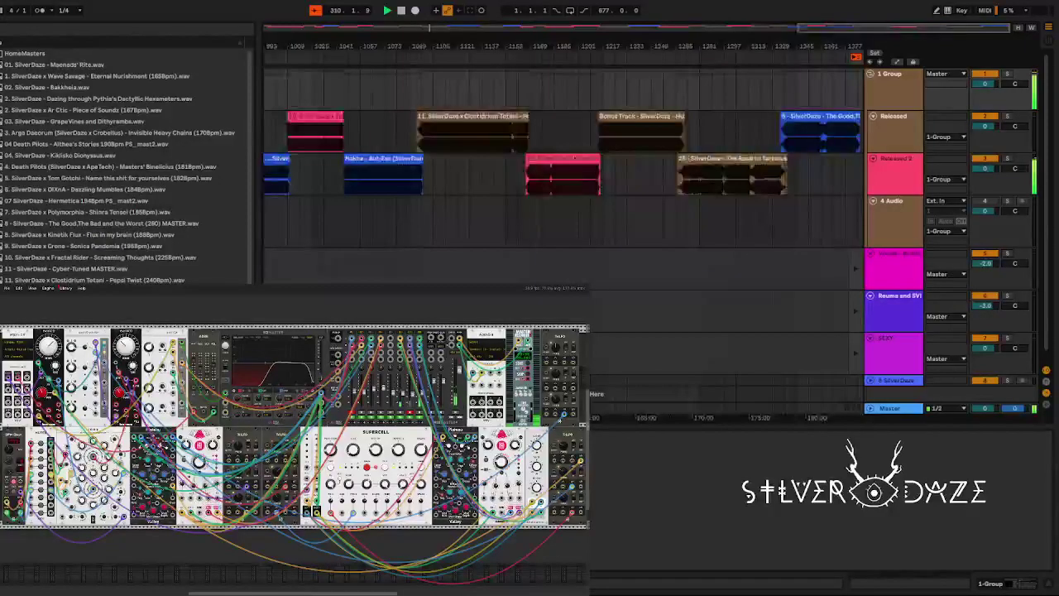
key(w)
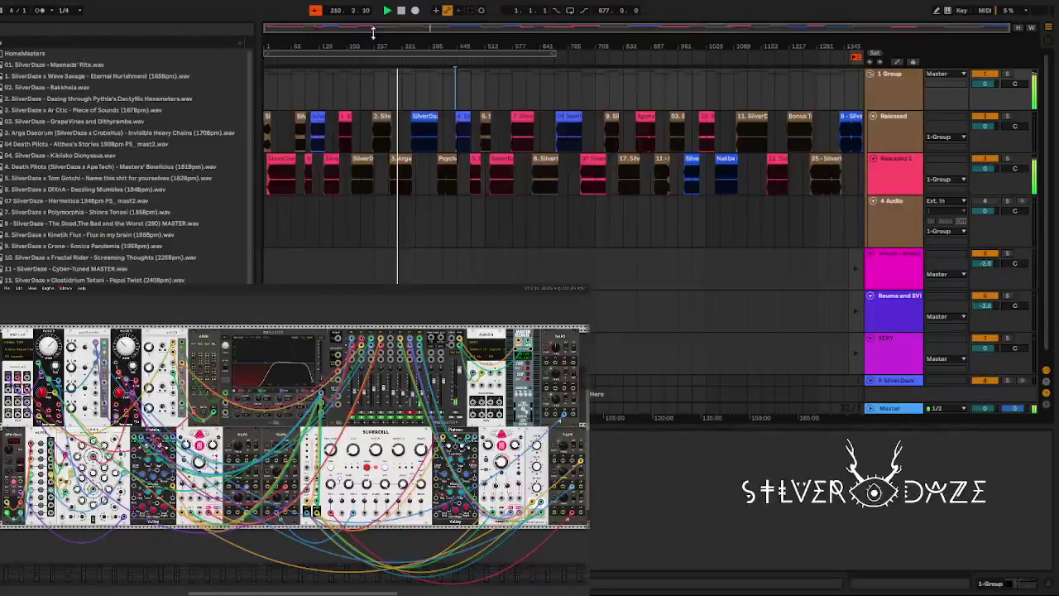
drag(373, 31, 397, 48)
click(496, 158)
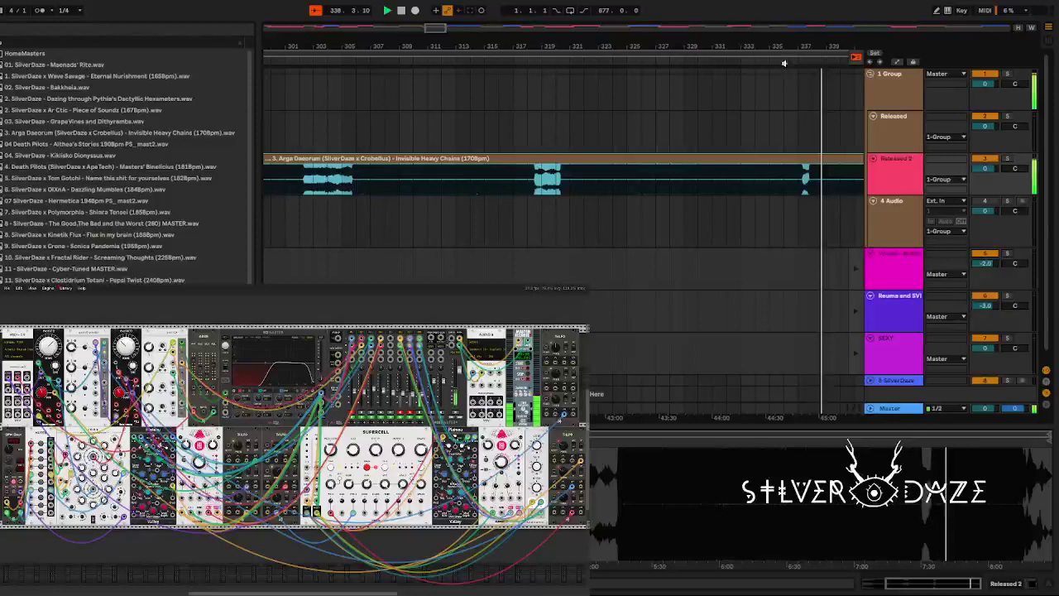
Follow the playback through the overlap of Invisible Heavy Chains and Mysteries under Red Sky around bars 342 to 344 and onward to about bar 362.
drag(784, 63, 687, 66)
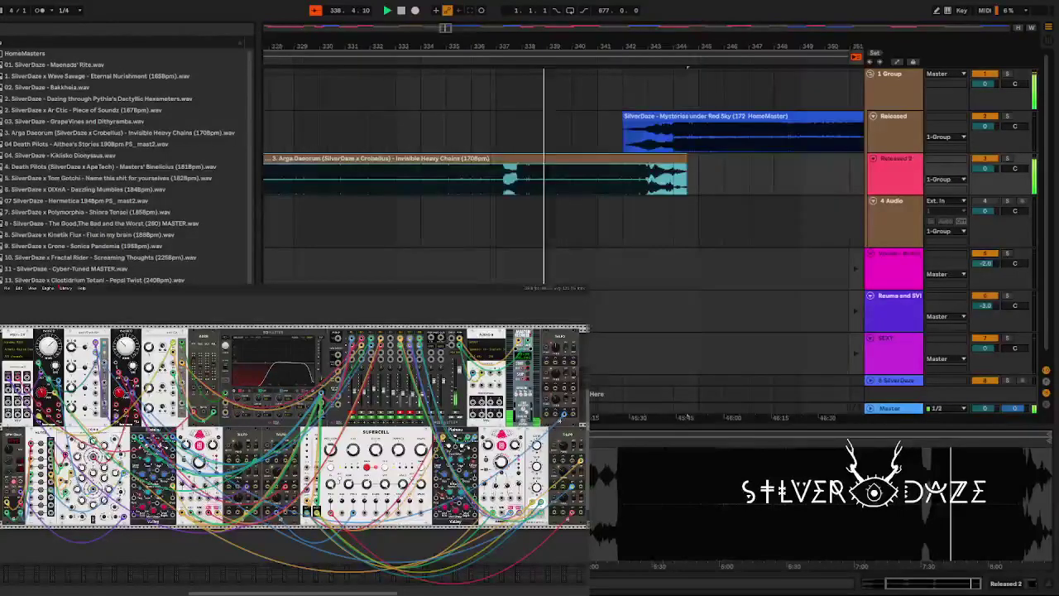
scroll(604, 129, right, 3)
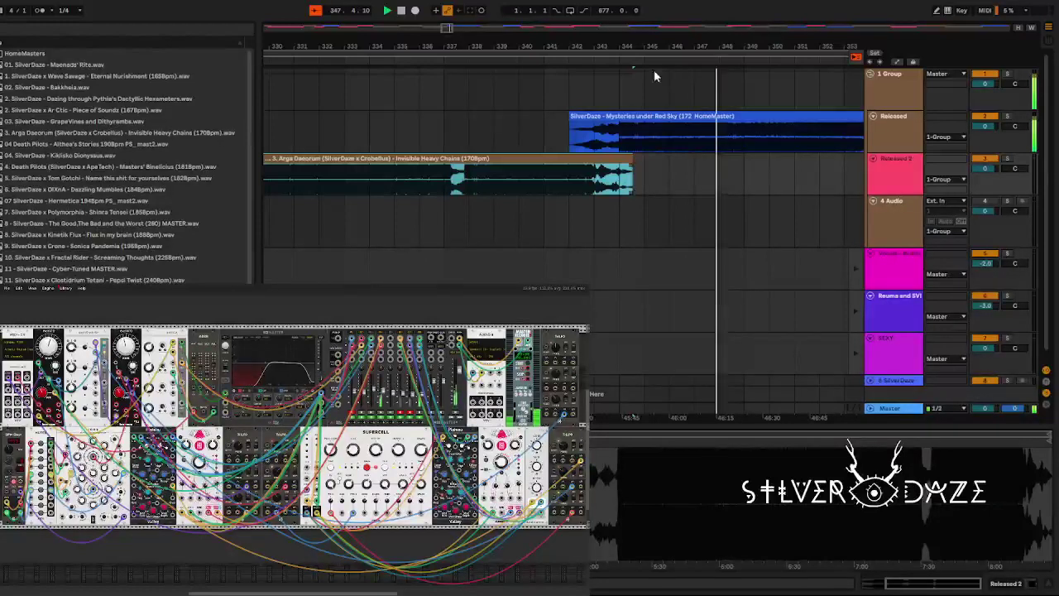
scroll(654, 70, up, 1)
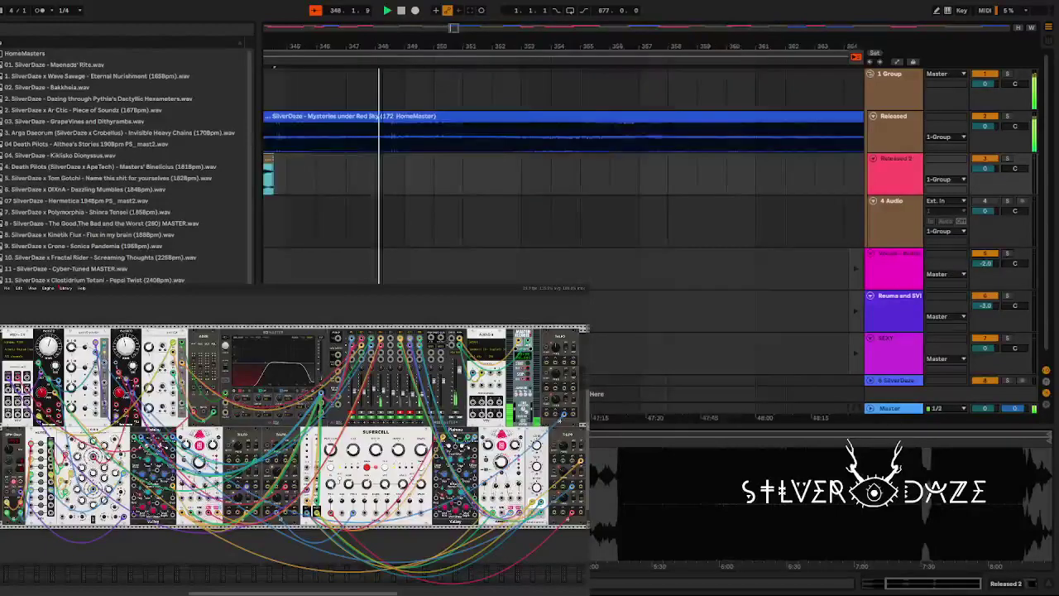
scroll(384, 42, down, 1)
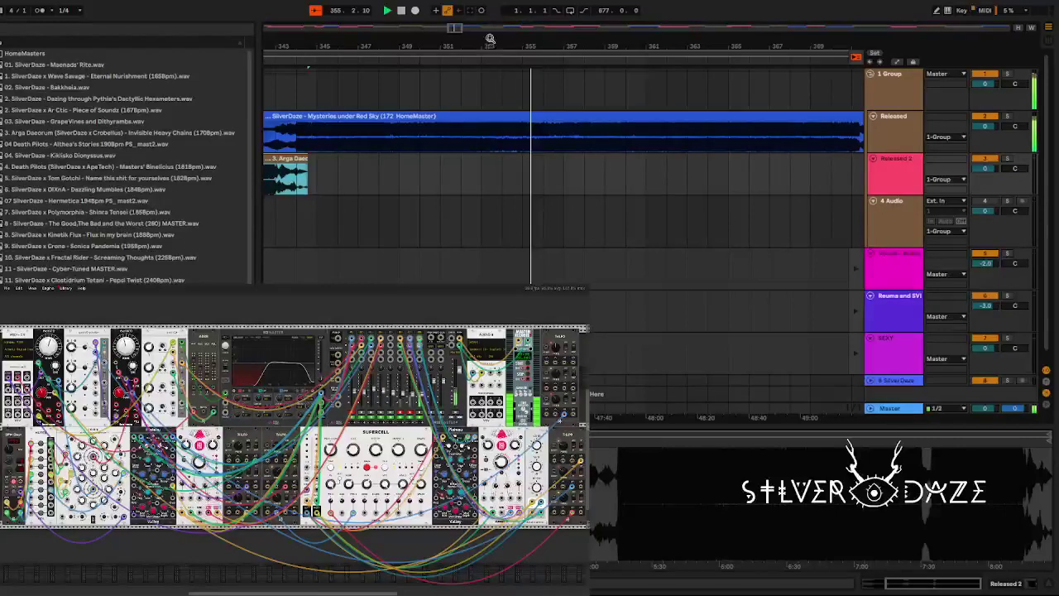
drag(490, 38, 490, 91)
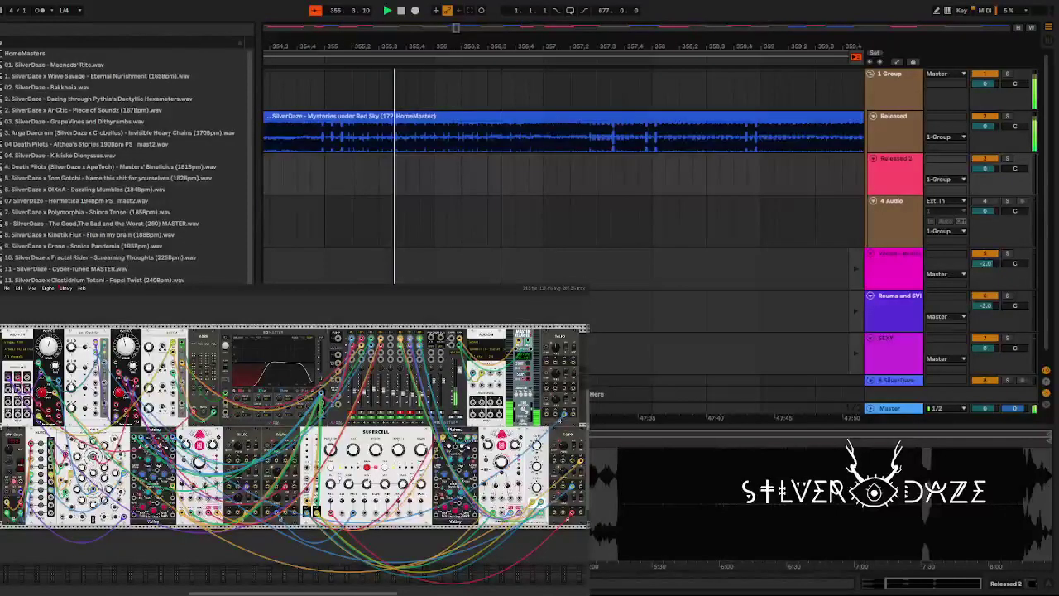
drag(500, 42, 457, 42)
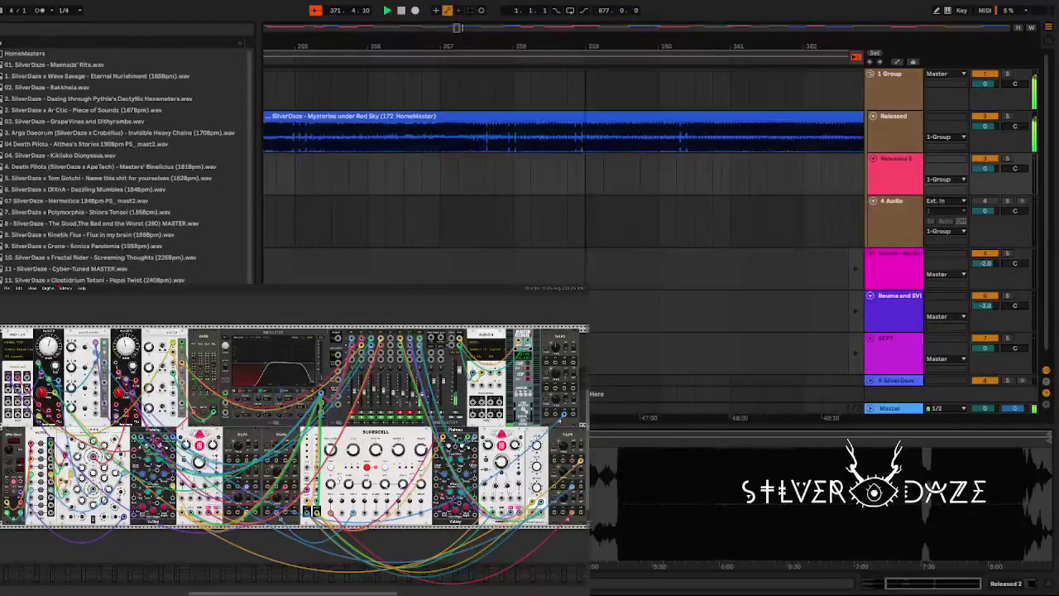
Examine the transition from Mysteries under Red Sky into Psycho Asylum around bars 403 to 404 as playback passes it.
drag(653, 53, 461, 41)
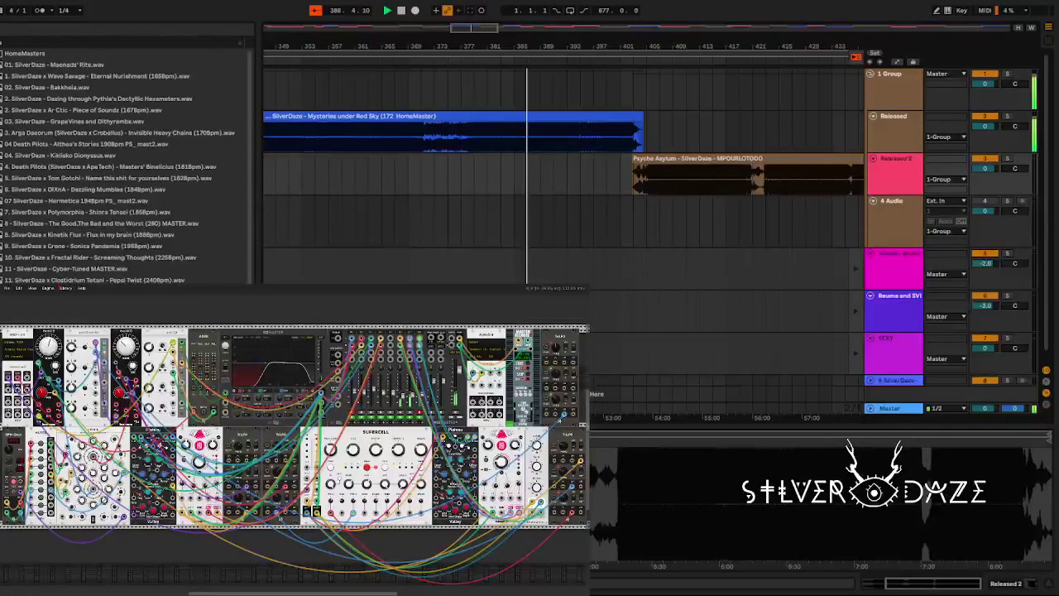
drag(356, 44, 354, 48)
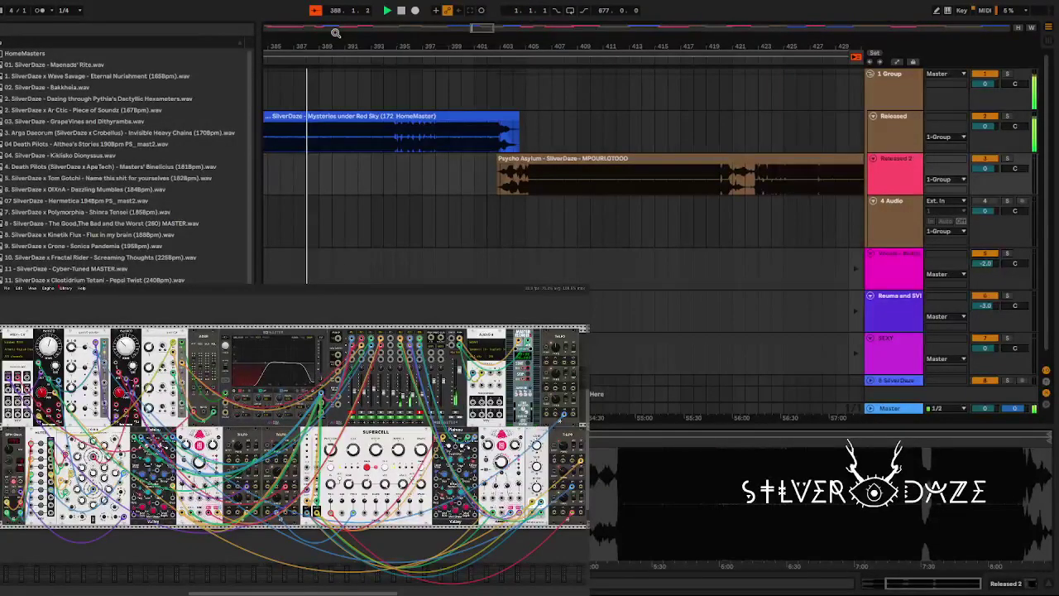
drag(327, 41, 327, 48)
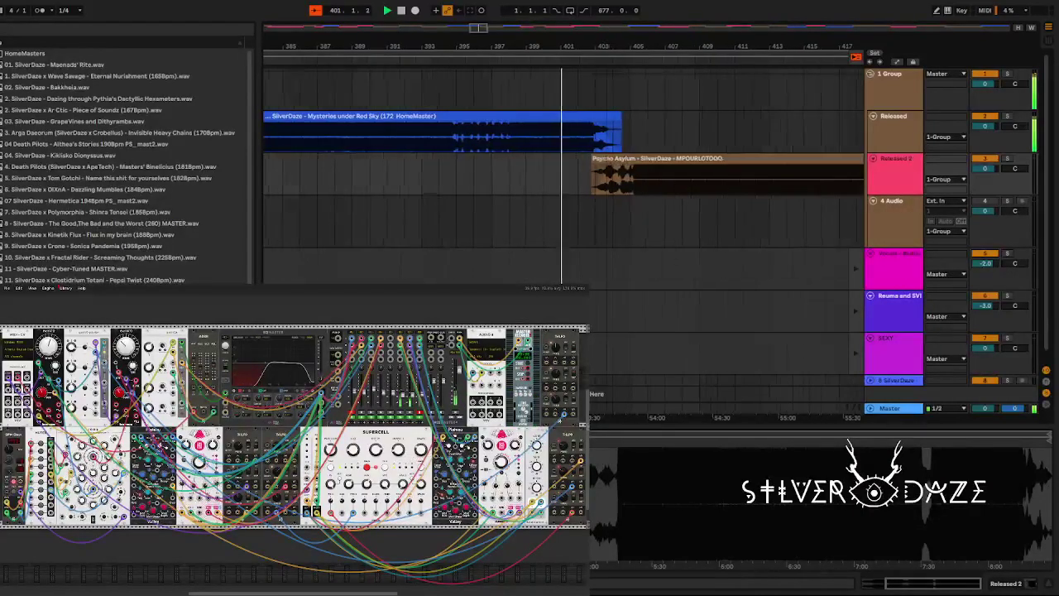
key(plus)
key(minus)
key(minus)
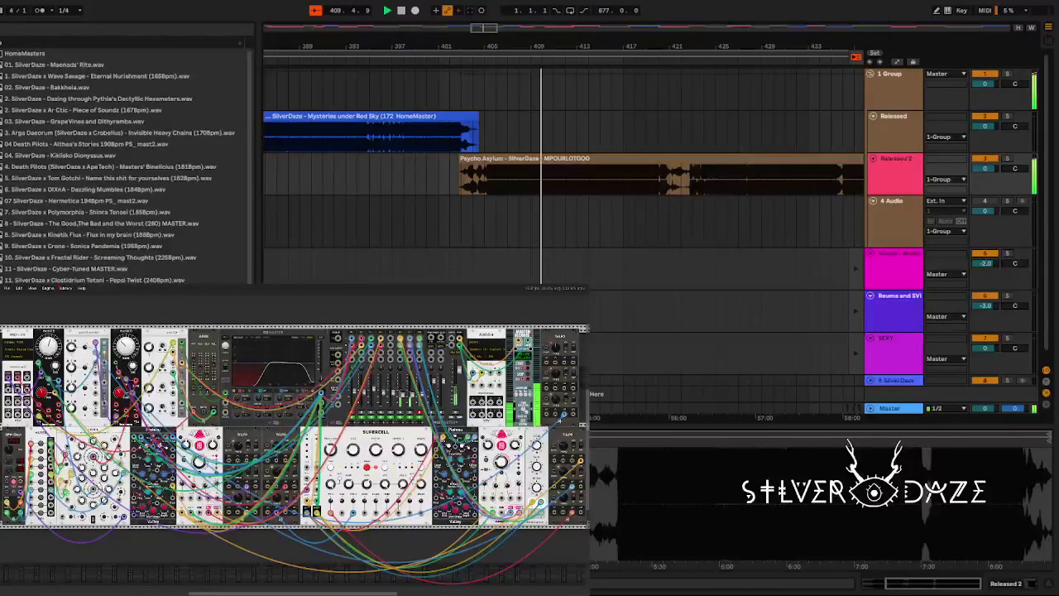
Follow Psycho Asylum to its end, checking its waveform in the clip detail view and its overlap with Death Pilots around bars 446 to 448.
scroll(563, 173, right, 3)
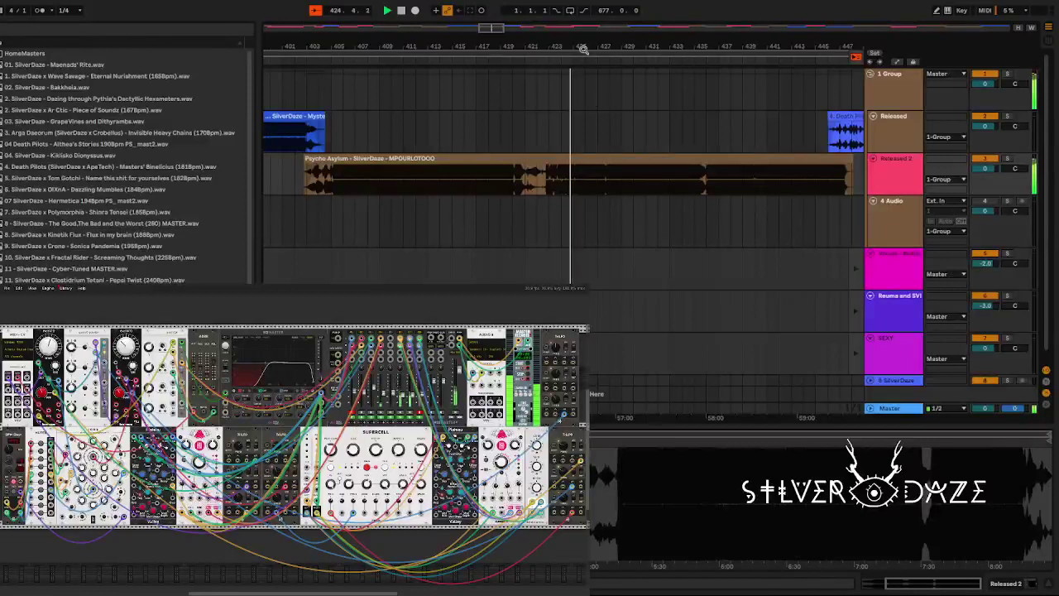
drag(345, 33, 345, 42)
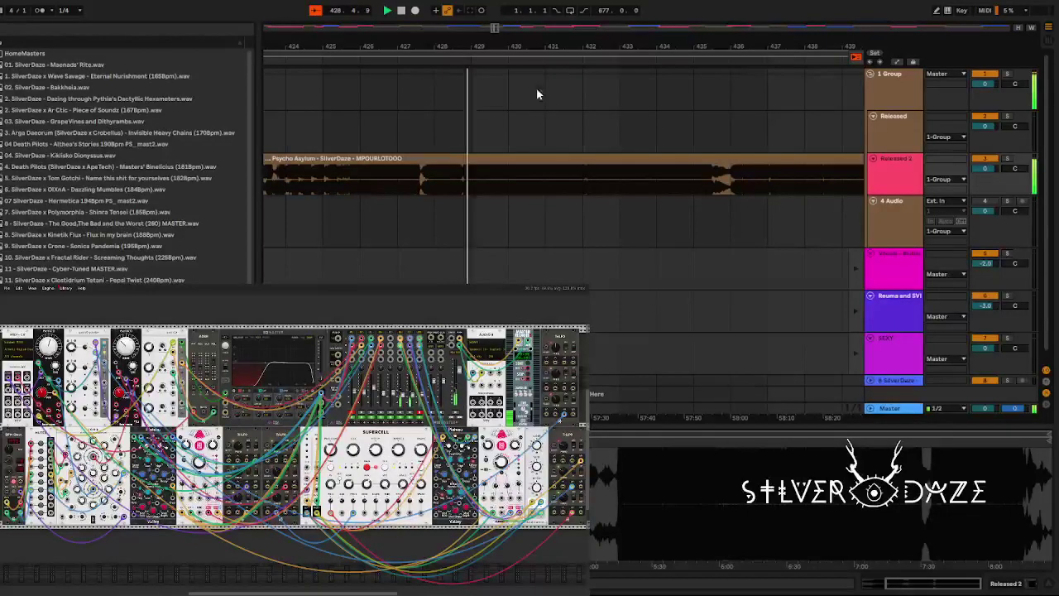
scroll(493, 43, down, 3)
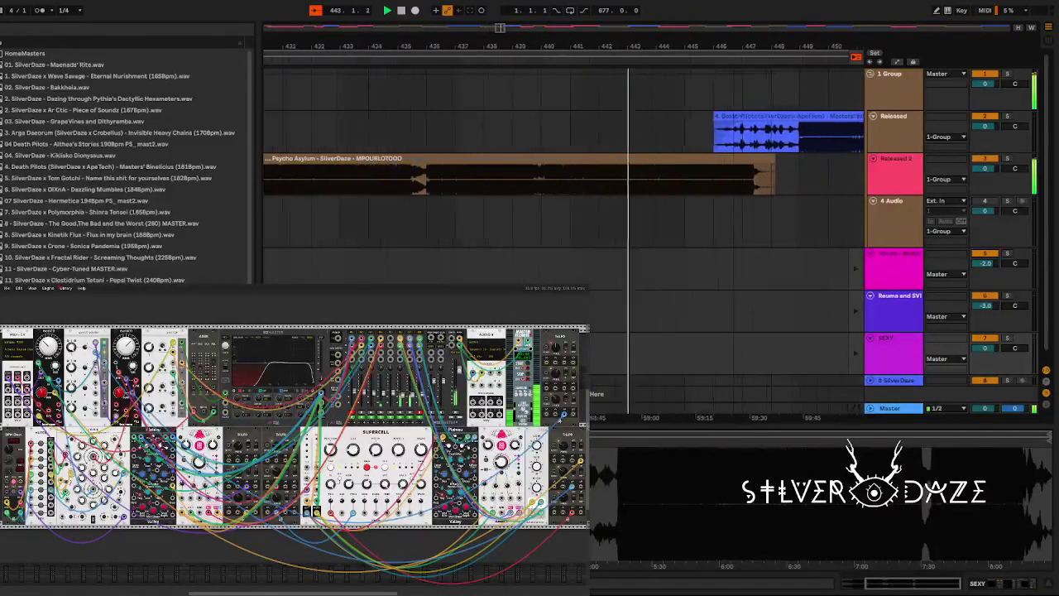
key(plus)
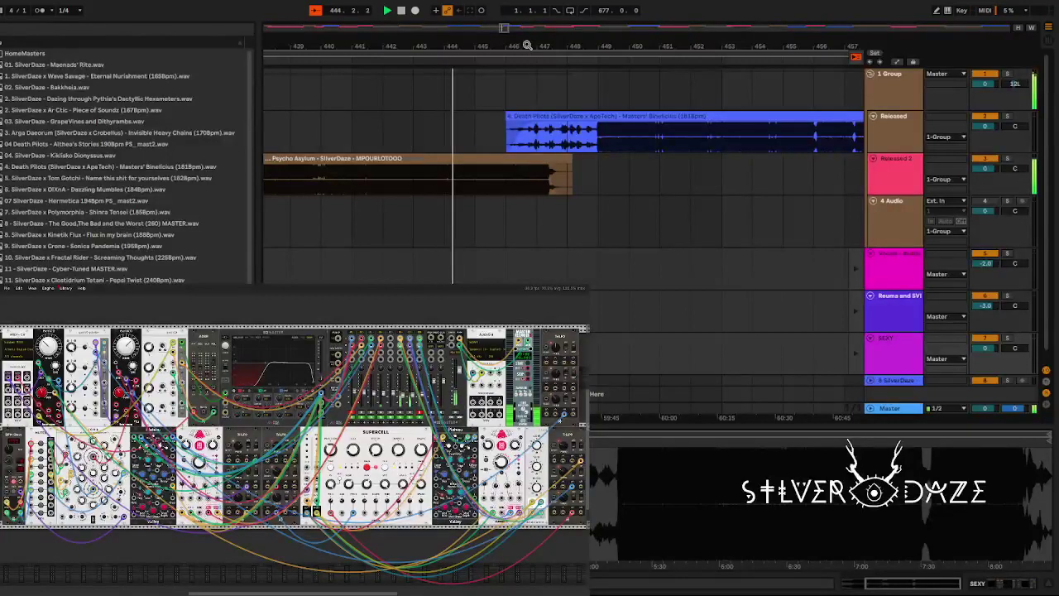
drag(527, 45, 527, 74)
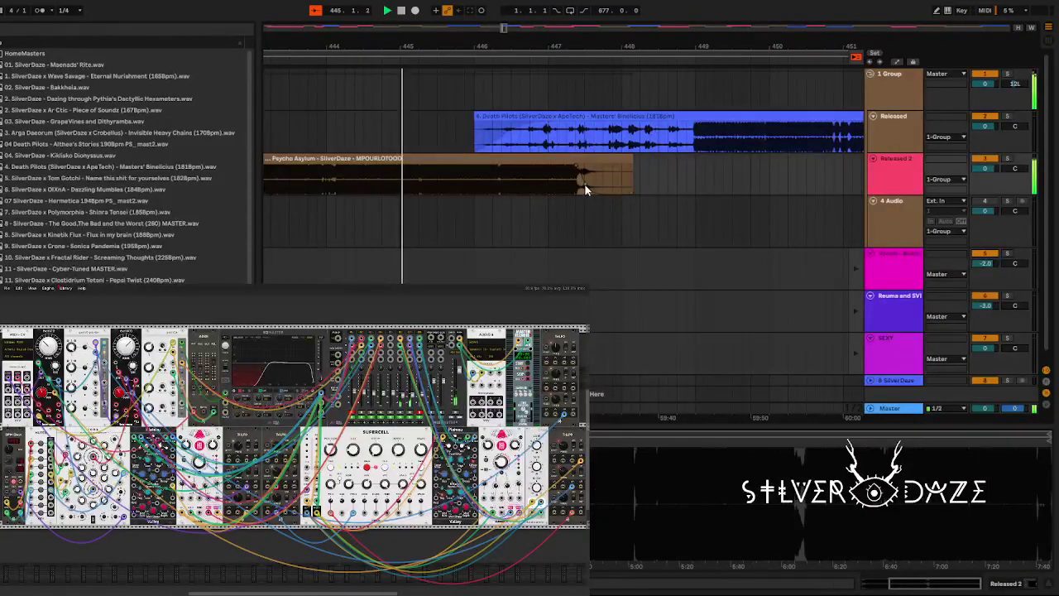
click(585, 183)
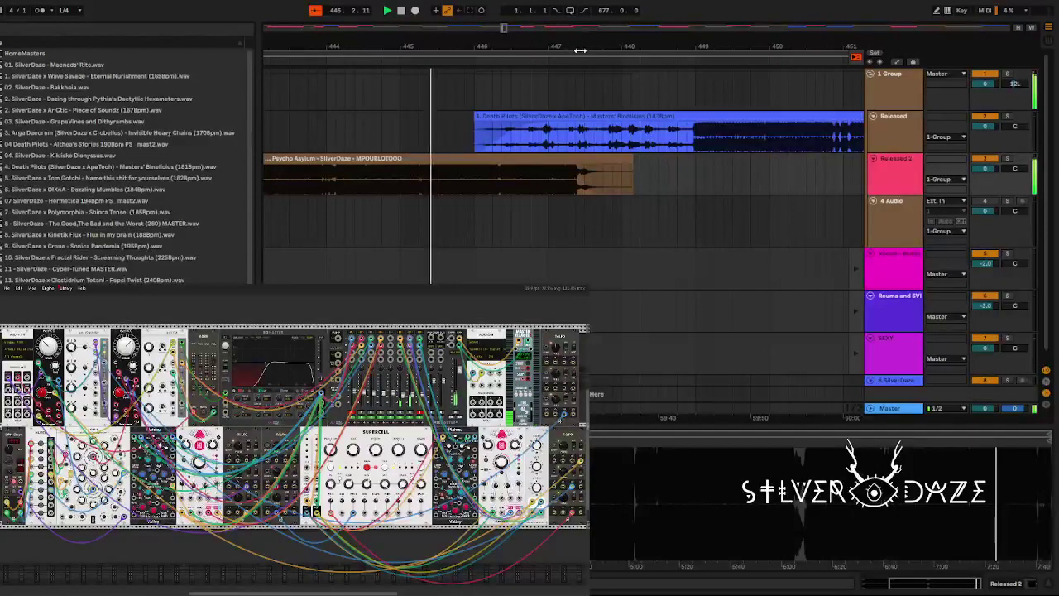
drag(581, 50, 501, 68)
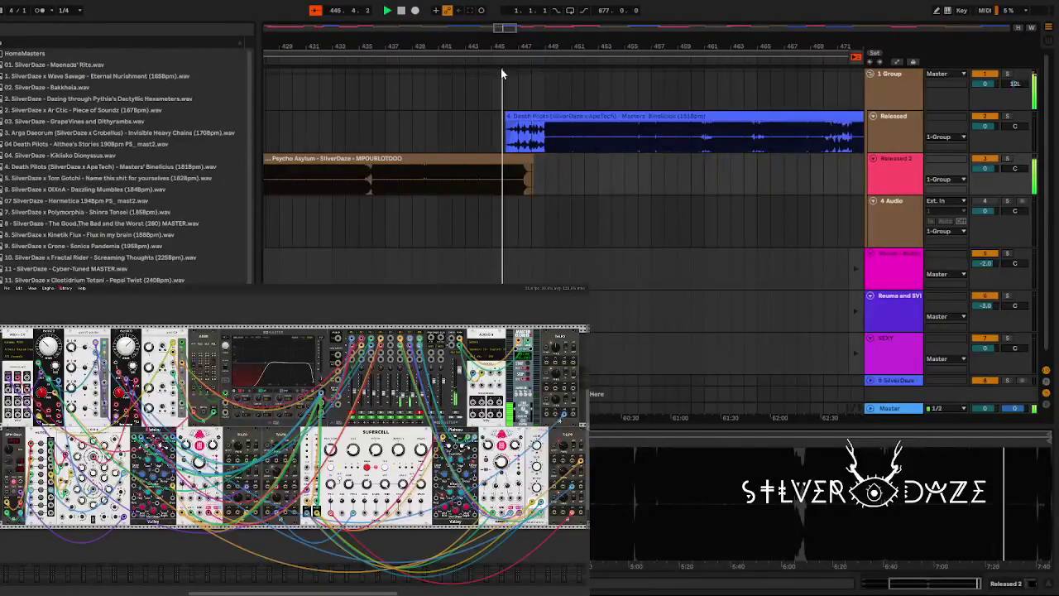
drag(501, 66, 520, 43)
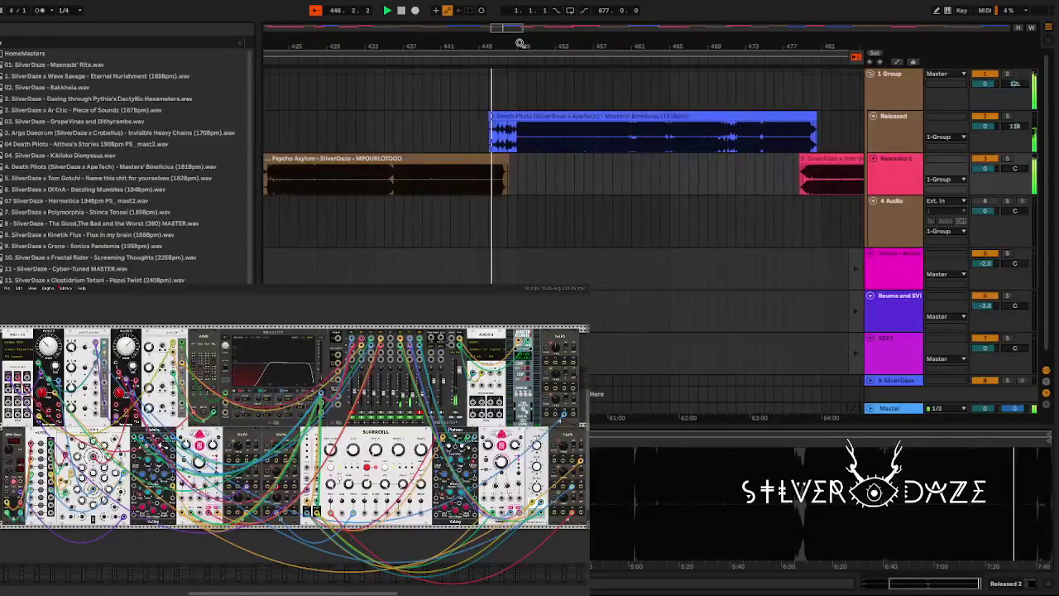
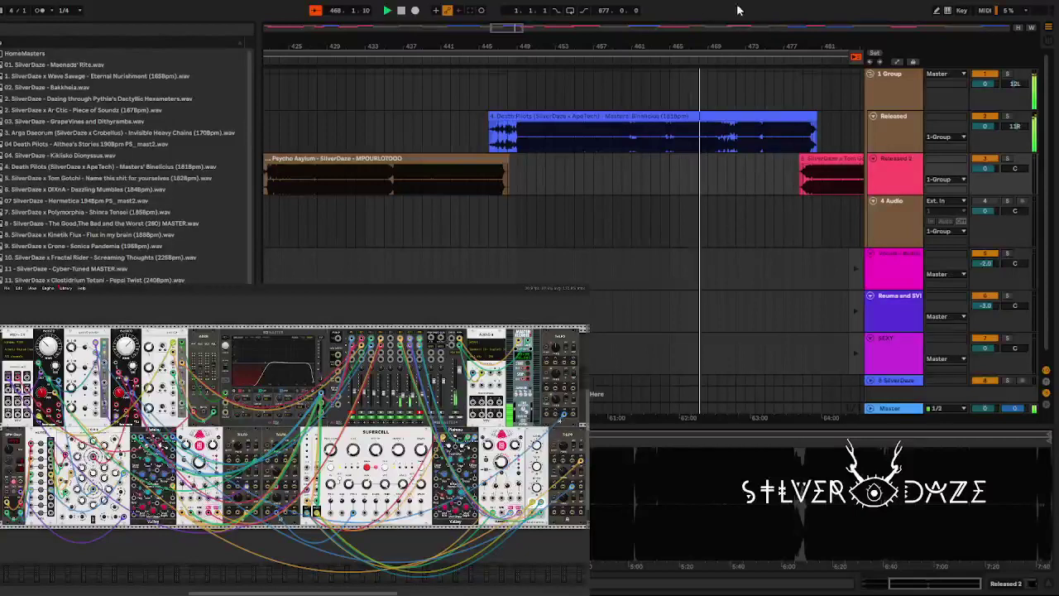
Switch to the Session View and look through the clips on the vocal, Reuma and SVIOUUU, and SEXY tracks.
key(Tab)
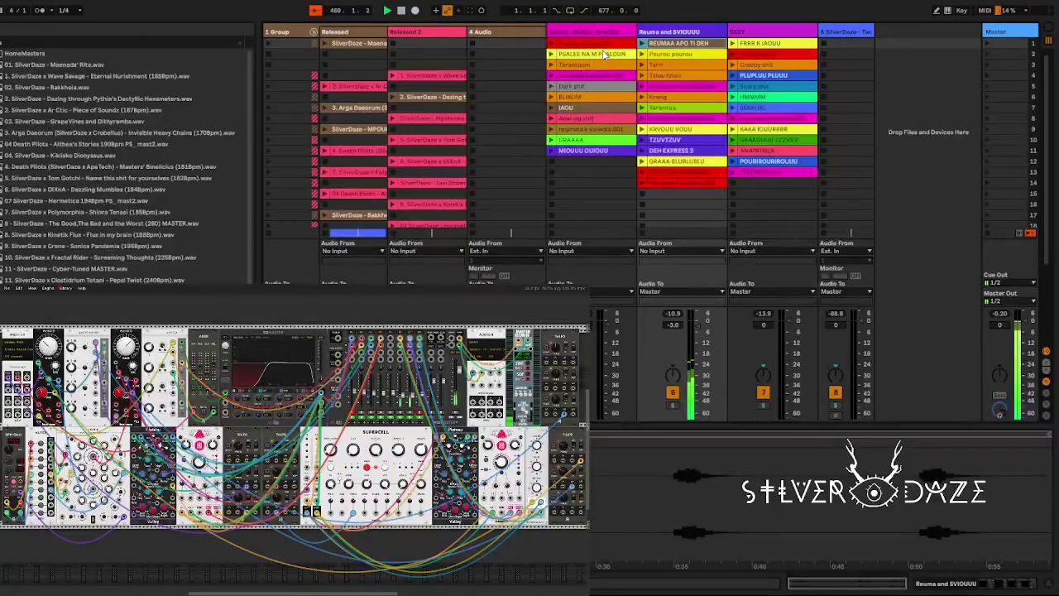
scroll(604, 54, down, 2)
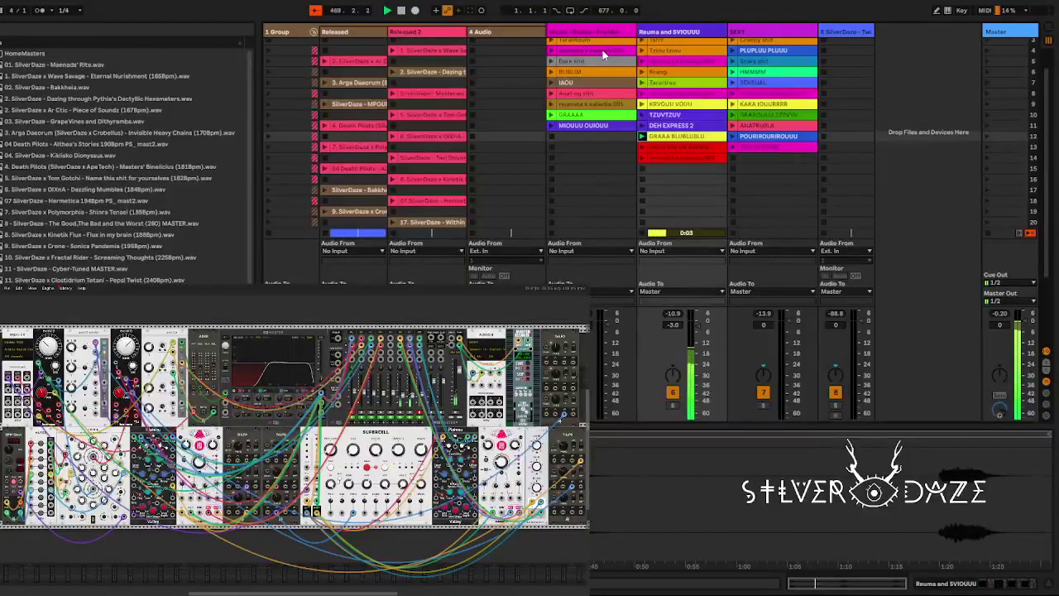
scroll(602, 50, up, 2)
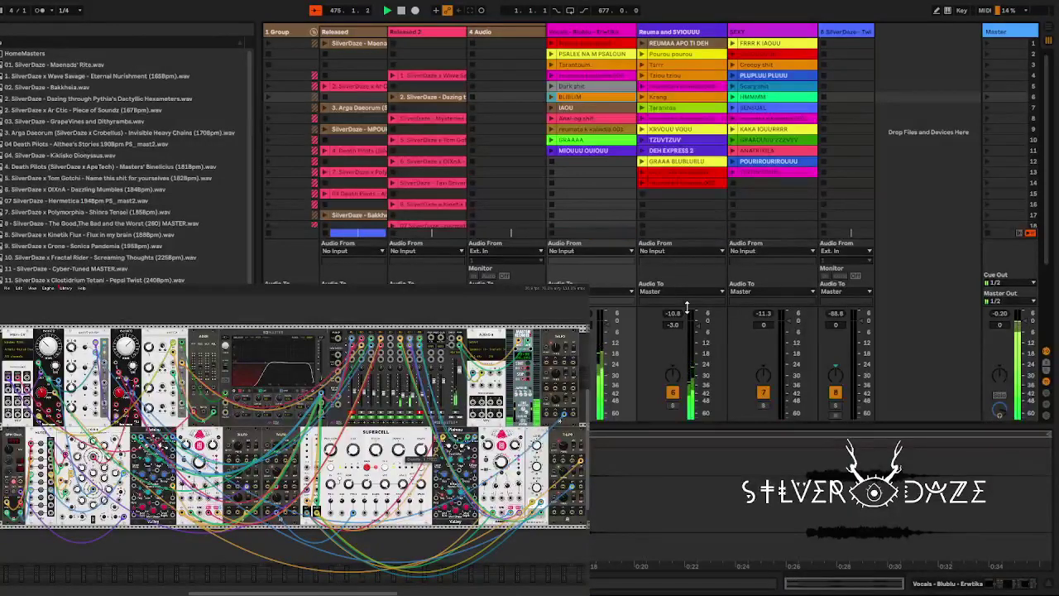
Return to the Arrangement View and lengthen the fade-in of the SilverDaze x Tom Gotchi clip to about bar 480.
key(Tab)
drag(704, 46, 704, 95)
drag(571, 95, 571, 115)
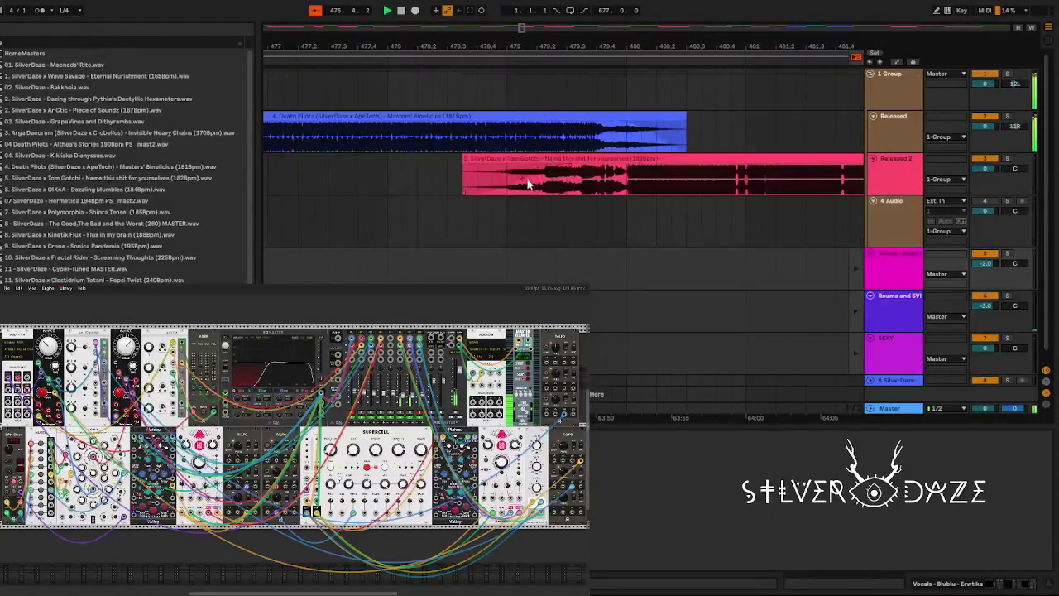
click(534, 180)
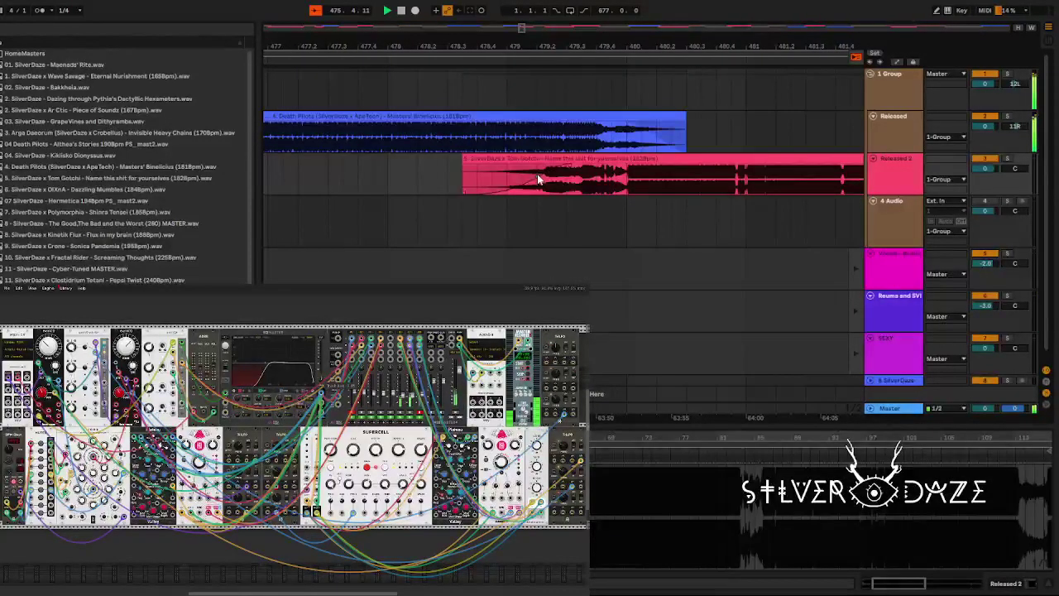
drag(537, 174, 626, 168)
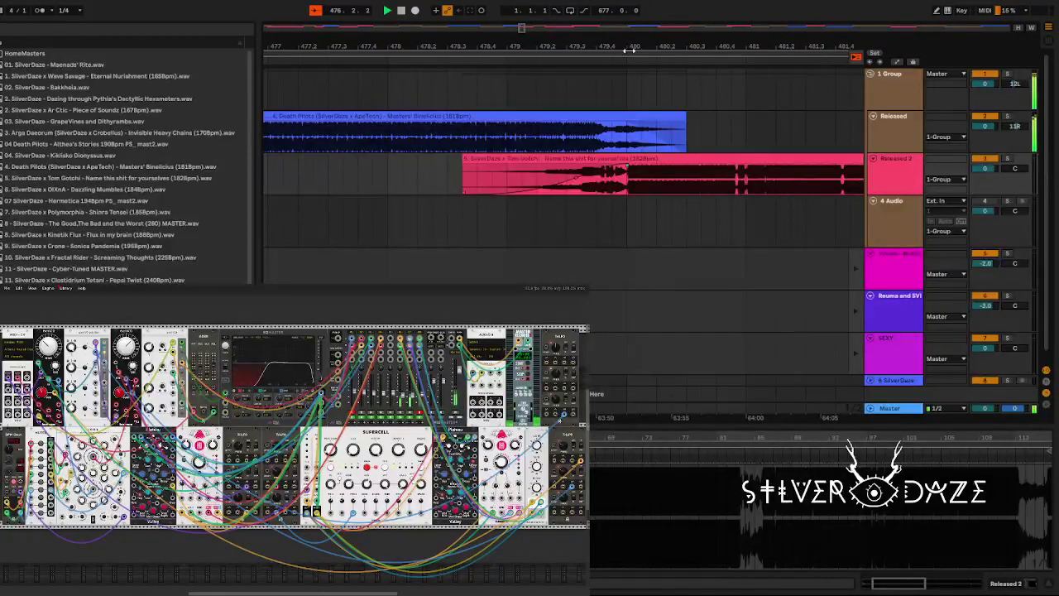
Follow playback from Dazzling Mumbles through Taxi Driver to about bar 557, checking their overlap near bar 524 and the Session View clips in between.
drag(629, 48, 508, 43)
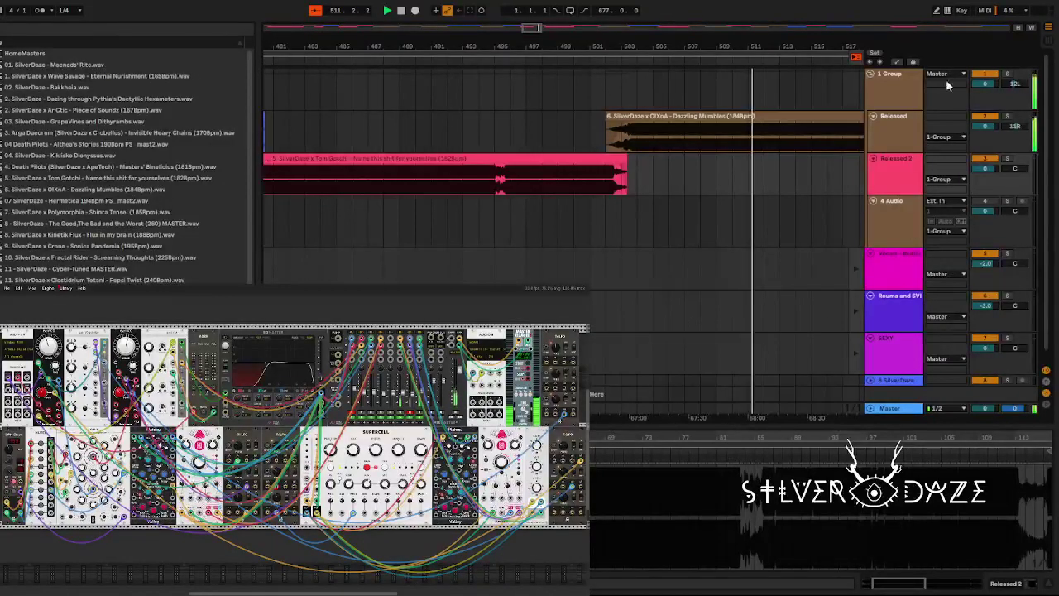
drag(730, 37, 447, 47)
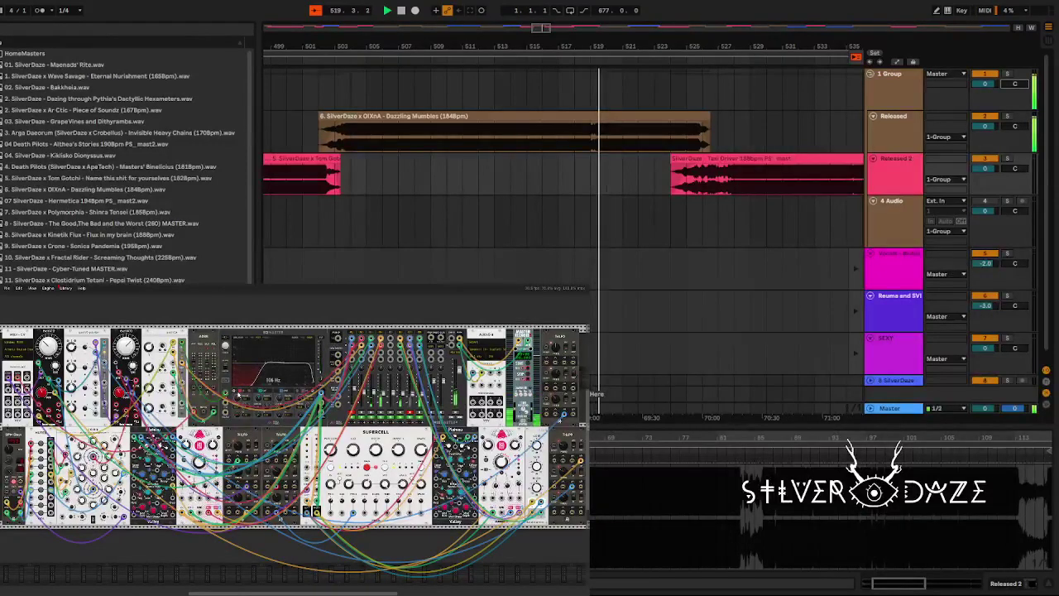
key(plus)
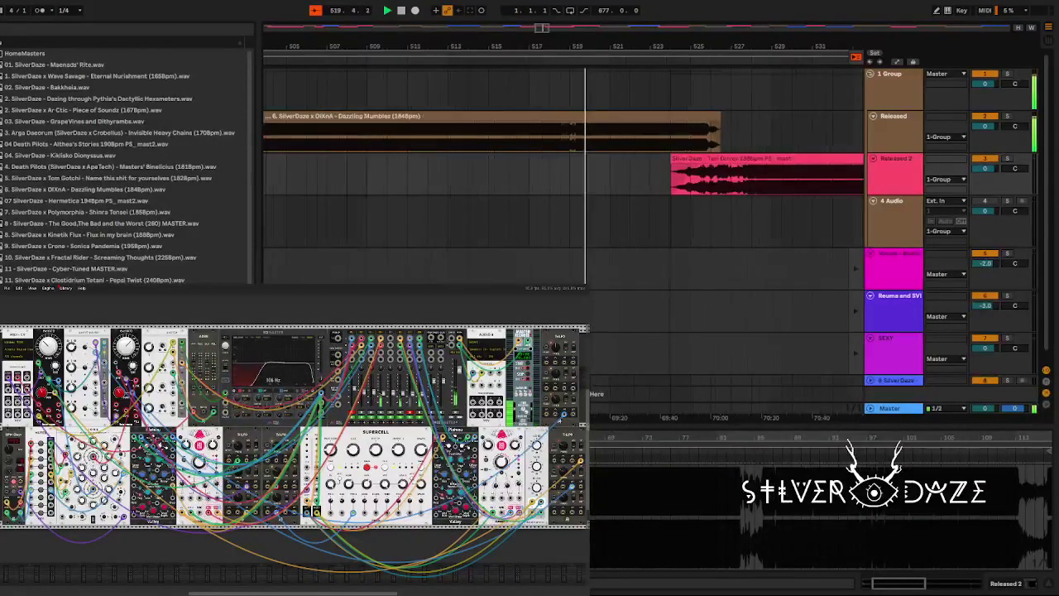
key(minus)
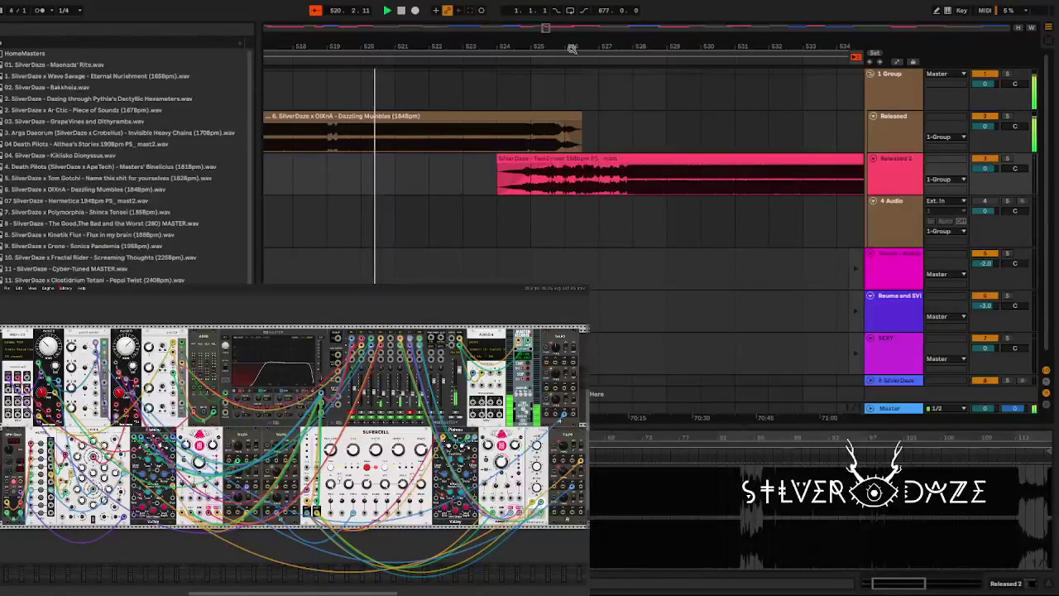
key(Tab)
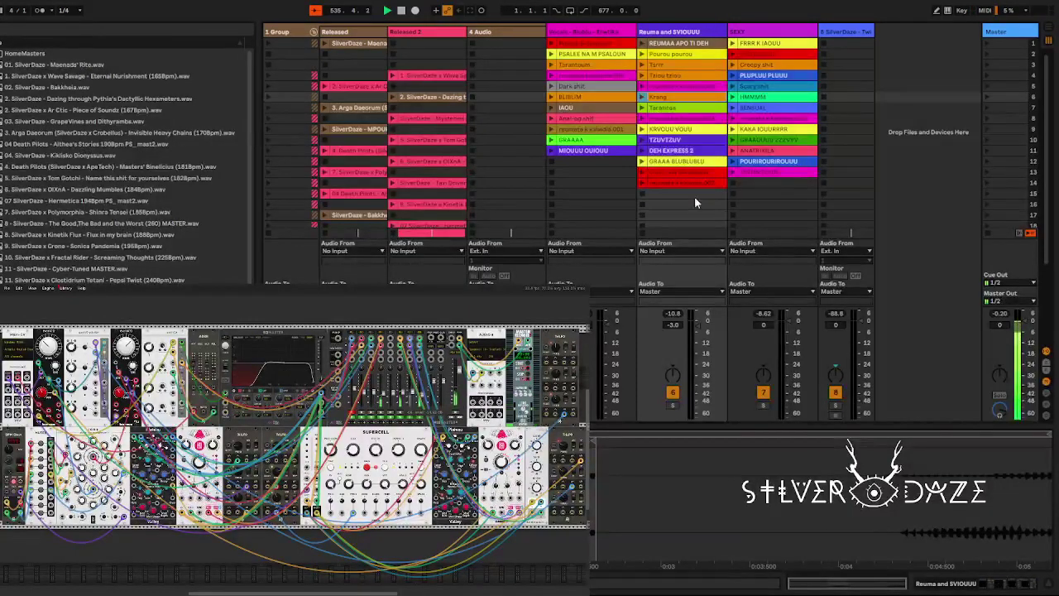
key(Tab)
drag(658, 31, 439, 46)
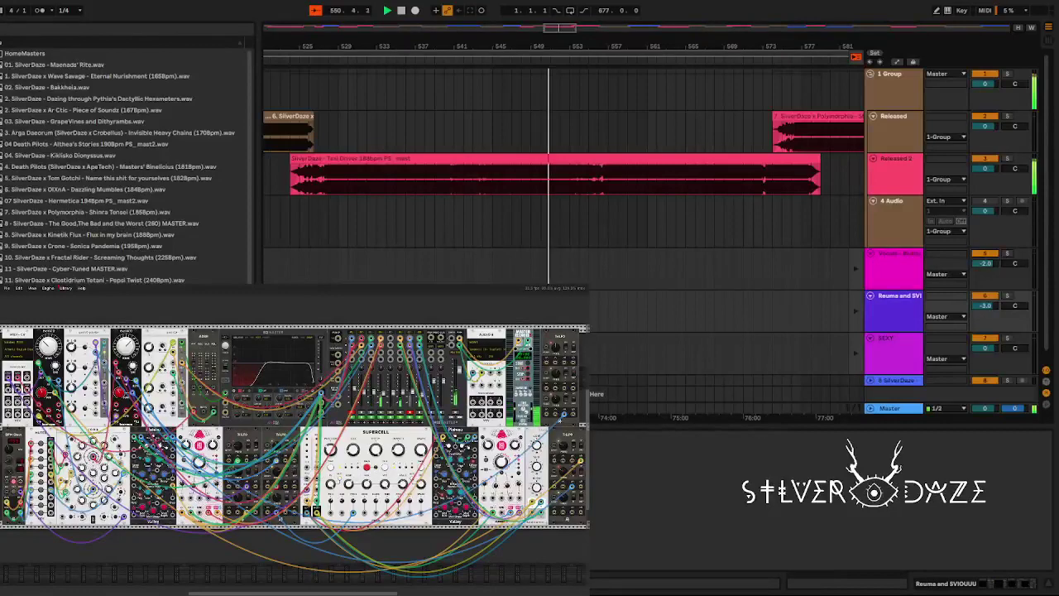
drag(593, 47, 593, 151)
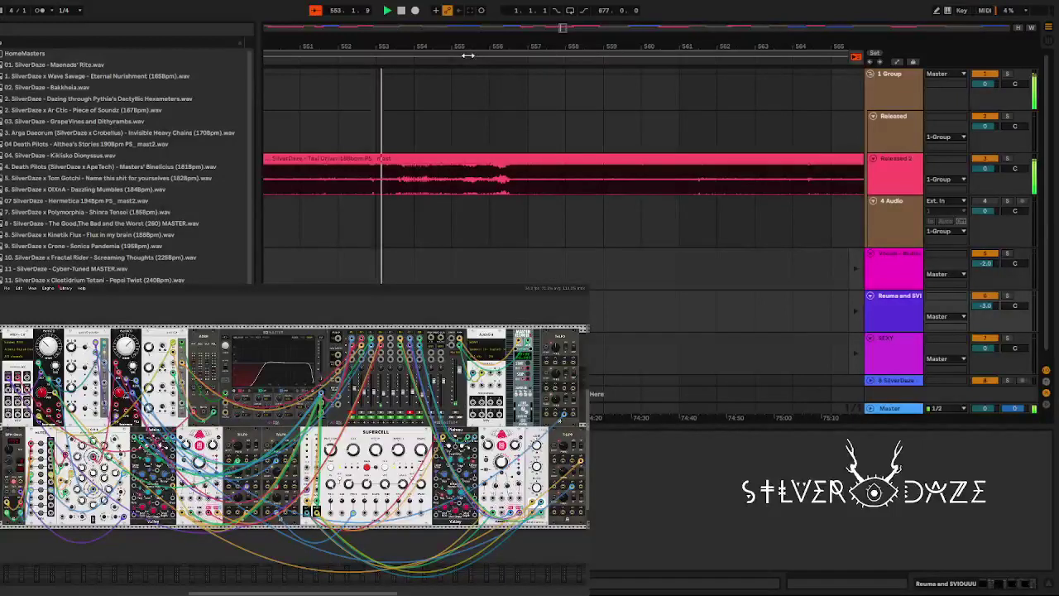
drag(469, 55, 468, 71)
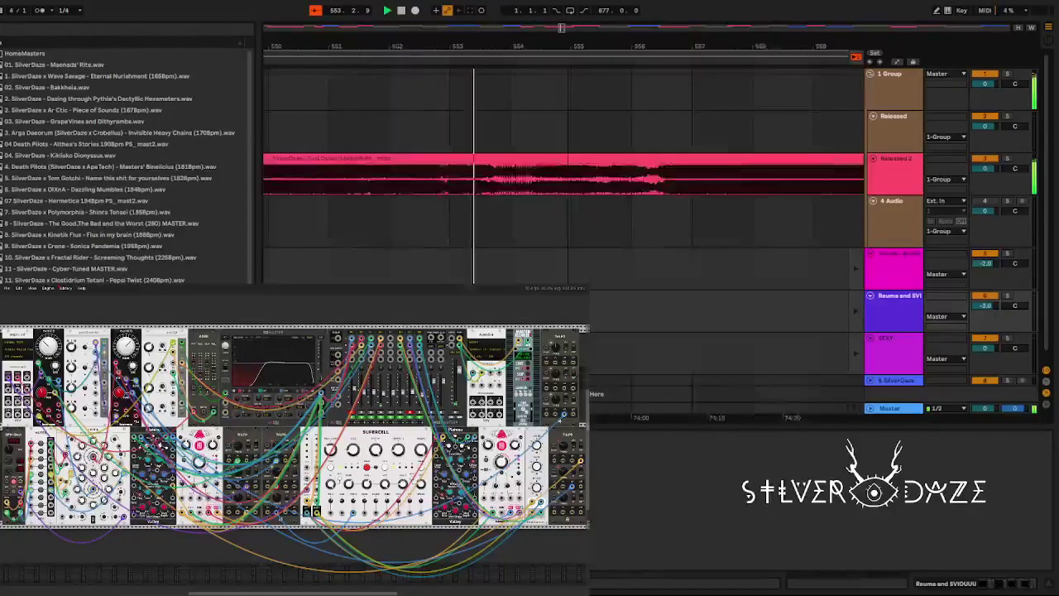
drag(569, 55, 569, 25)
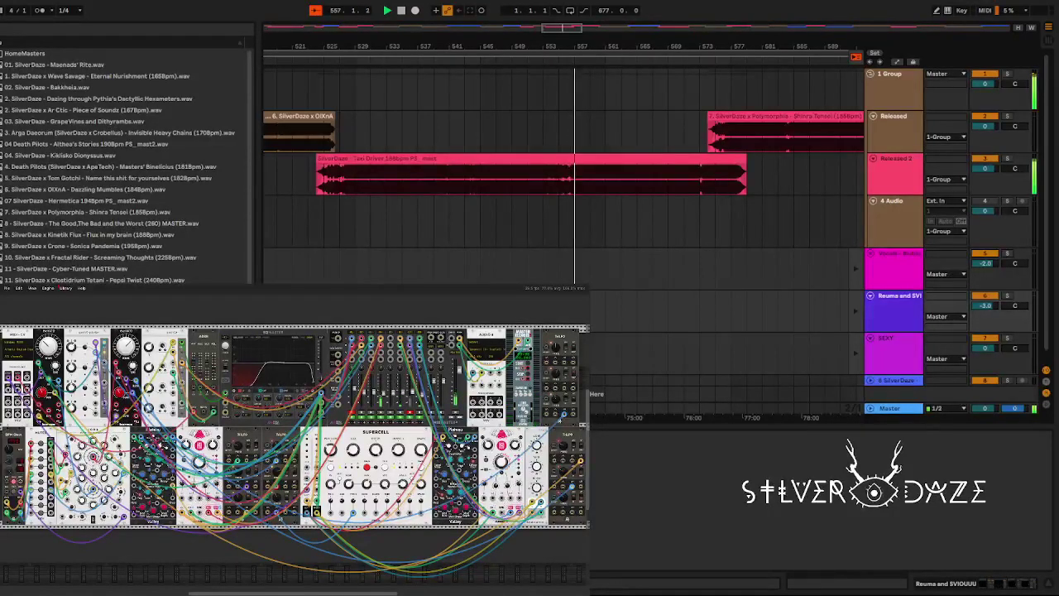
Move the Polymorphia - Shinra Tensei clip on the Released track to start at bar 576, overlapping the end of Taxi Driver.
key(plus)
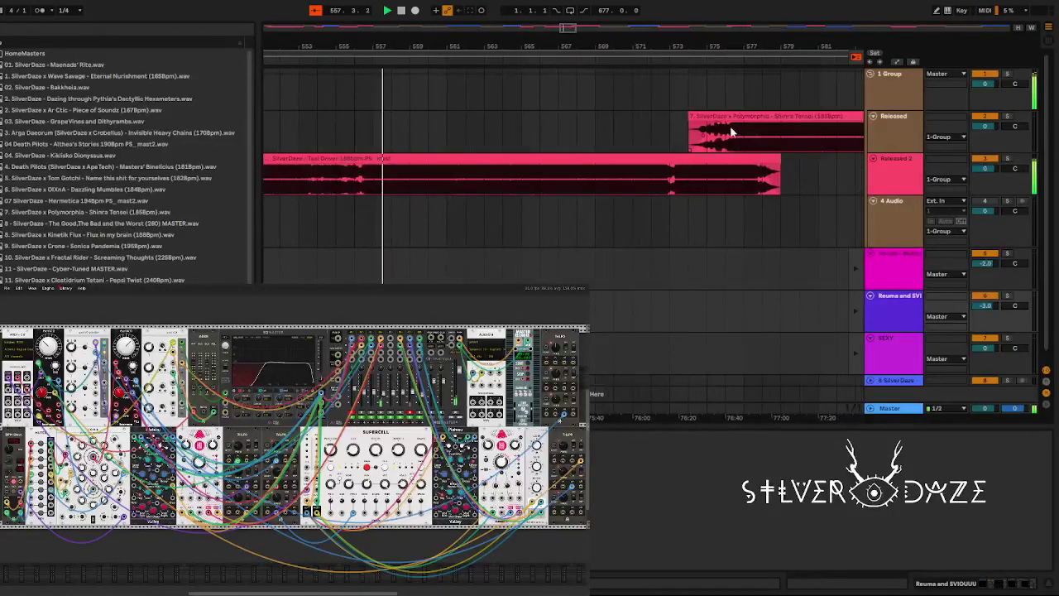
click(735, 117)
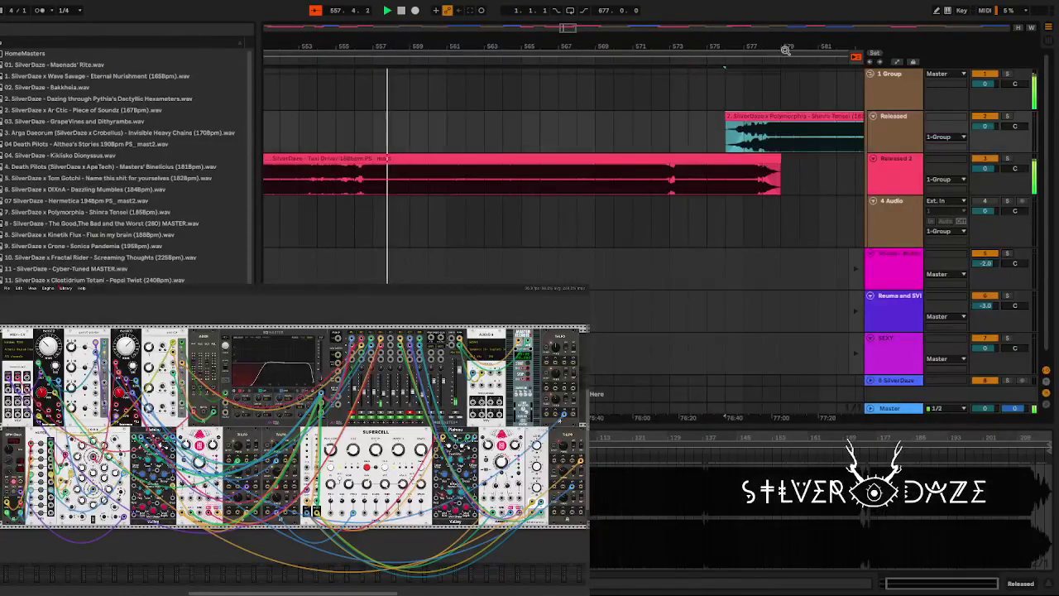
key(minus)
key(minus)
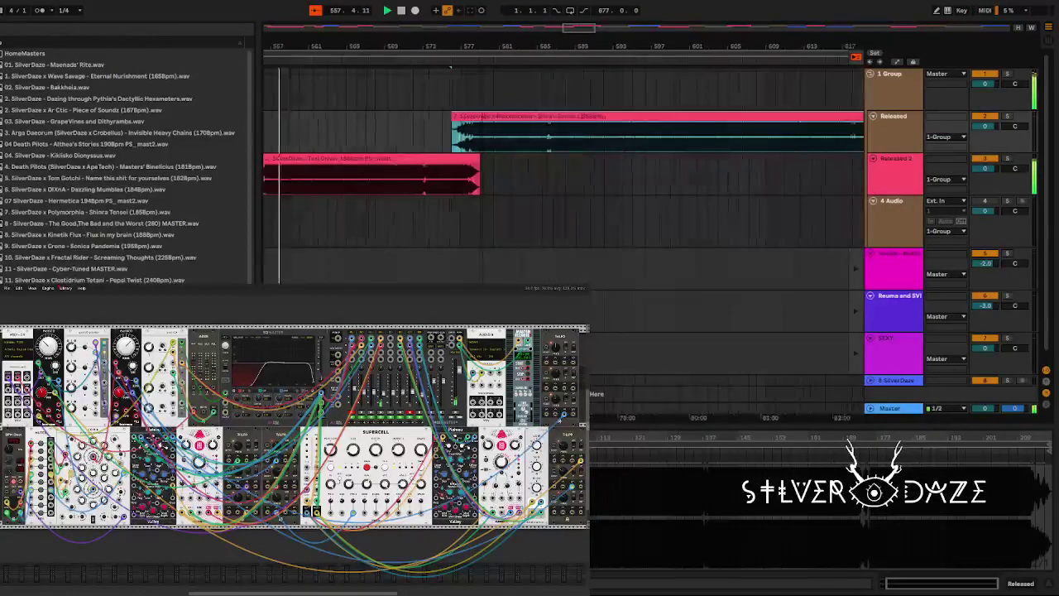
key(plus)
key(plus)
key(plus)
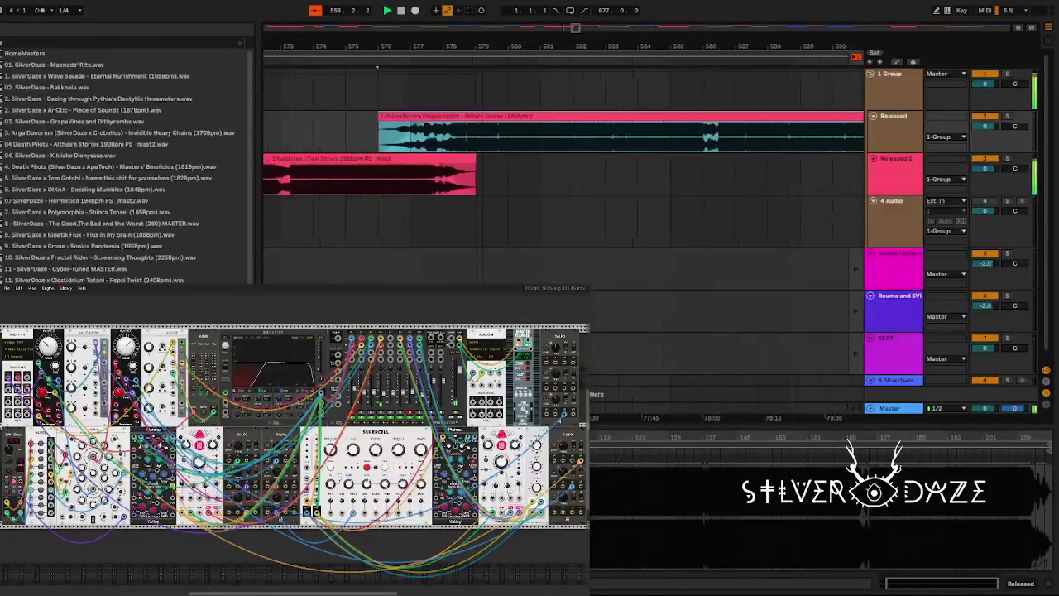
Move the Kinetik Flux - Flux in my brain clip on the Released 2 track to start at bar 626, overlapping the end of Shinra Tensei.
key(minus)
key(minus)
key(minus)
key(minus)
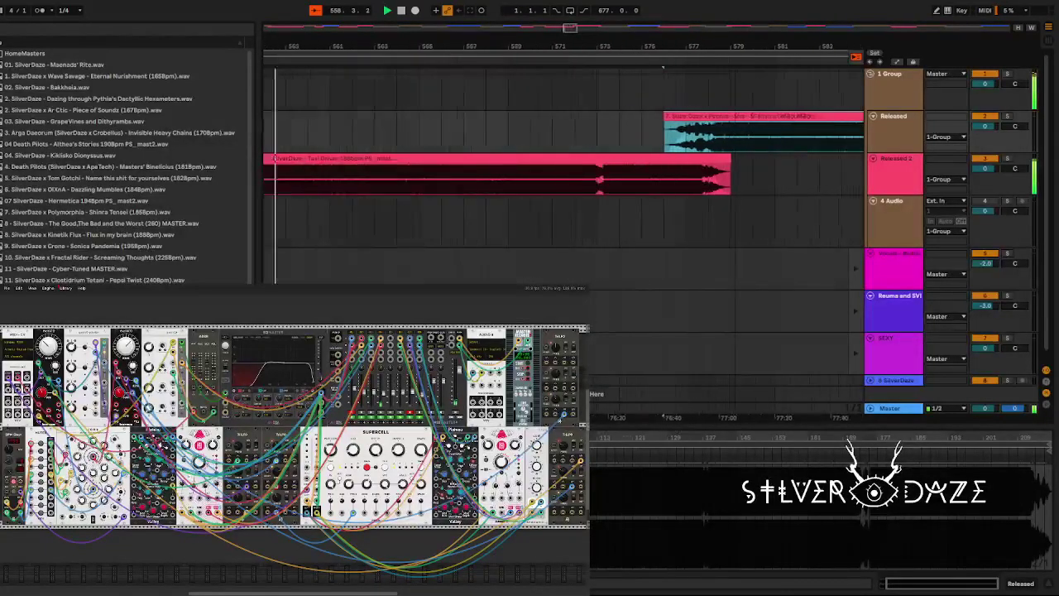
click(612, 159)
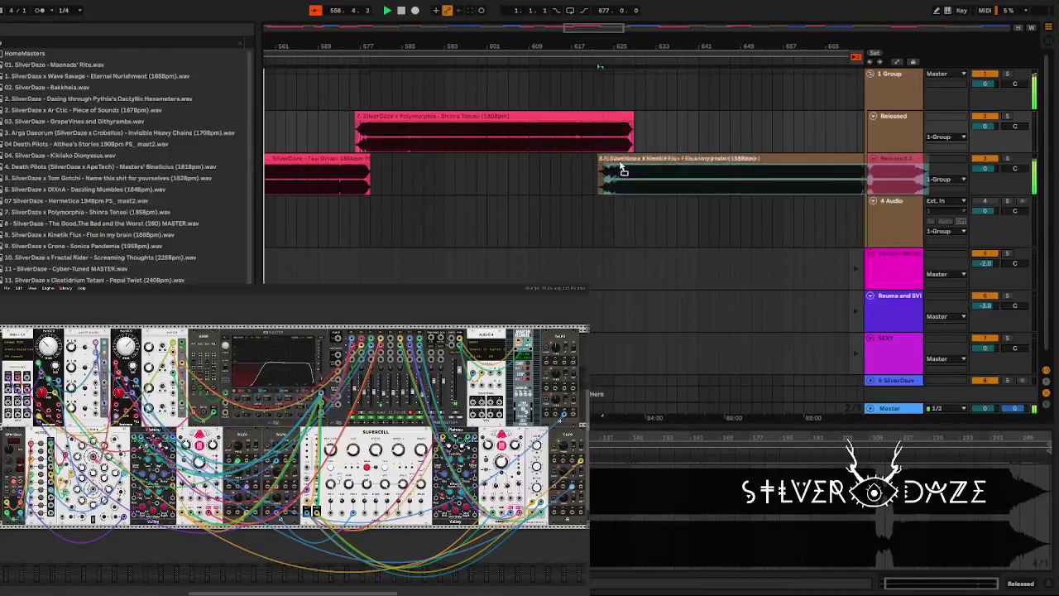
drag(613, 159, 630, 159)
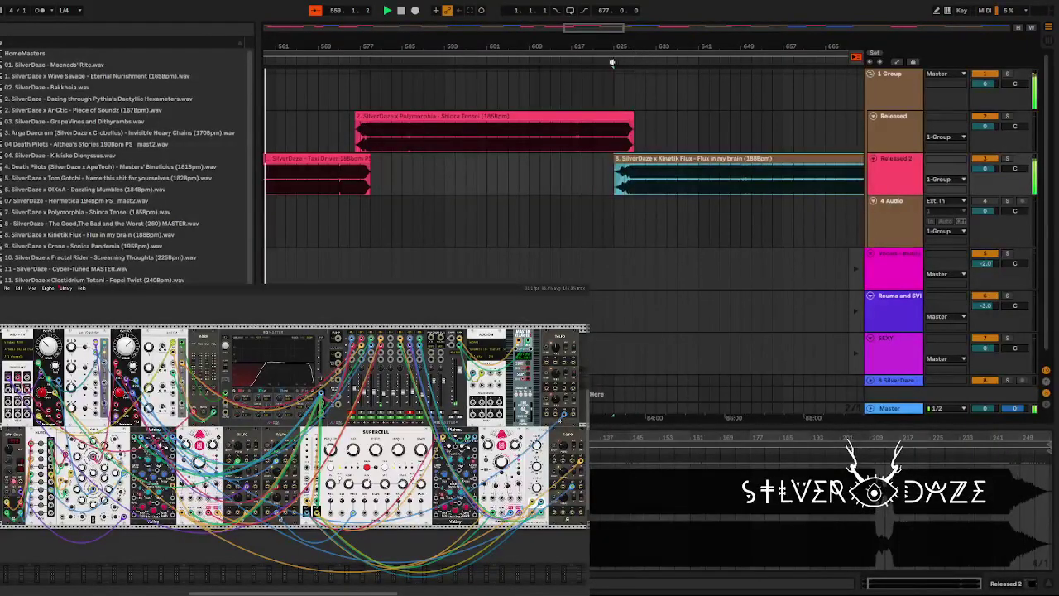
key(plus)
key(plus)
key(plus)
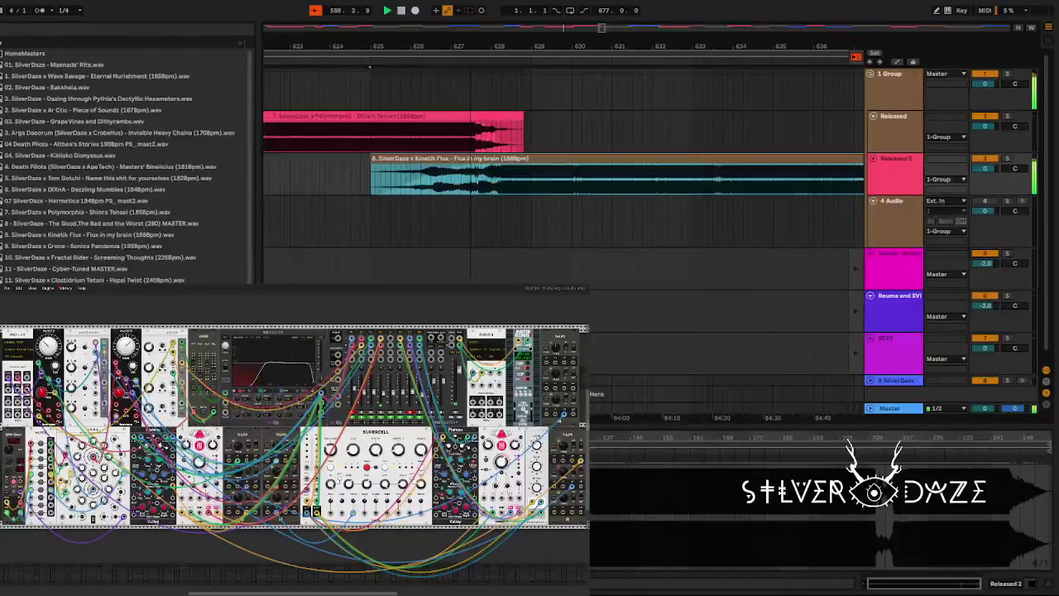
key(minus)
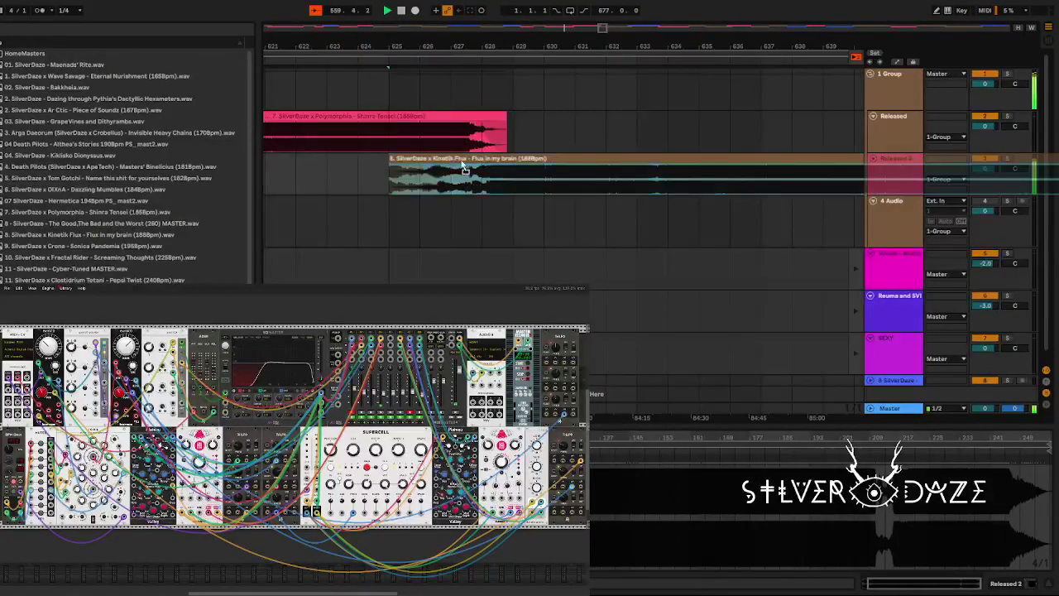
click(468, 166)
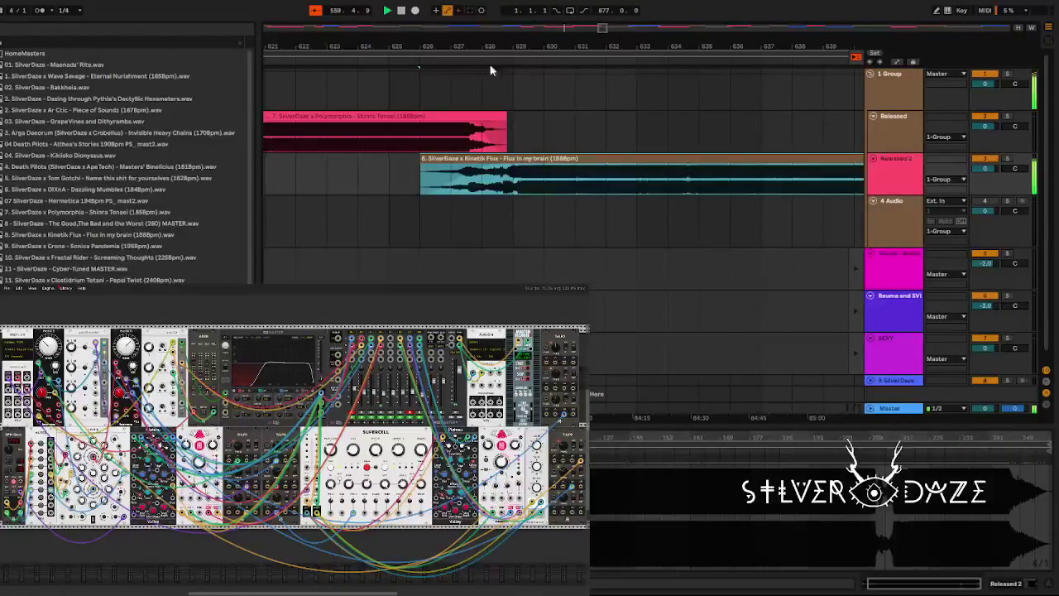
Move the Death Pilots - Althea's Stories clip to start at about bar 682, overlapping the end of Flux in my brain.
key(minus)
key(minus)
key(minus)
key(minus)
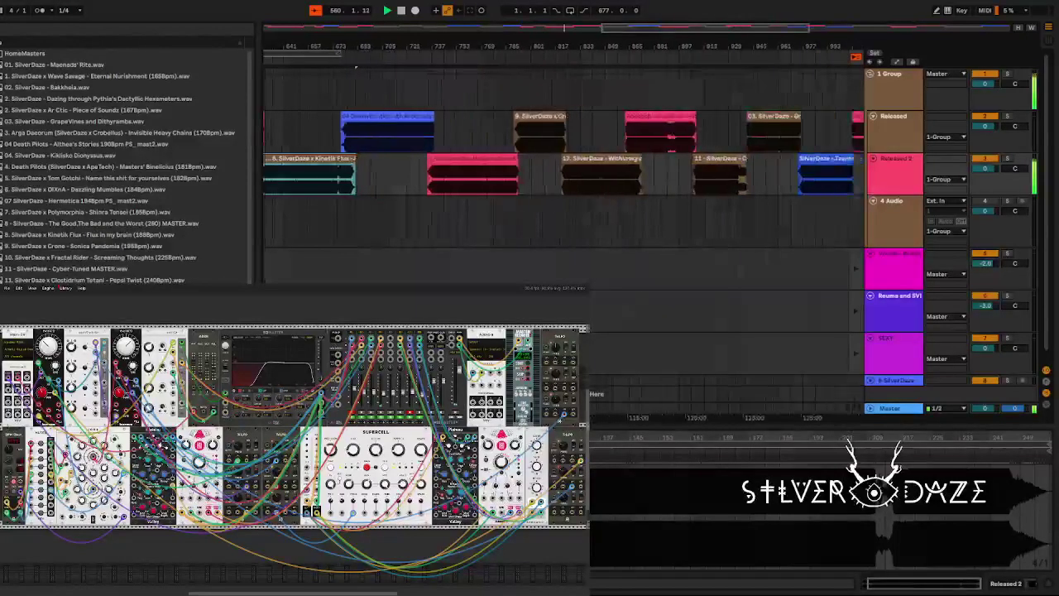
key(minus)
click(353, 120)
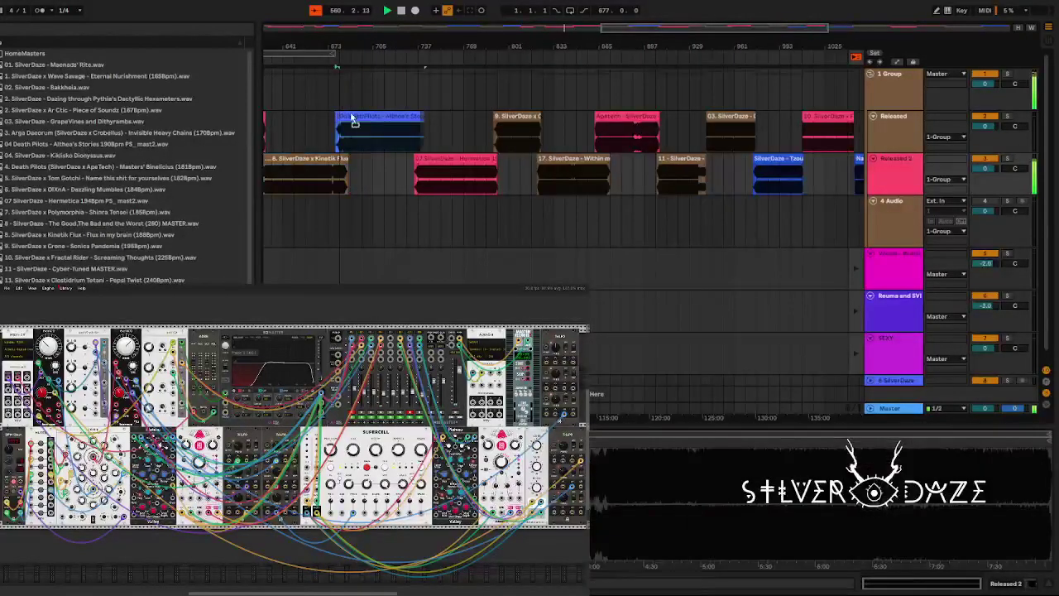
key(plus)
key(plus)
key(plus)
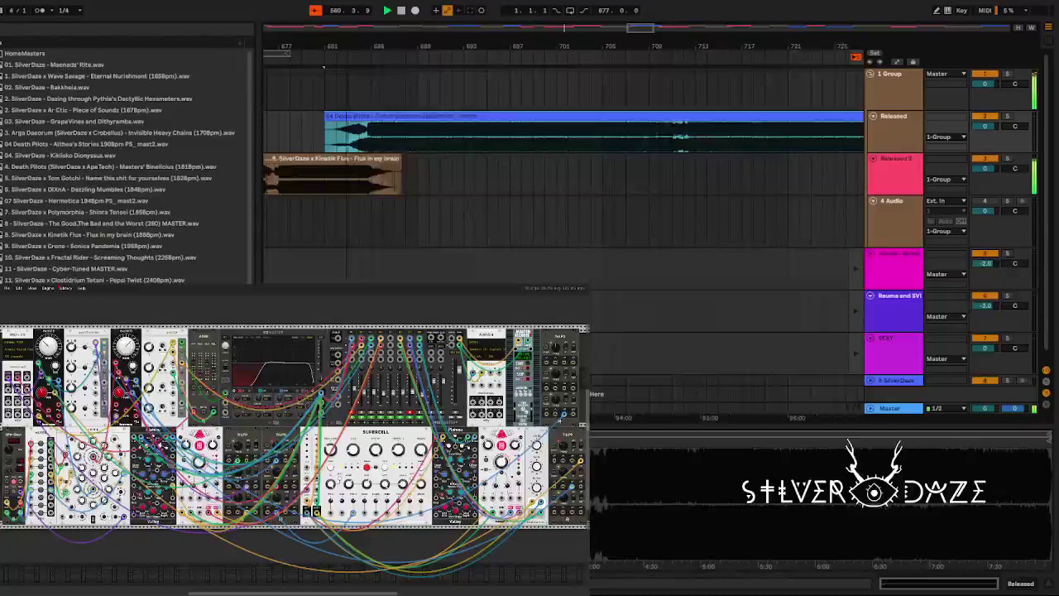
scroll(489, 72, left, 3)
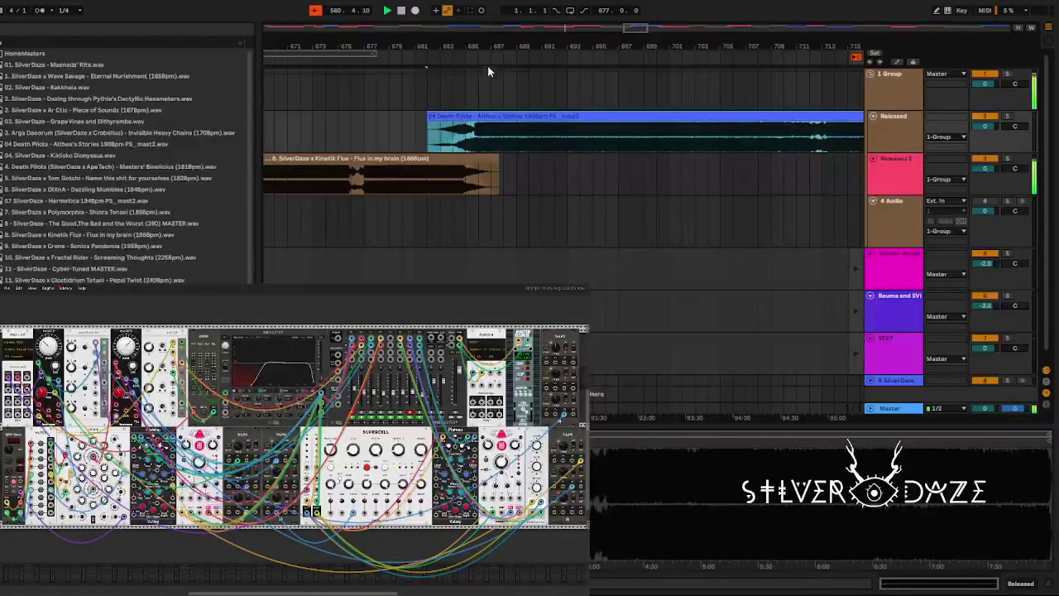
Move the Hermetica clip to start at about bar 738 and the Crone - Sonica Pandemia clip to about bar 793.
key(minus)
key(minus)
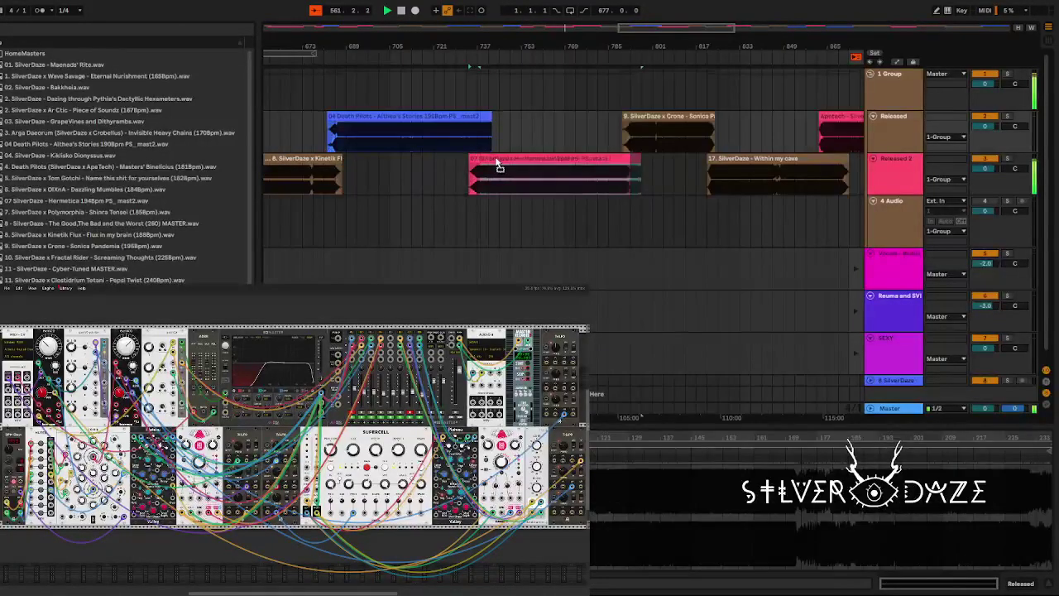
click(496, 166)
drag(714, 147, 723, 149)
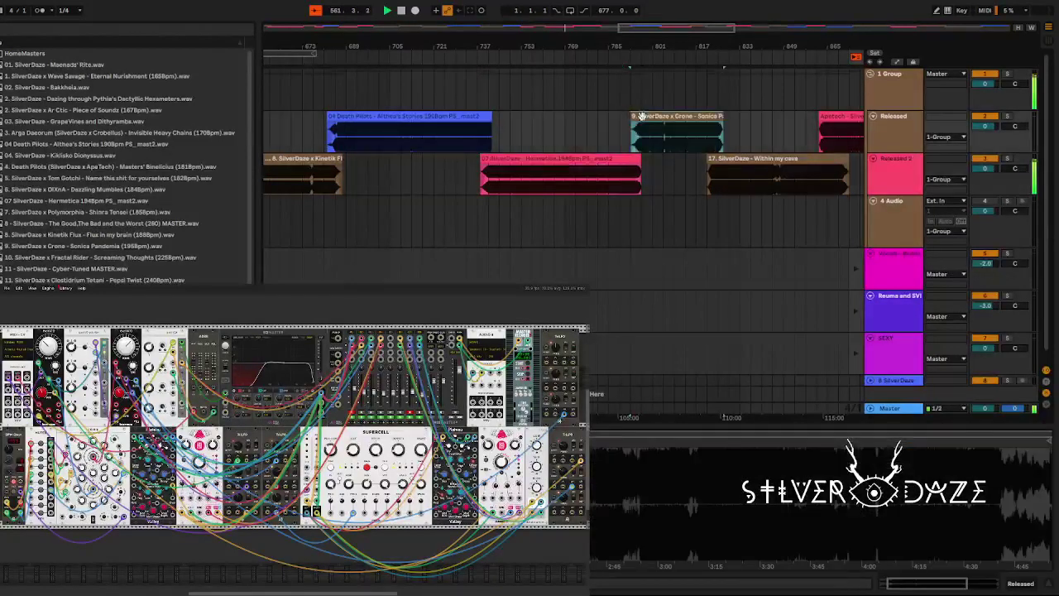
Move the Within my cave clip to start at bar 825, overlapping the end of Sonica Pandemia.
click(724, 158)
key(plus)
key(plus)
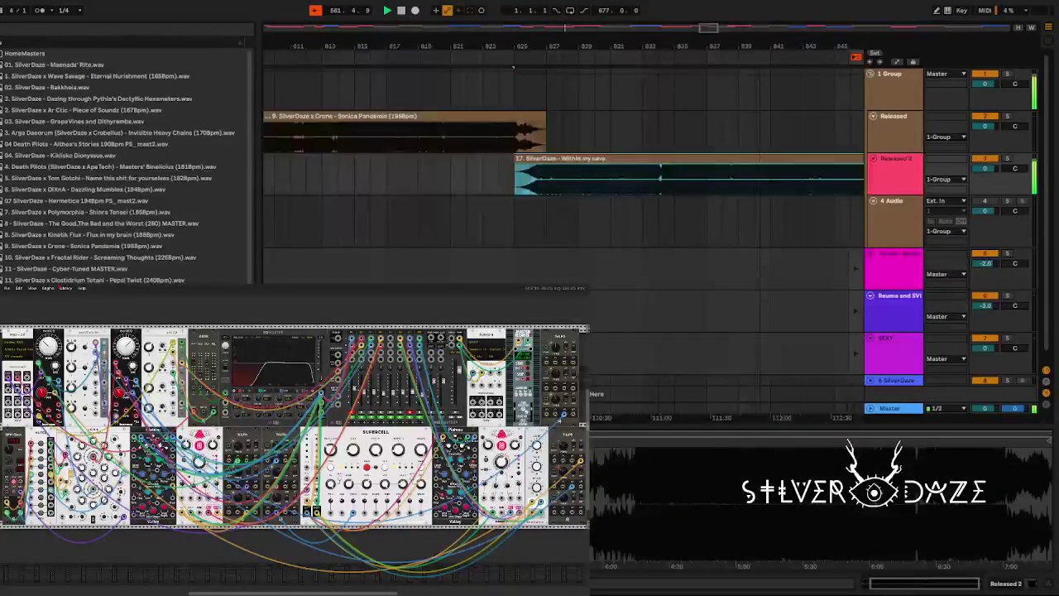
Move the Futuristic Pagan clip to start at about bar 873 and the Cyber-Tuned MASTER clip to about bar 917.
key(minus)
key(minus)
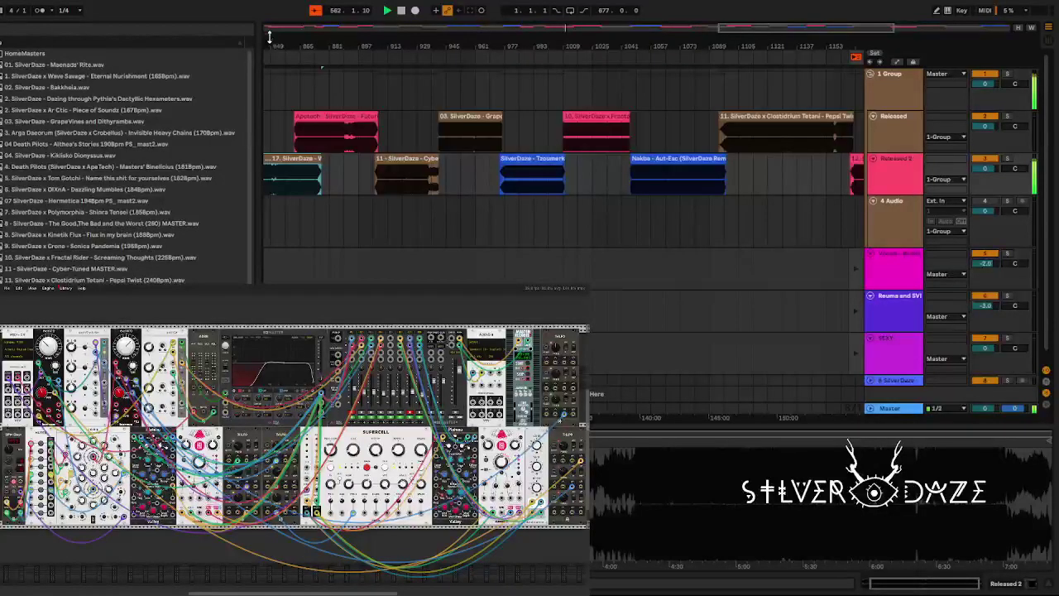
drag(269, 37, 357, 48)
key(minus)
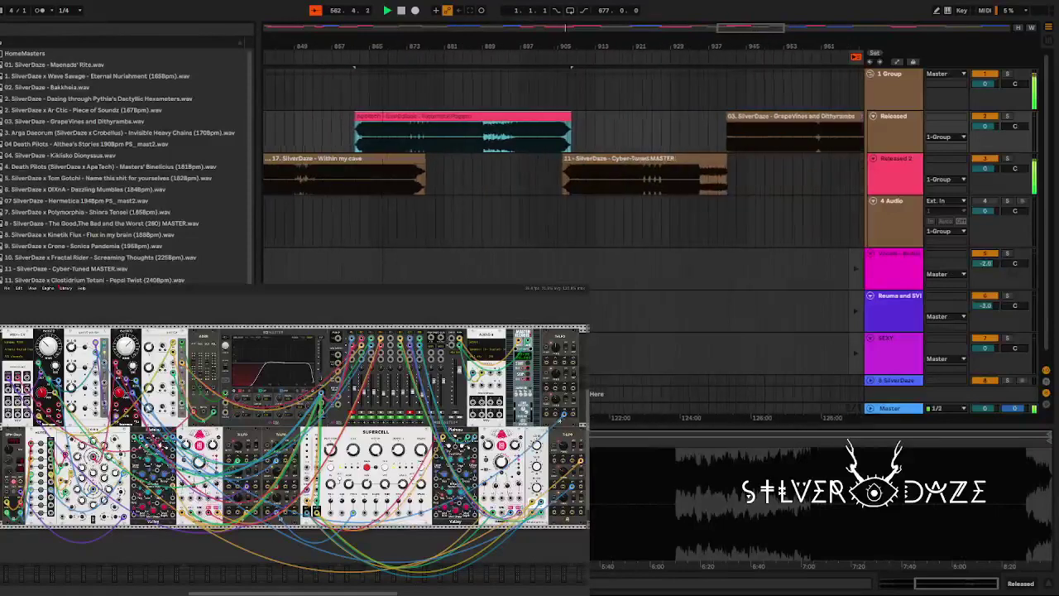
drag(372, 112, 429, 129)
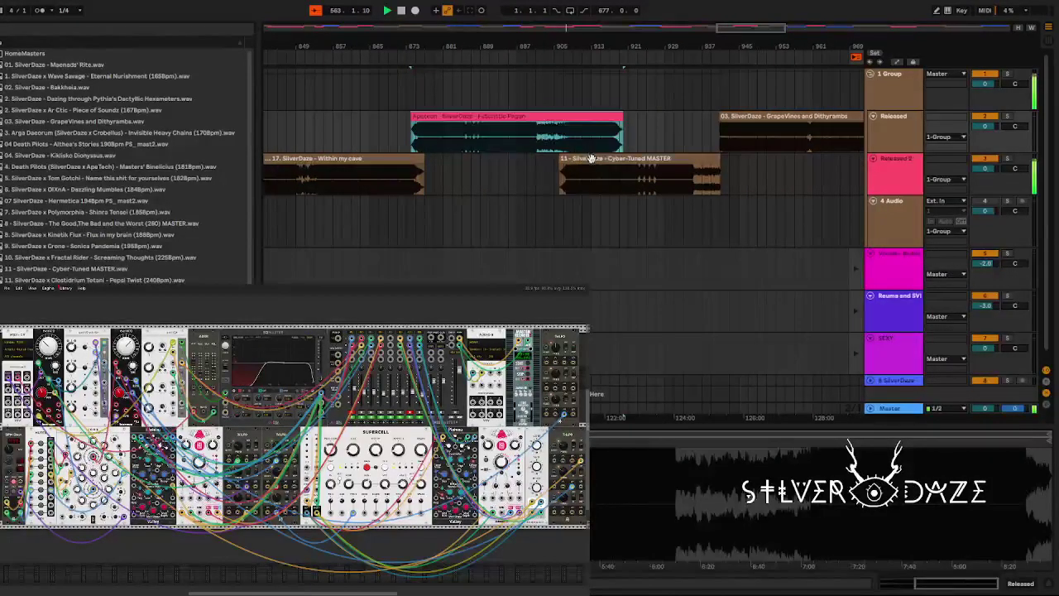
drag(591, 158, 642, 158)
scroll(641, 158, right, 5)
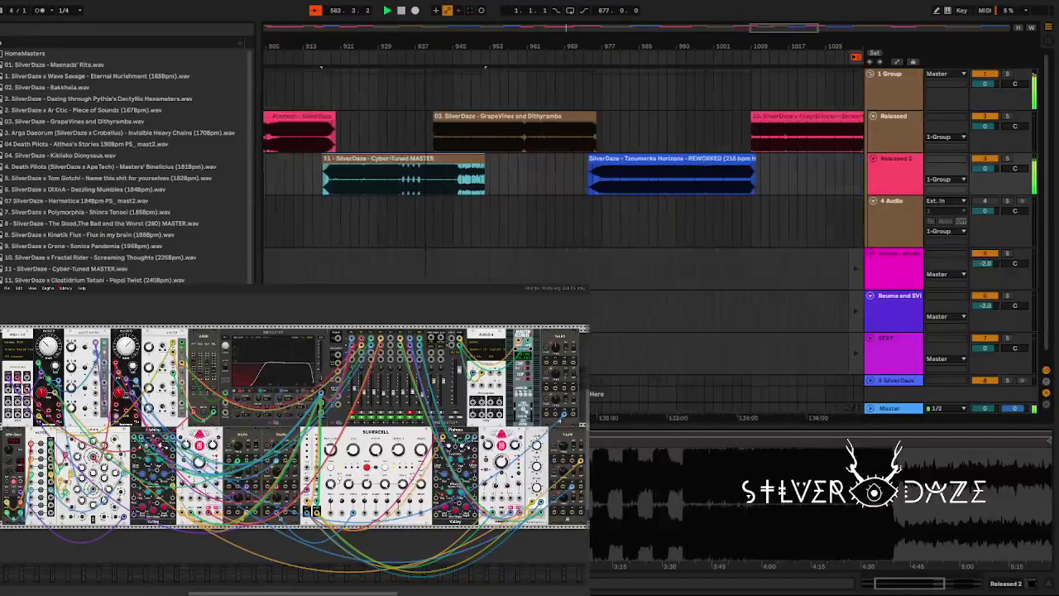
Move the GrapeVines and Dithyrambs clip to start just before bar 952, slightly overlapping the end of Cyber-Tuned MASTER.
scroll(357, 66, up, 3)
drag(429, 116, 580, 129)
scroll(538, 43, down, 3)
scroll(545, 120, up, 3)
scroll(596, 130, up, 5)
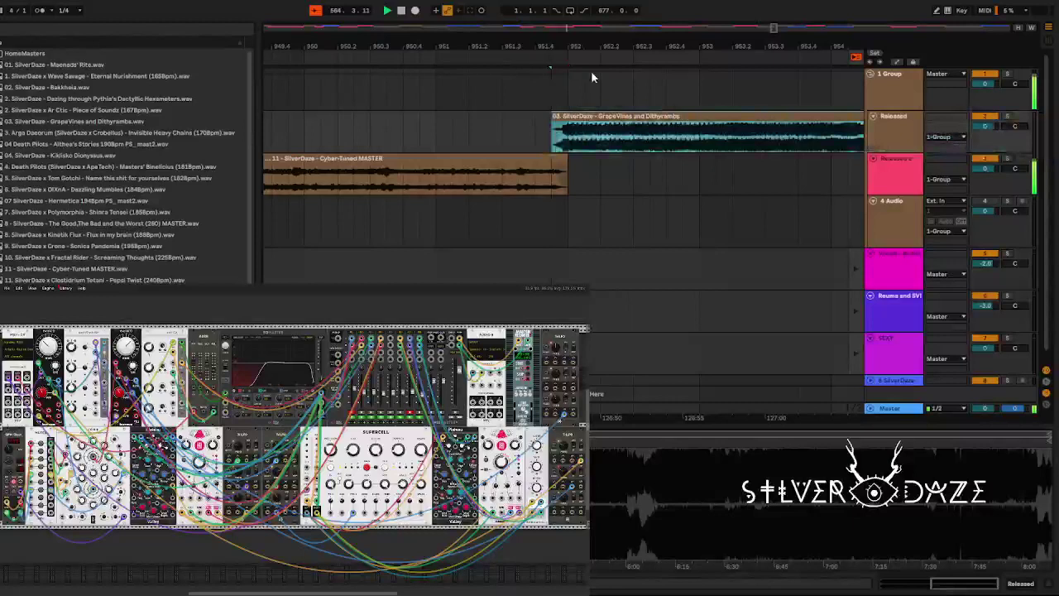
scroll(590, 77, down, 10)
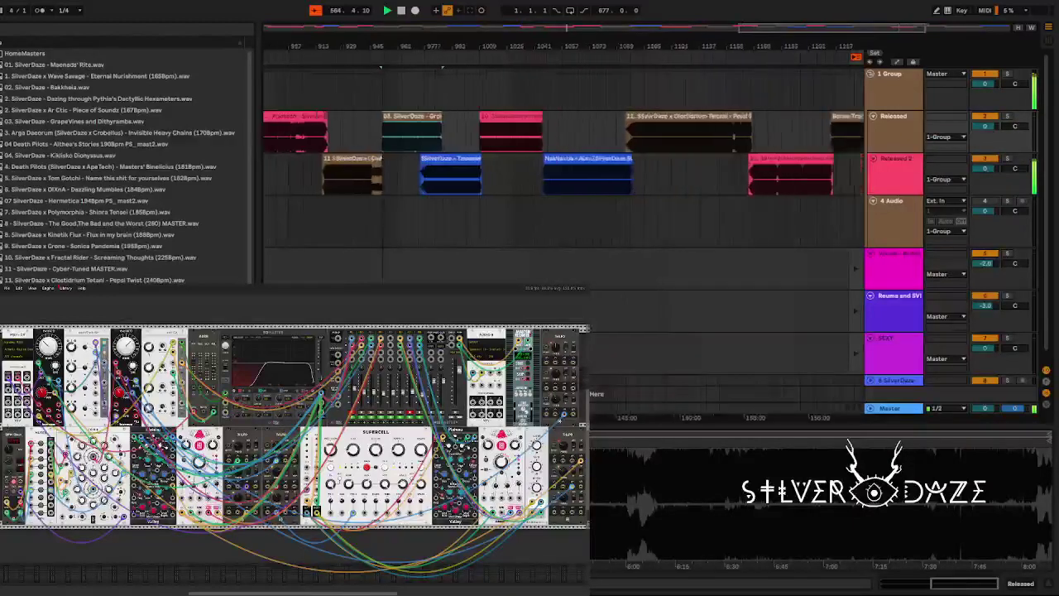
Shift all Released 2 clips from Tsoumerha Horizons onward so it starts at about bar 986, slightly overlapping the end of GrapeVines and Dithyrambs.
click(430, 169)
shift+click(756, 170)
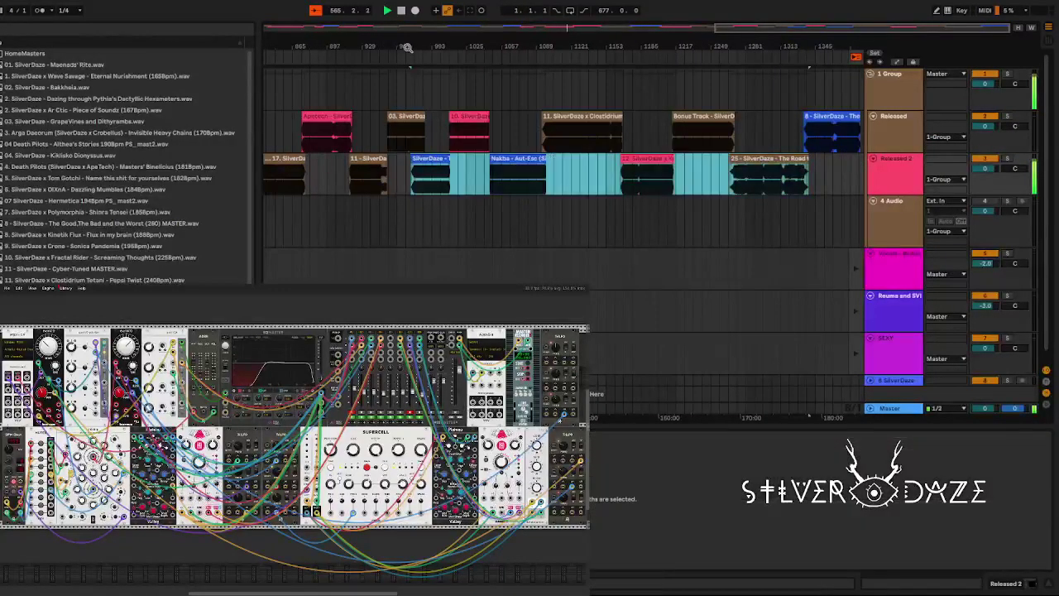
drag(421, 38, 510, 169)
key(minus)
key(minus)
key(minus)
key(minus)
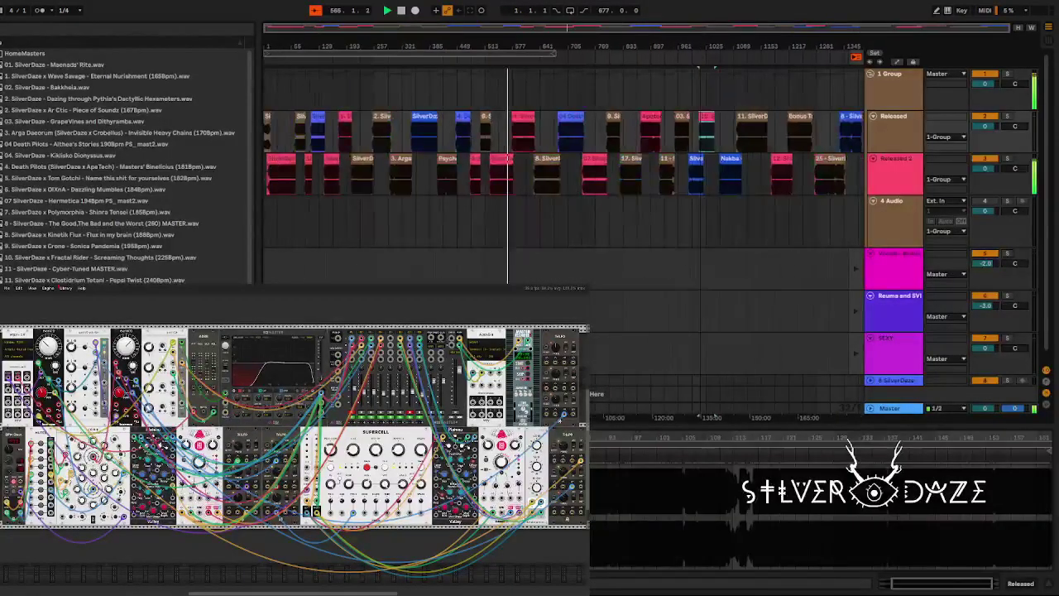
Shift all Released clips from Fractal Rider - Screaming Thoughts onward so it starts at about bar 1019, just overlapping the end of Tsoumerha Horizons.
drag(842, 107, 699, 120)
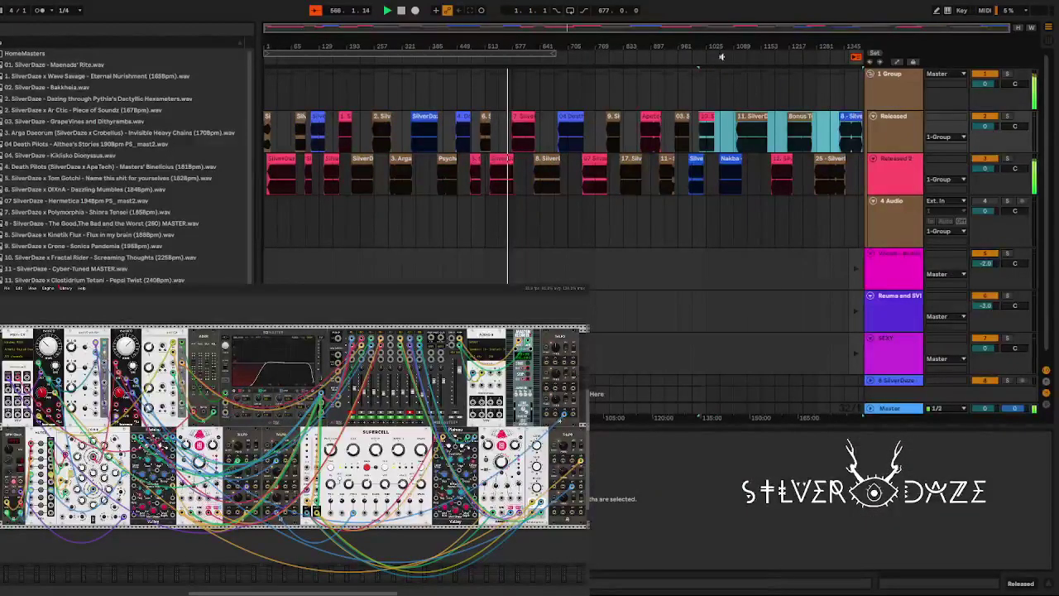
drag(721, 56, 579, 116)
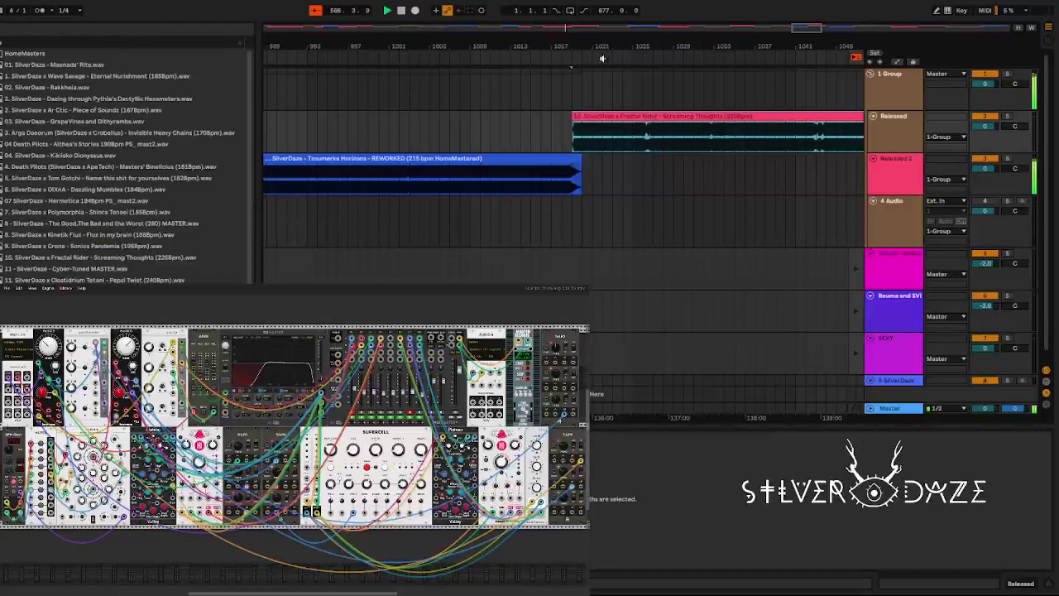
key(z)
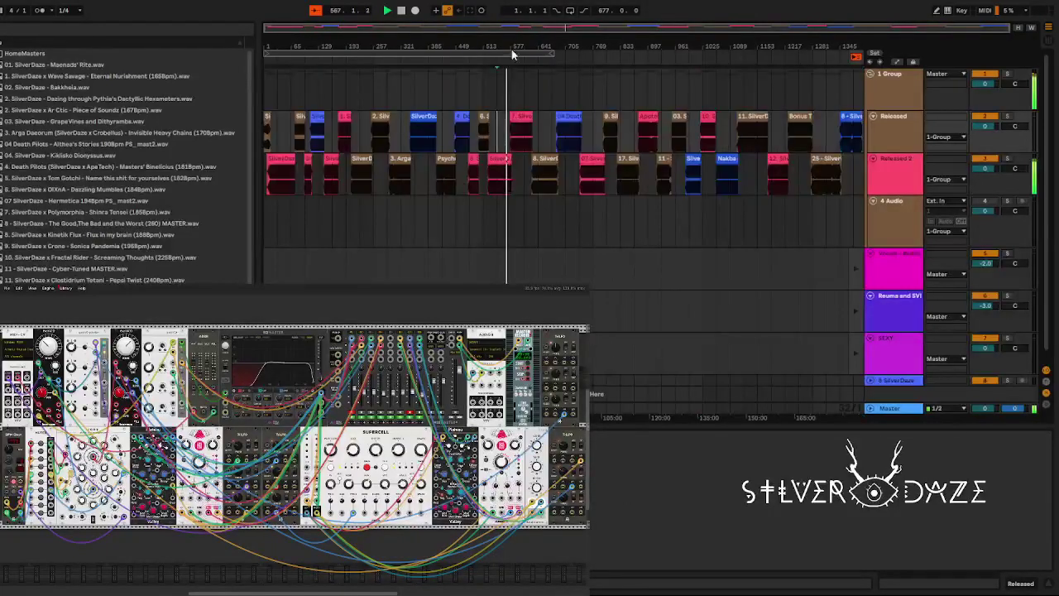
drag(516, 52, 497, 116)
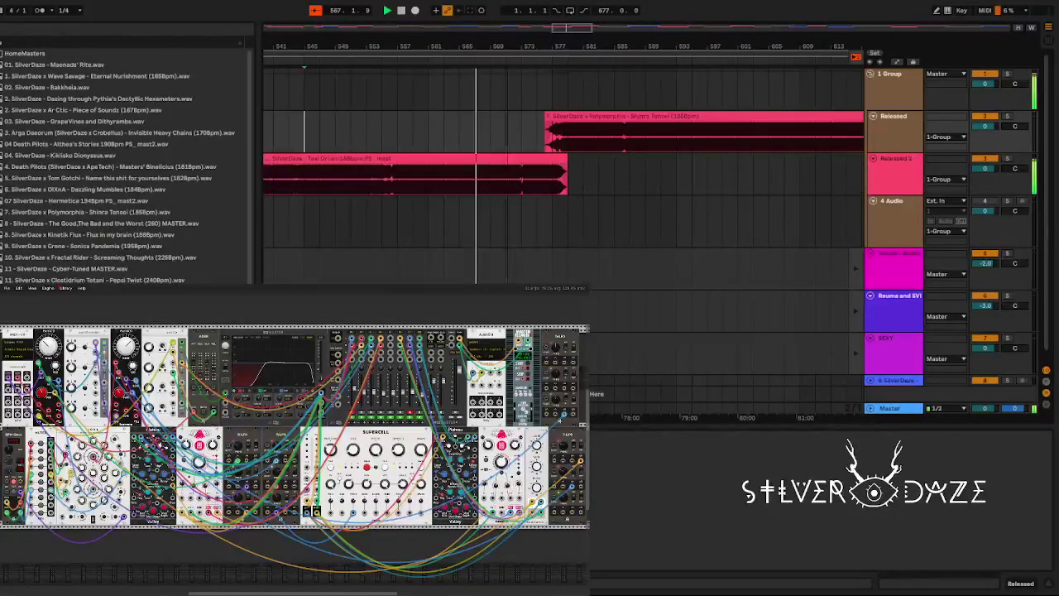
key(minus)
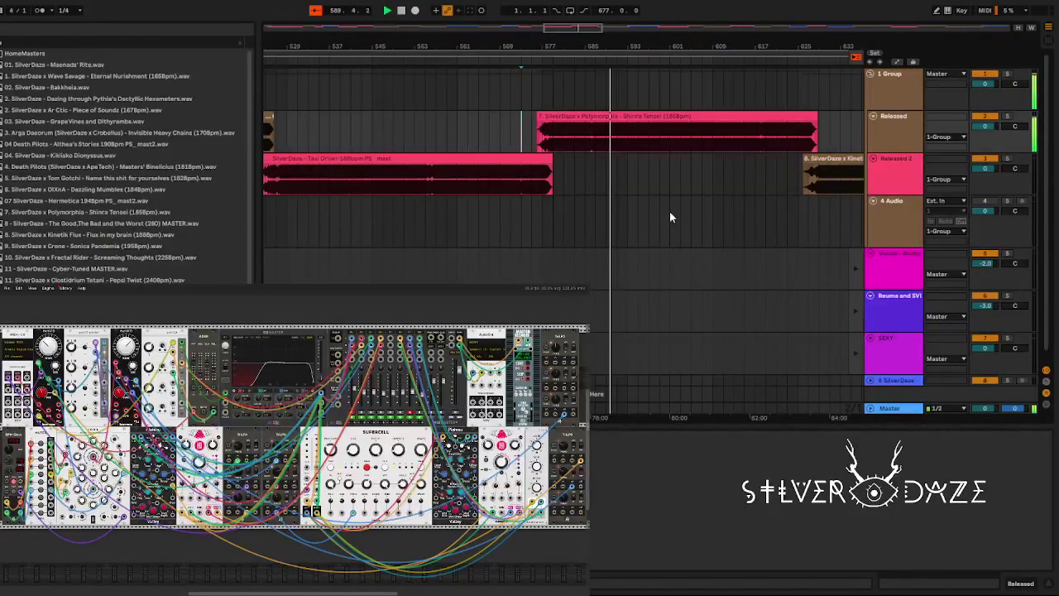
Select the Polymorphia - Shinra Tensei clip and examine its overlap with the start of Kinetik Flux - Flux in my brain.
click(689, 145)
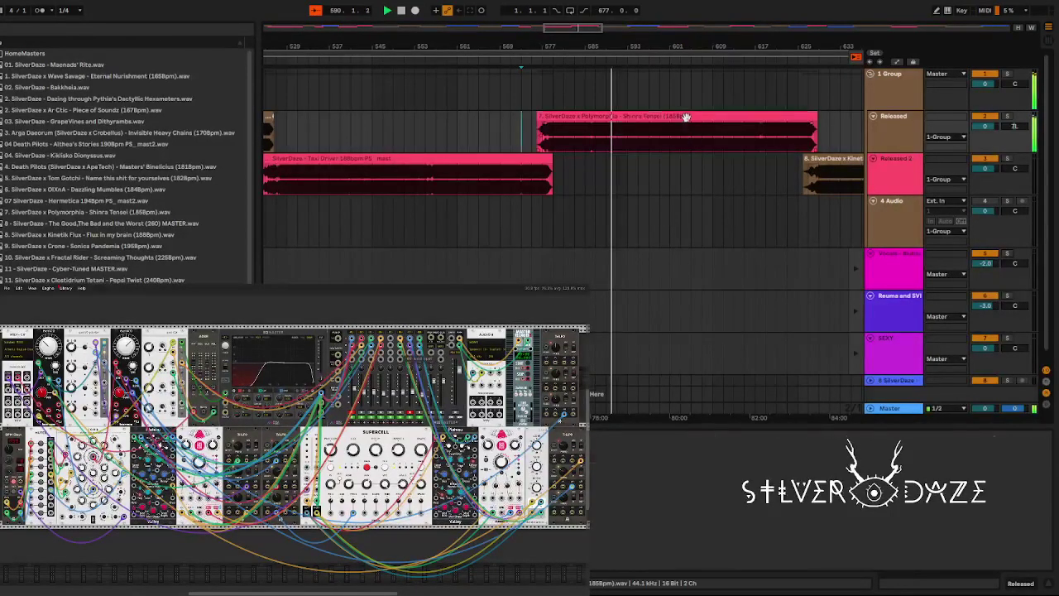
click(848, 446)
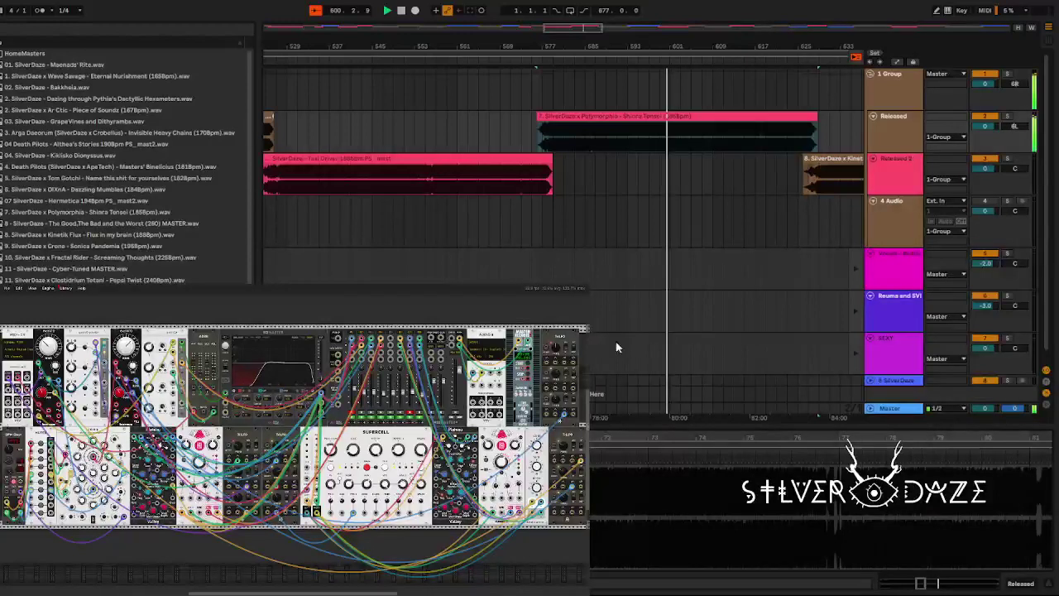
scroll(616, 347, right, 5)
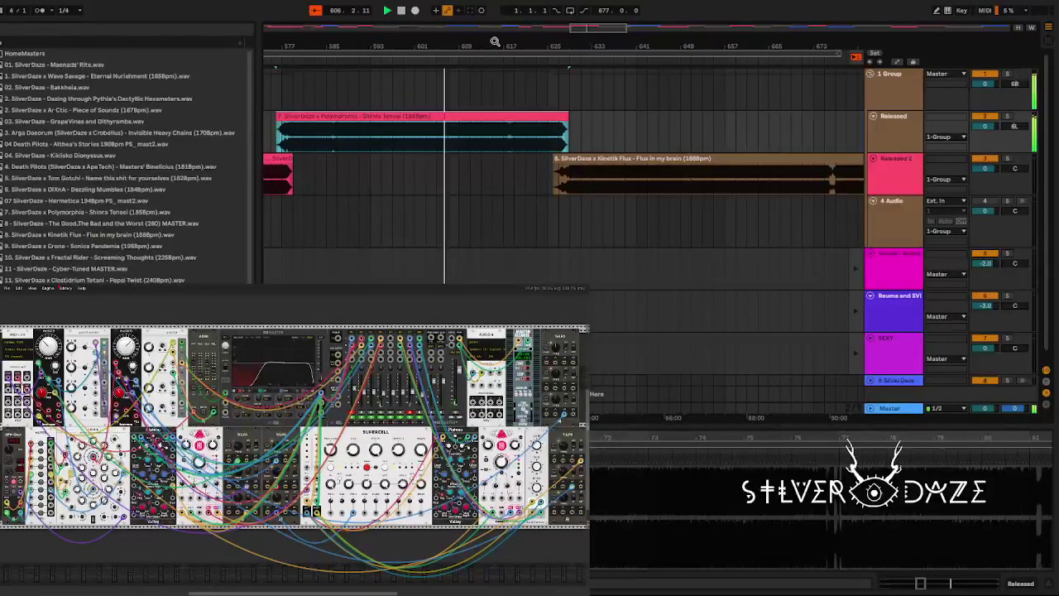
scroll(495, 41, up, 5)
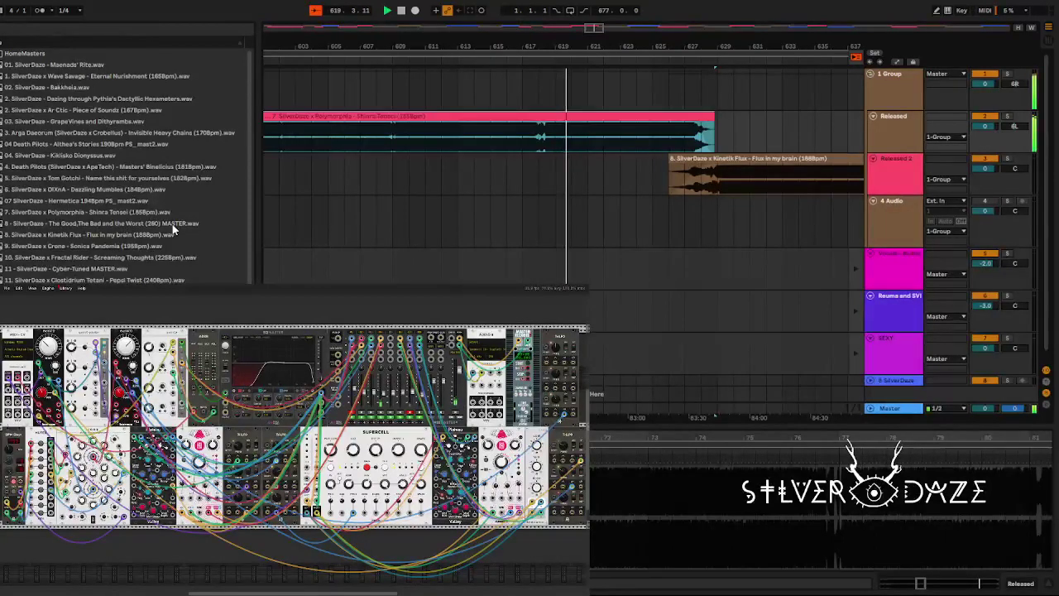
key(plus)
key(plus)
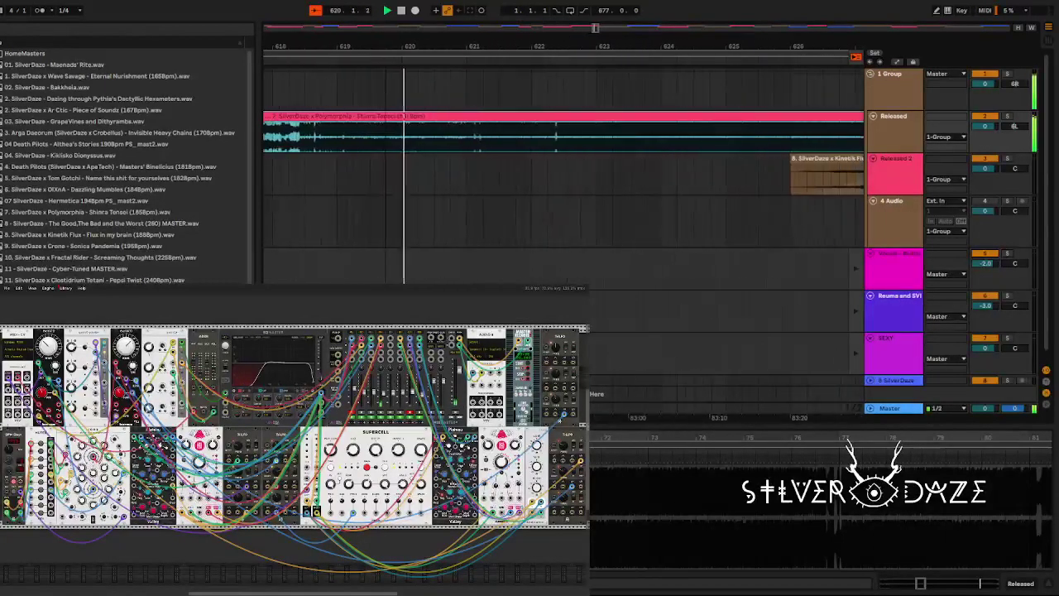
key(minus)
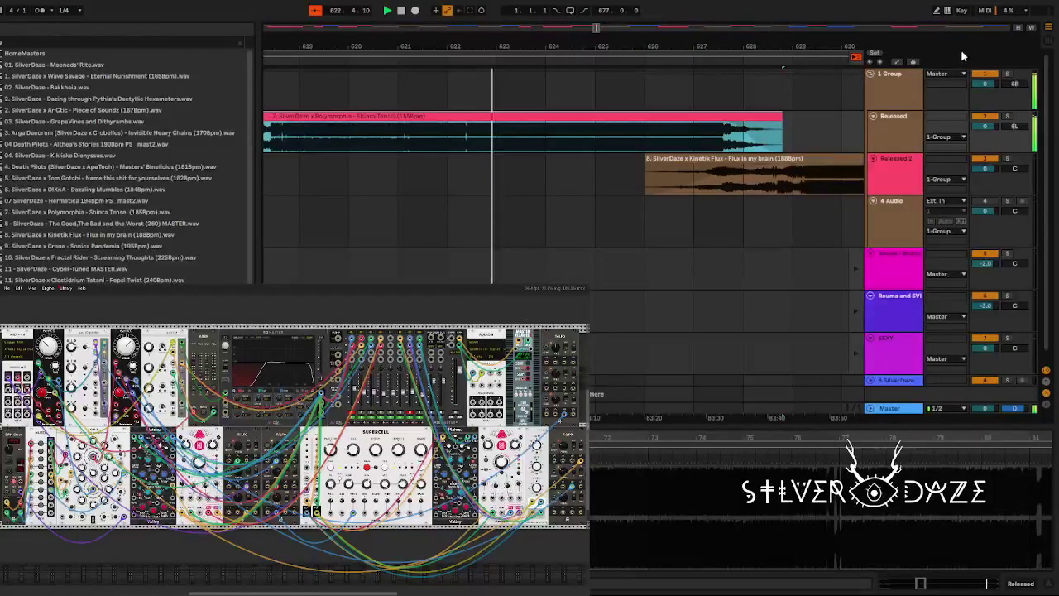
Center the panning of the 1 Group and Released tracks and adjust the fade-in at the start of the Flux in my brain clip.
click(1014, 126)
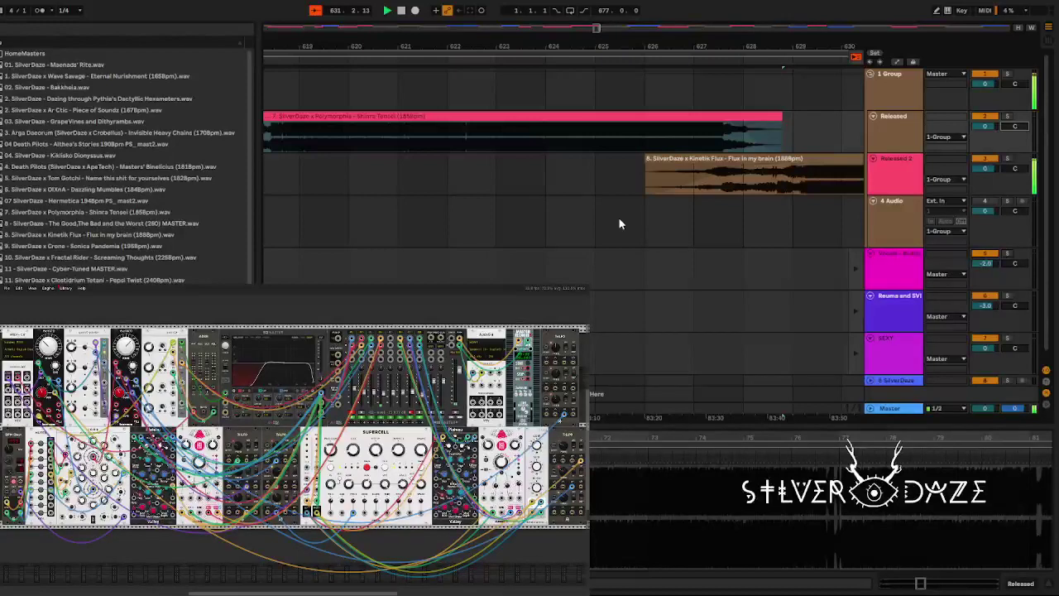
drag(647, 164, 703, 164)
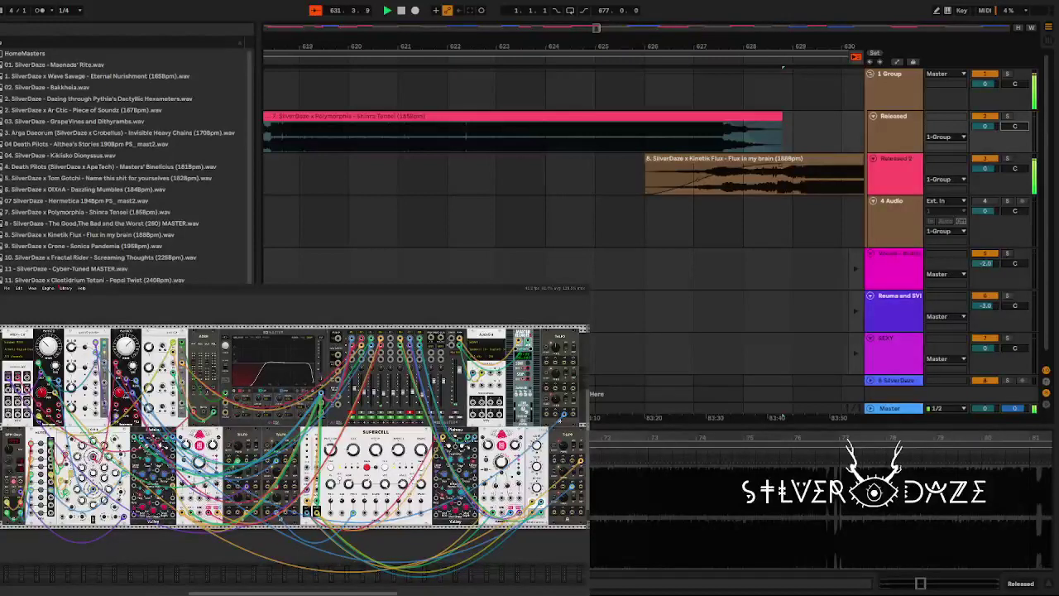
drag(783, 66, 338, 42)
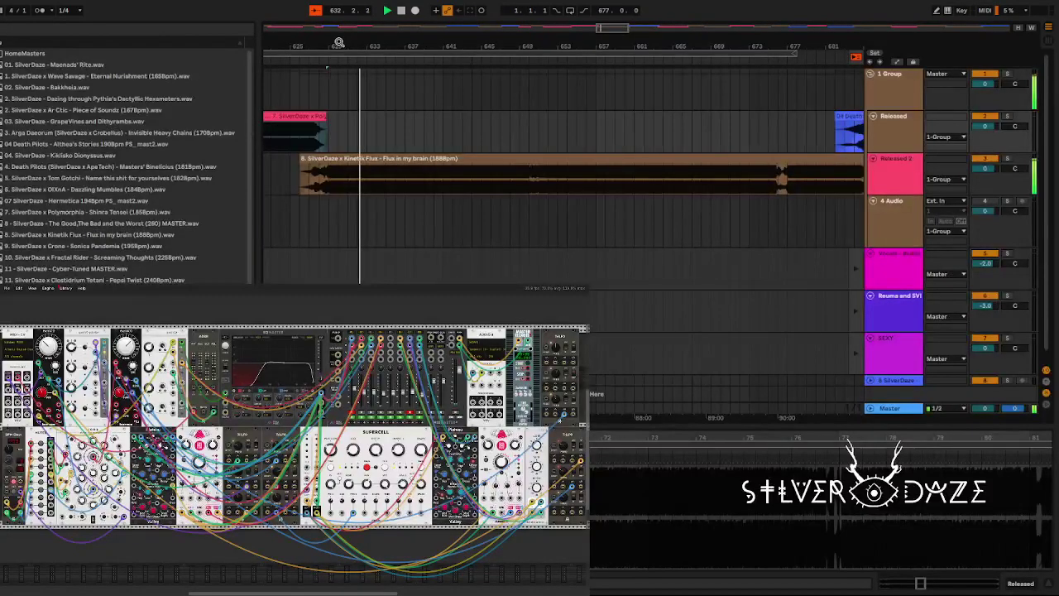
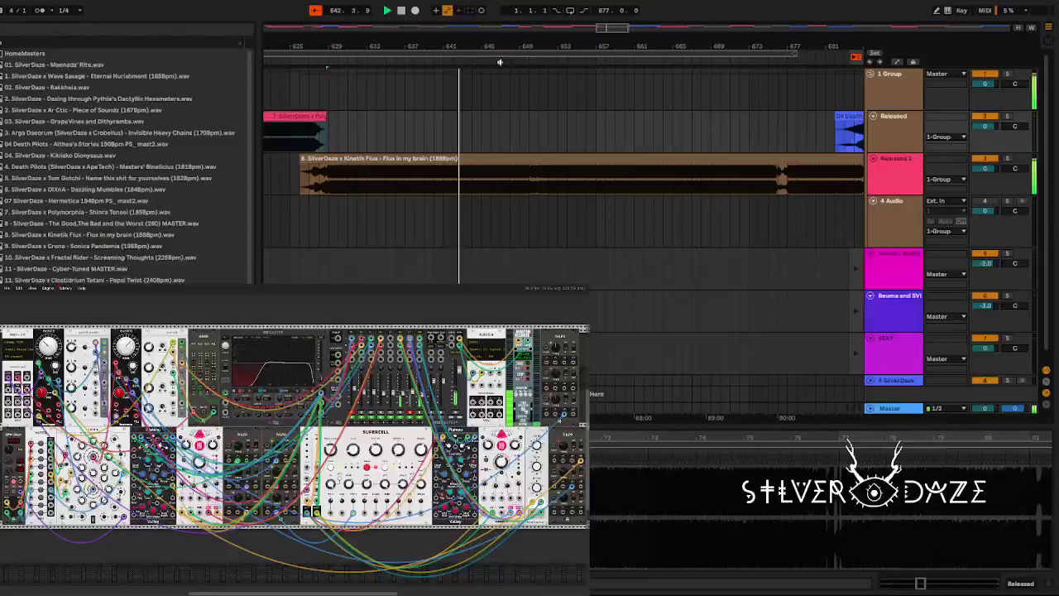
Reset the pan of 1 Group to center and select the group track.
key(plus)
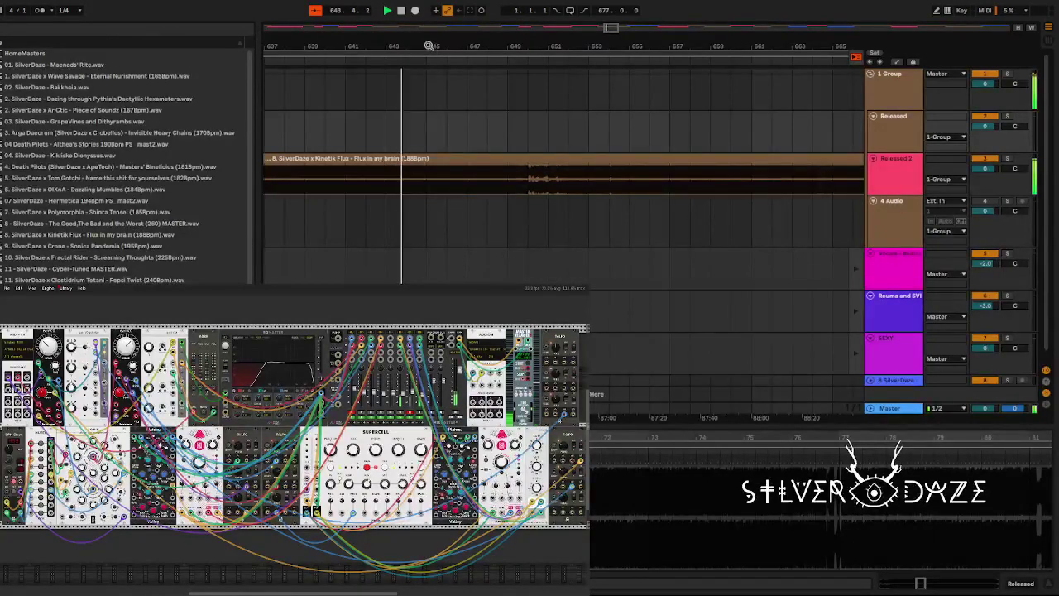
drag(428, 46, 429, 21)
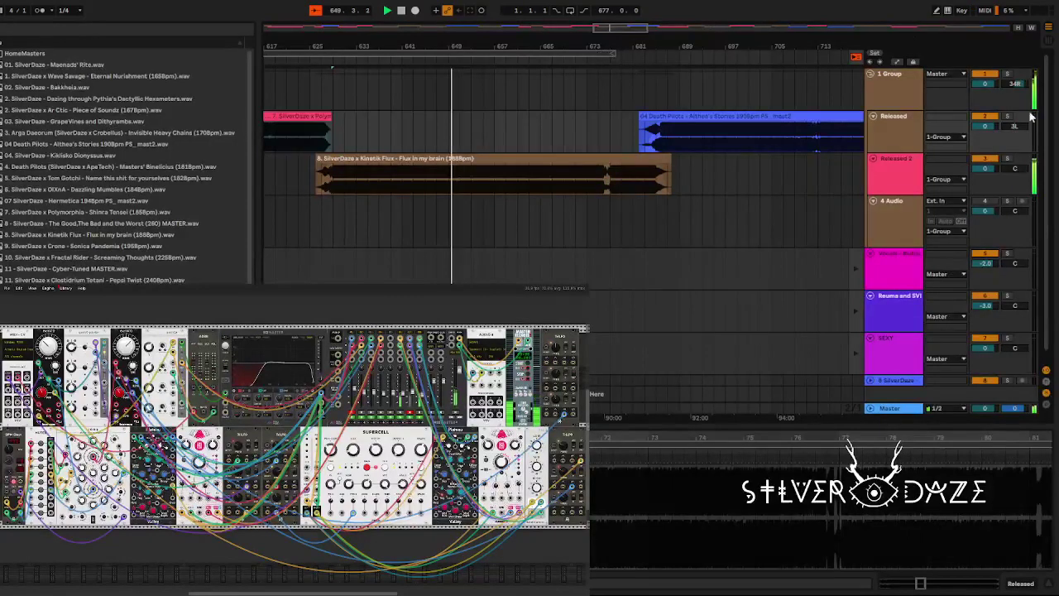
click(1011, 86)
click(871, 73)
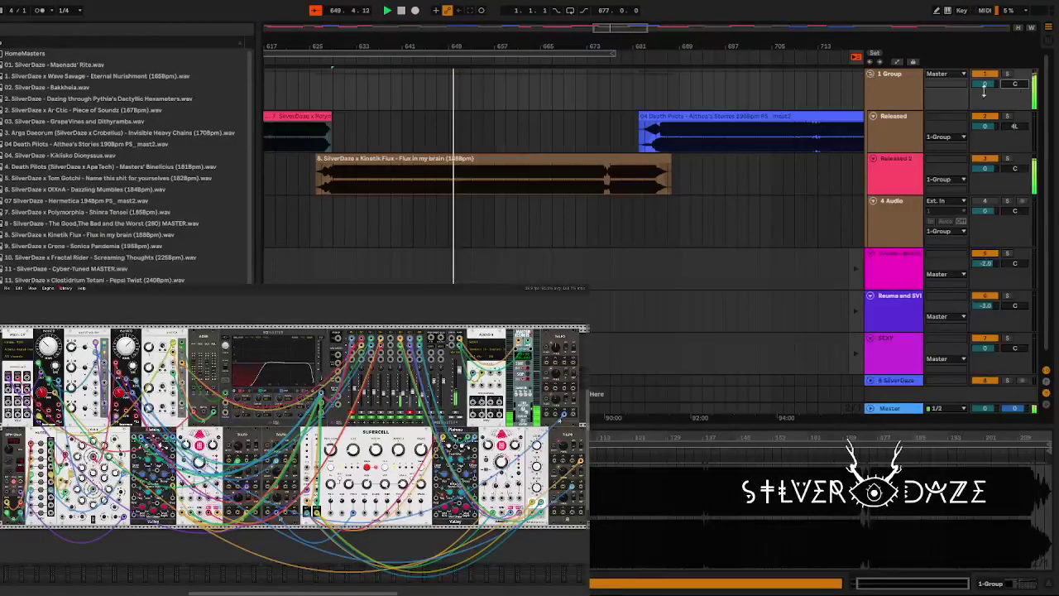
Nudge the Death Pilots - Althea's Stories clip slightly earlier to start just before bar 682, deepening its overlap with Flux in my brain.
key(plus)
key(plus)
key(plus)
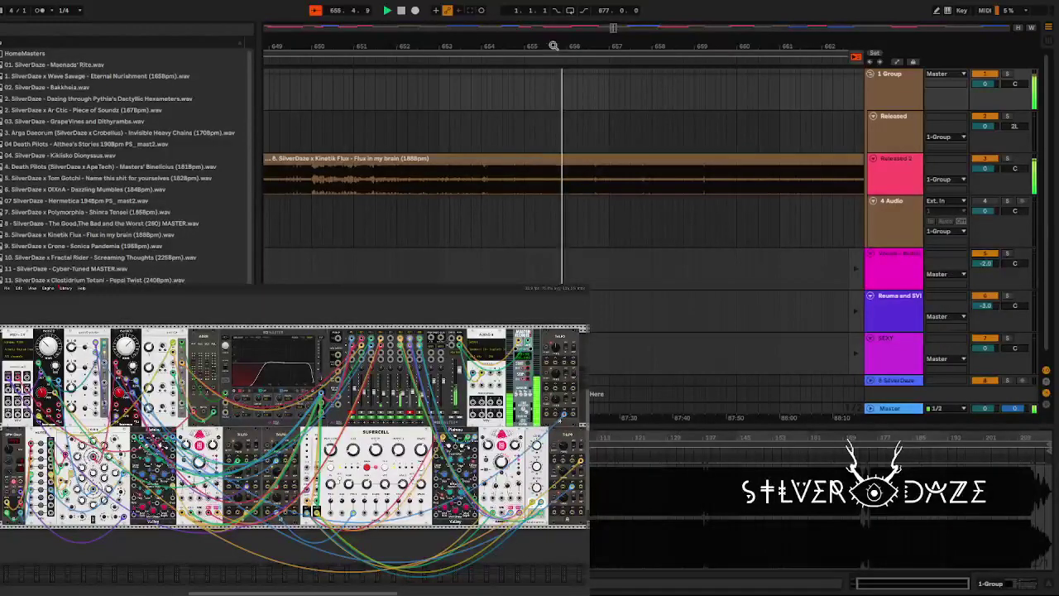
drag(554, 46, 554, 24)
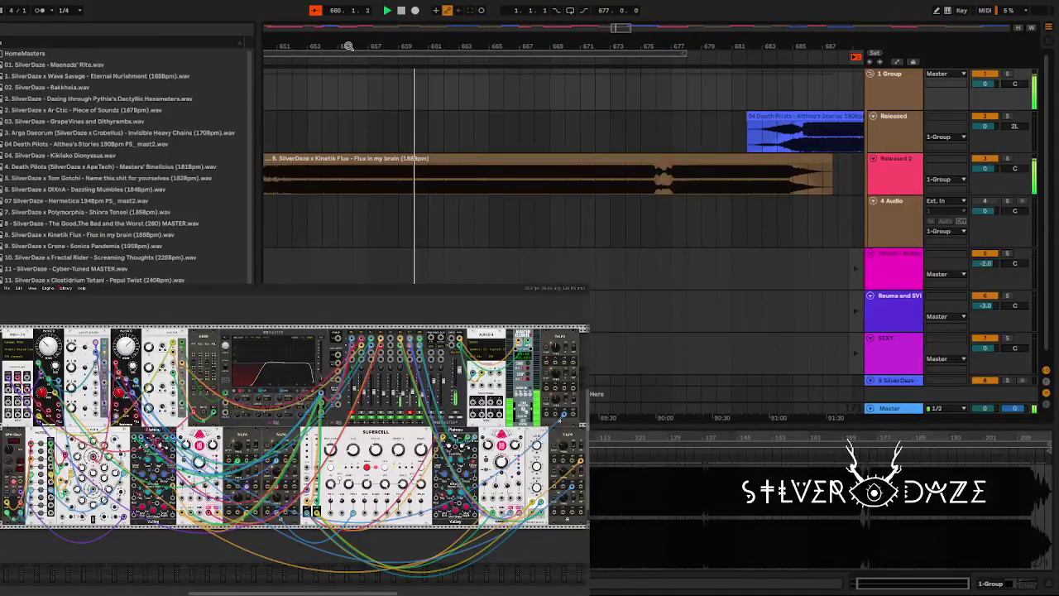
drag(773, 45, 773, 70)
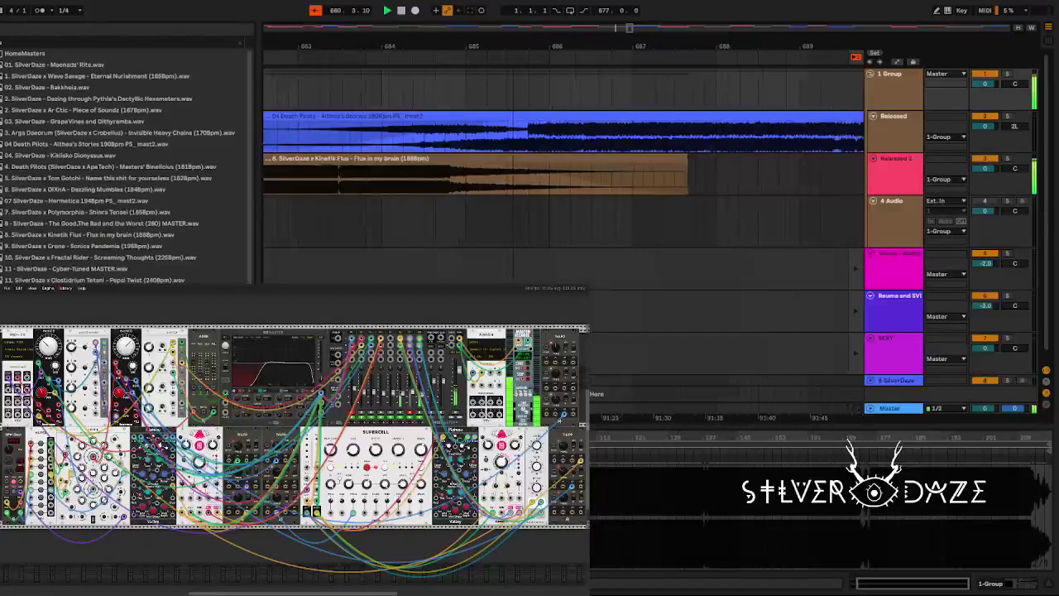
scroll(525, 130, down, 3)
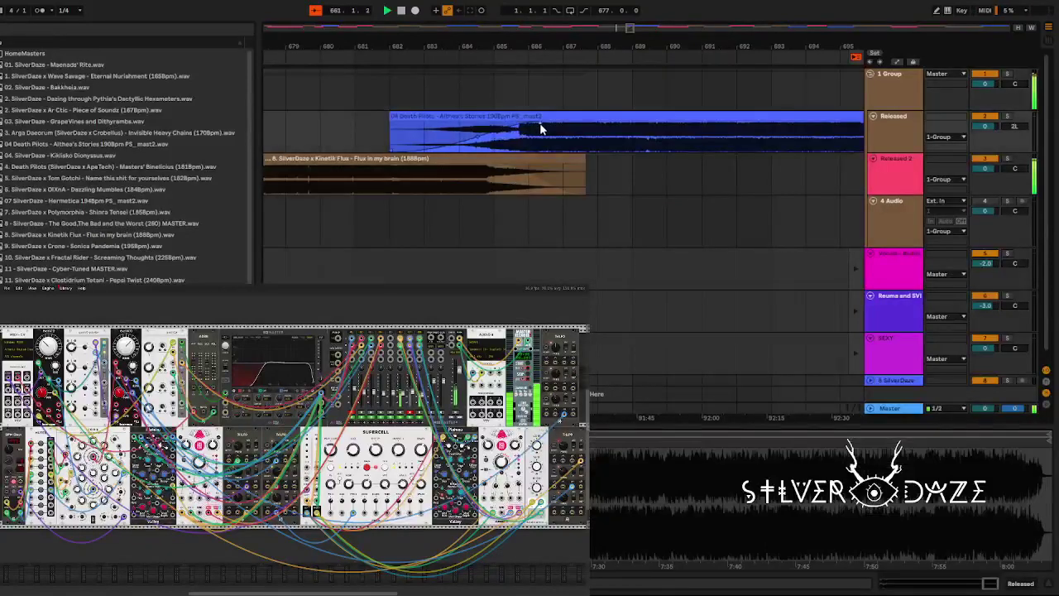
drag(542, 44, 542, 111)
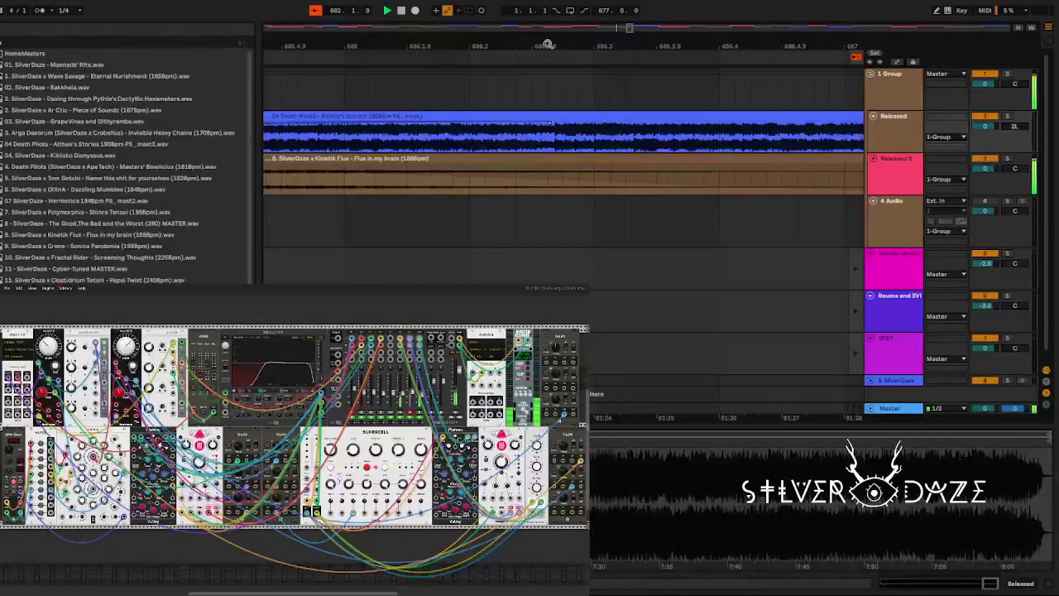
drag(546, 44, 508, 143)
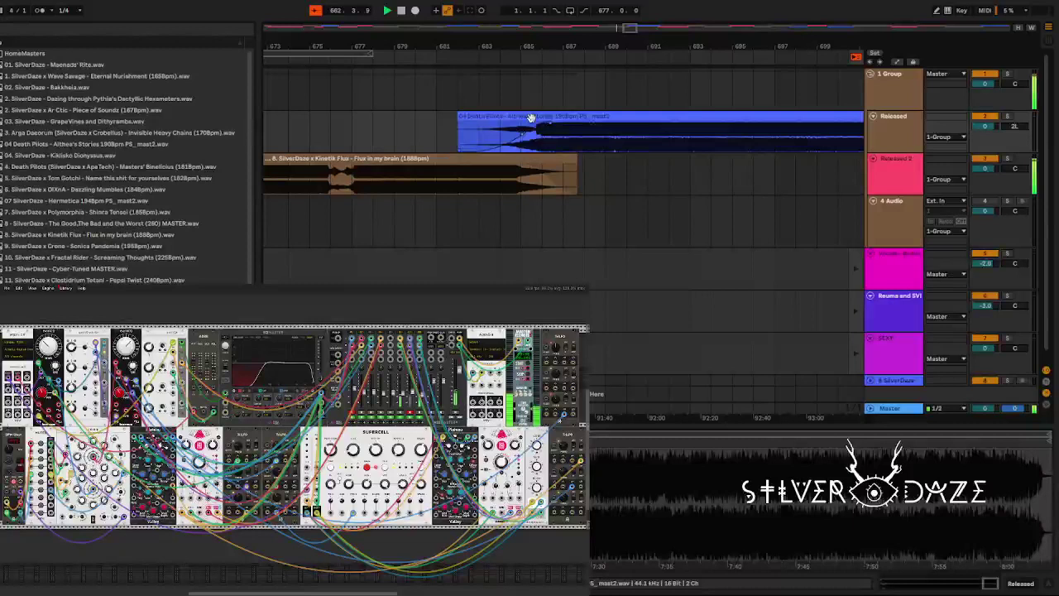
click(531, 43)
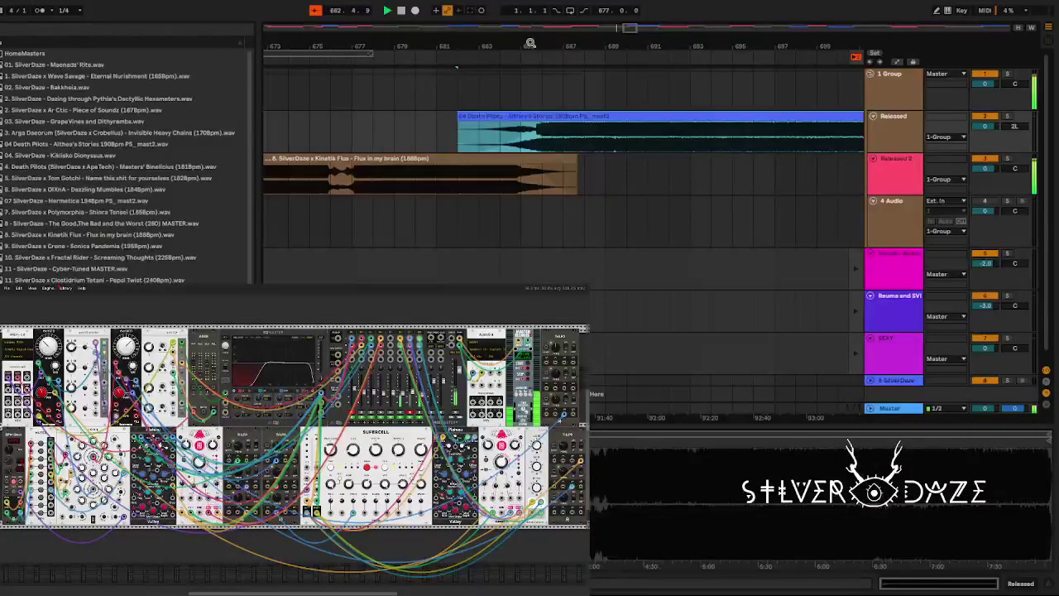
drag(531, 43, 527, 110)
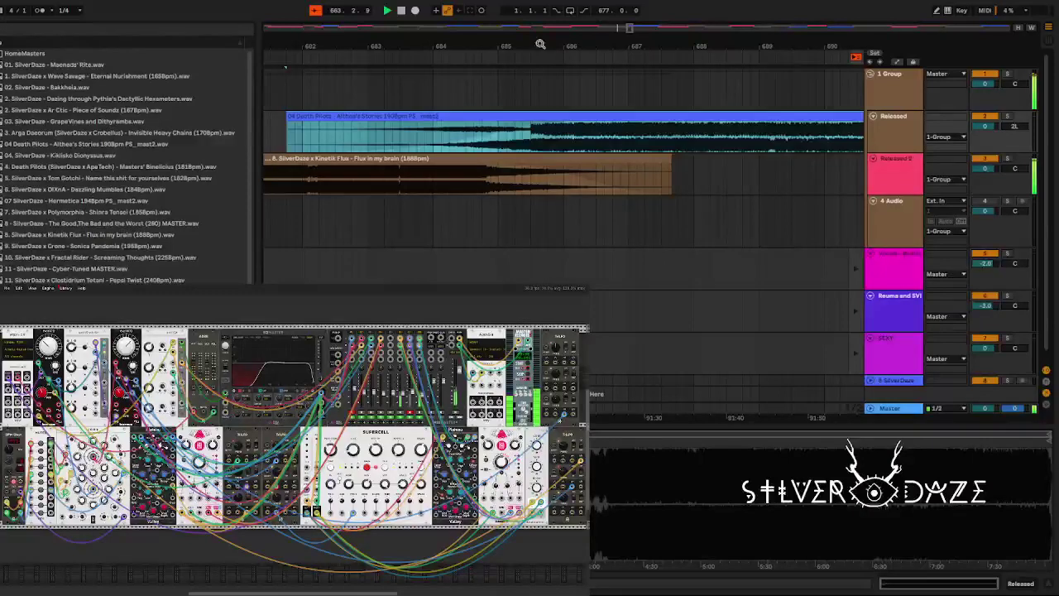
drag(541, 43, 540, 12)
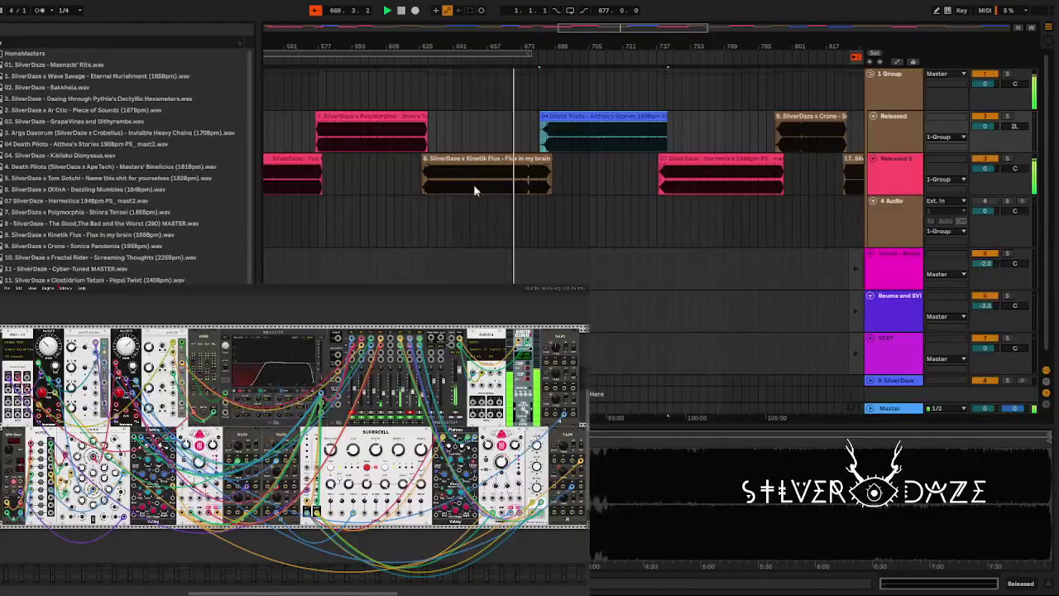
Select the Flux in my brain clip, and in VCV Rack move the loose module from above the rack into the empty row beneath Supercell.
click(542, 159)
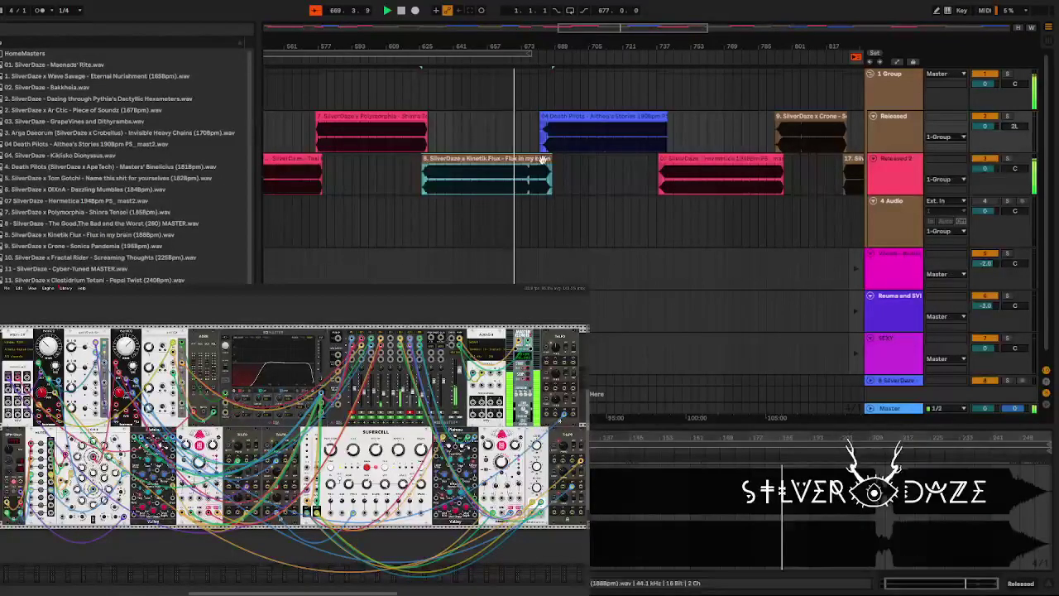
drag(540, 35, 538, 46)
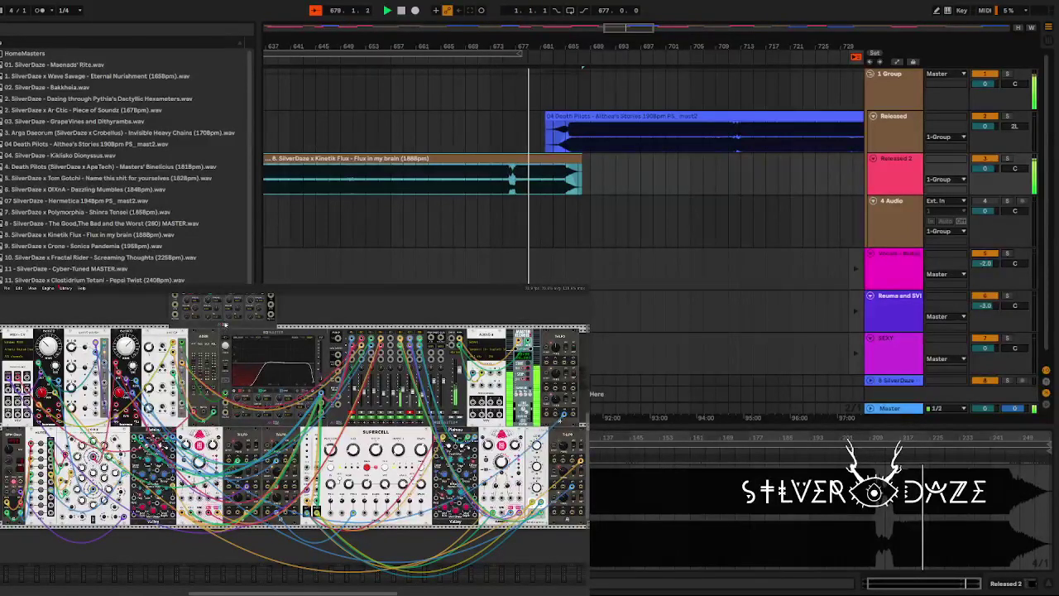
drag(182, 307, 303, 509)
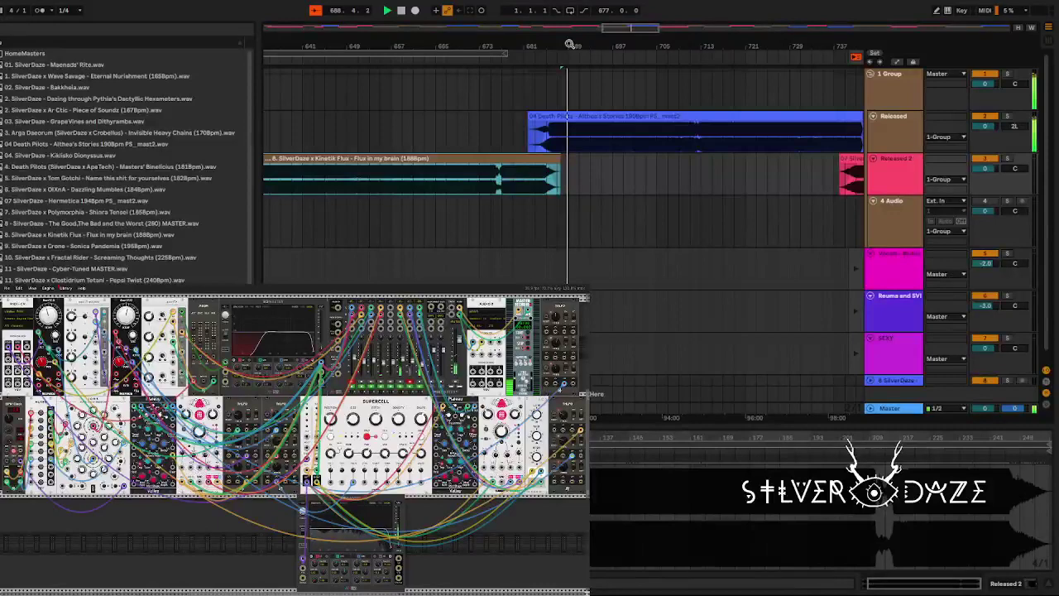
drag(570, 44, 396, 43)
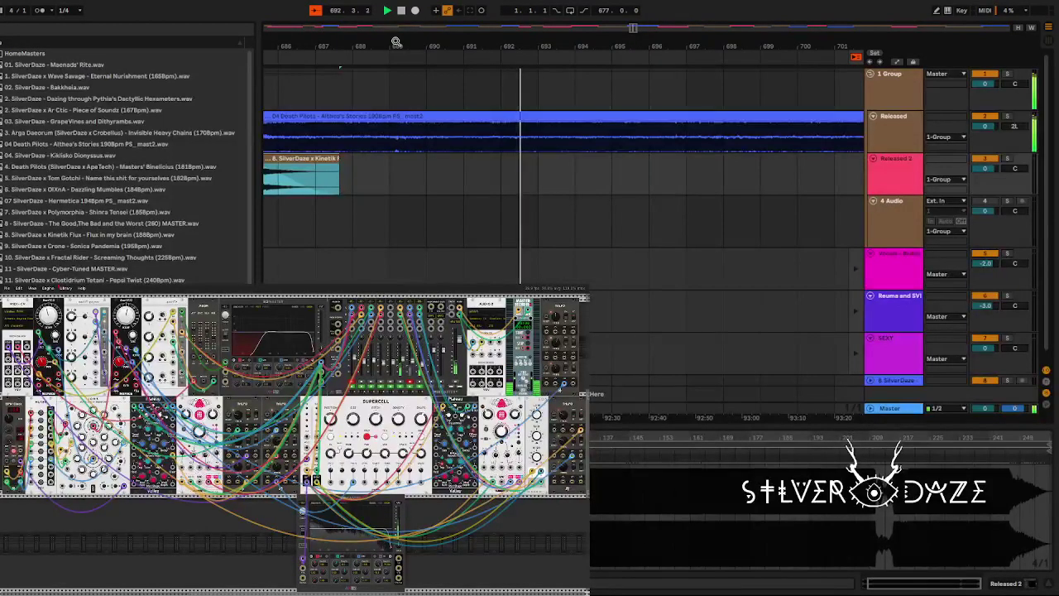
drag(395, 41, 589, 30)
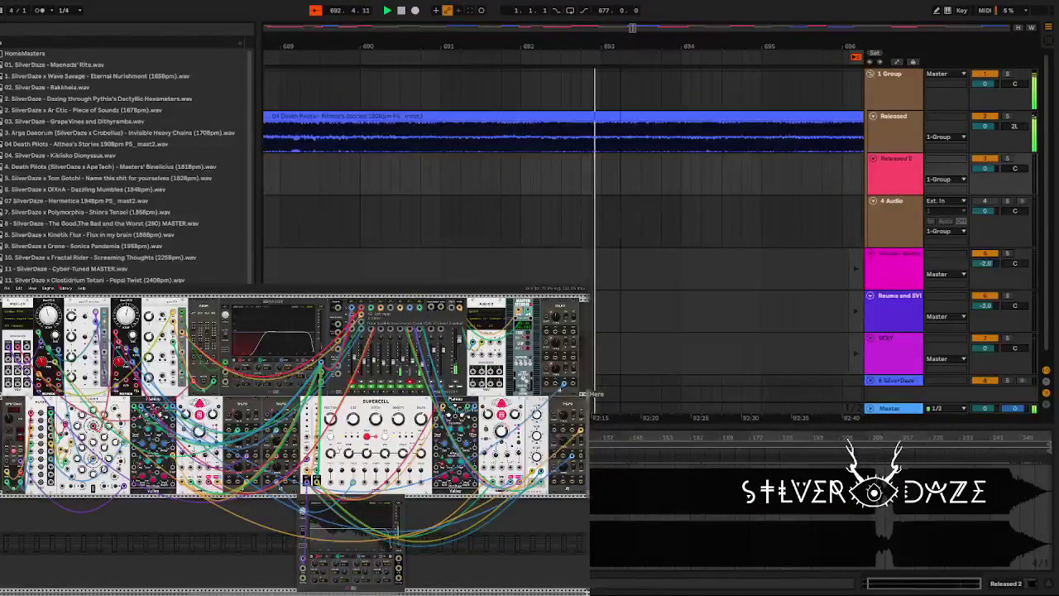
key(minus)
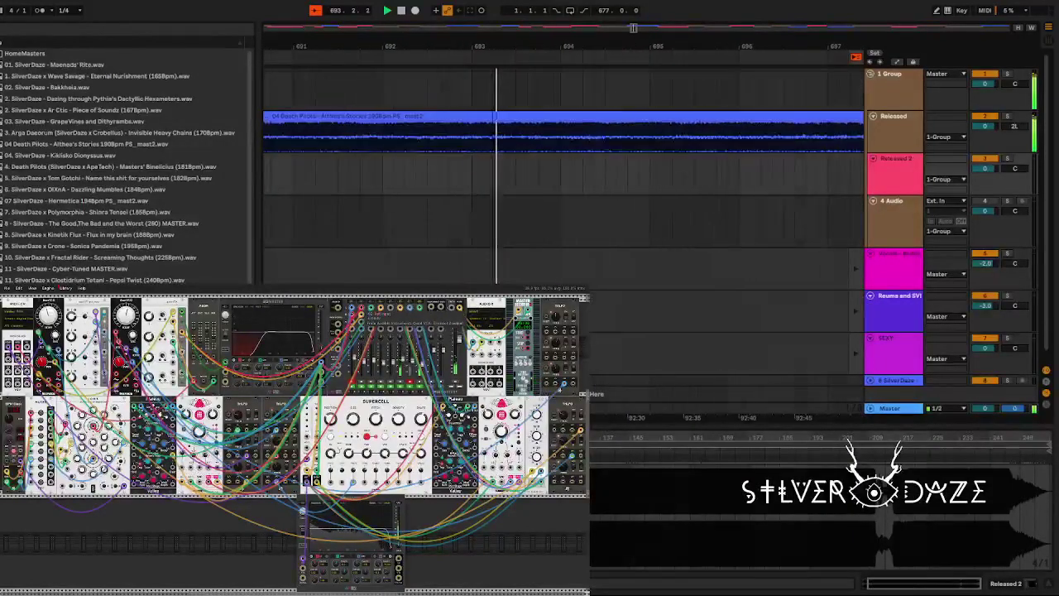
Move the SilverDaze - Hermetica clip later to start at about bar 739, shortening its overlap with Death Pilots - Althea's Stories.
key(minus)
key(minus)
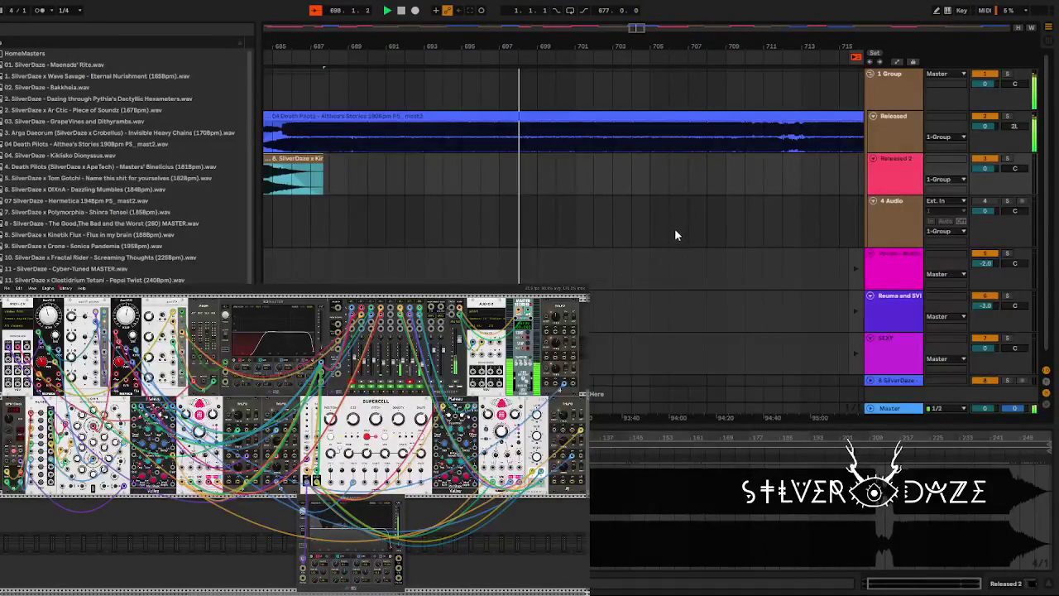
key(plus)
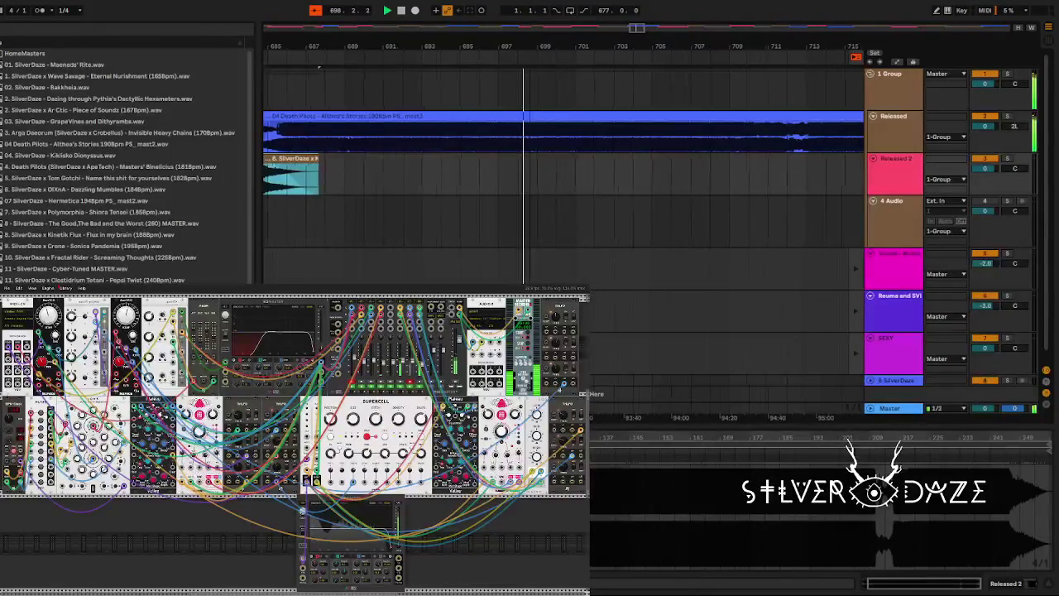
drag(530, 45, 531, 41)
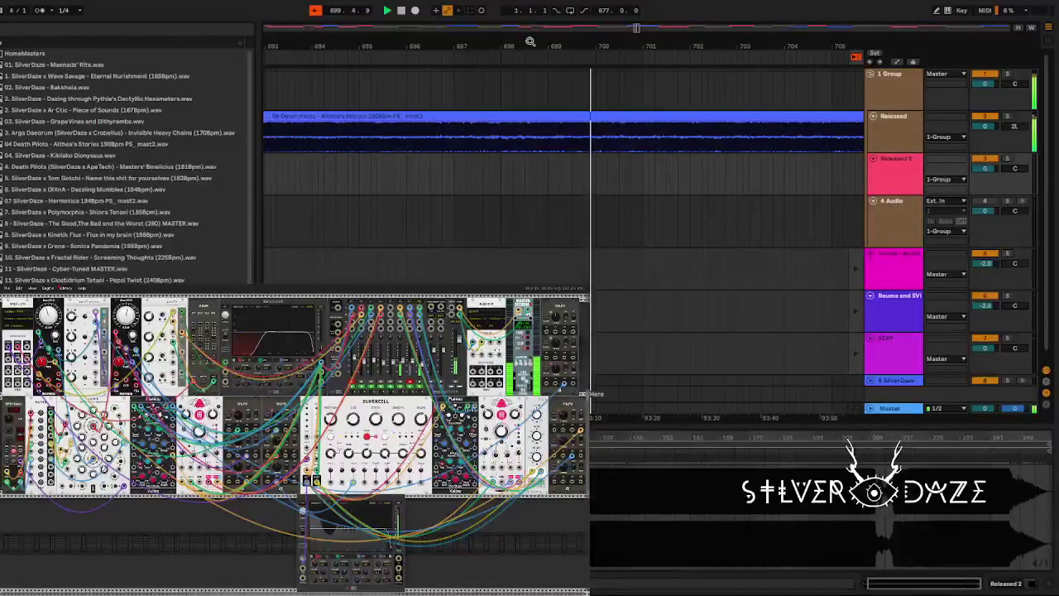
drag(530, 42, 530, 25)
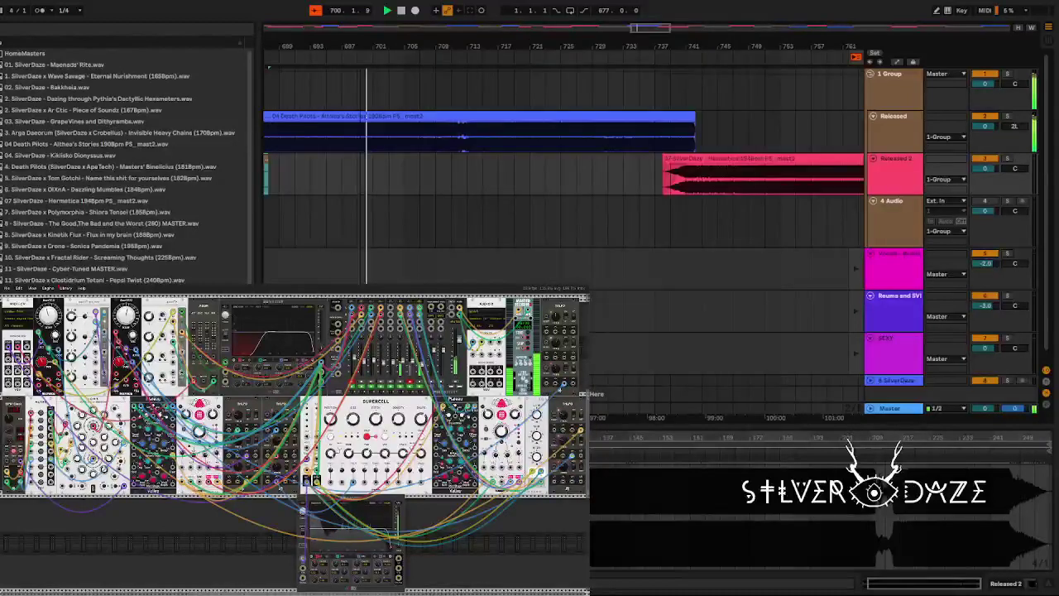
drag(696, 41, 696, 62)
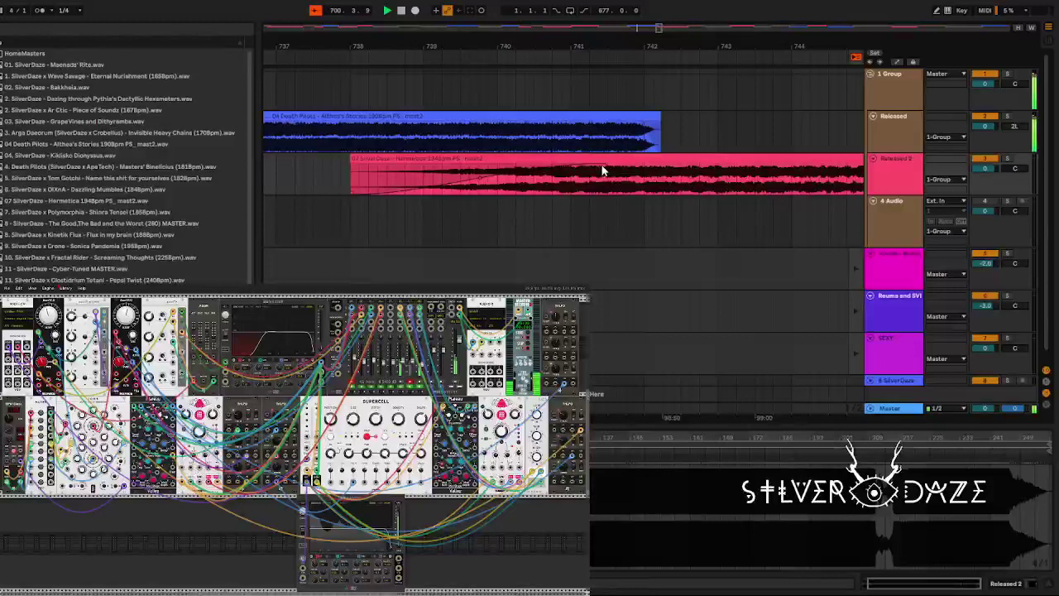
drag(602, 170, 678, 169)
drag(330, 62, 330, 51)
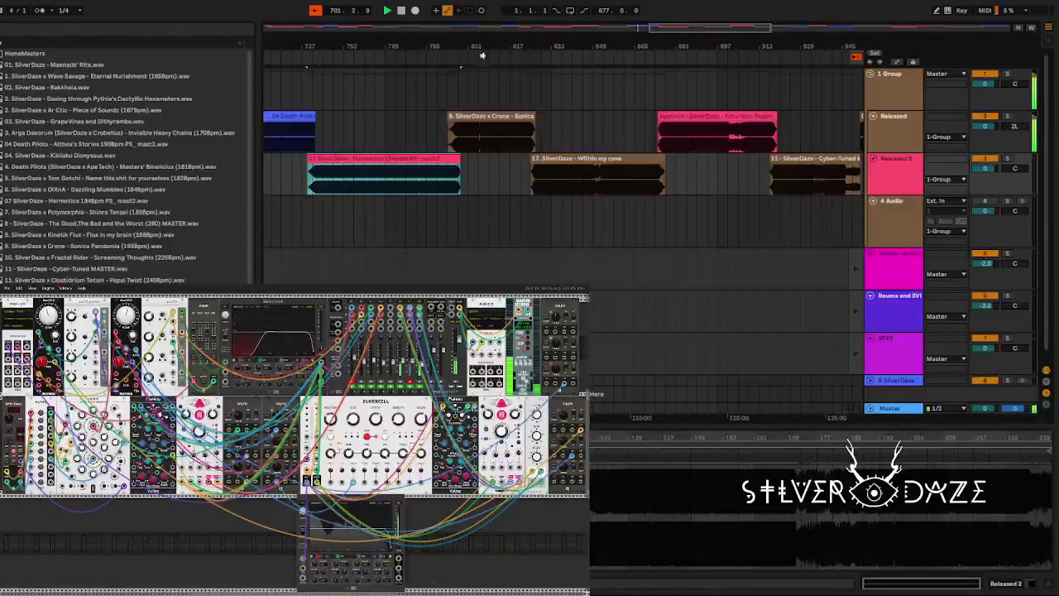
Shift the SilverDaze x Crone - Sonica Pandemia clip about half a bar later, to start midway through bar 793.
drag(482, 56, 499, 132)
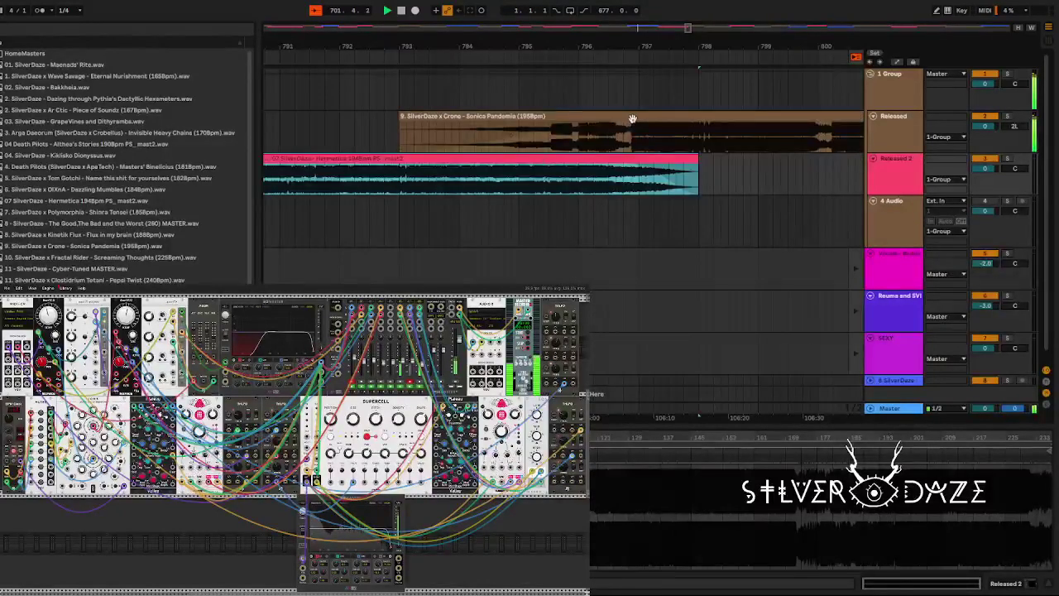
drag(632, 119, 668, 135)
key(minus)
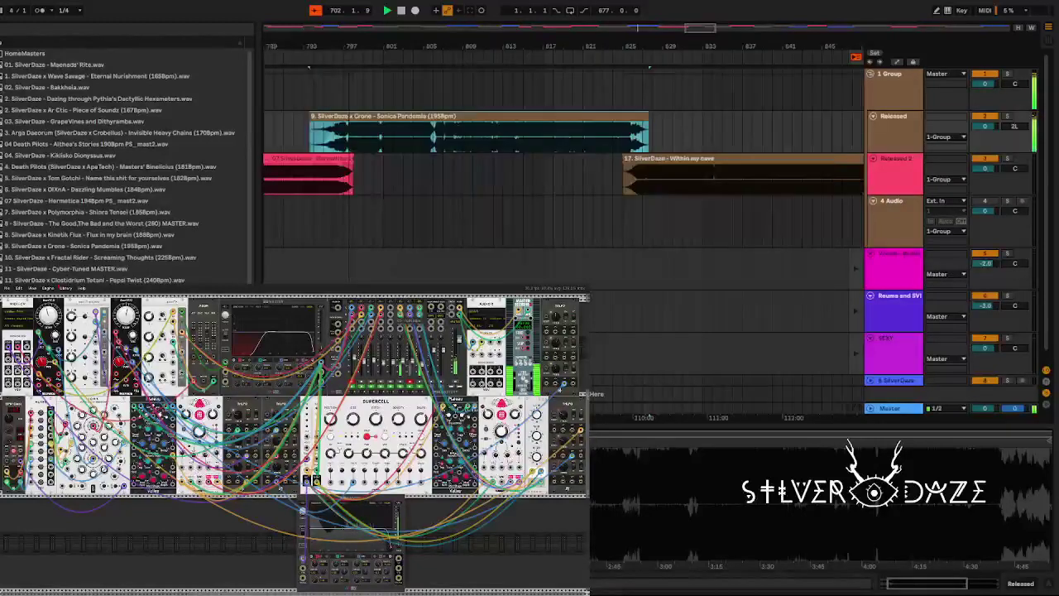
Nudge the SilverDaze - Within my cave clip about a quarter bar later, to start just after bar 825.
click(654, 170)
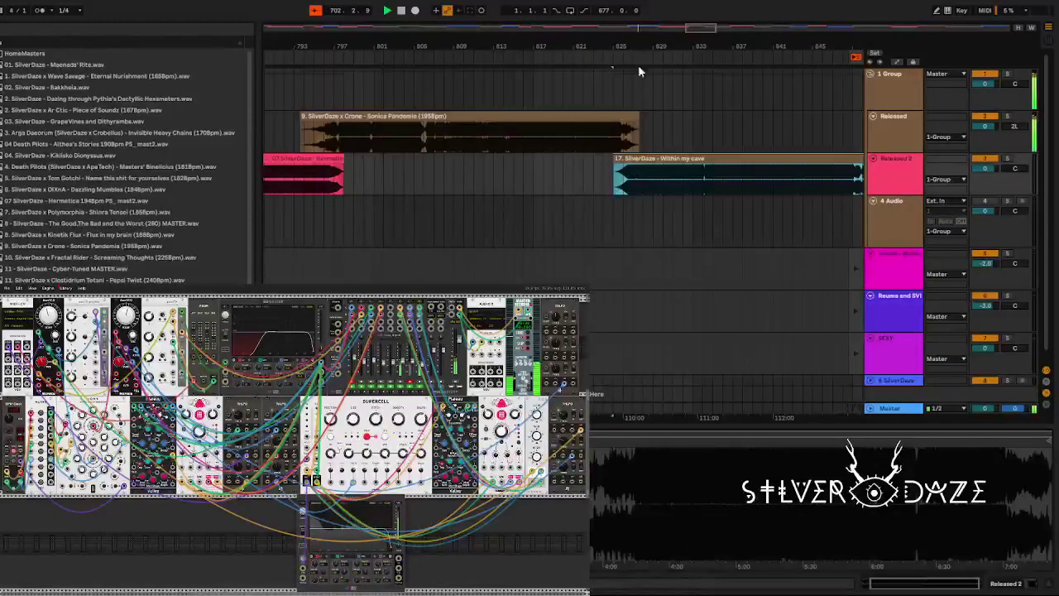
drag(638, 64, 595, 163)
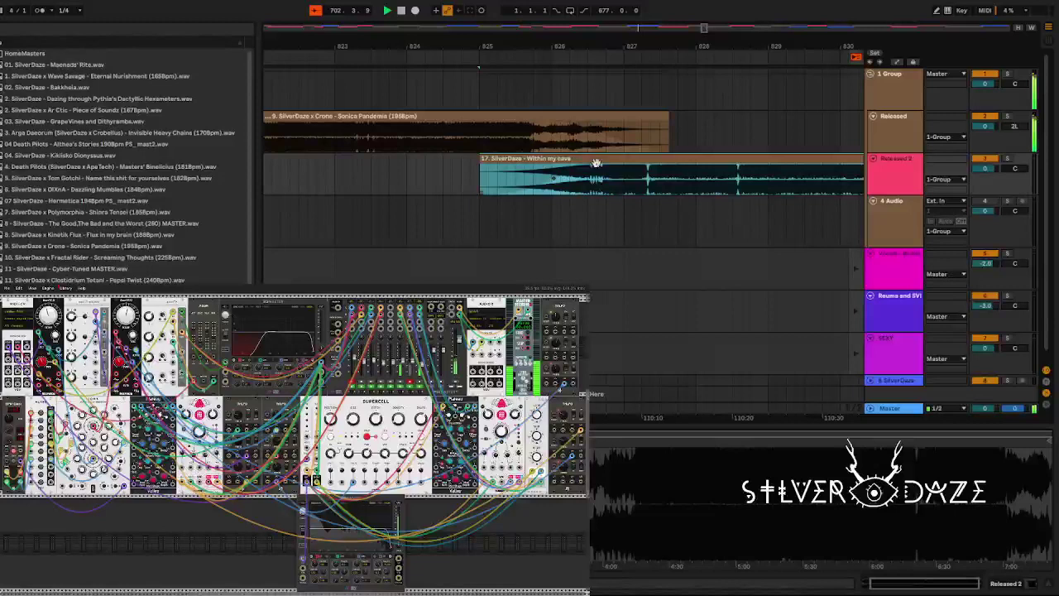
drag(596, 162, 615, 162)
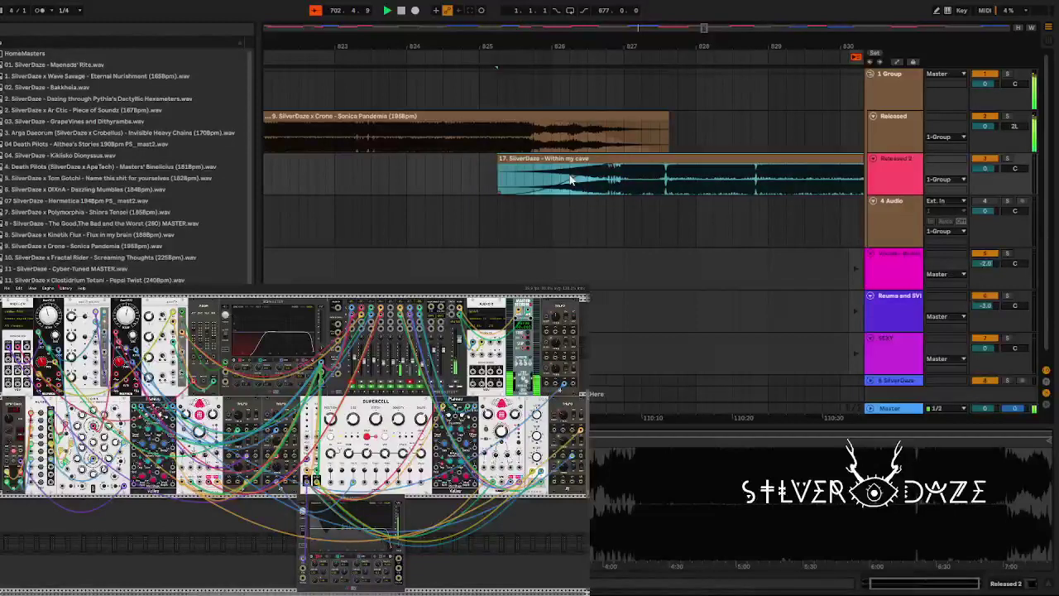
Survey the upcoming clips and follow the playing Death Pilots clip, checking its overlap with Hermetica.
scroll(570, 180, down, 10)
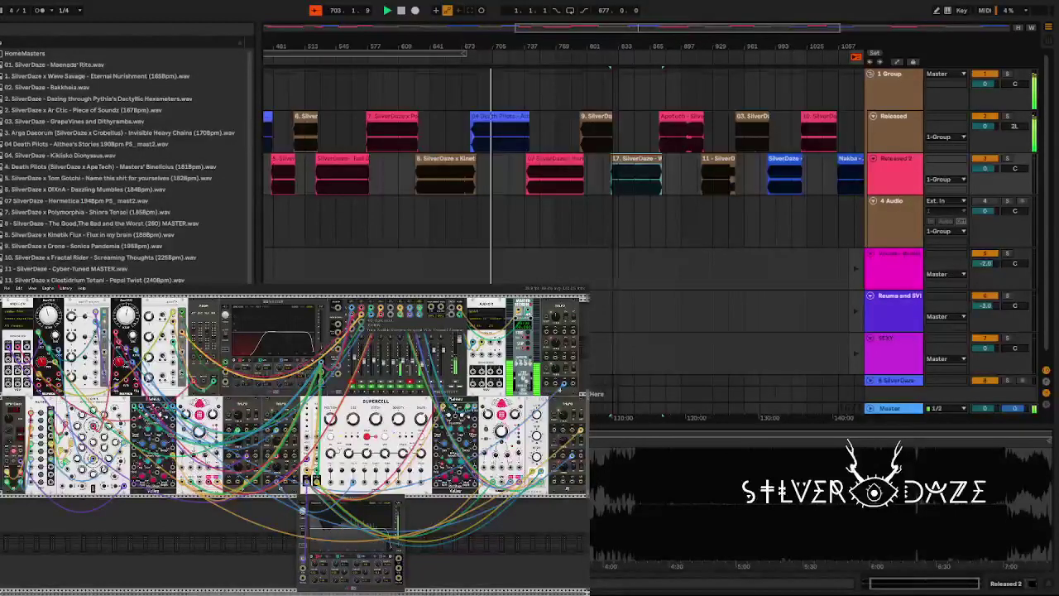
scroll(502, 132, up, 10)
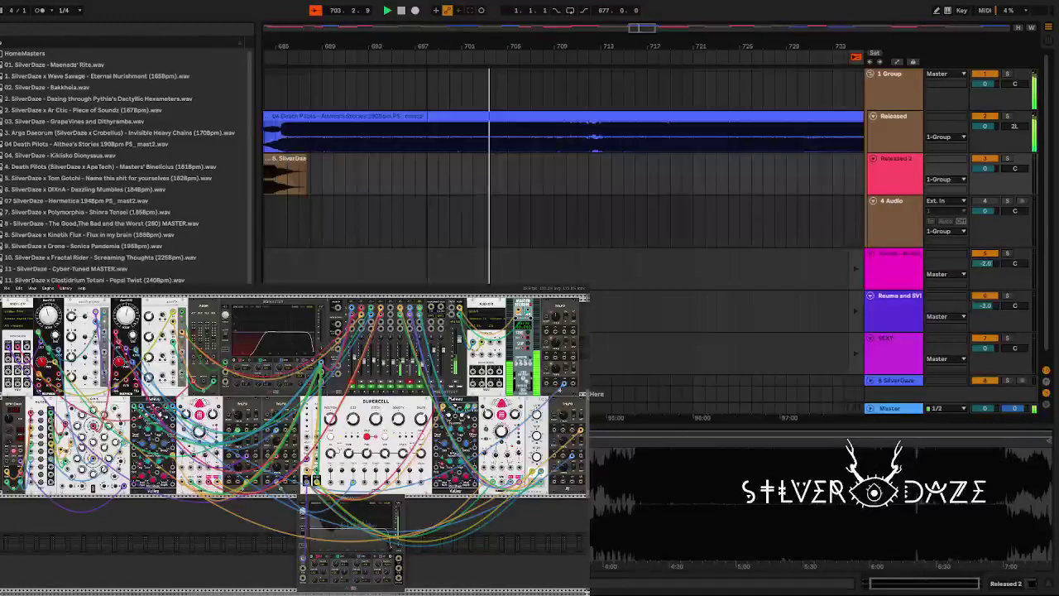
drag(415, 41, 414, 41)
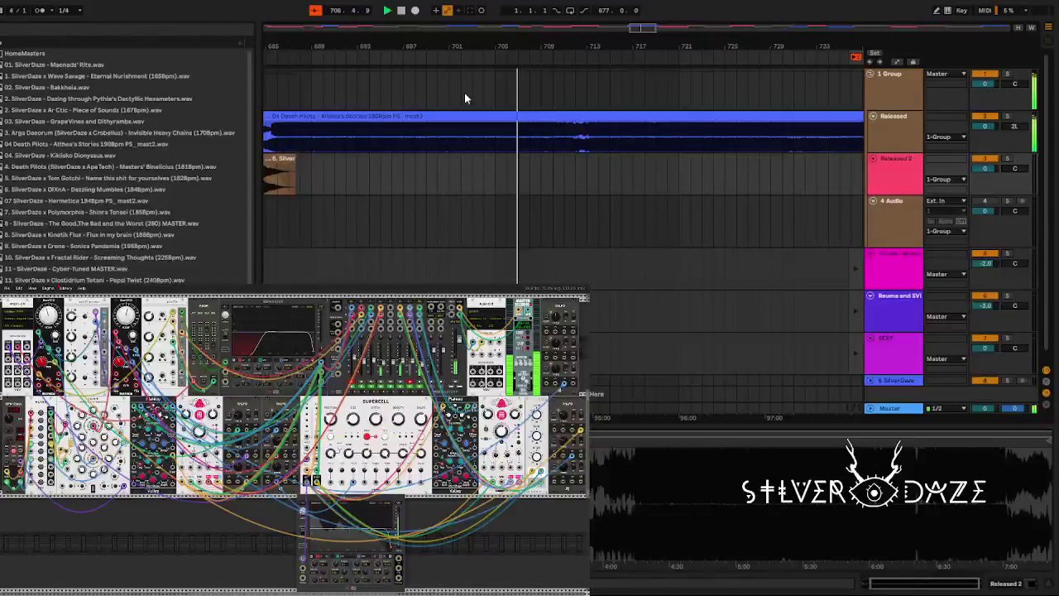
scroll(465, 93, up, 5)
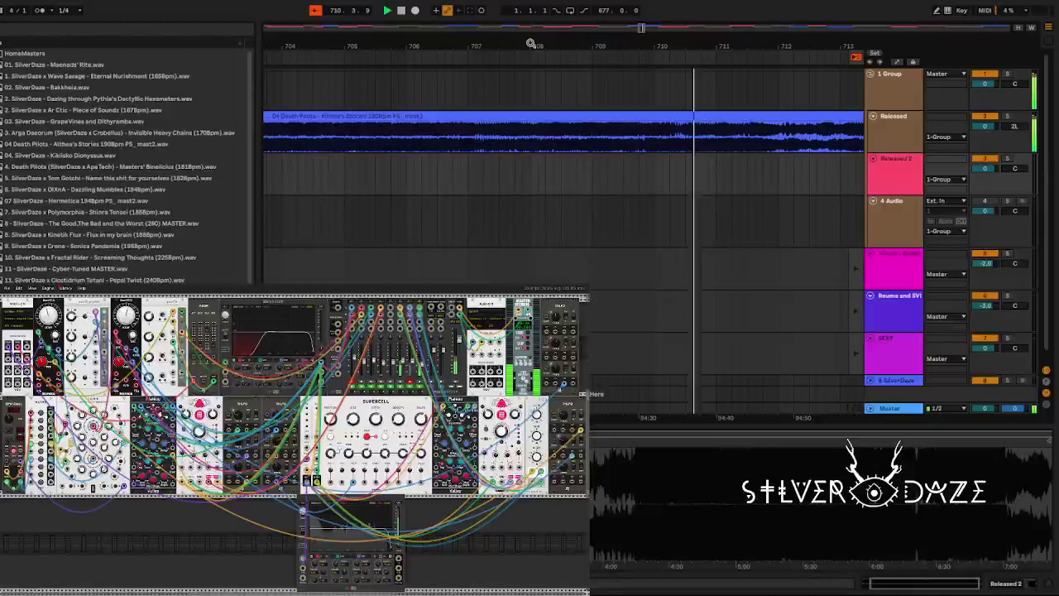
drag(530, 43, 282, 48)
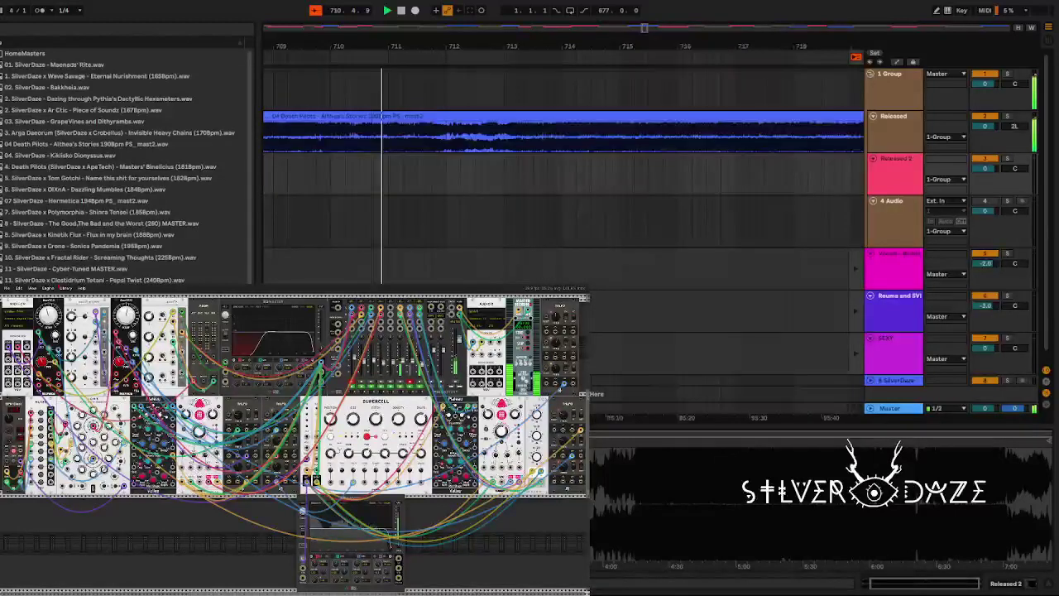
drag(373, 45, 372, 41)
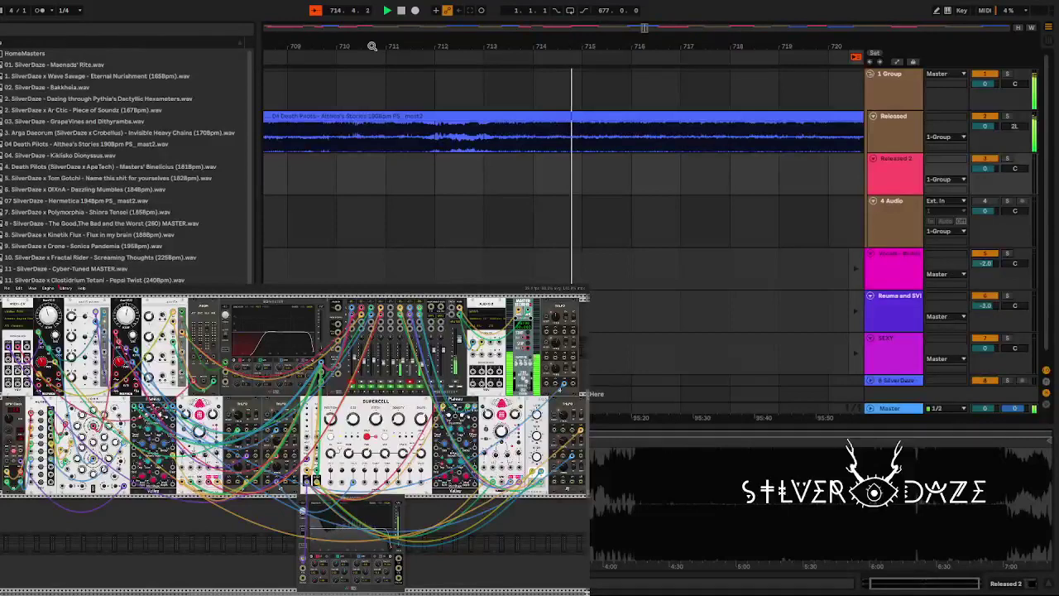
drag(373, 46, 157, 83)
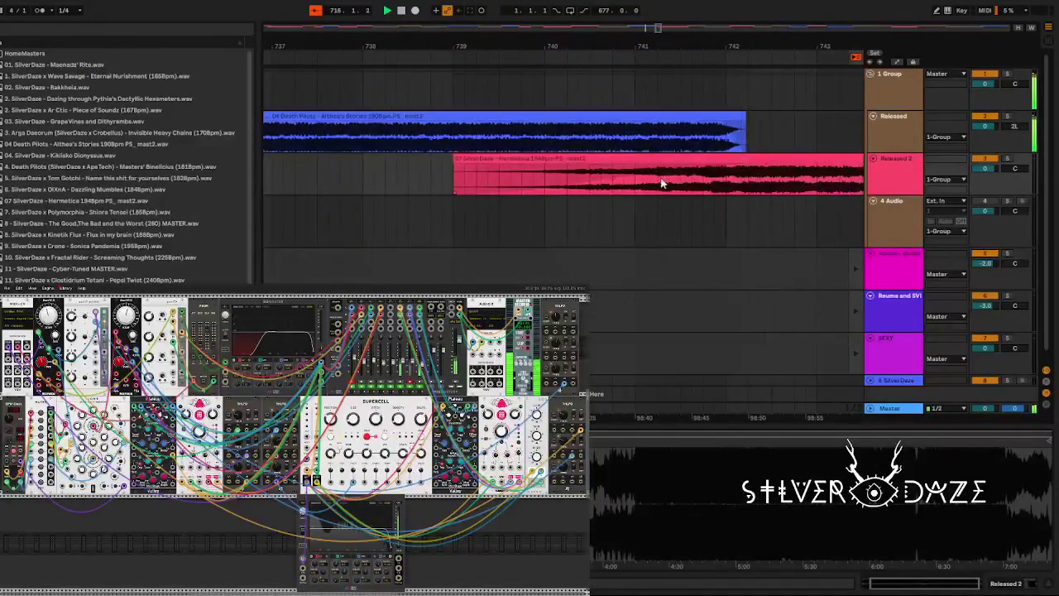
drag(681, 60, 476, 43)
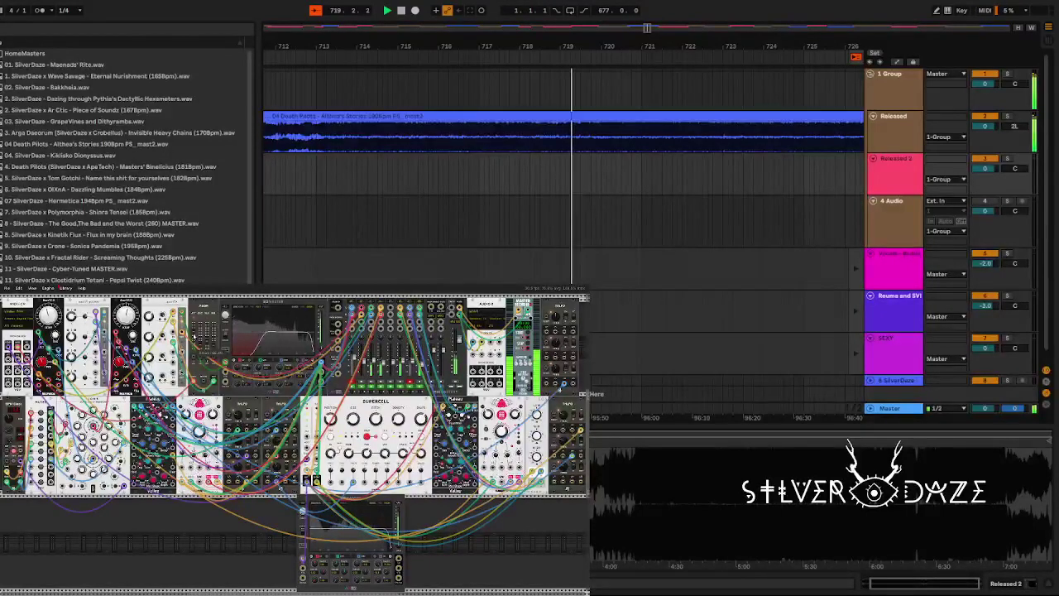
right_click(181, 531)
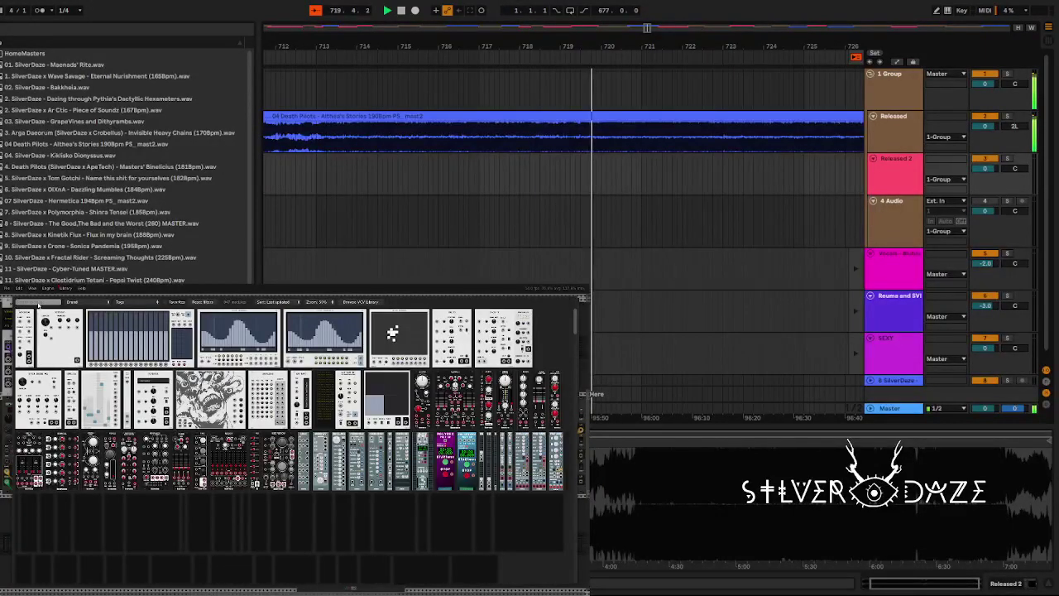
text(seq)
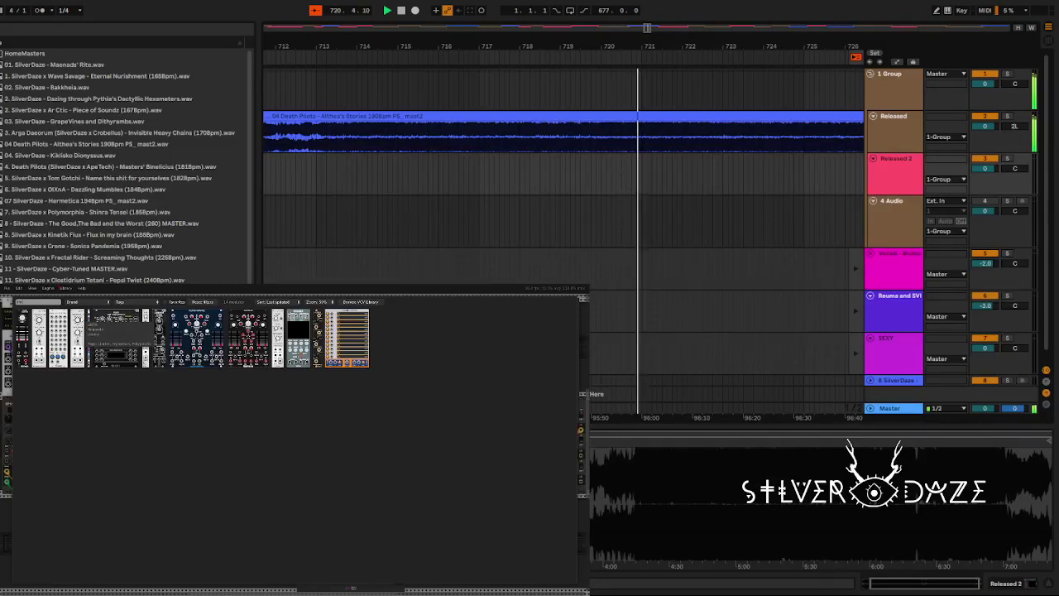
key(Escape)
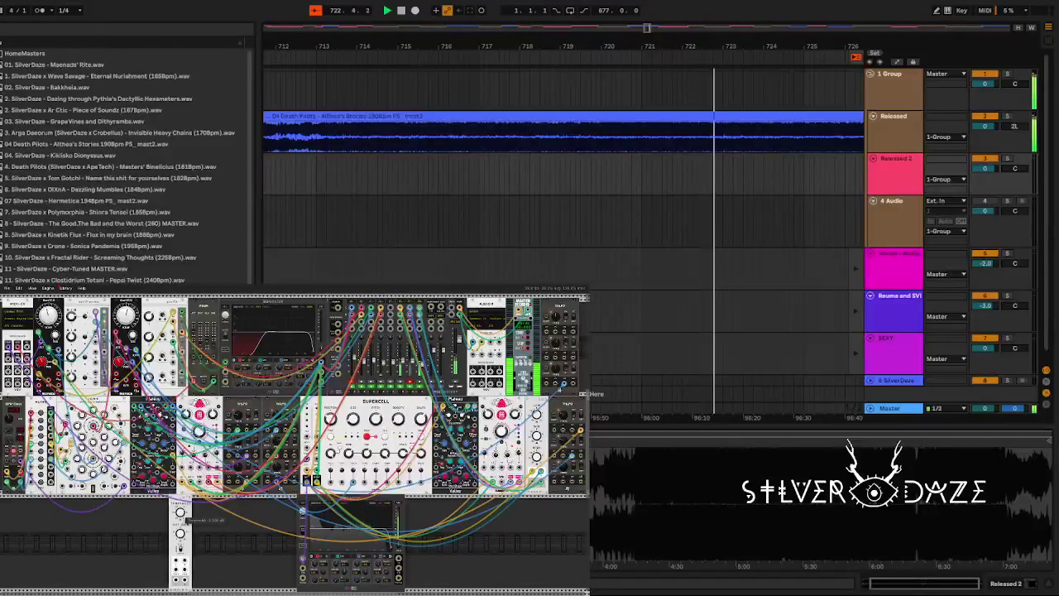
drag(180, 529, 284, 529)
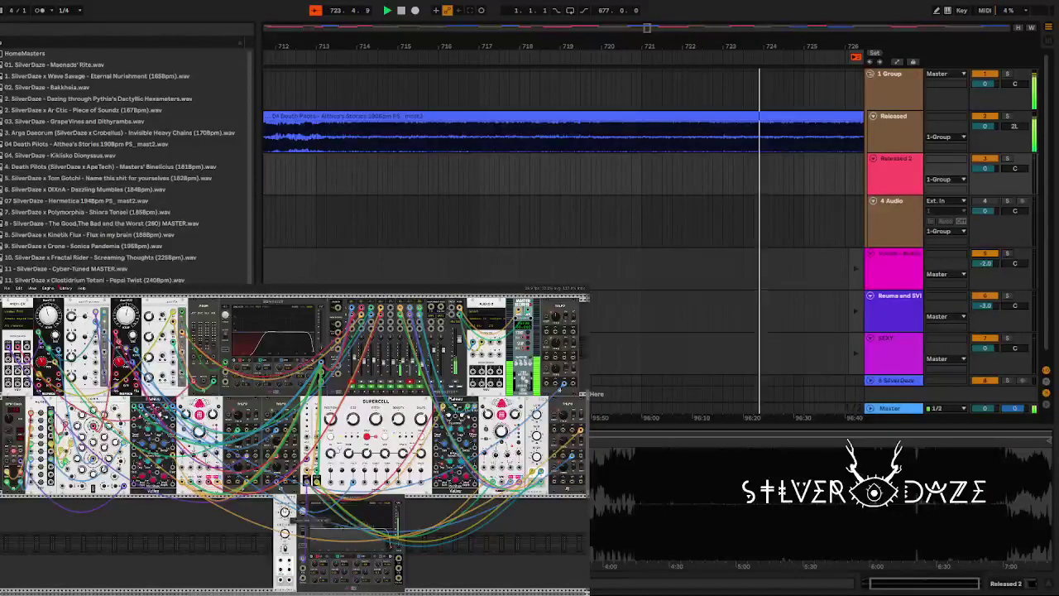
key(Delete)
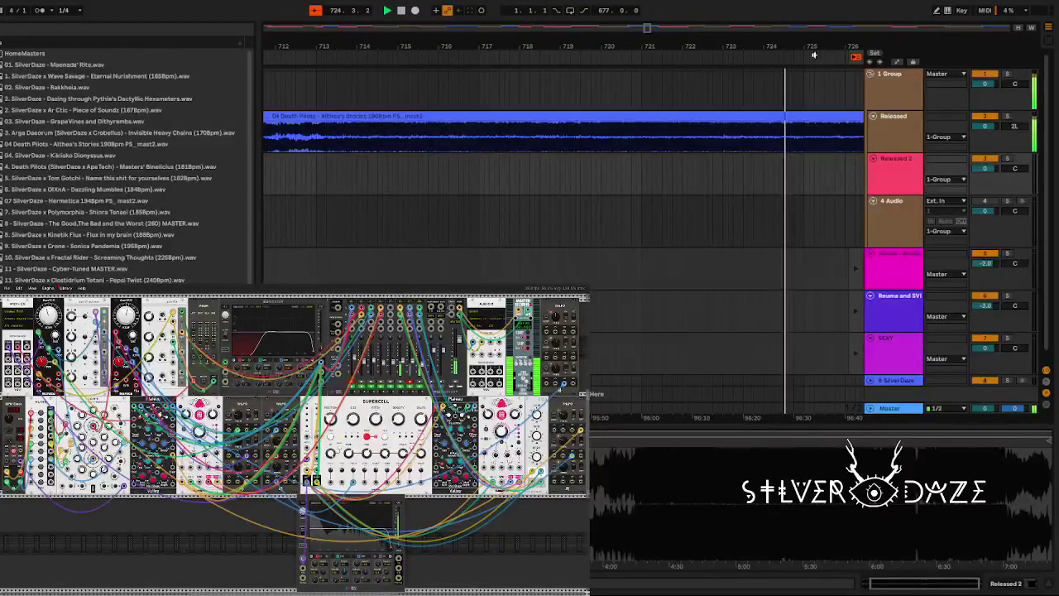
Bring up the session clip grid, launch the red scene 13 clip on the Reuma and SVIOUUU track, and return to the arrangement.
key(minus)
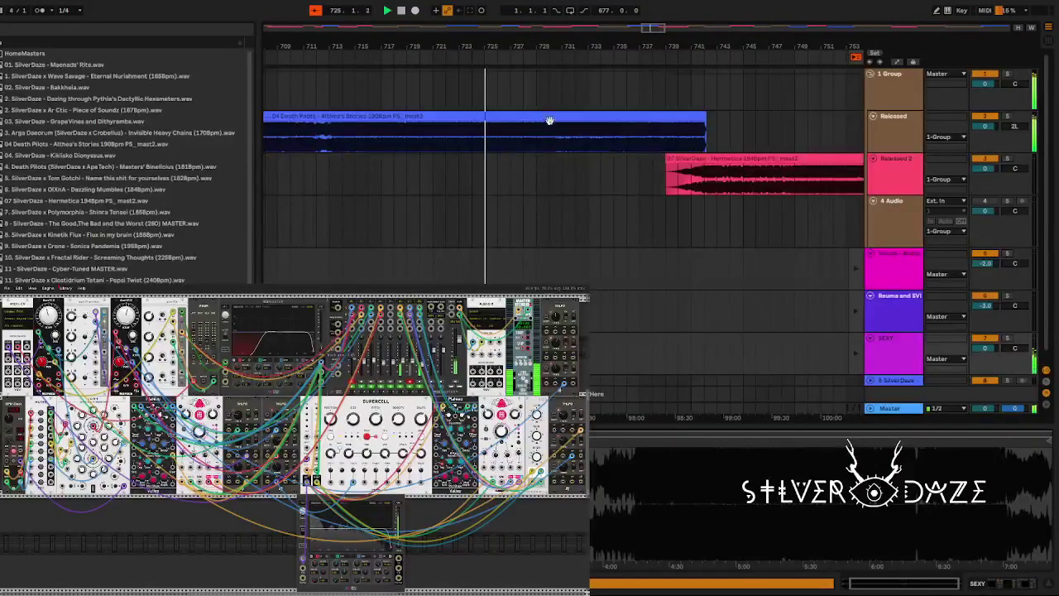
key(Tab)
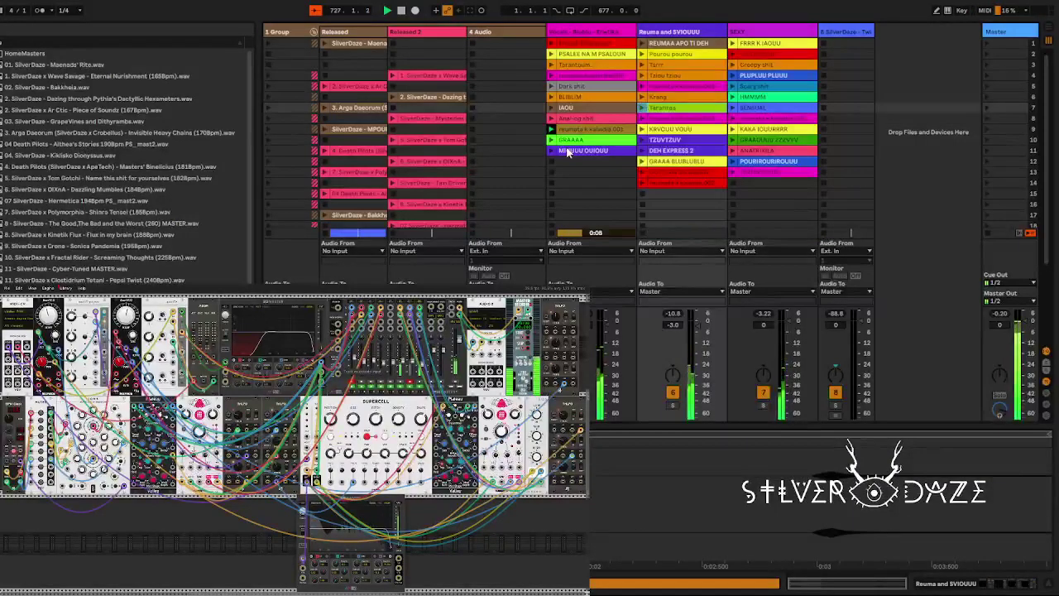
scroll(566, 152, down, 3)
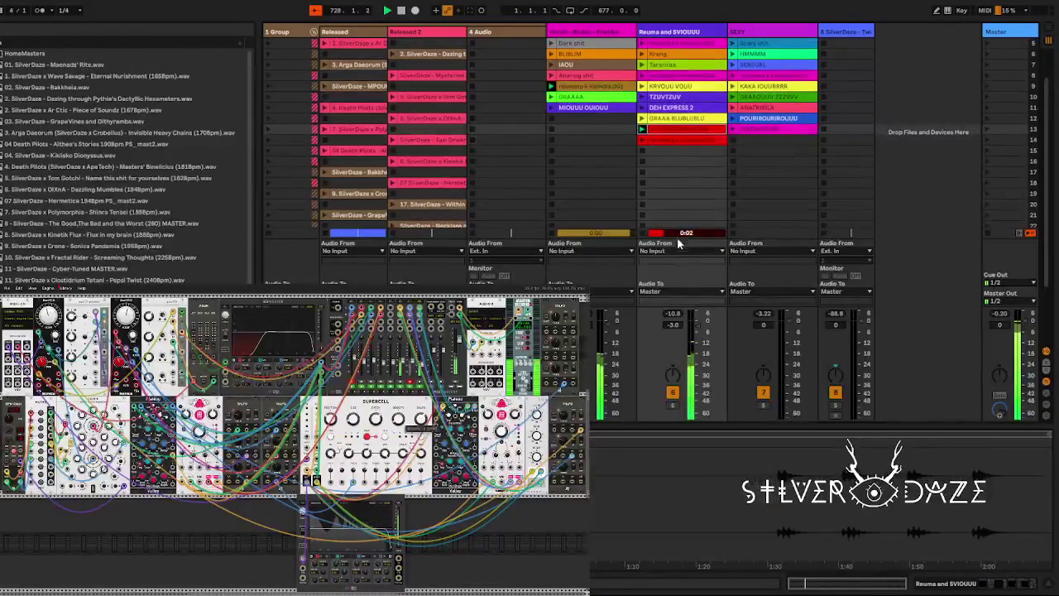
scroll(674, 236, up, 3)
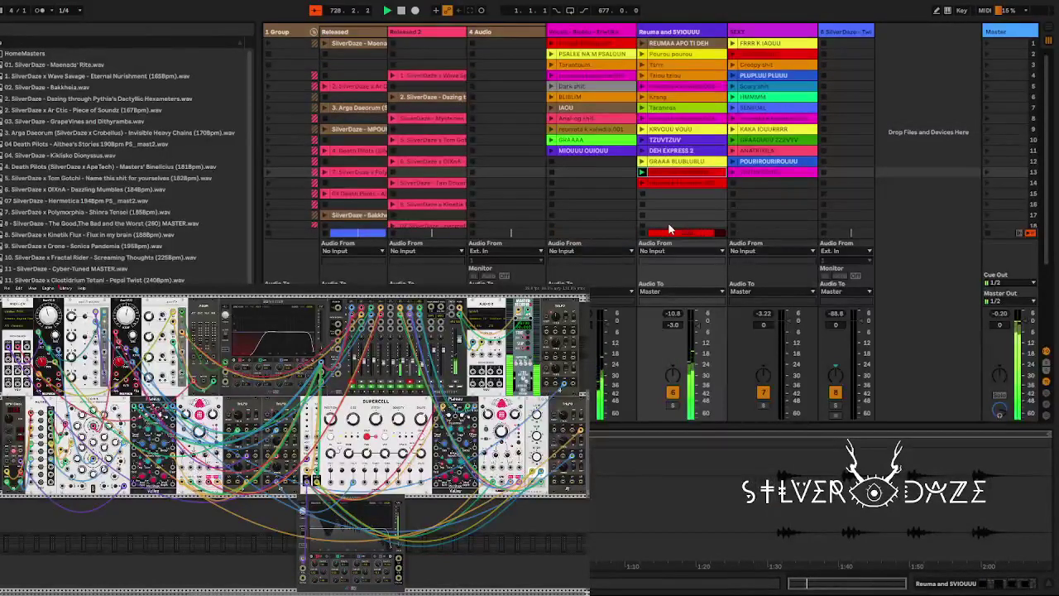
key(Tab)
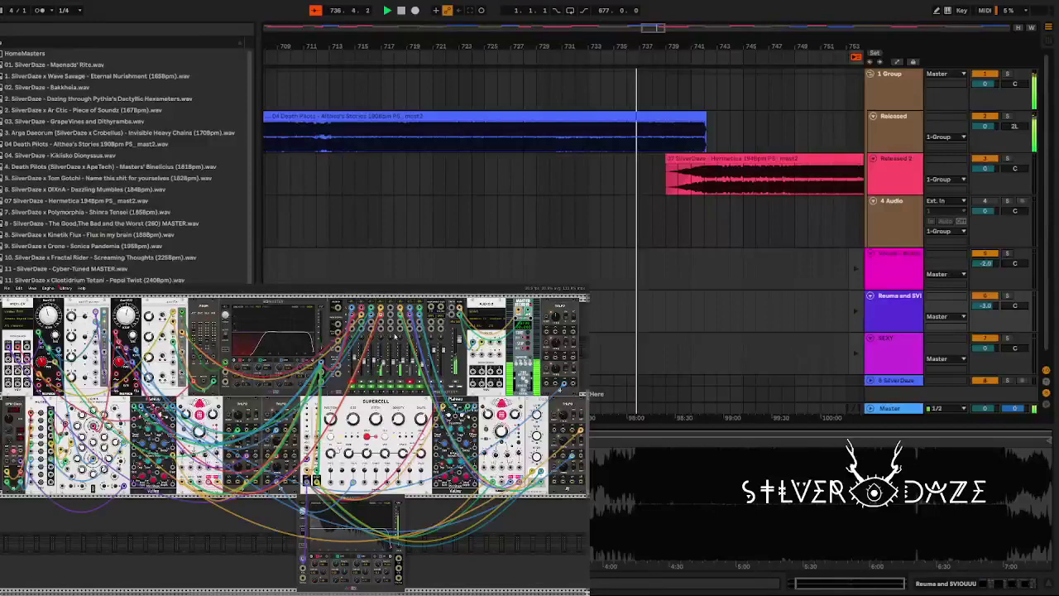
Add the narrow white Threshold module to the empty VCV Rack row below the patch and wire its inputs and outputs into the patch.
right_click(247, 511)
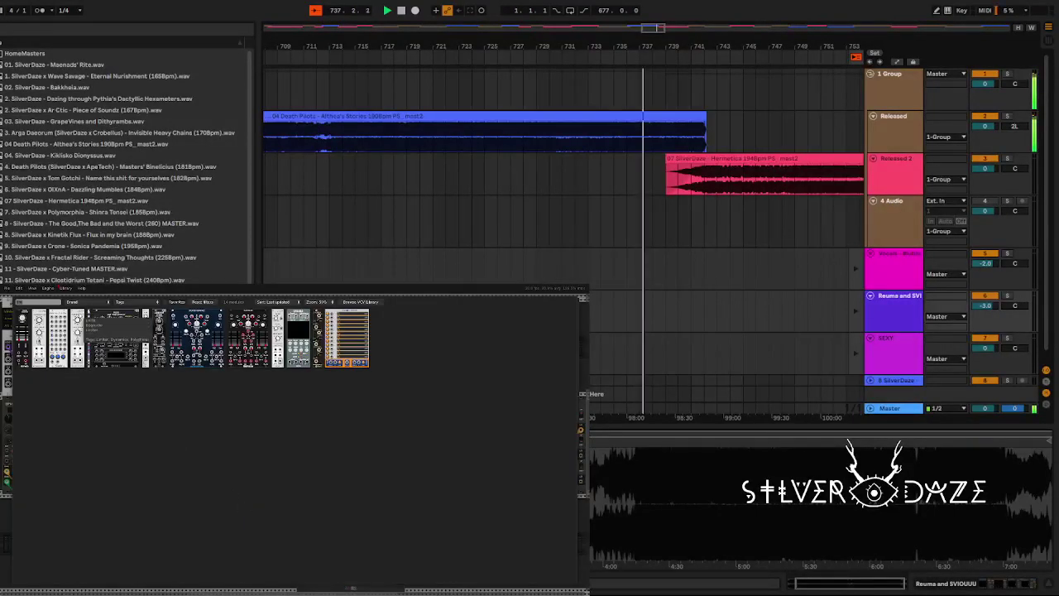
click(39, 338)
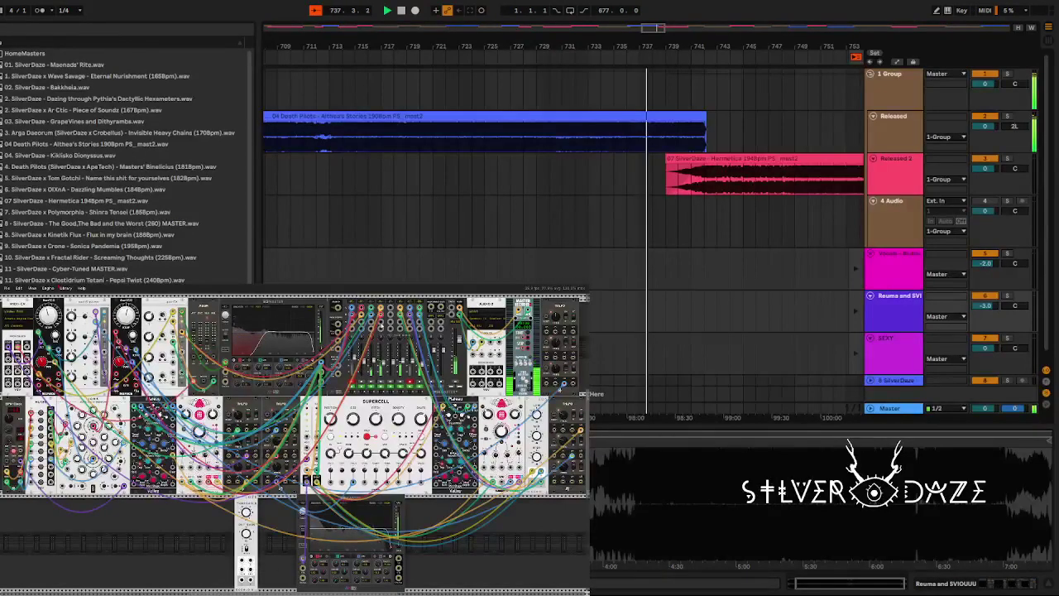
drag(246, 519, 246, 562)
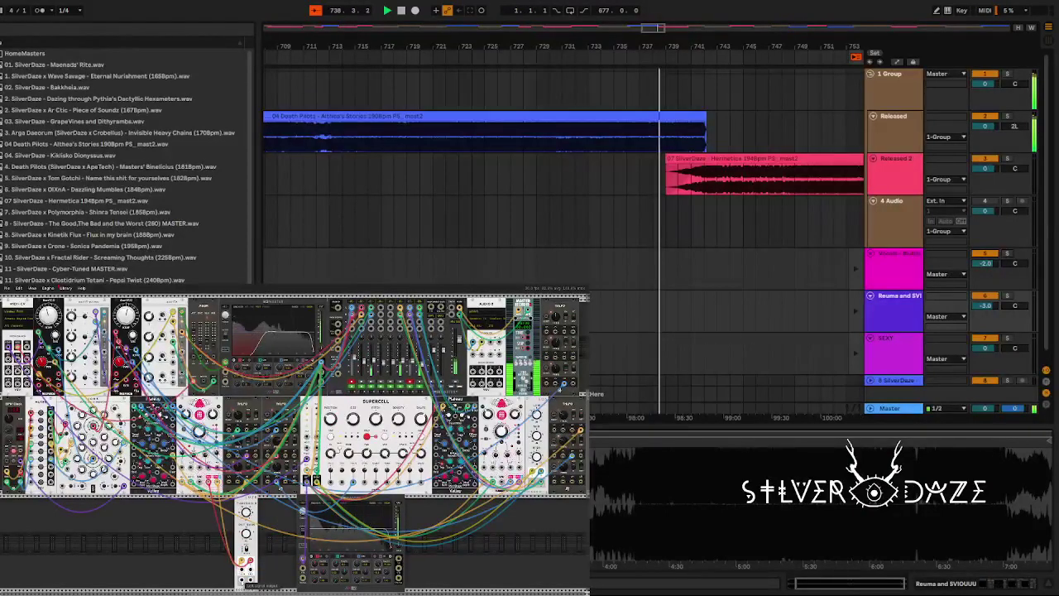
drag(264, 558, 341, 410)
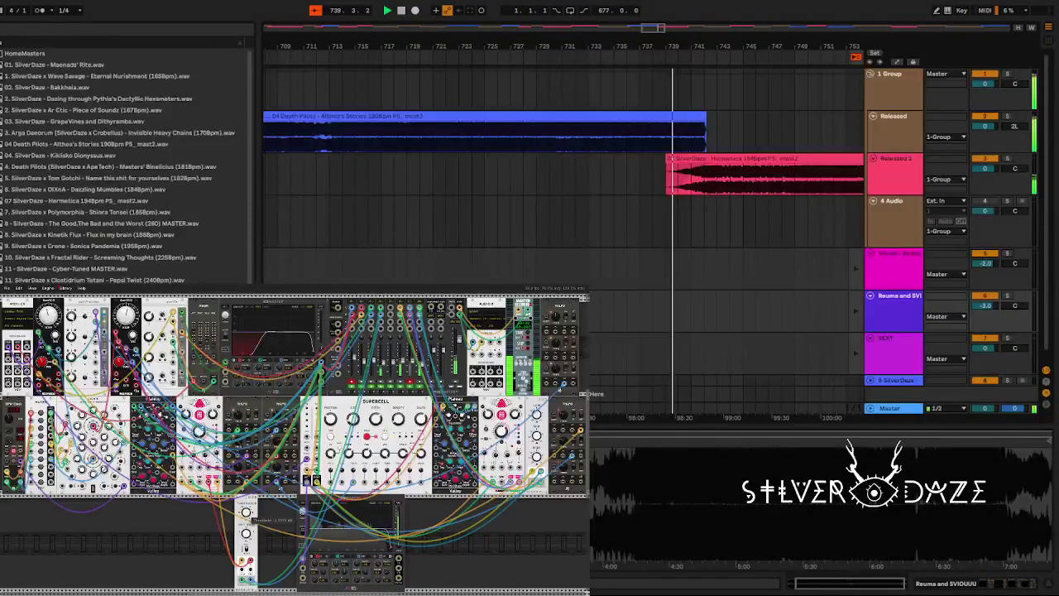
mouse_move(247, 515)
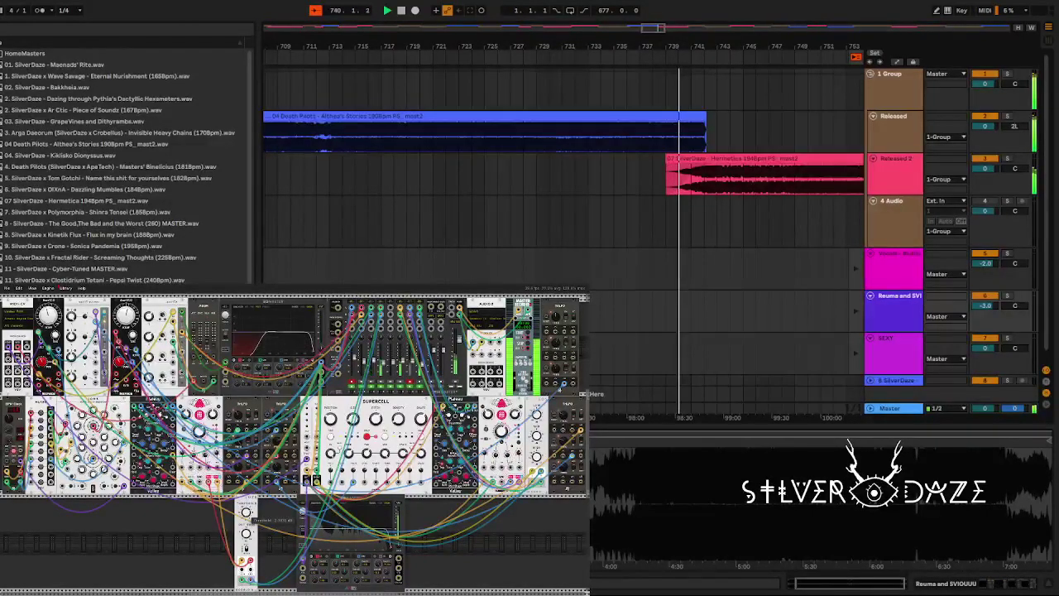
key(plus)
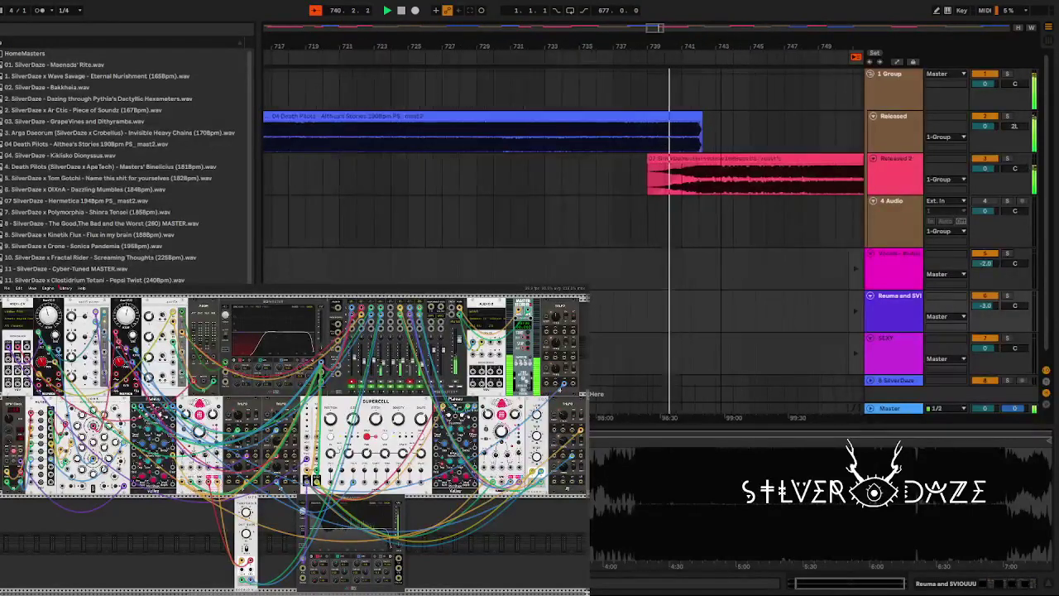
Duplicate the Threshold module in the lowest VCV Rack row and place the copy beside it, leaving a narrow gap.
drag(680, 43, 680, 42)
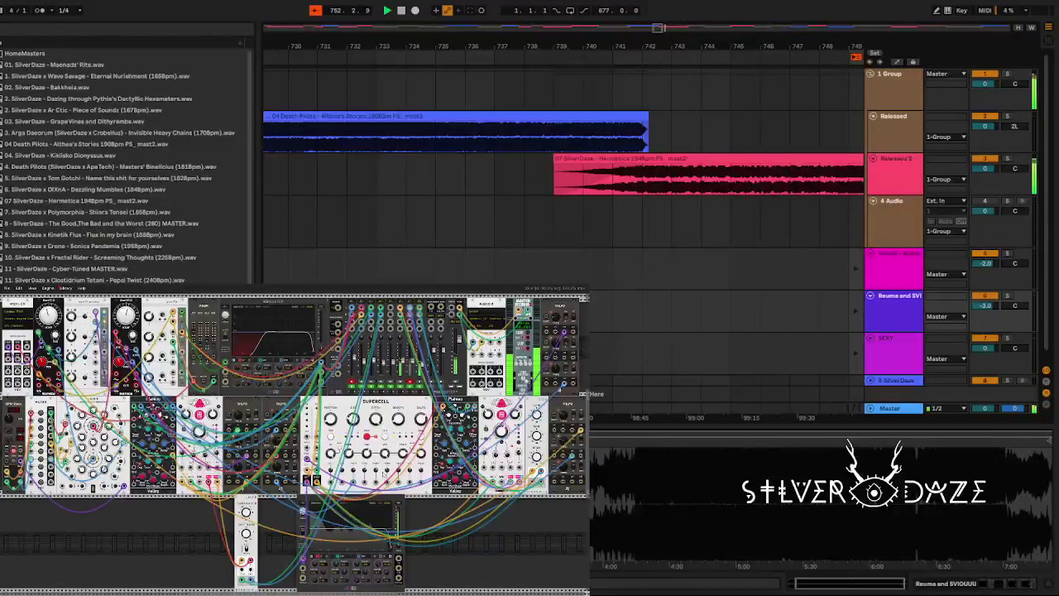
key(ctrl+d)
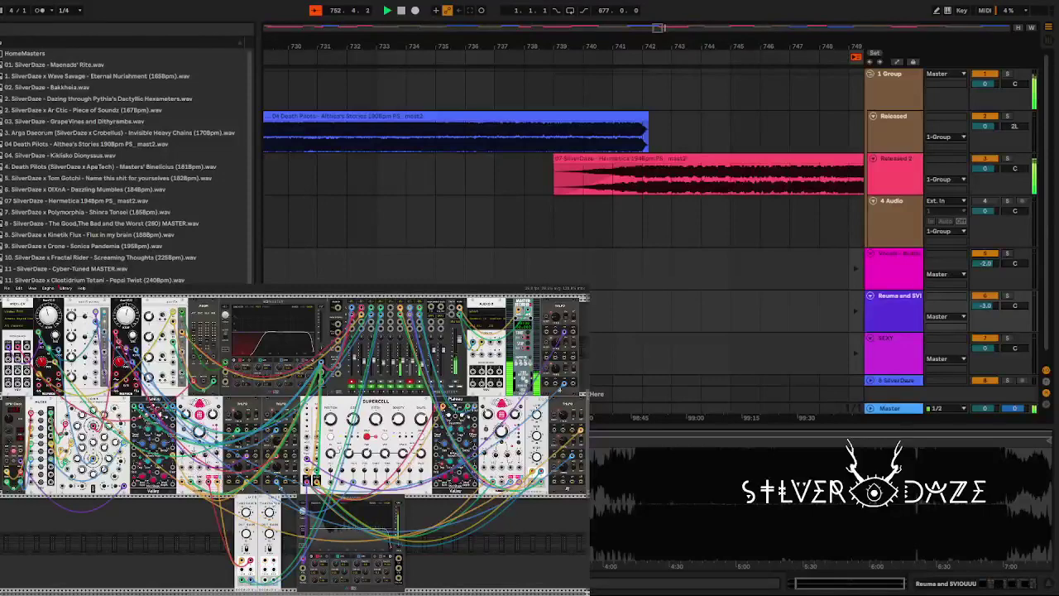
key(ctrl+d)
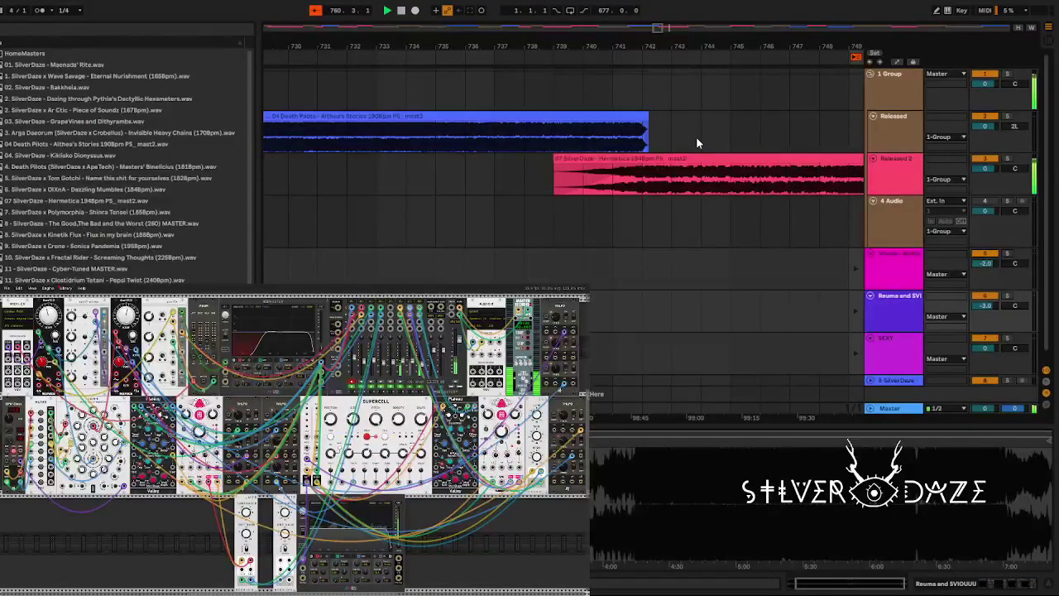
Survey the clips after Hermetica and follow Sonica Pandemia, checking its overlaps with Hermetica and Within my cave and glancing at the session clip grid.
scroll(696, 143, left, 1)
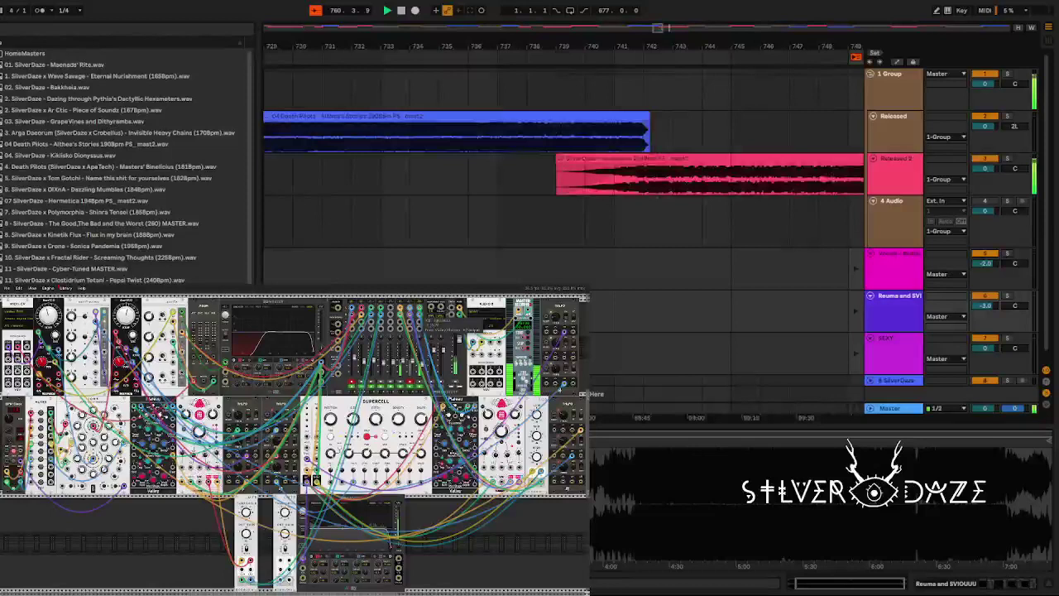
key(minus)
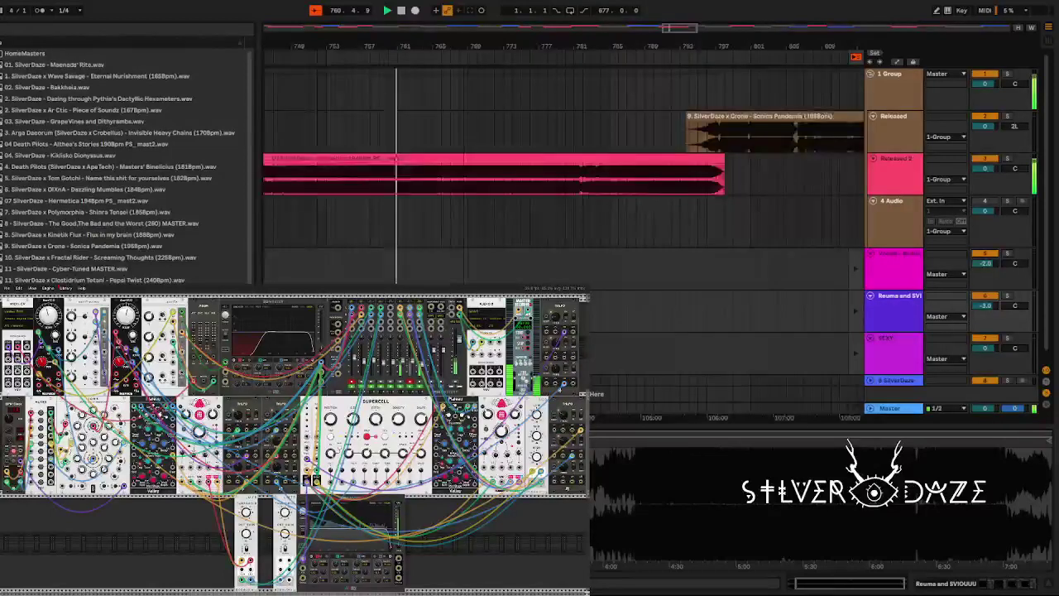
drag(465, 43, 396, 46)
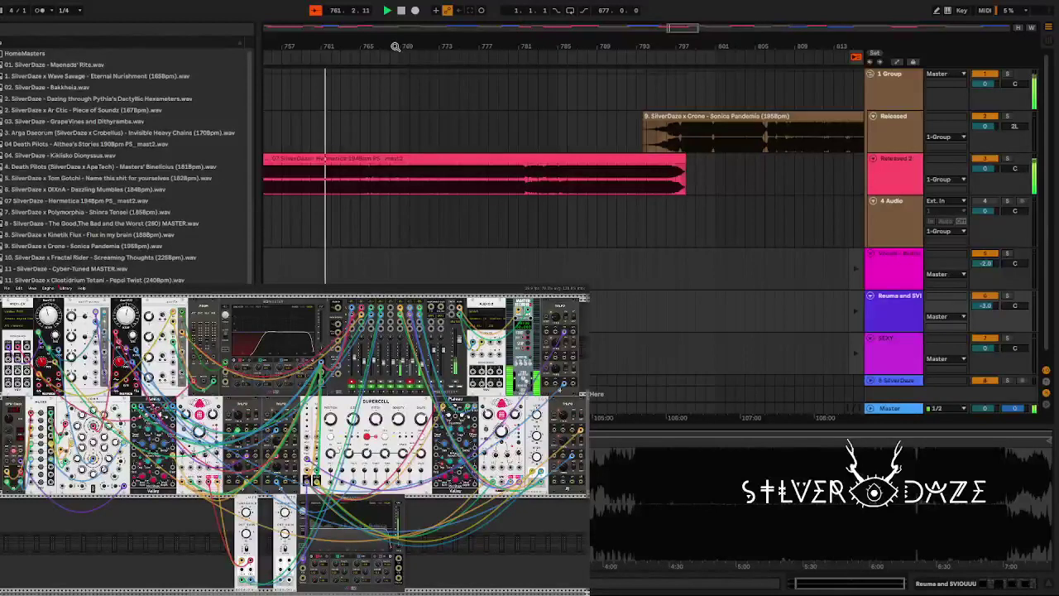
drag(396, 46, 395, 38)
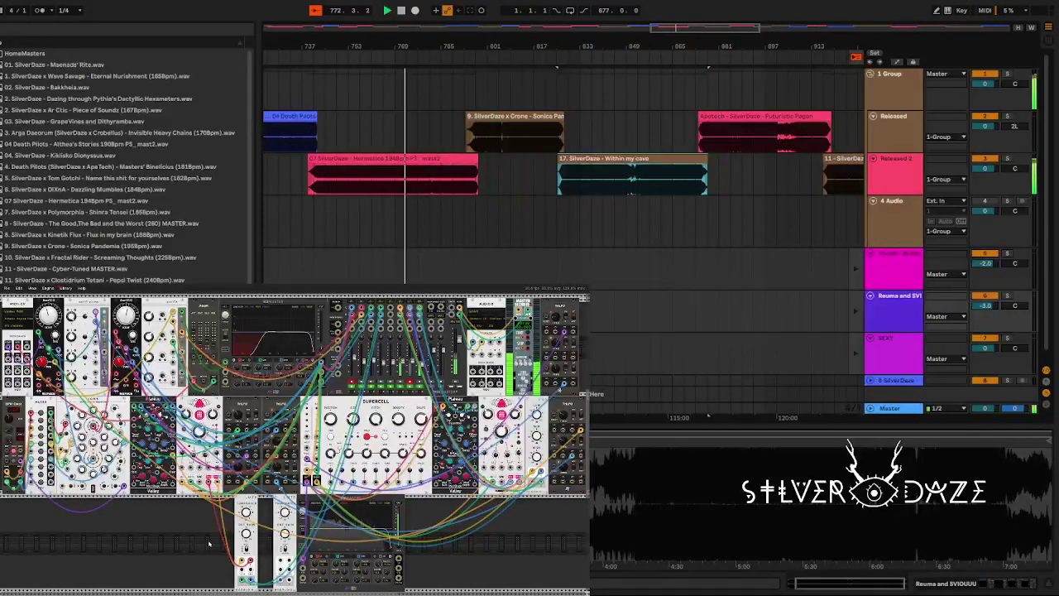
key(Tab)
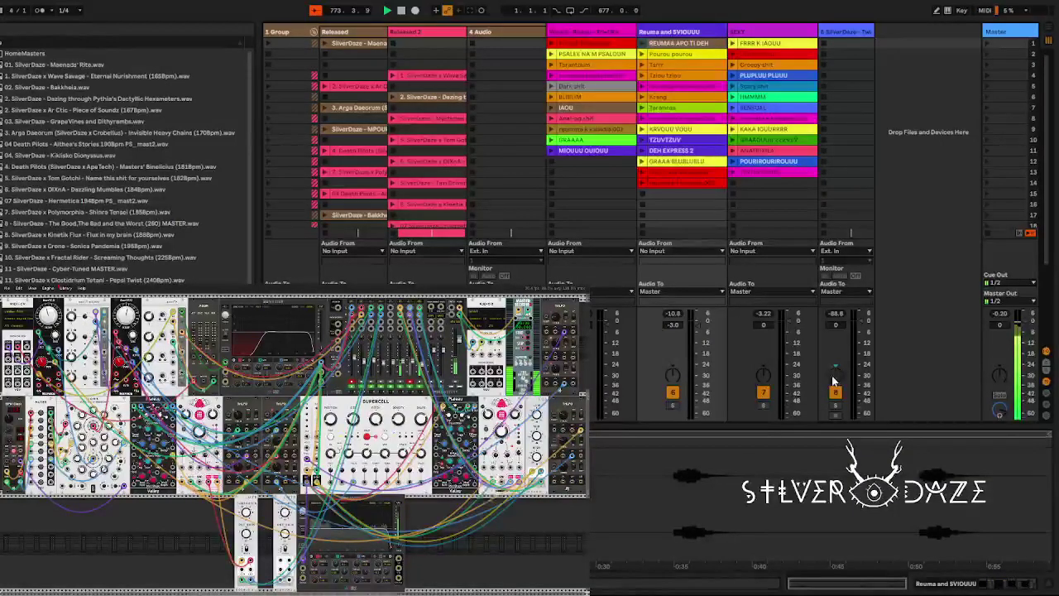
key(Tab)
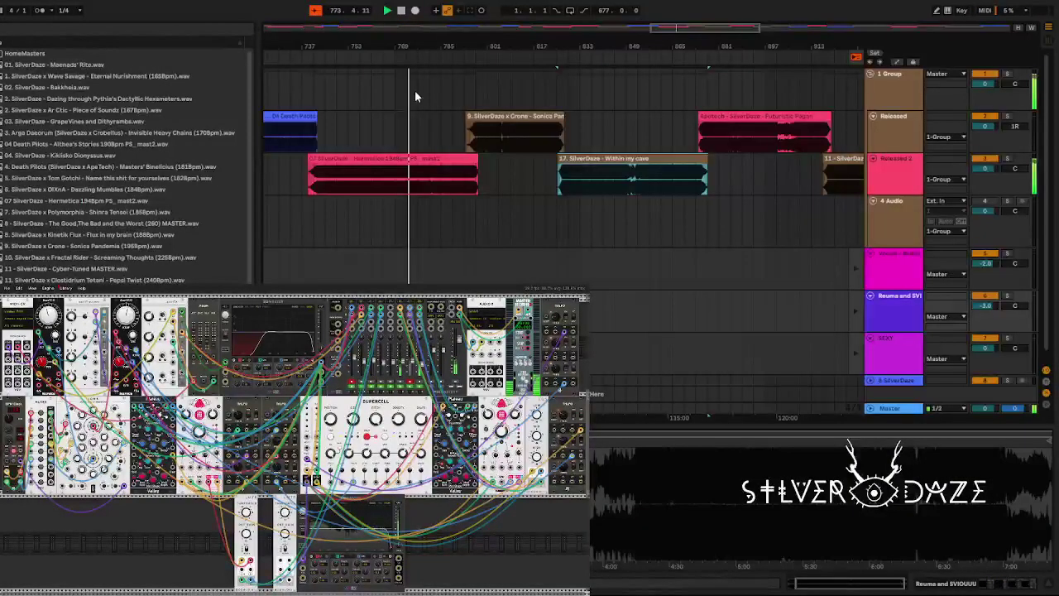
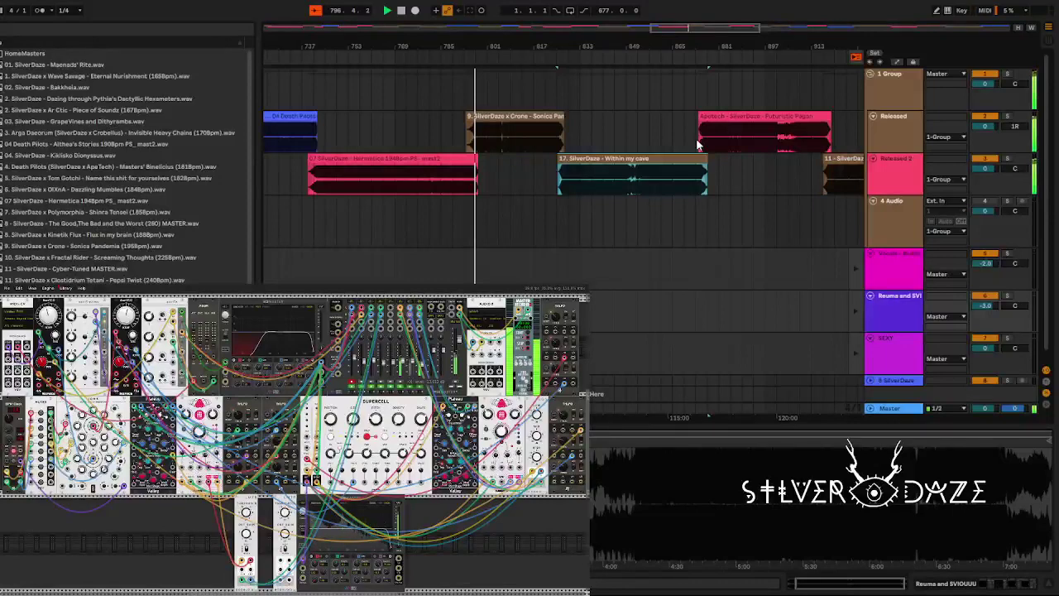
drag(497, 41, 496, 124)
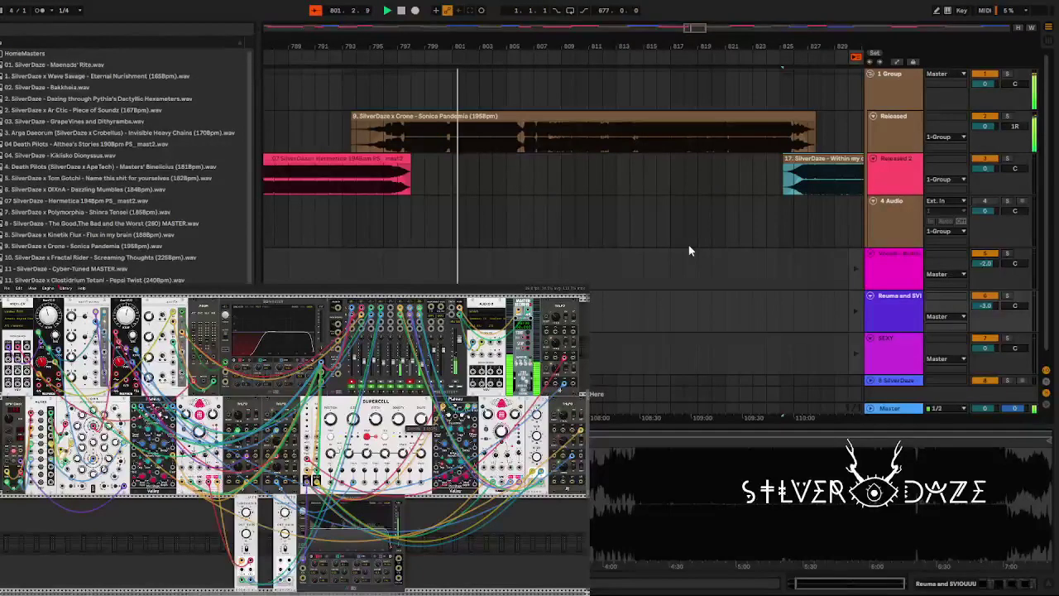
key(plus)
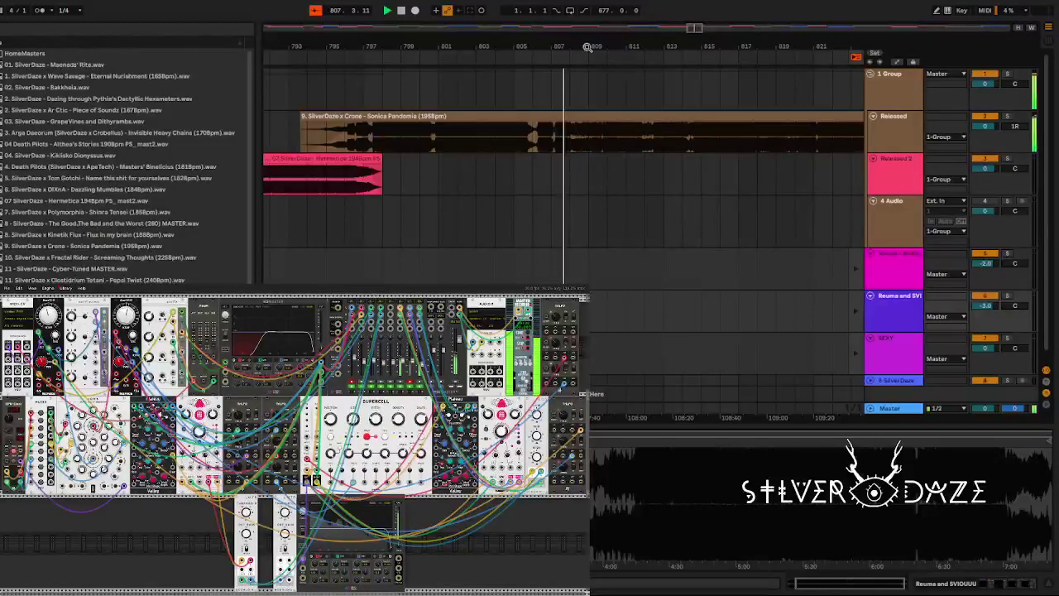
drag(586, 47, 443, 46)
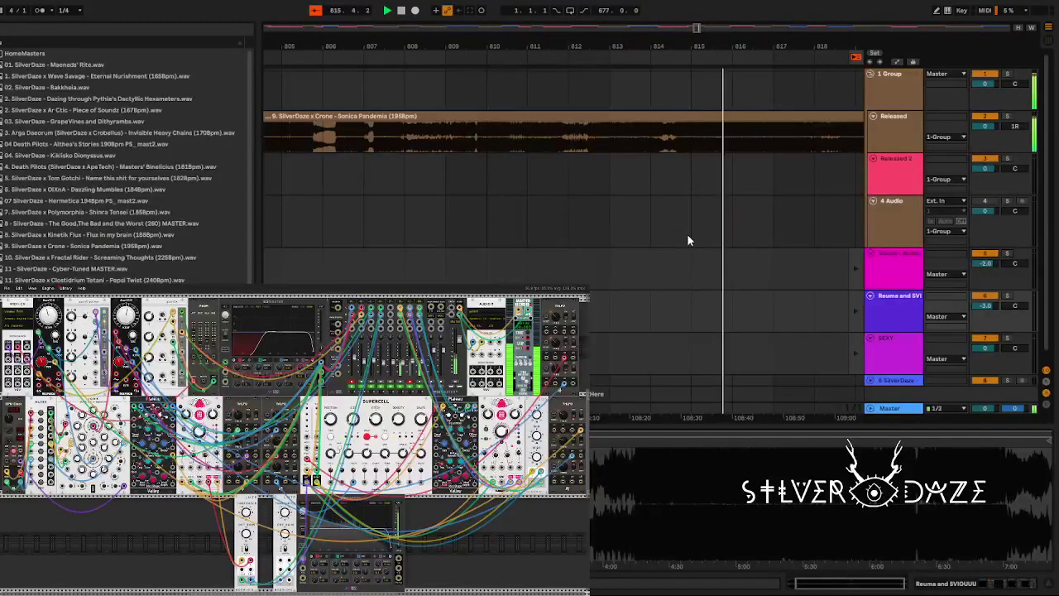
drag(745, 39, 745, 79)
mouse_move(422, 40)
mouse_down()
mouse_move(422, 65)
mouse_move(422, 40)
mouse_up()
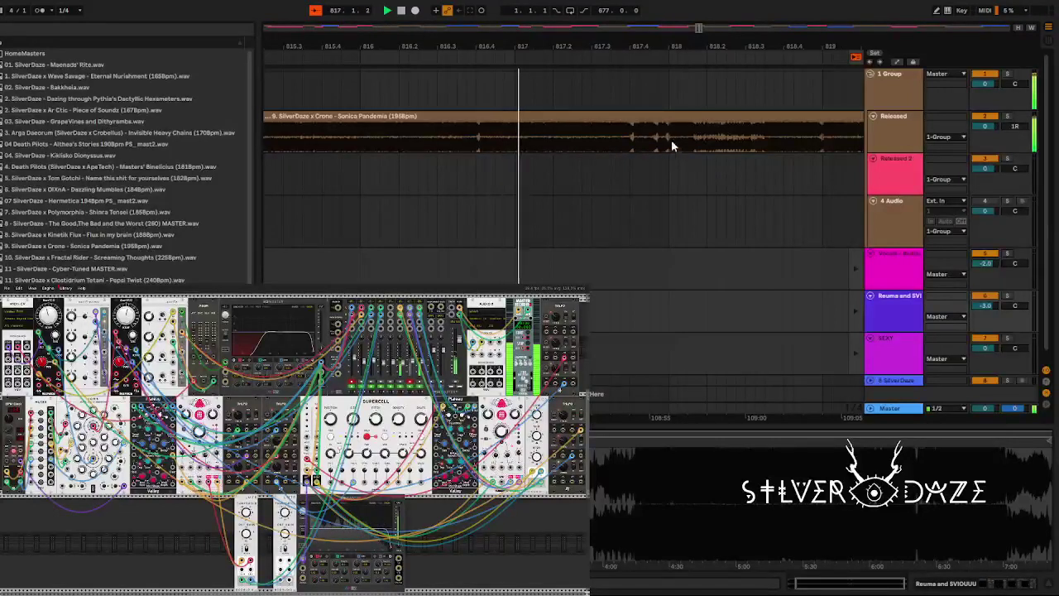
drag(669, 29, 448, 41)
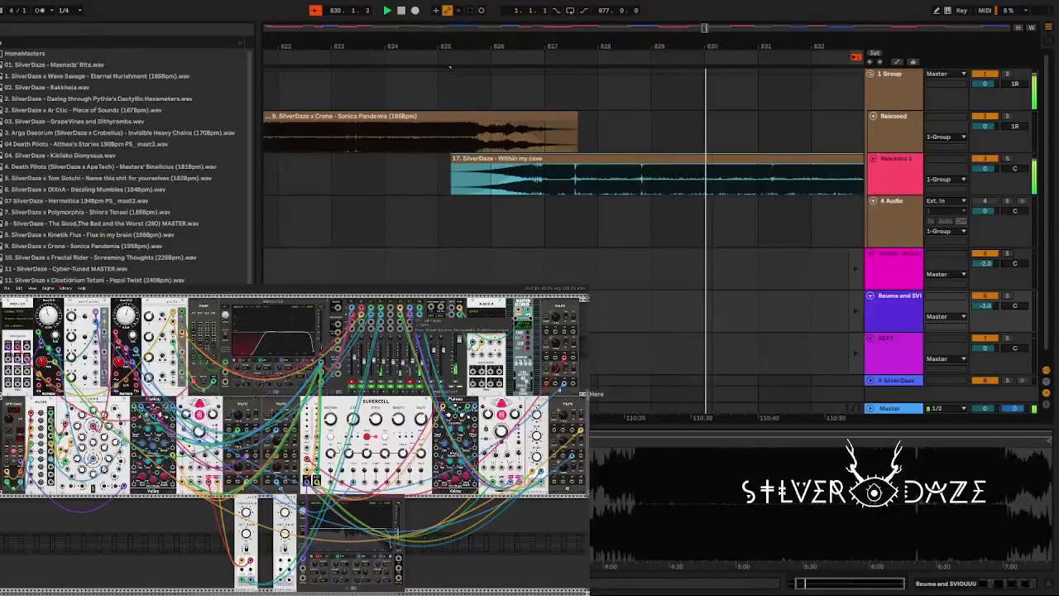
Reset the panning of the Released track and 1 Group to centre while Within my cave plays.
key(minus)
key(minus)
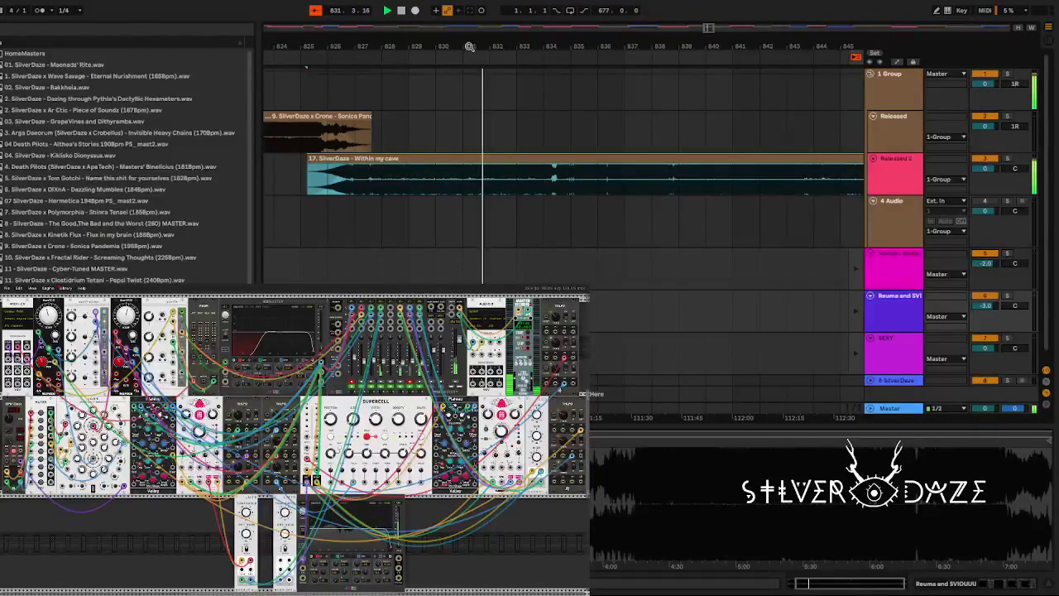
scroll(469, 46, down, 5)
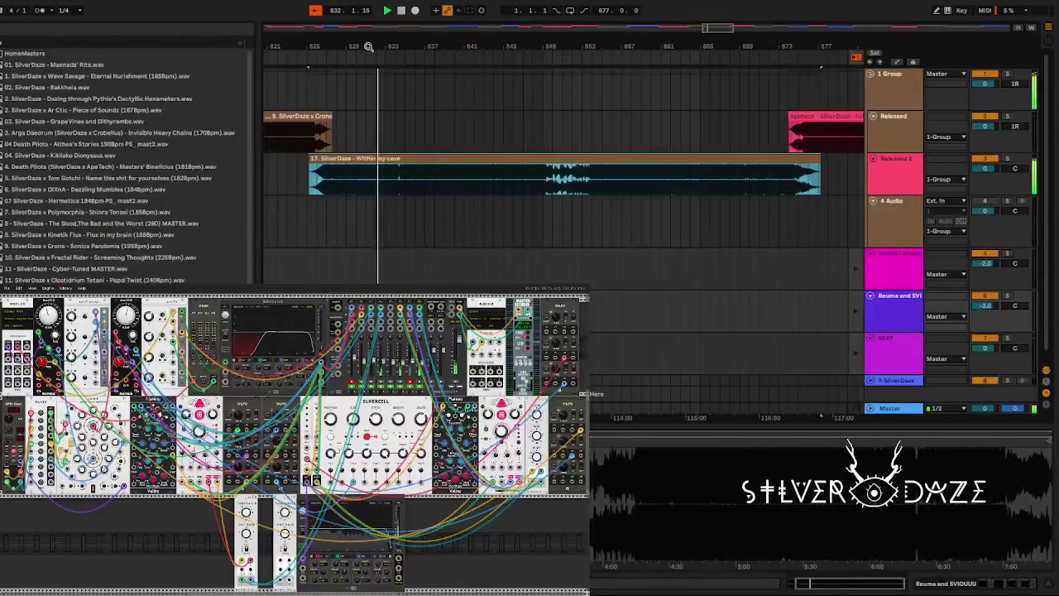
click(1015, 126)
key(Delete)
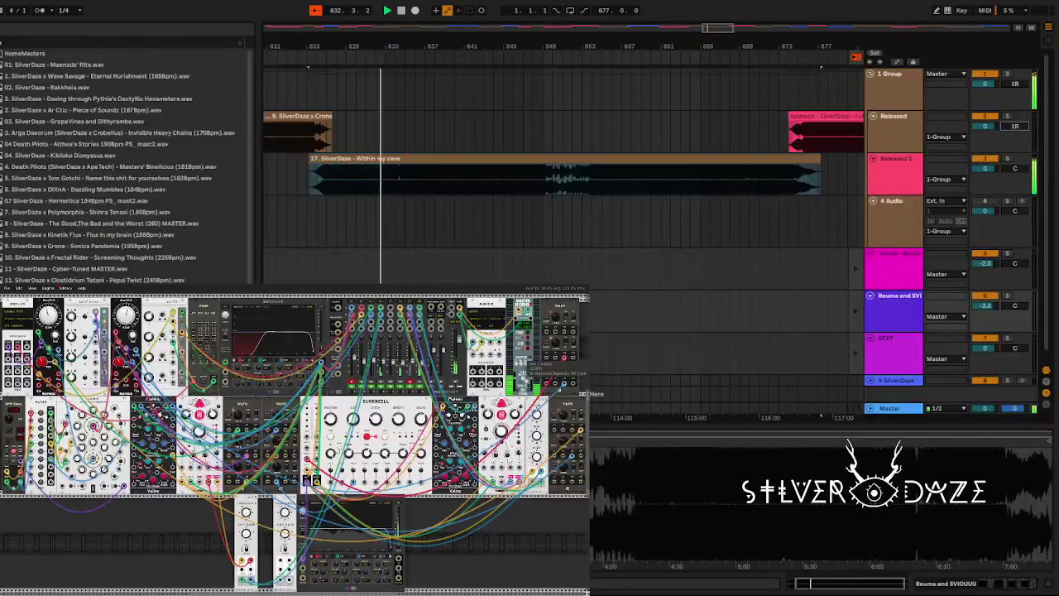
click(1011, 84)
key(Delete)
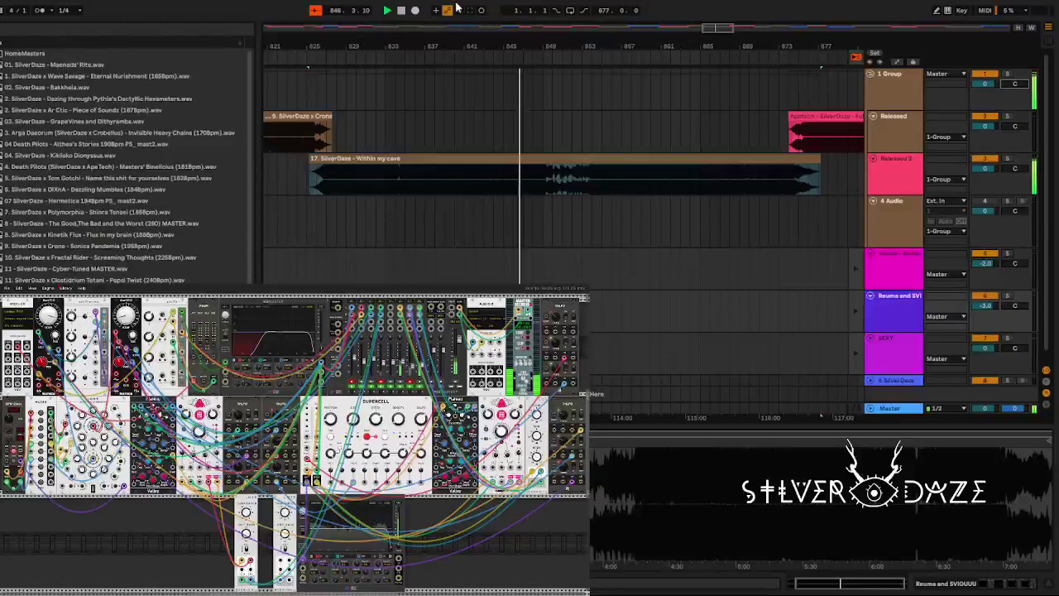
Bring up the session clip grid, launch the scene 3 vocals clip and the green scene 6 clip on SEXY, and return to the arrangement.
drag(540, 35, 540, 42)
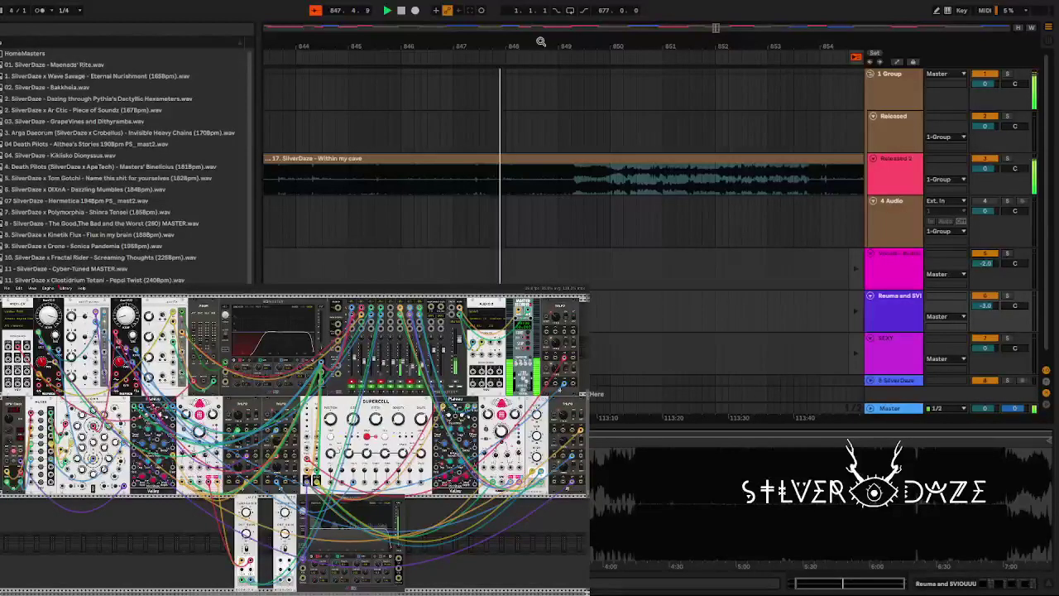
drag(540, 42, 541, 26)
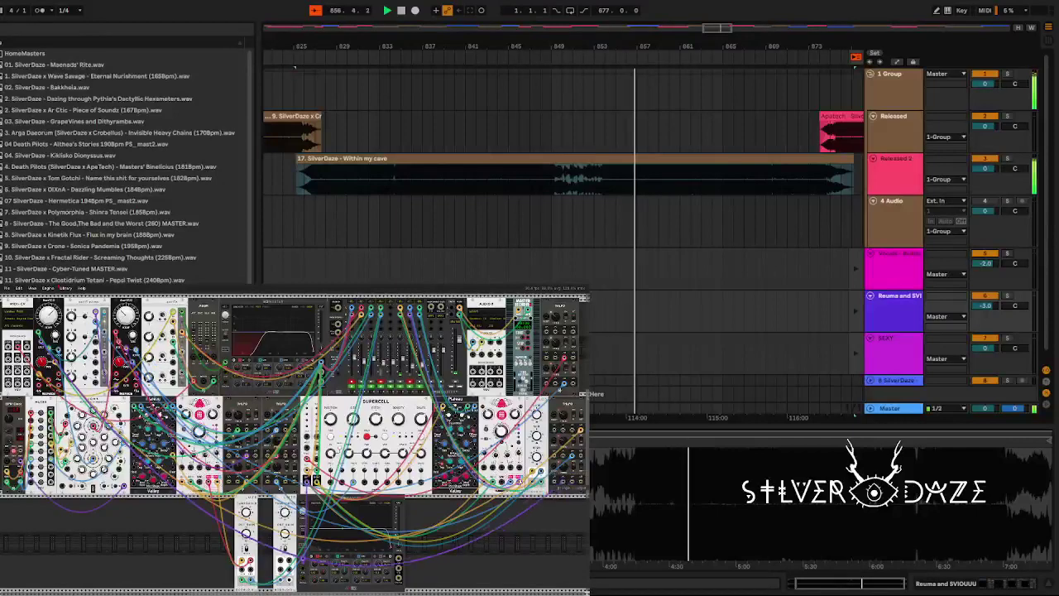
scroll(4, 382, left, 1)
scroll(3, 382, left, 1)
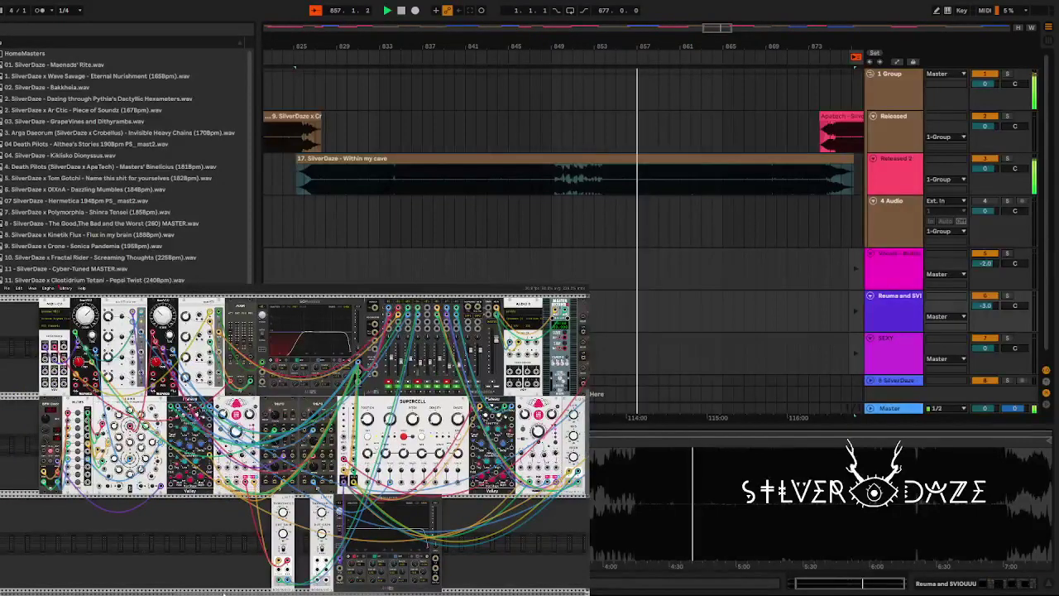
drag(225, 593, 241, 592)
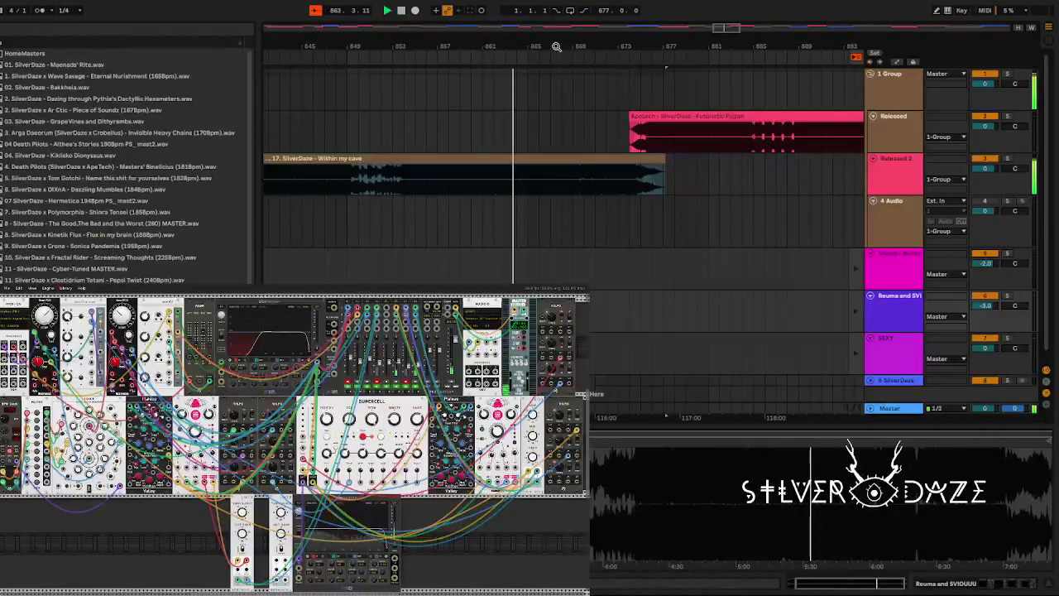
key(Tab)
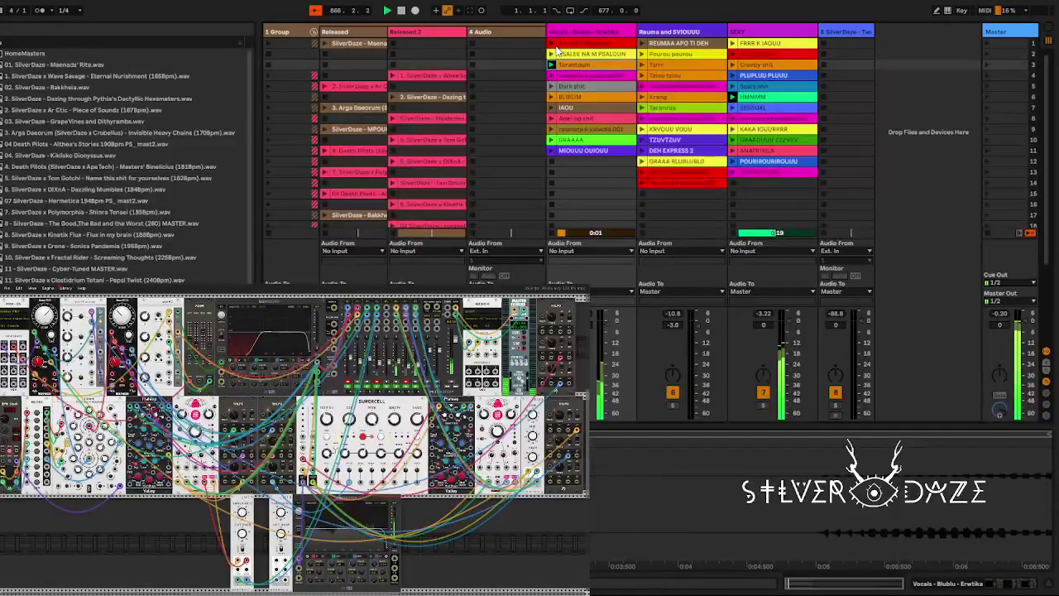
scroll(556, 49, down, 1)
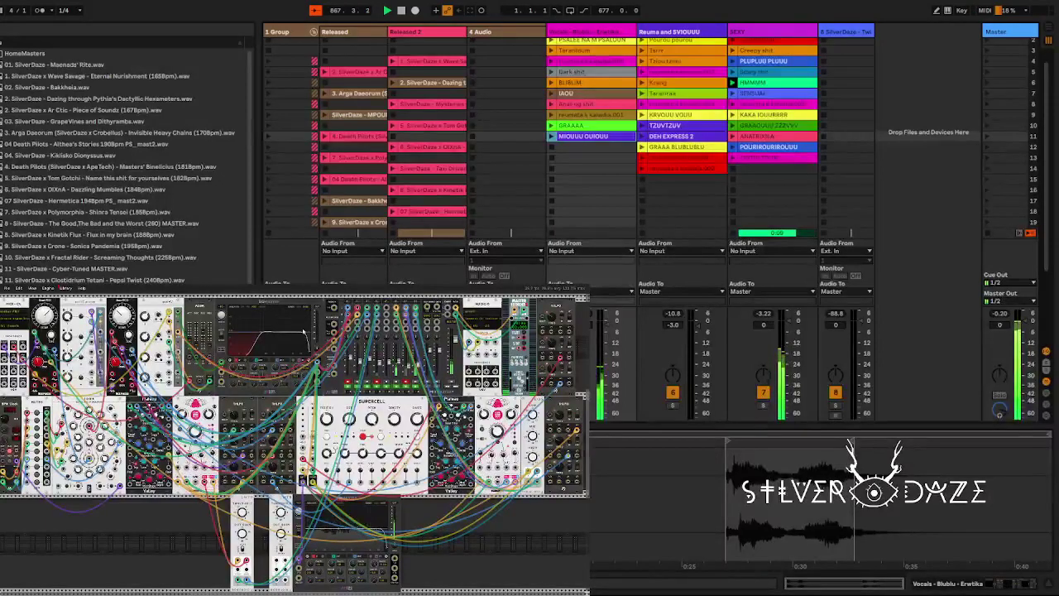
key(Tab)
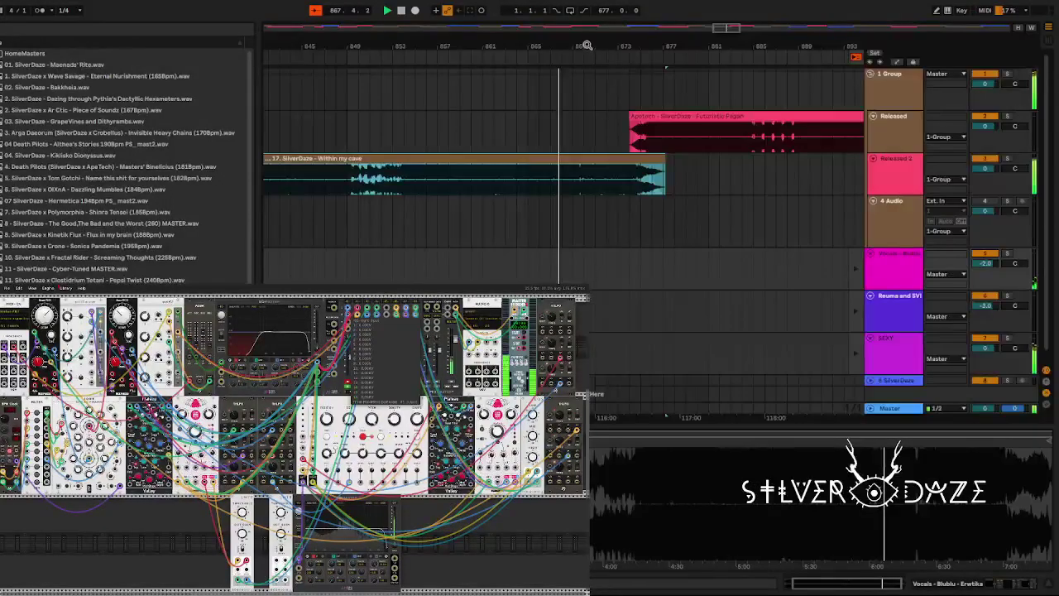
Trim about a quarter bar off the end of the Within my cave clip, so it ends around bar 877.
drag(577, 51, 577, 43)
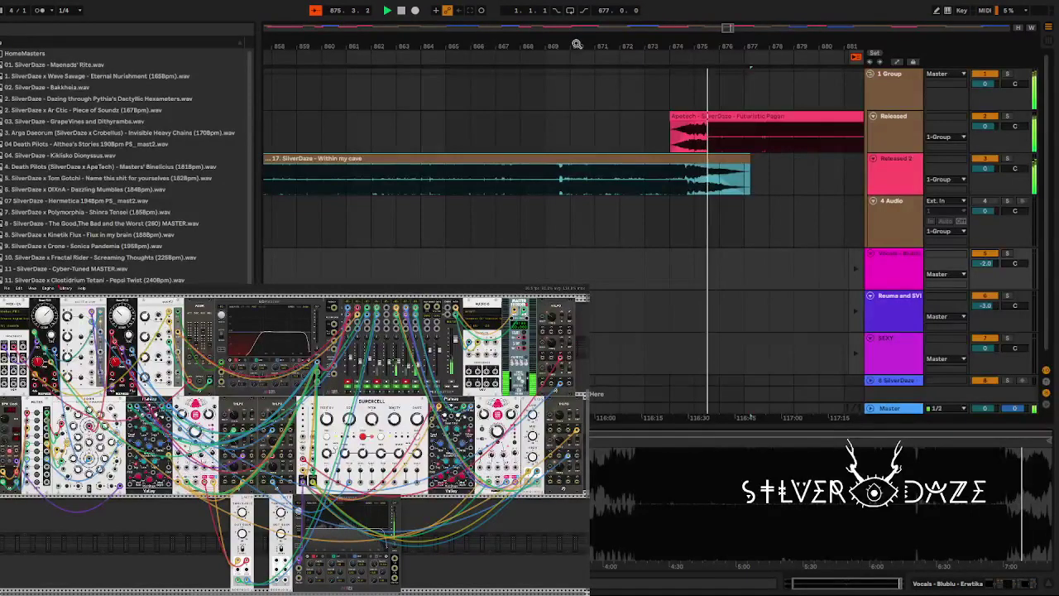
click(745, 190)
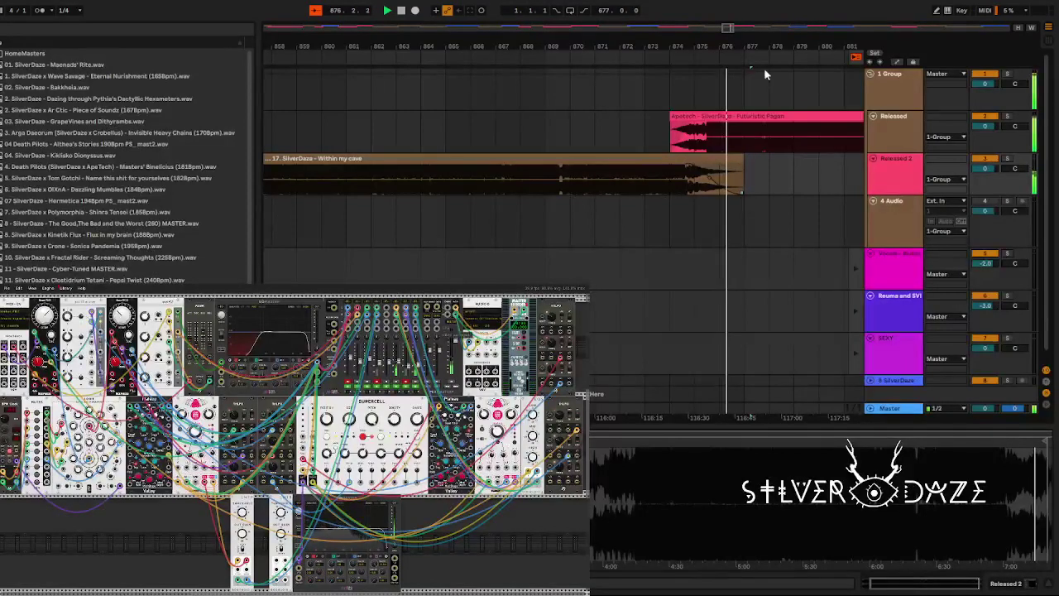
Select the Futuristic Pagan clip and follow its playback, checking its overlap with Cyber-Tuned MASTER and glancing at the session clip grid.
drag(749, 46, 359, 43)
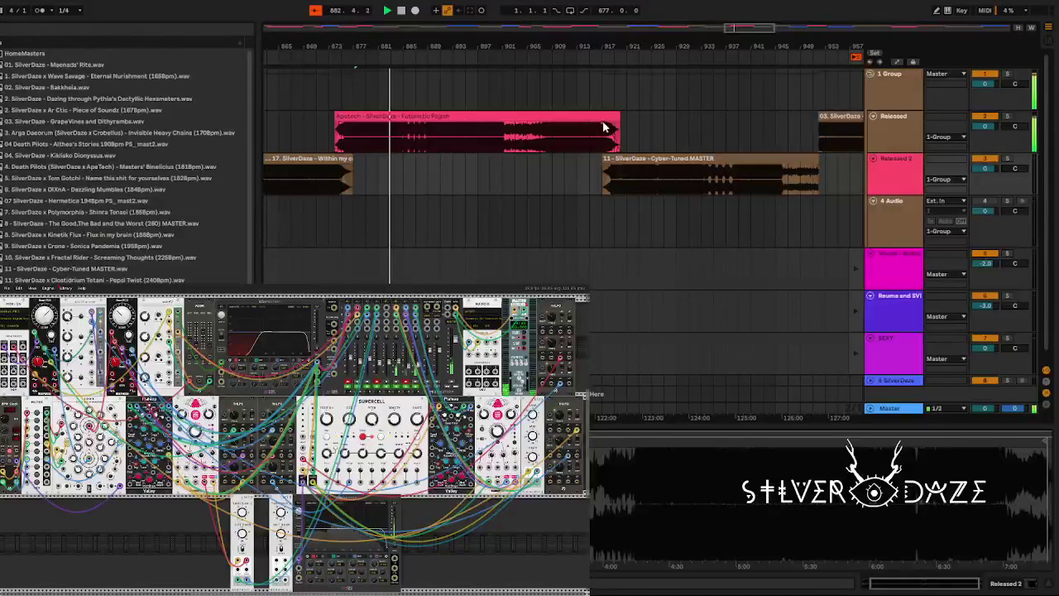
click(517, 112)
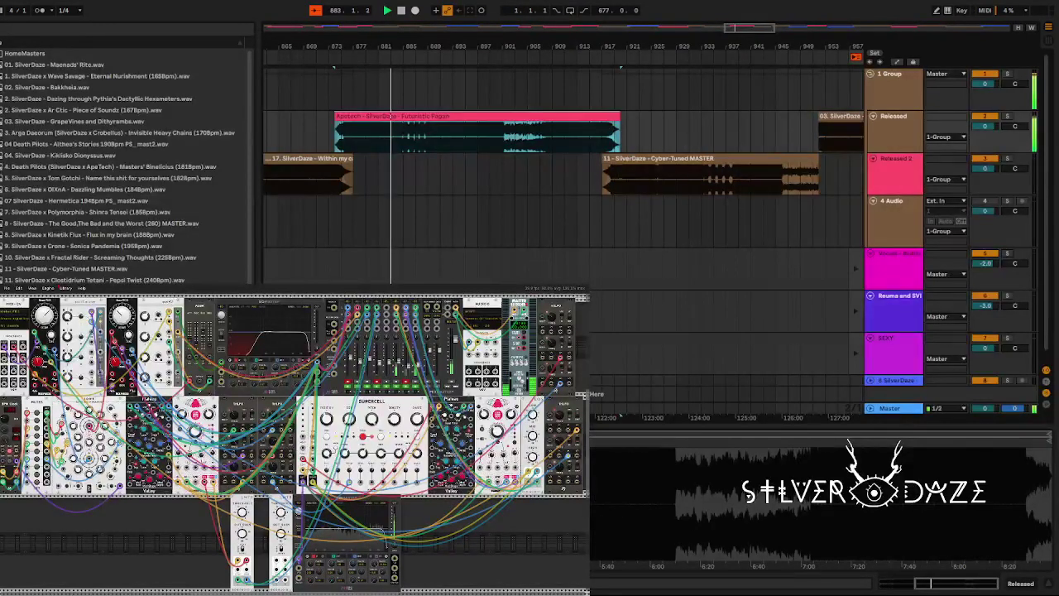
key(Escape)
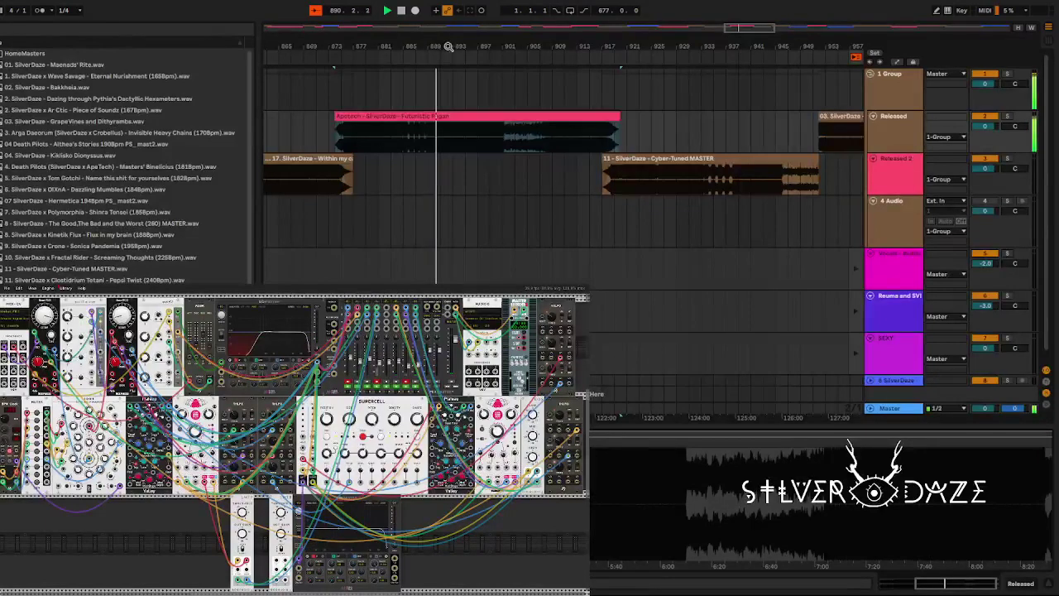
drag(436, 46, 436, 86)
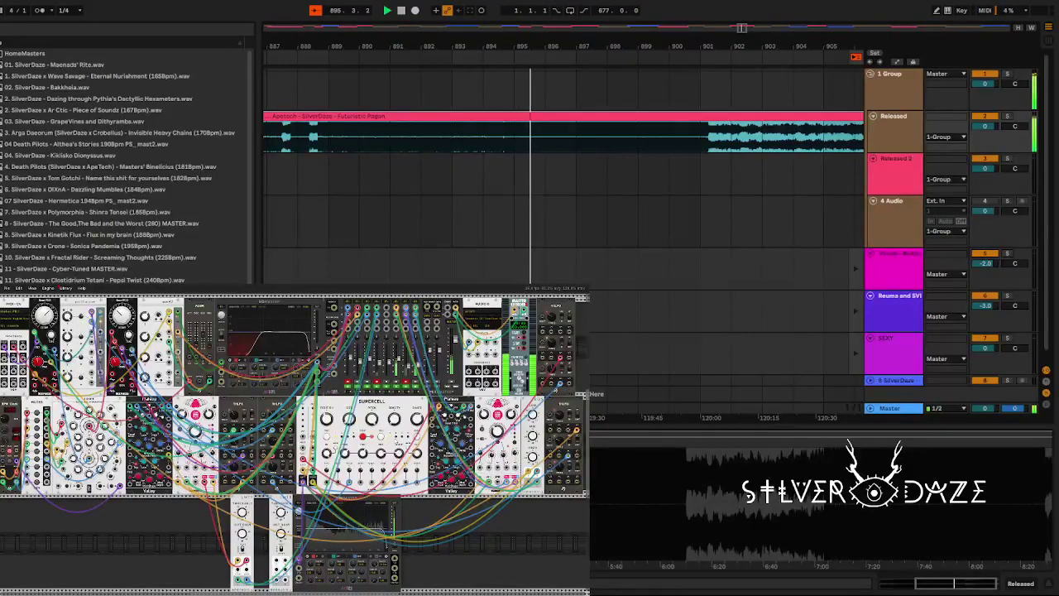
key(Tab)
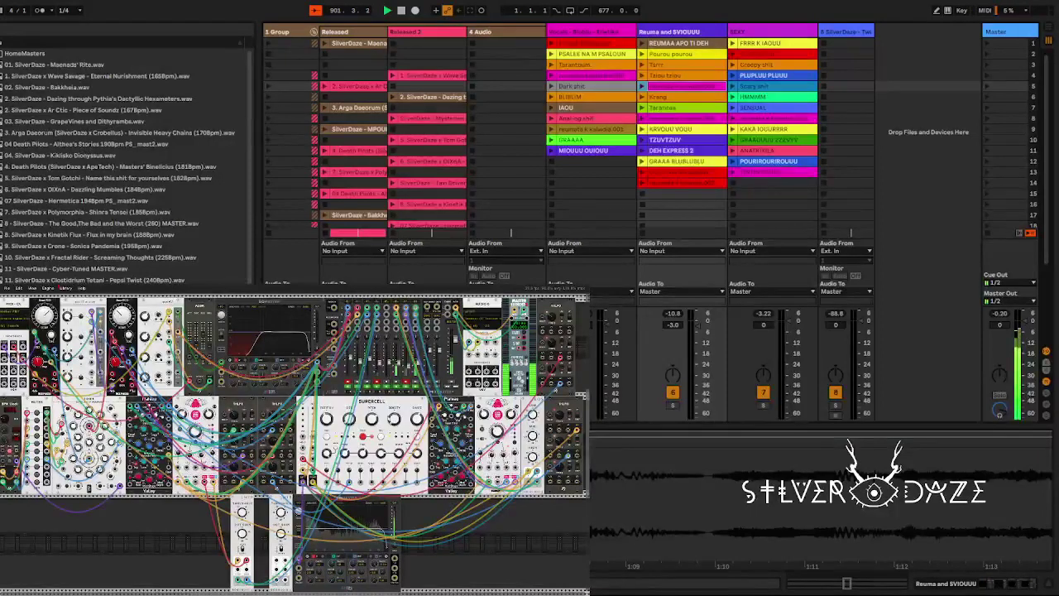
key(Tab)
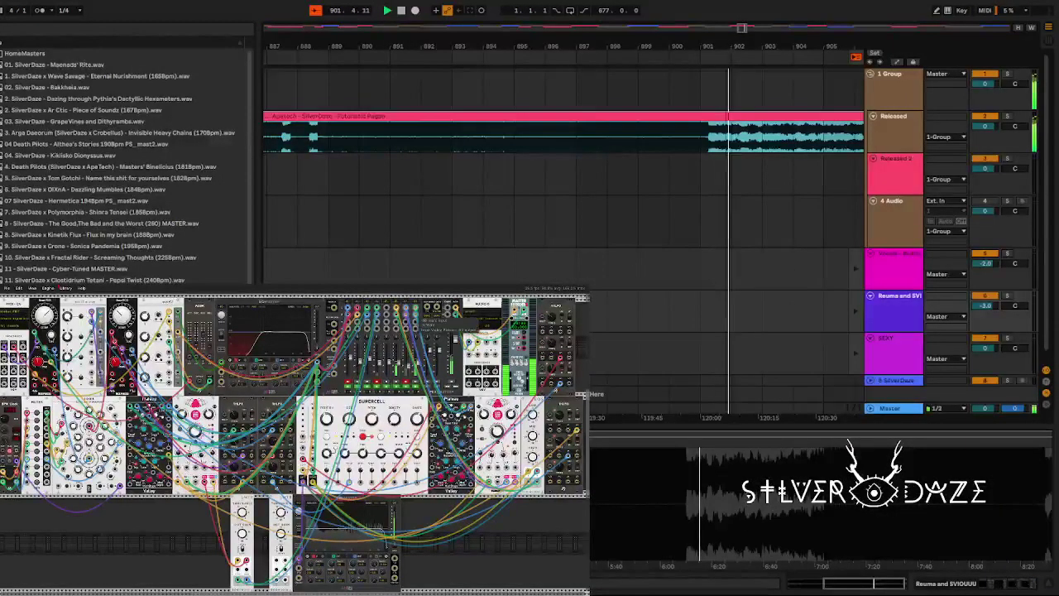
key(minus)
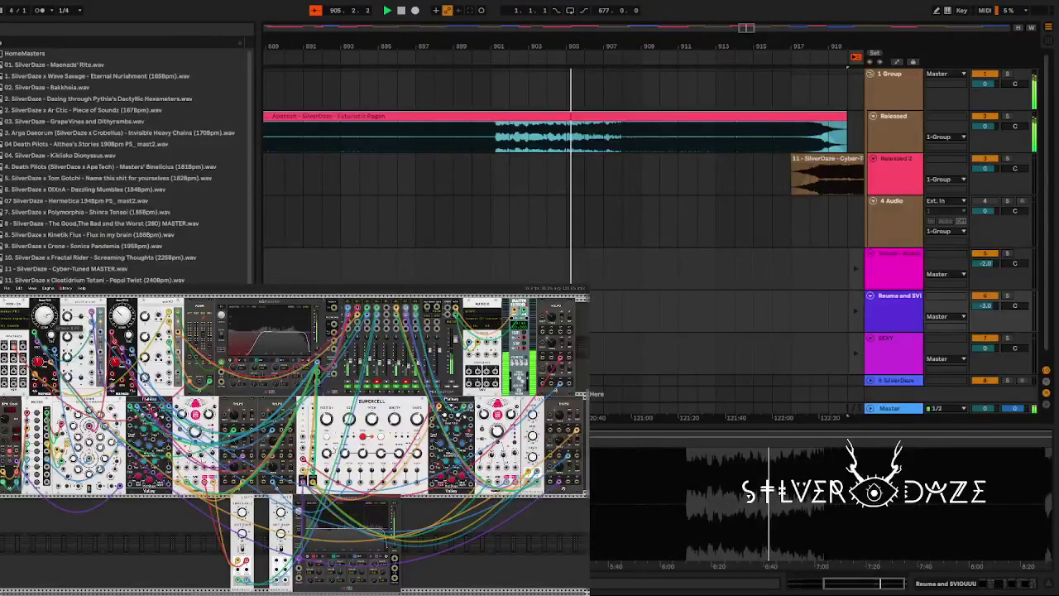
Try to remove the second large-knob module from the rack's upper row, and undo its removal.
key(Delete)
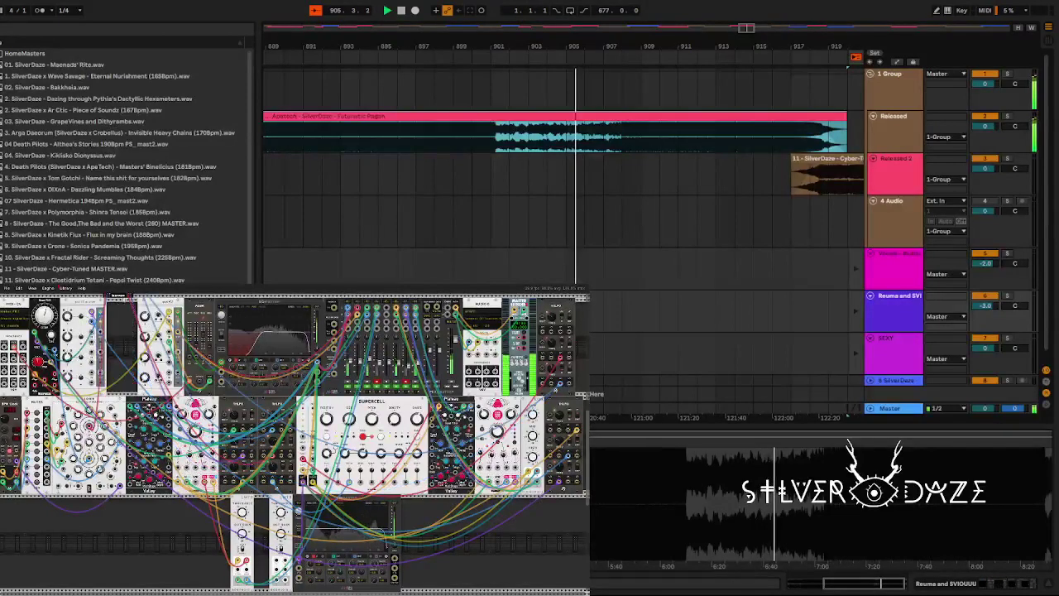
key(ctrl+z)
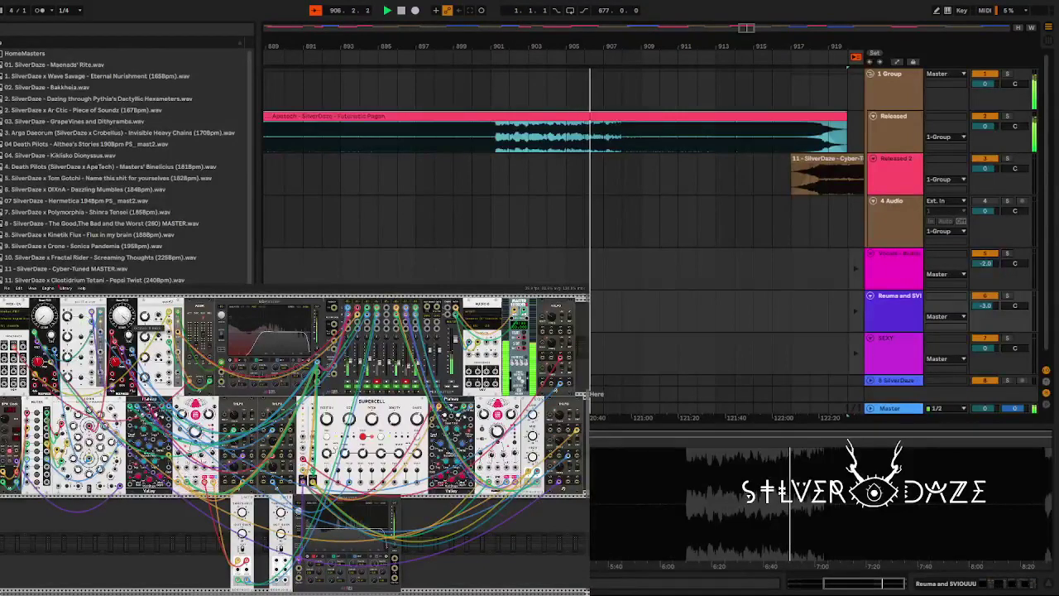
mouse_move(73, 320)
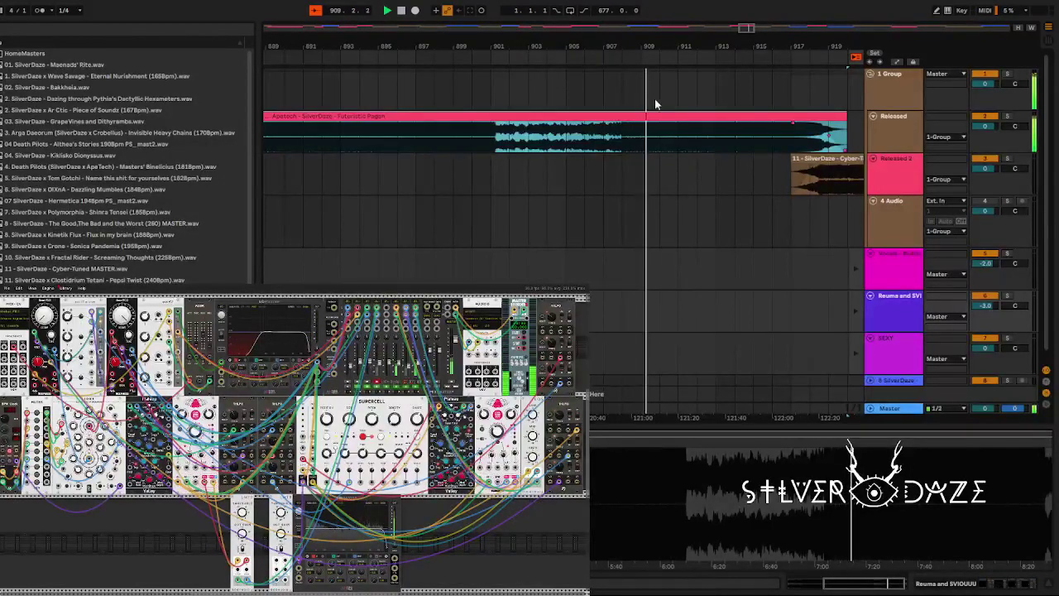
Move the Cyber-Tuned MASTER clip on Released 2 half a bar later, so it starts at 917.3 under Futuristic Pagan's ending.
drag(675, 46, 667, 70)
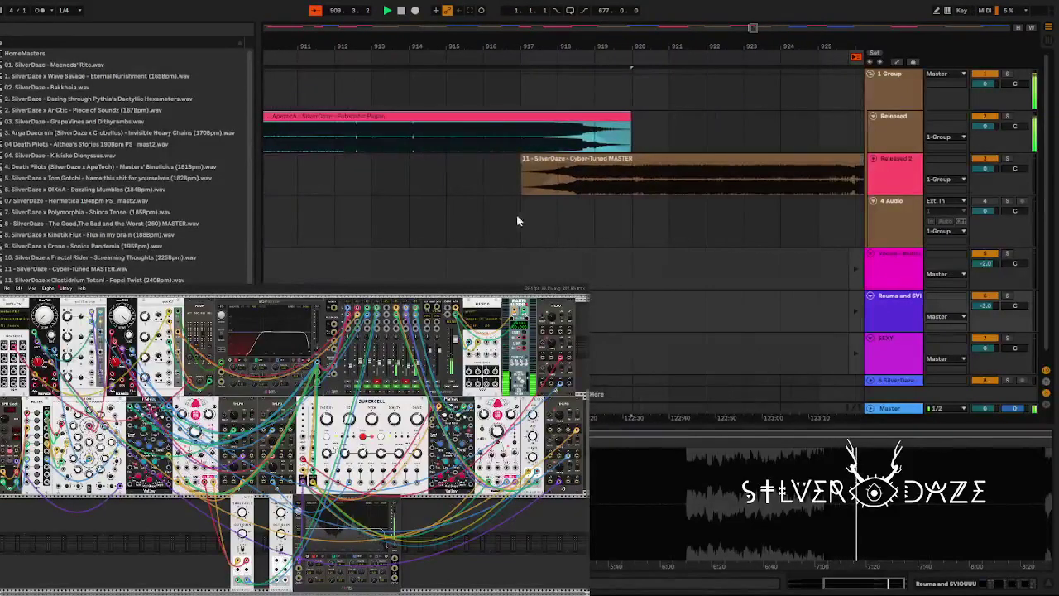
click(571, 157)
scroll(536, 168, up, 3)
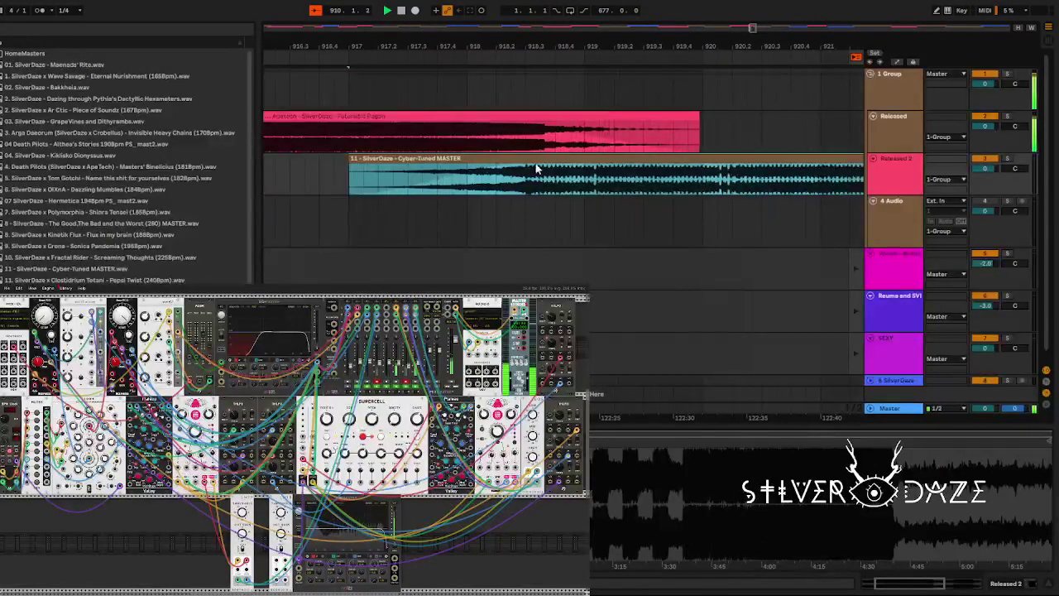
drag(537, 155, 586, 121)
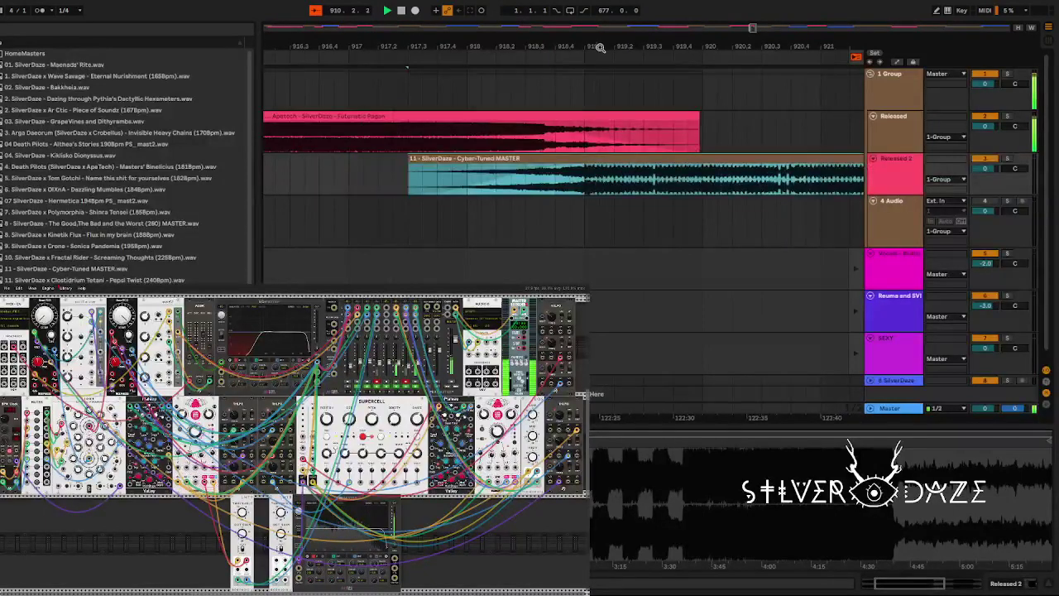
Lengthen the fade-out at the end of Cyber-Tuned MASTER to about half a bar, starting just before bar 952.
drag(601, 48, 603, 4)
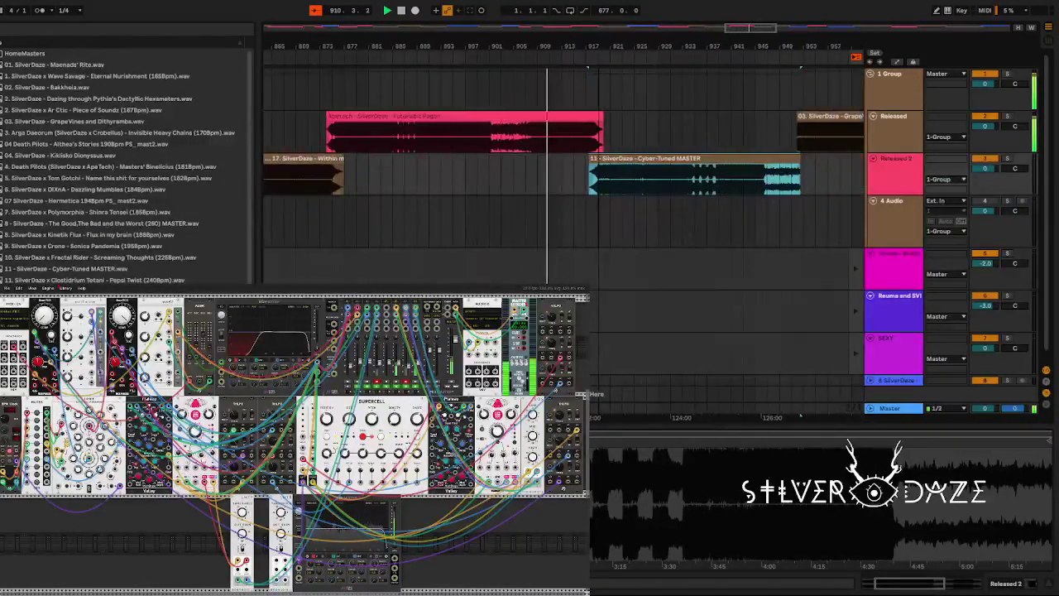
drag(790, 41, 790, 75)
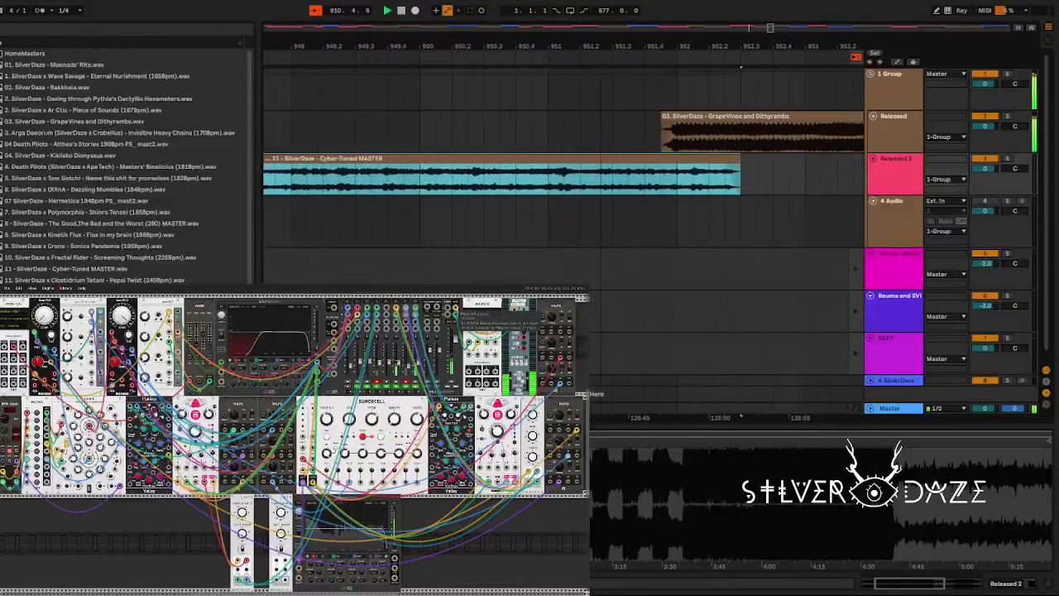
click(723, 170)
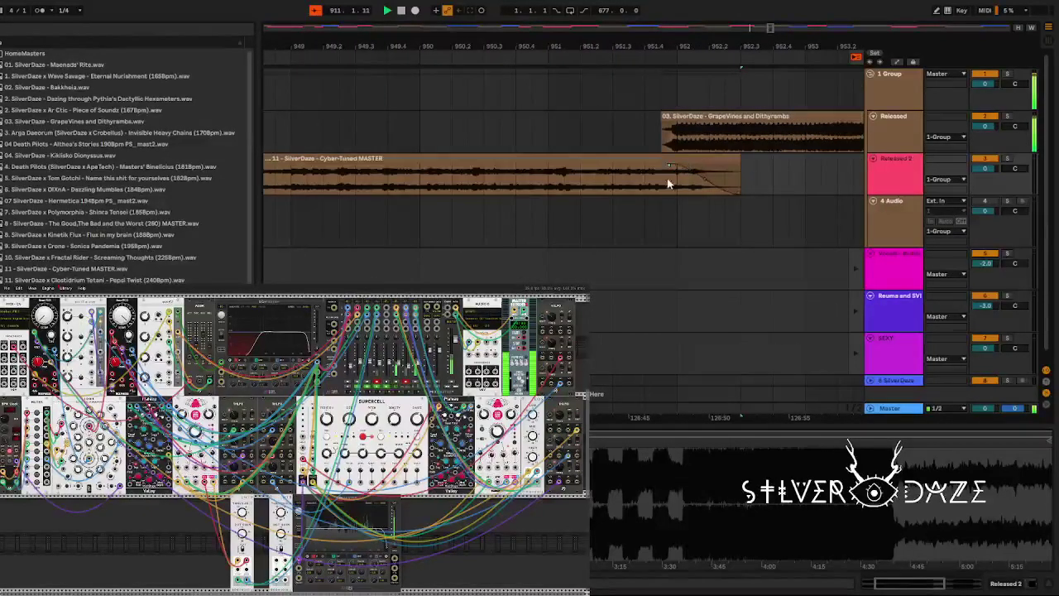
Follow playback from Futuristic Pagan through Cyber-Tuned MASTER towards GrapeVines and Dithyrambs, checking the session clip grid along the way.
mouse_move(682, 26)
mouse_down()
mouse_move(670, 108)
mouse_move(671, 15)
mouse_up()
drag(445, 52, 533, 46)
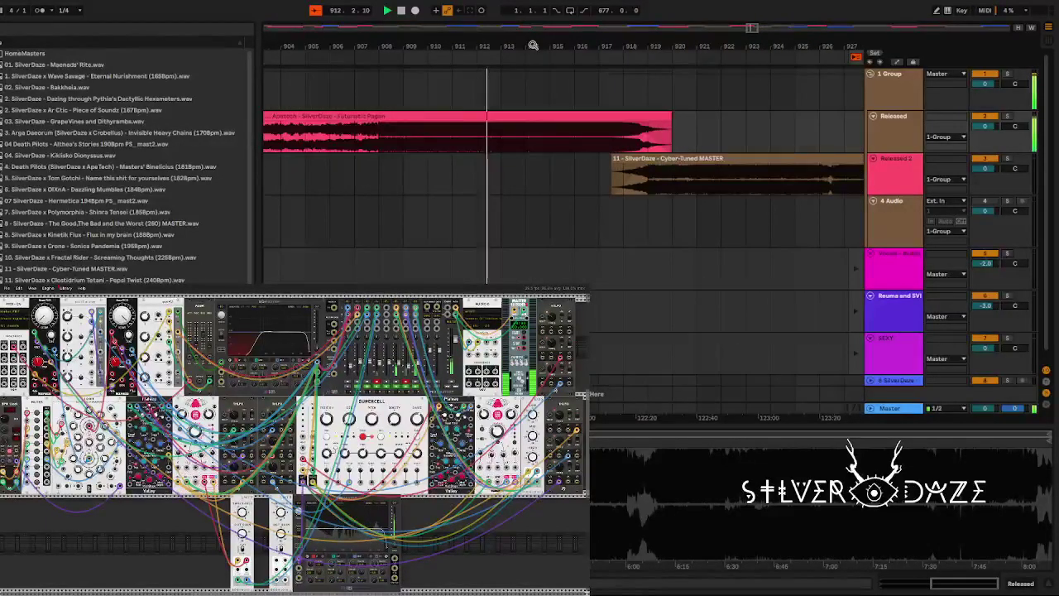
key(Tab)
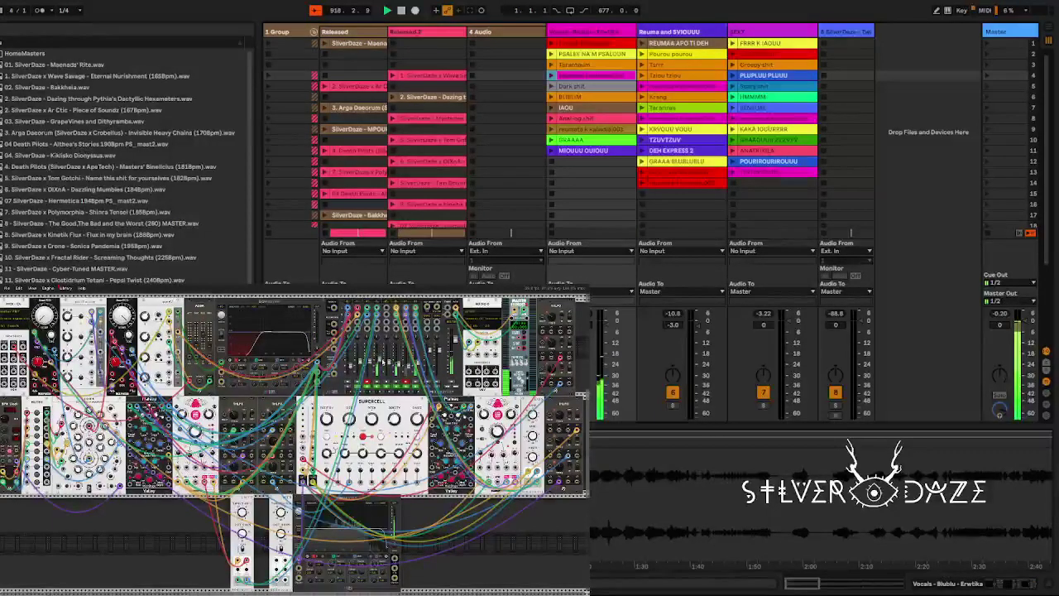
key(Tab)
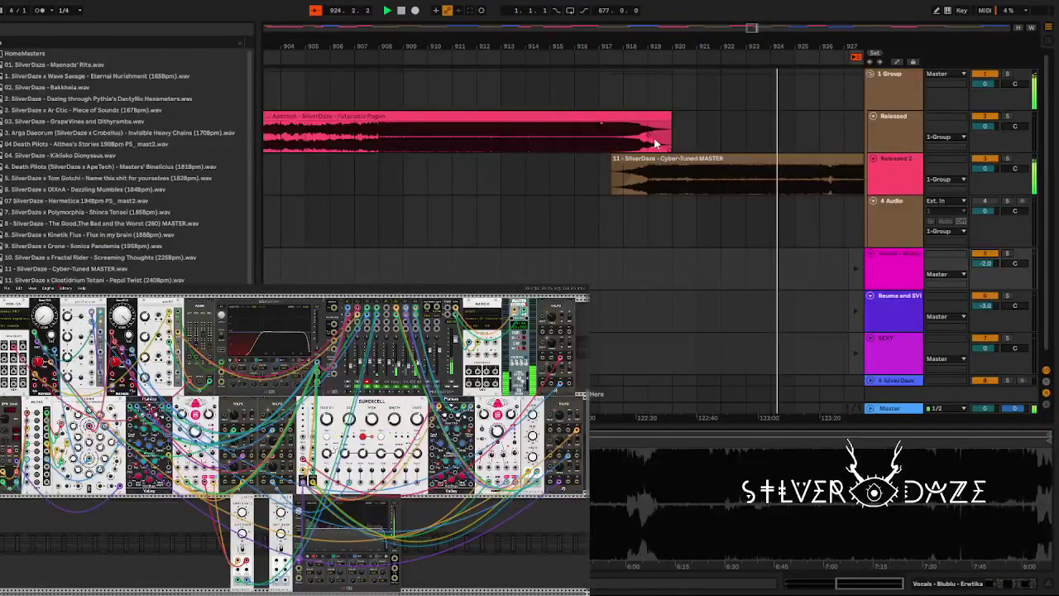
mouse_move(765, 31)
mouse_down()
mouse_move(766, 66)
mouse_move(766, 41)
mouse_up()
drag(355, 33, 355, 41)
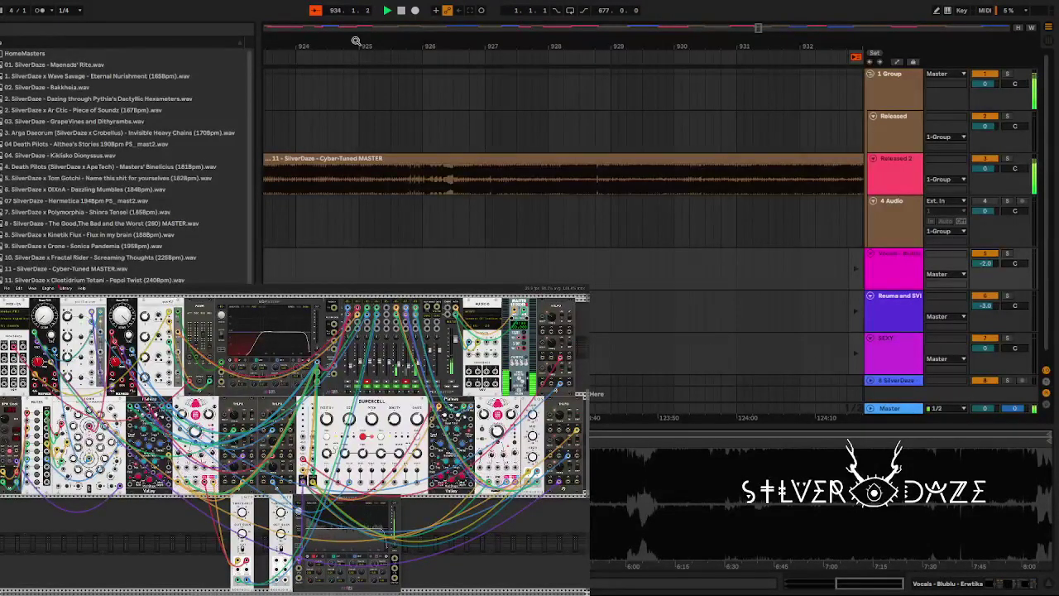
drag(546, 41, 283, 56)
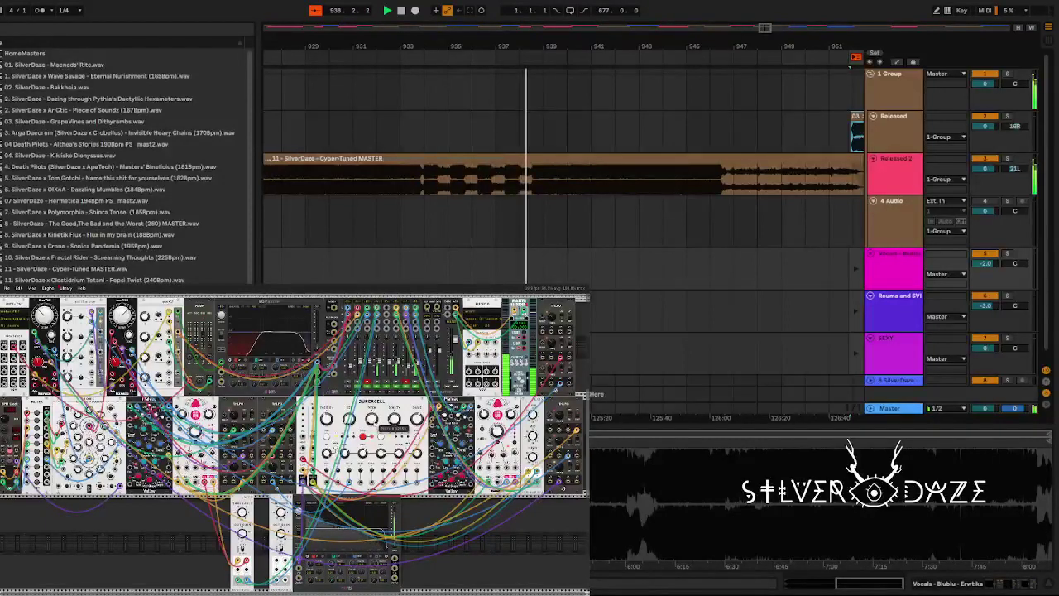
mouse_move(372, 421)
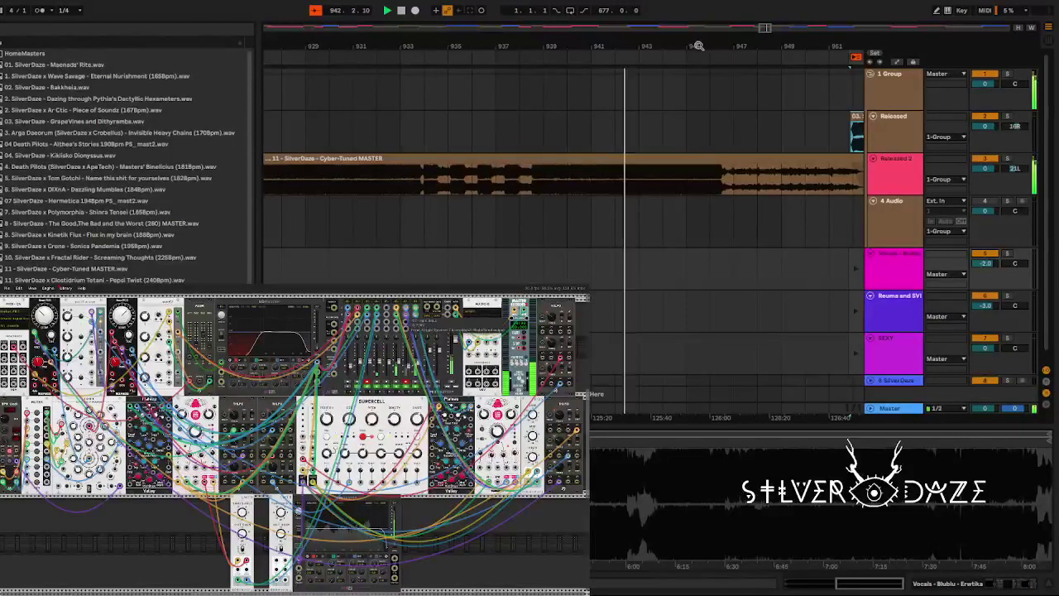
drag(697, 46, 435, 43)
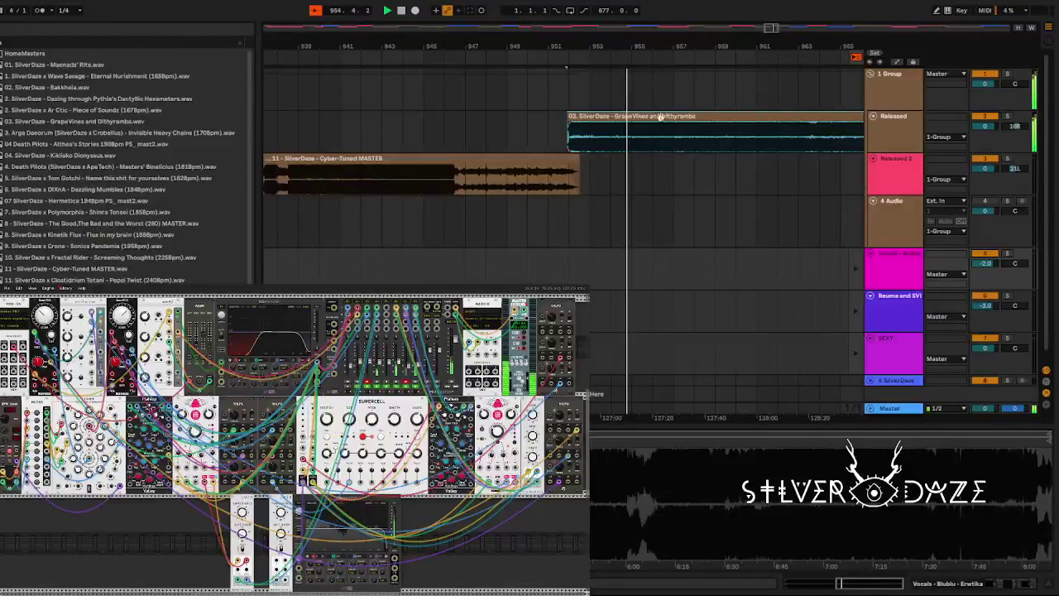
Reset the panning of the Released and Released 2 tracks to centre while GrapeVines and Dithyrambs plays.
drag(652, 43, 612, 20)
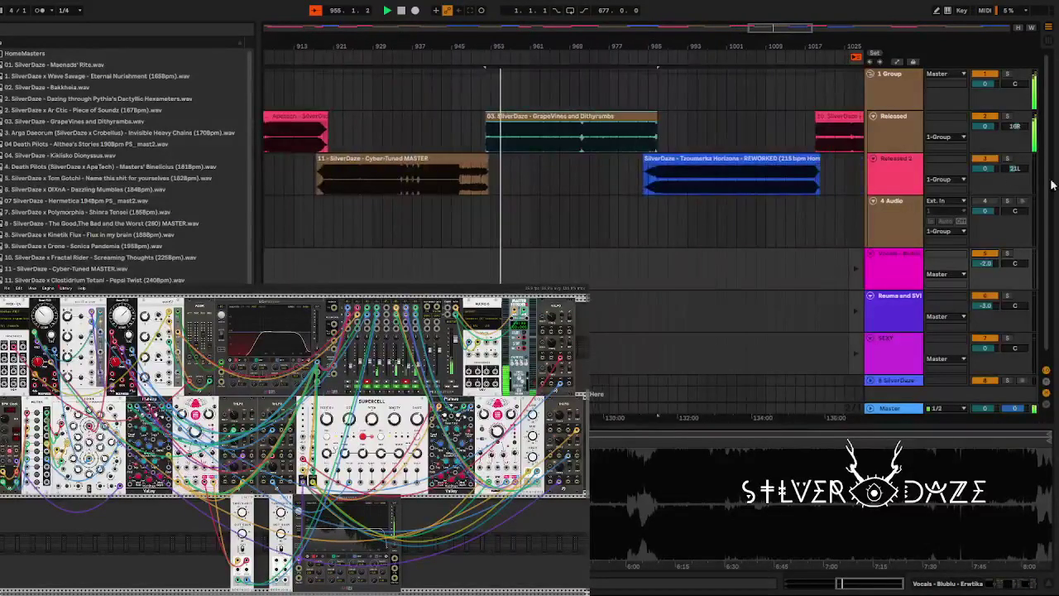
click(1011, 169)
key(Delete)
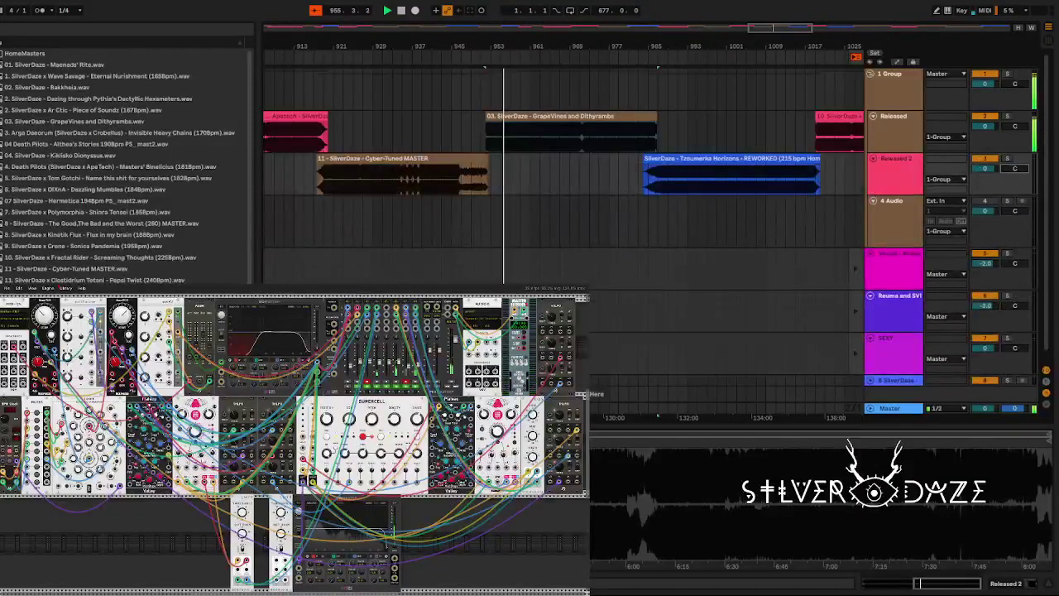
Trim the end of GrapeVines and Dithyrambs slightly and give it a fade-out of about half a bar before bar 987.
drag(559, 41, 560, 23)
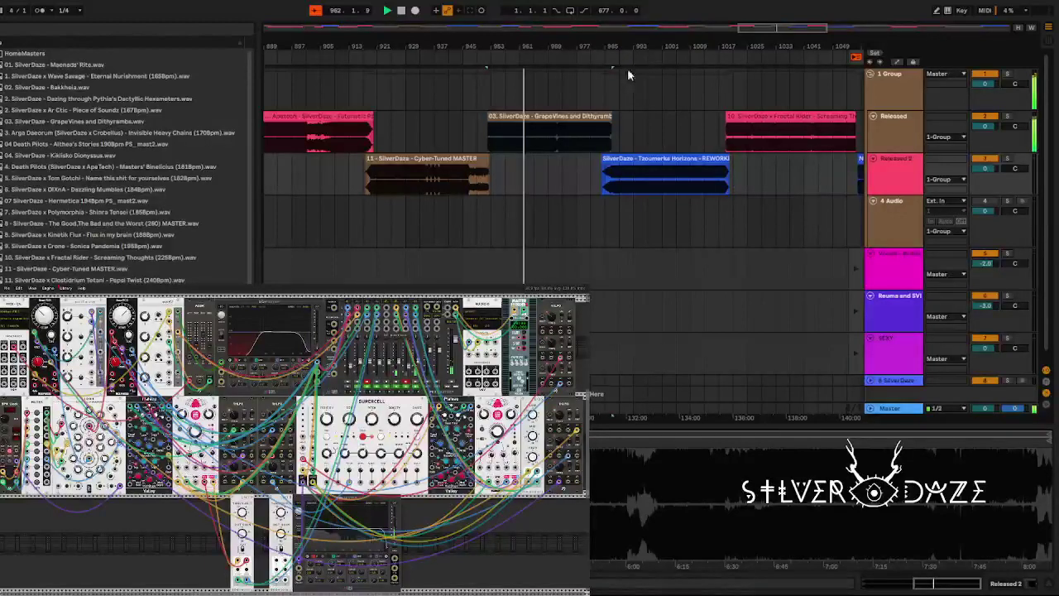
key(plus)
key(plus)
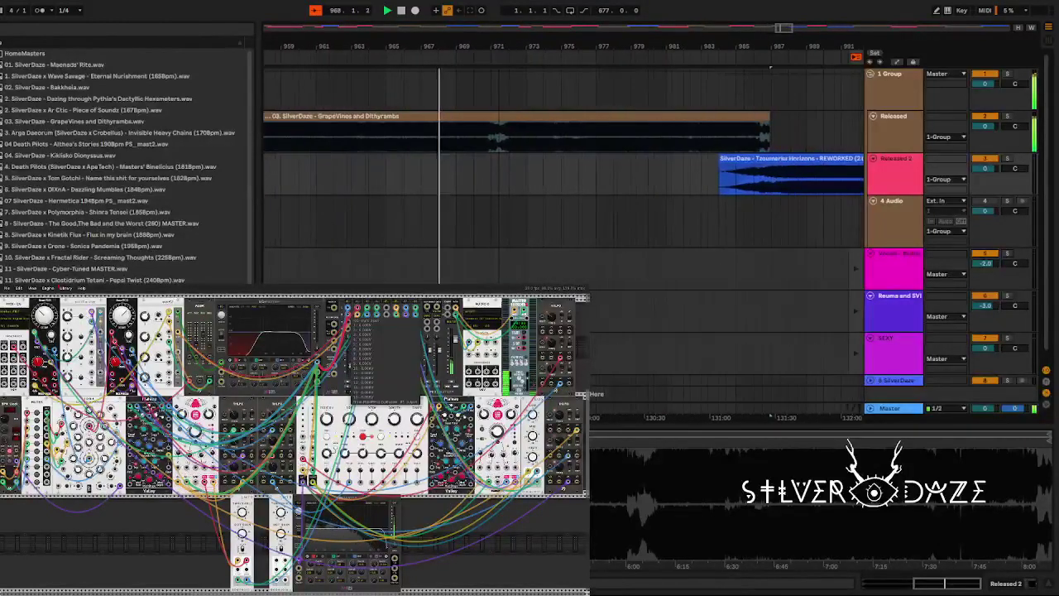
drag(497, 45, 497, 46)
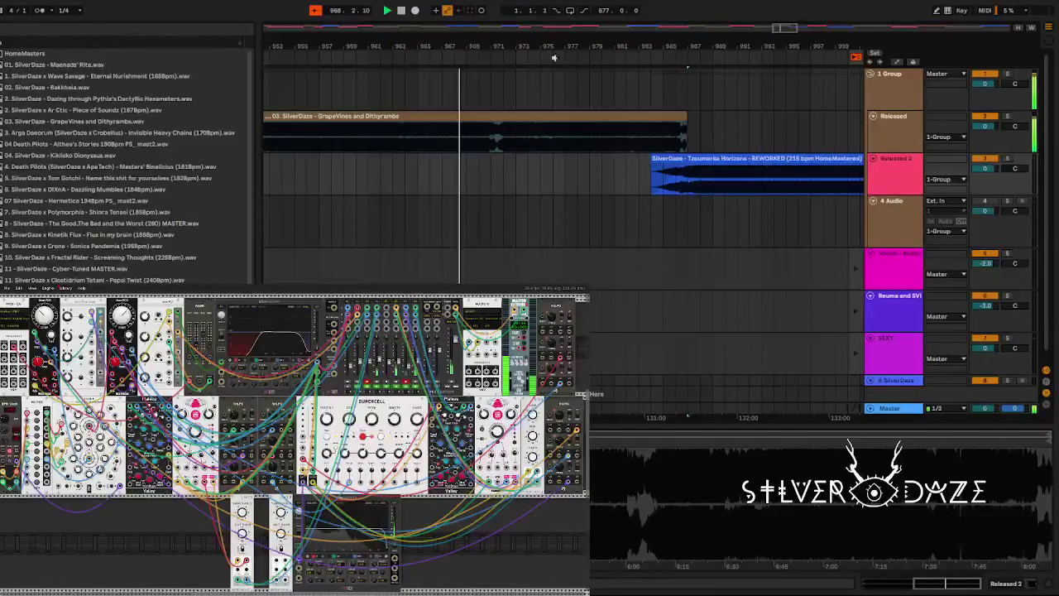
drag(554, 58, 697, 143)
click(699, 129)
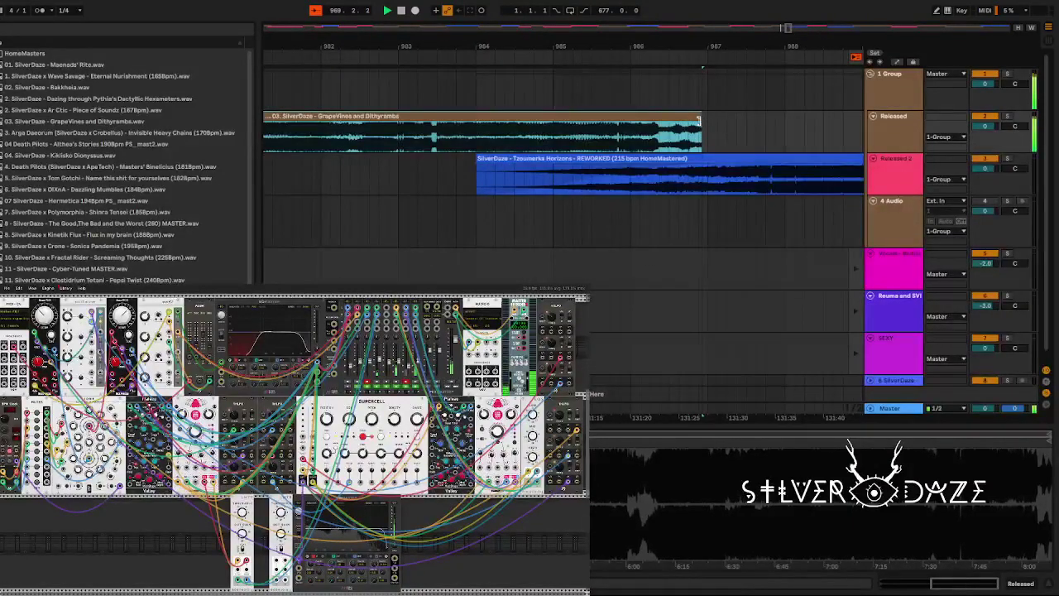
drag(699, 122, 658, 132)
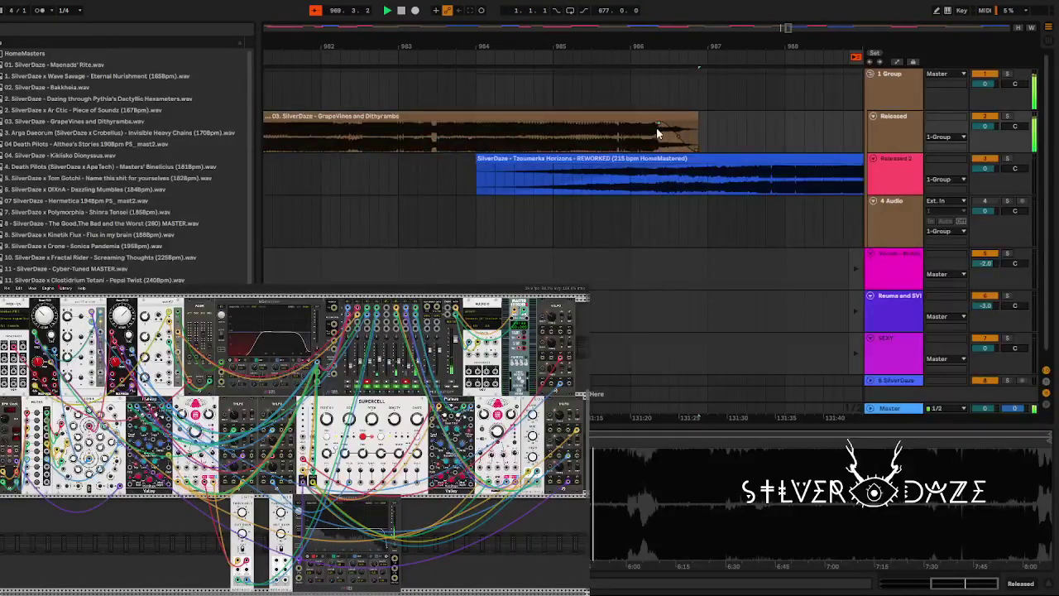
Shift the Tzoumerka Horizons clip's audio slightly later on Released 2 and extend the clip's start back to bar 984.
click(657, 174)
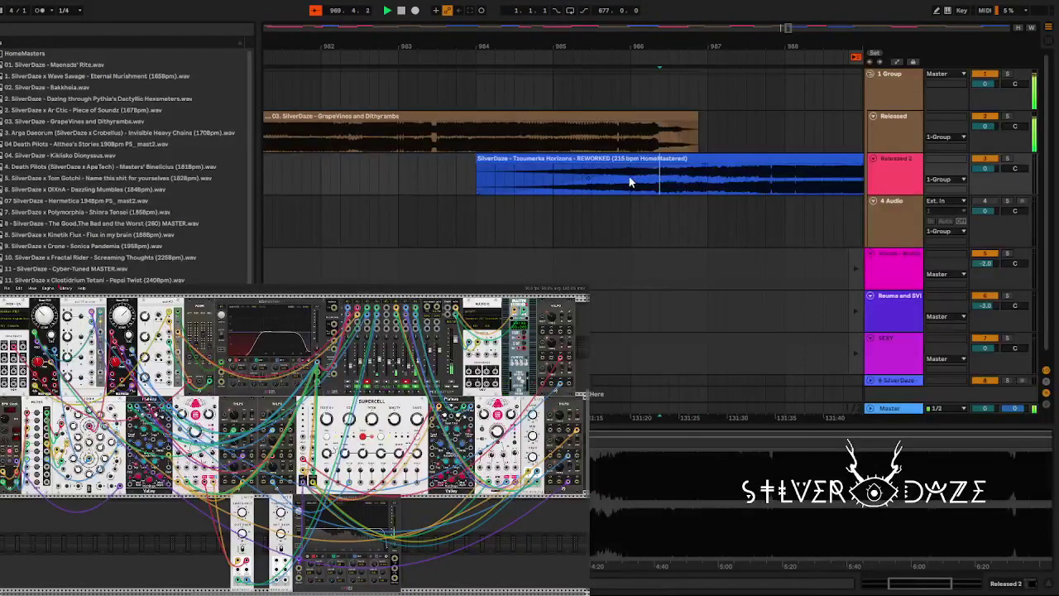
click(630, 161)
drag(630, 160, 480, 164)
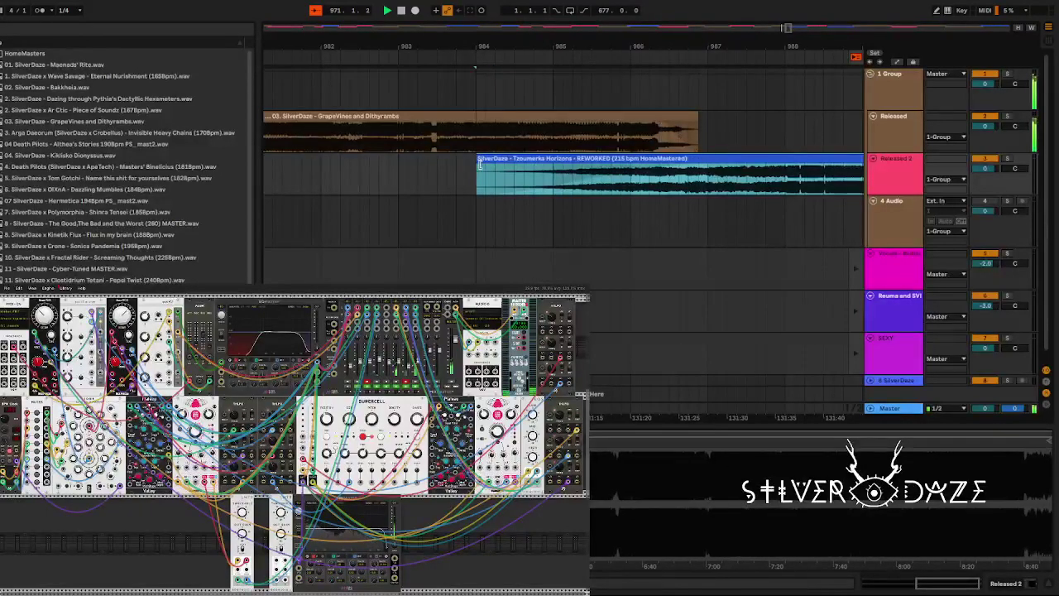
Follow playback from GrapeVines and Dithyrambs through its overlap into Tzoumerka Horizons and check the upcoming transition around bar 1019.
mouse_move(529, 51)
mouse_down()
mouse_move(530, 33)
mouse_move(499, 61)
mouse_move(427, 79)
mouse_up()
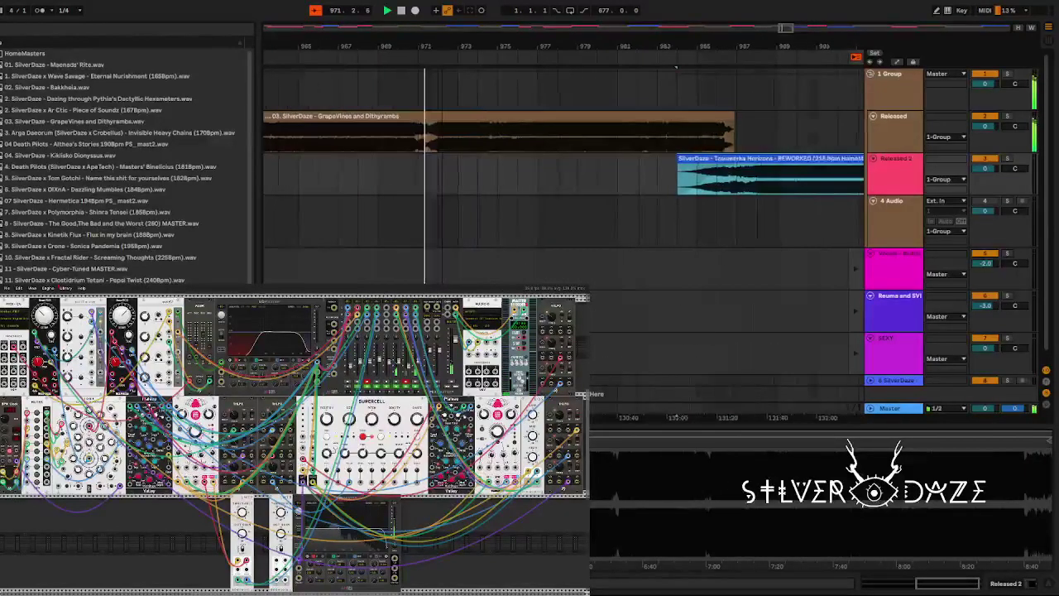
key(minus)
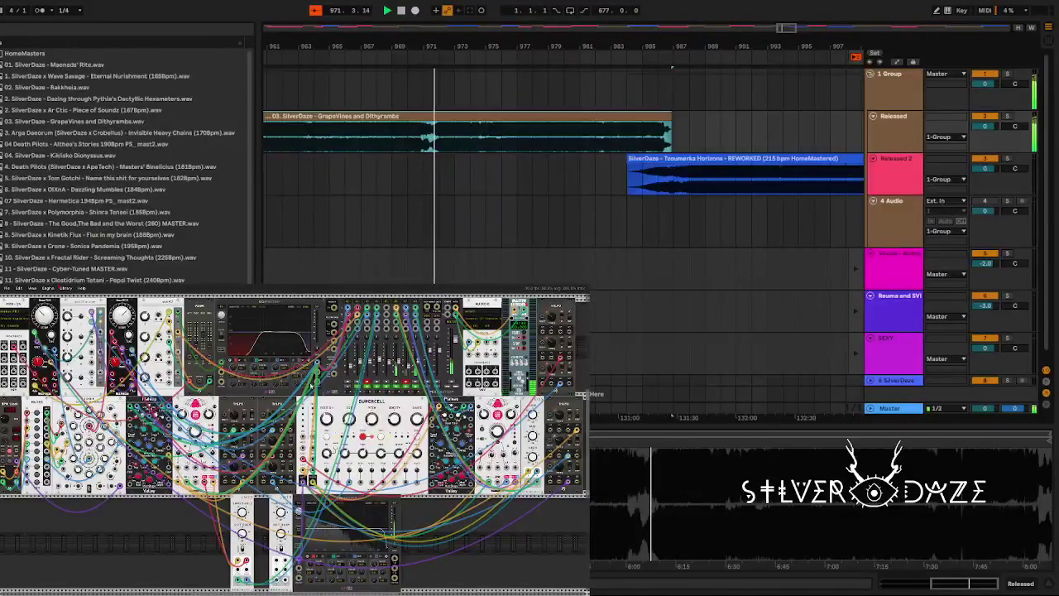
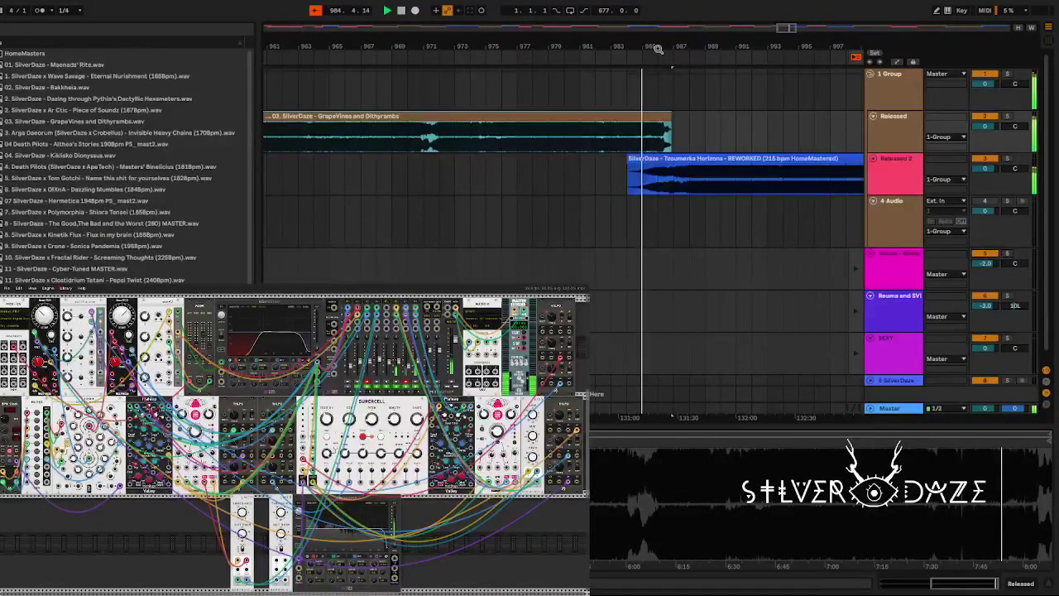
drag(658, 50, 645, 46)
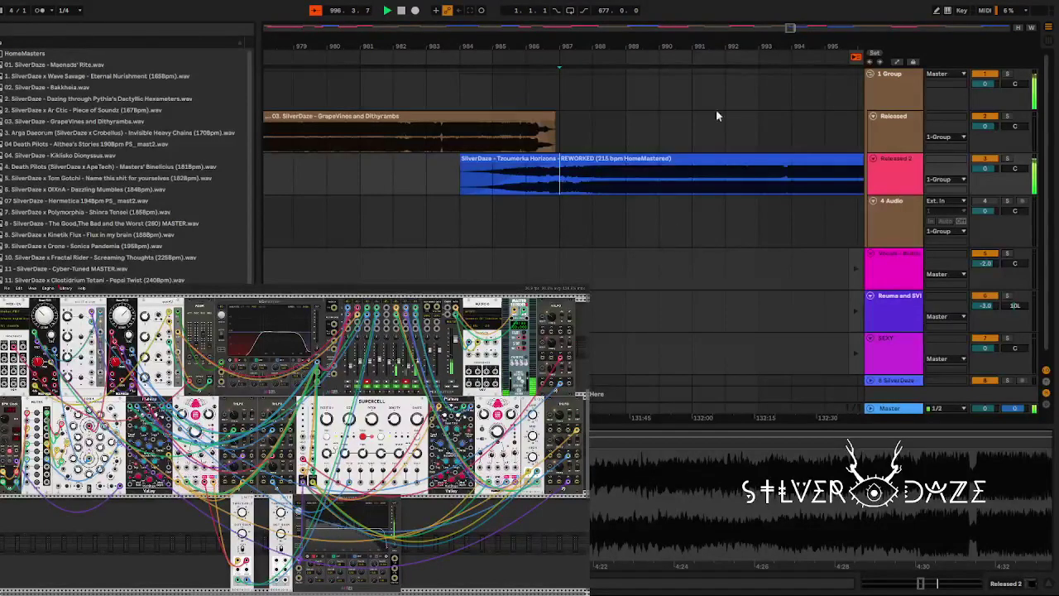
scroll(563, 173, down, 3)
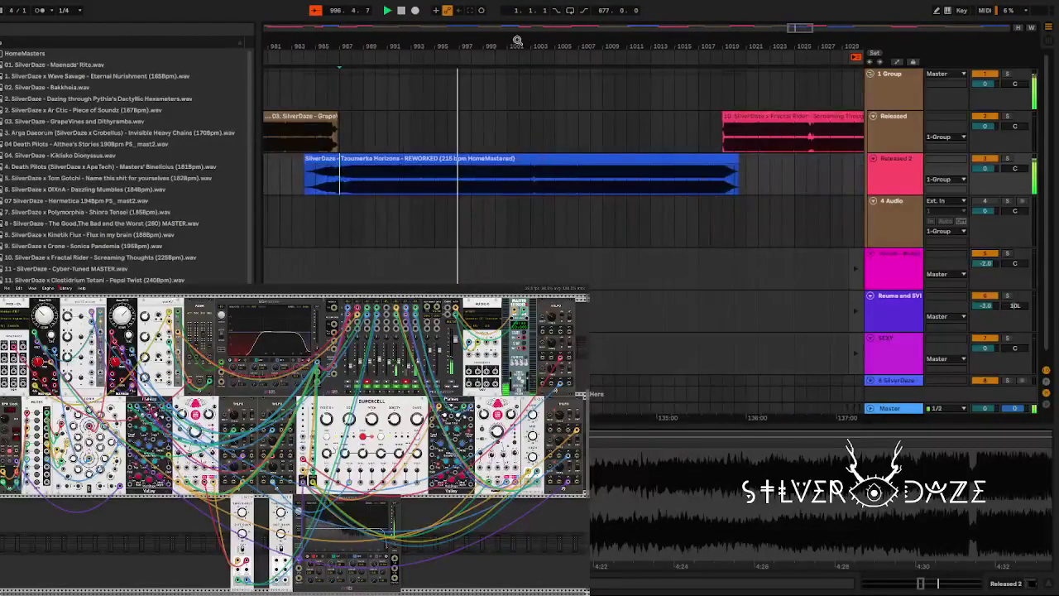
drag(492, 40, 491, 58)
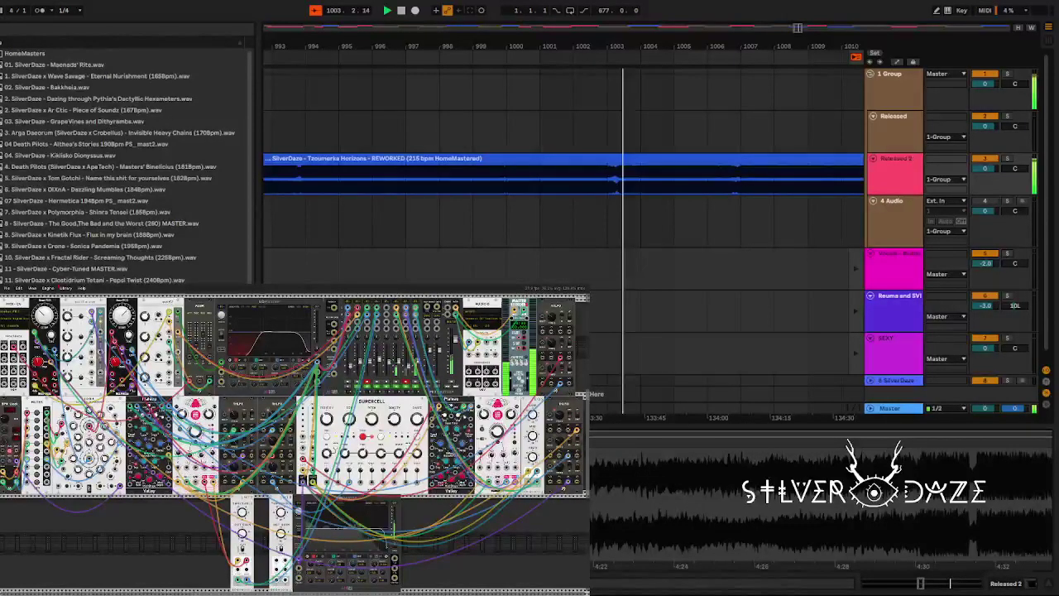
key(minus)
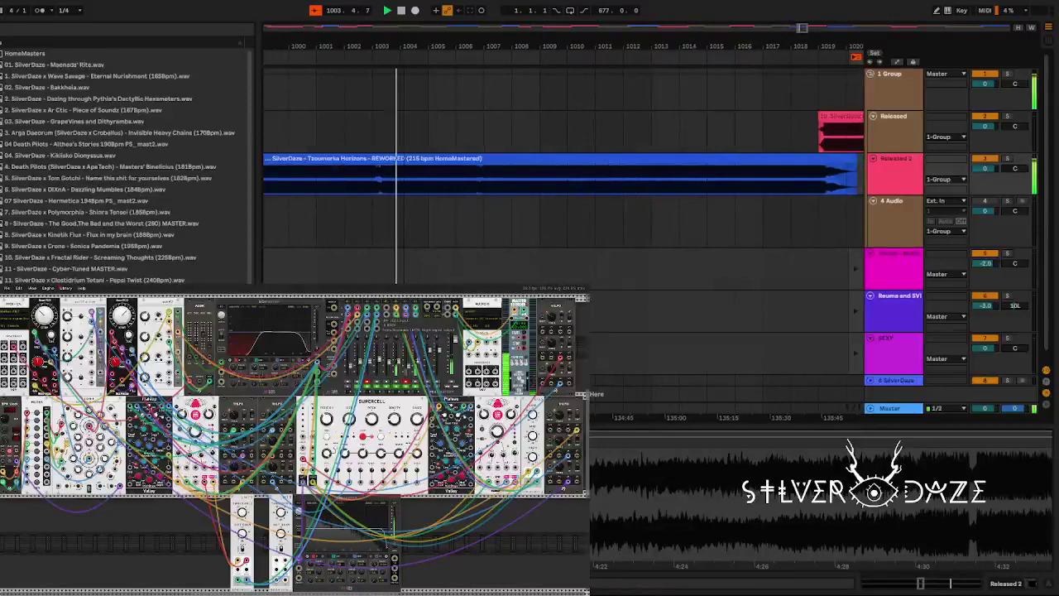
Try shifting the Screaming Thoughts clip on Released about one beat later, and return its start to bar 1019.
key(plus)
key(plus)
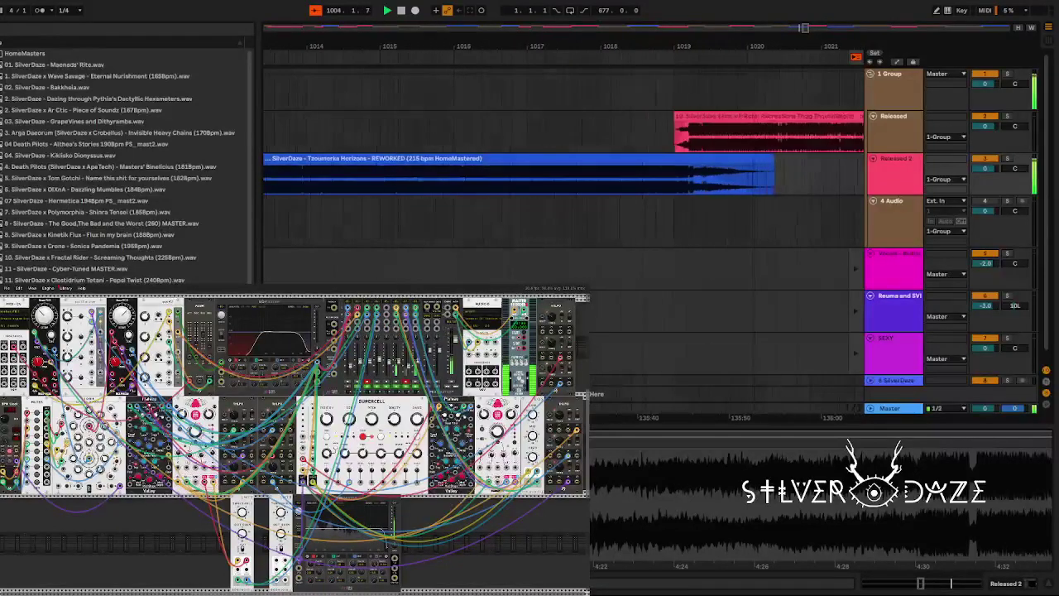
key(plus)
click(675, 124)
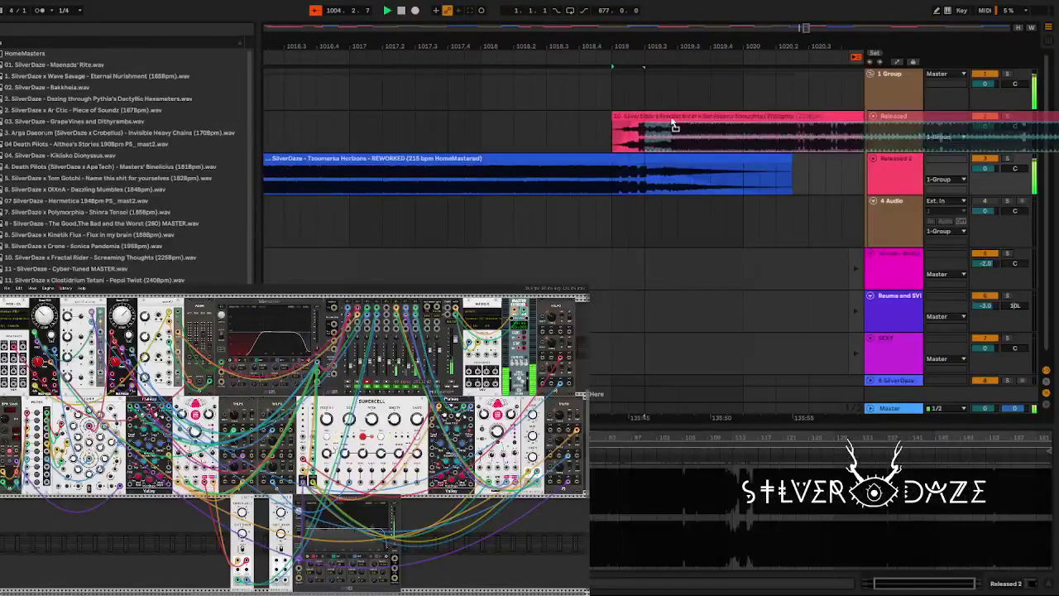
drag(674, 124, 649, 130)
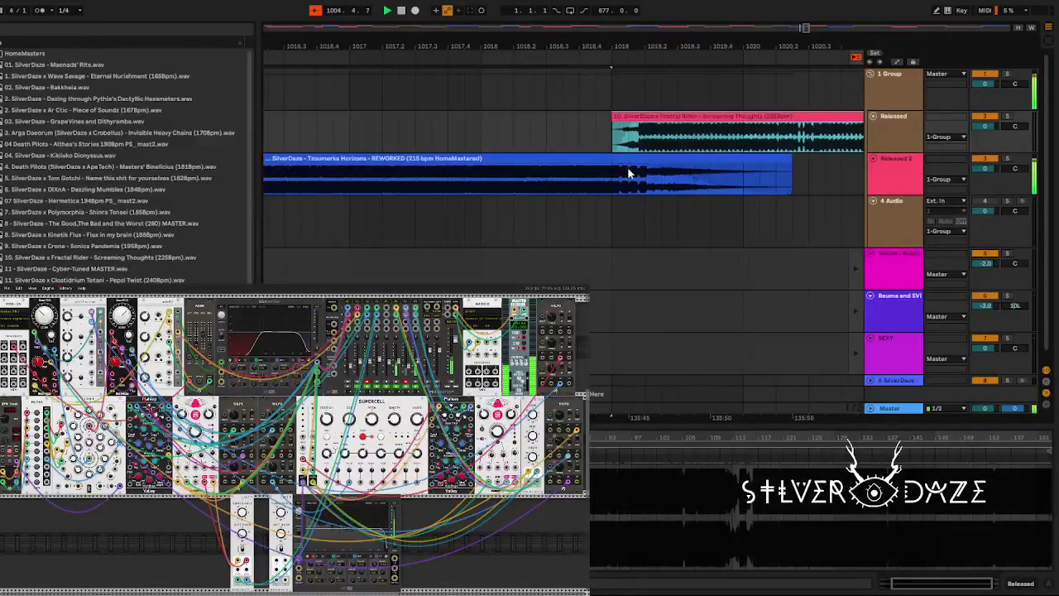
Check the faded end of the Tzoumerka Horizons clip and follow playback towards its transition into Screaming Thoughts at bar 1019.
click(624, 164)
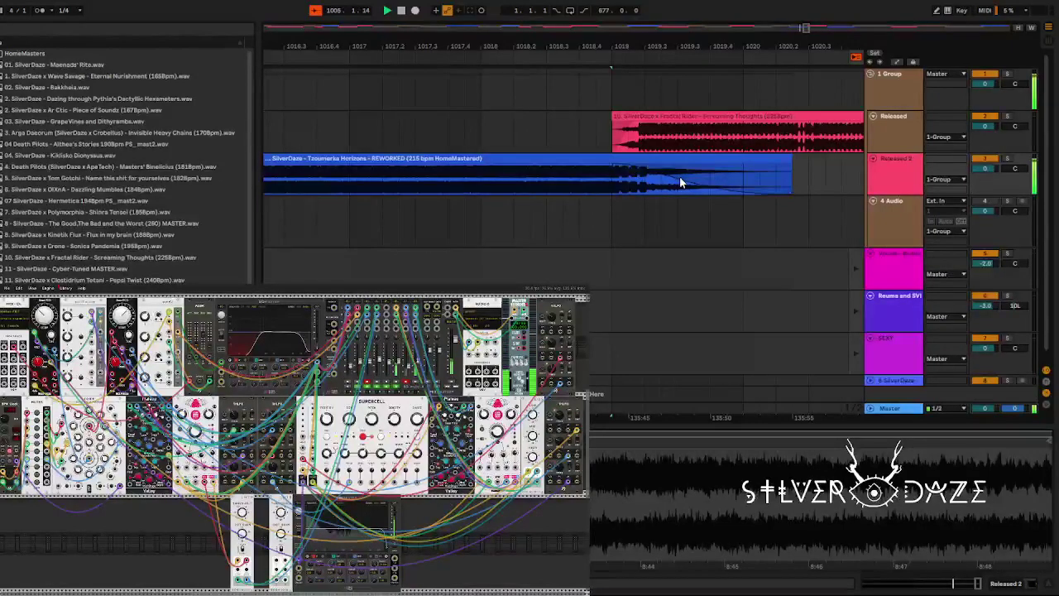
mouse_move(662, 47)
mouse_down()
mouse_move(656, 38)
mouse_move(655, 49)
mouse_up()
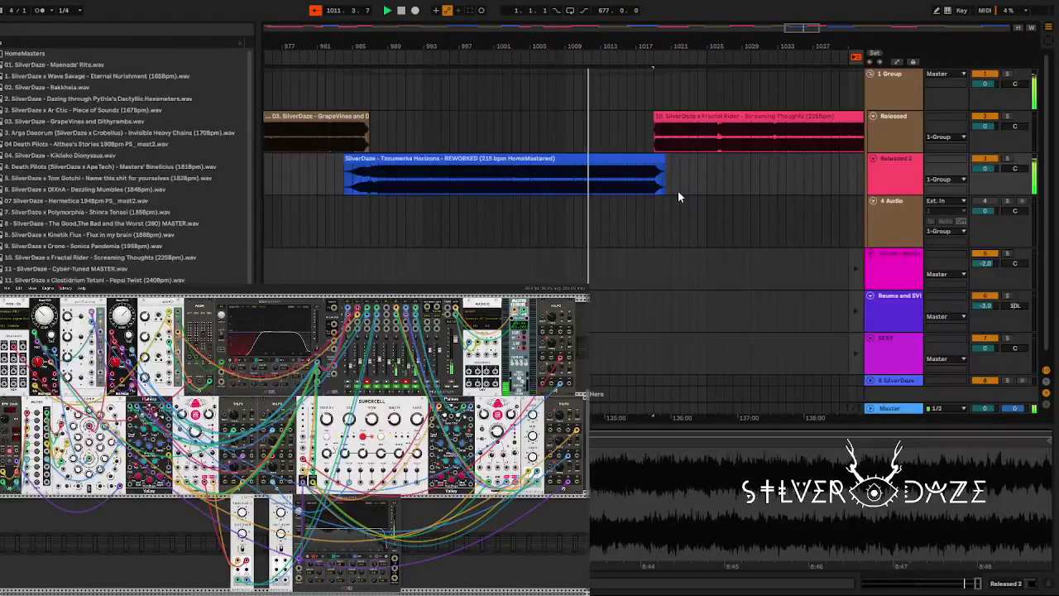
drag(607, 35, 608, 38)
scroll(509, 63, up, 5)
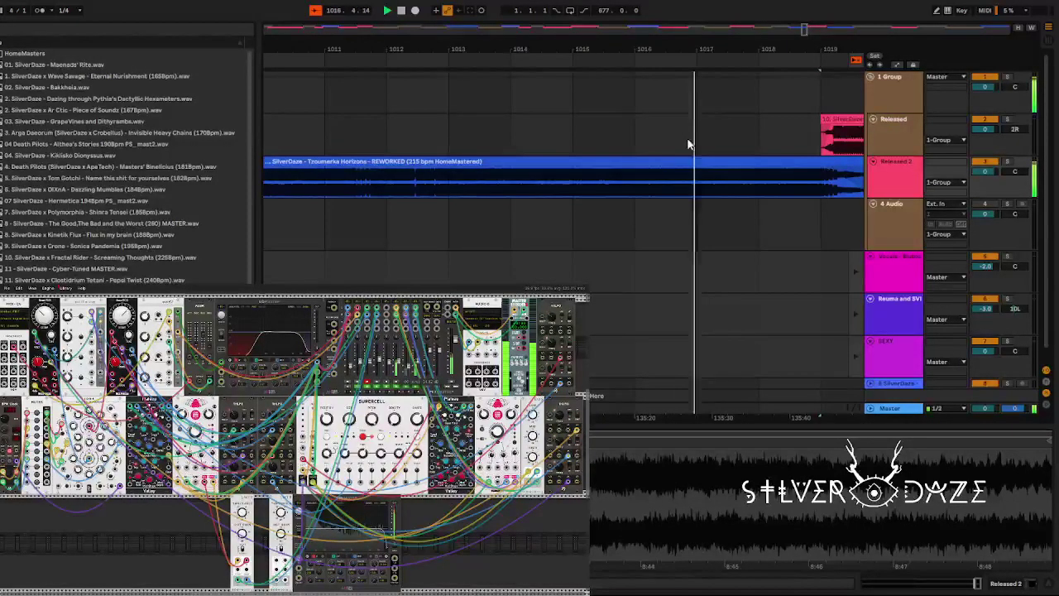
drag(734, 48, 443, 49)
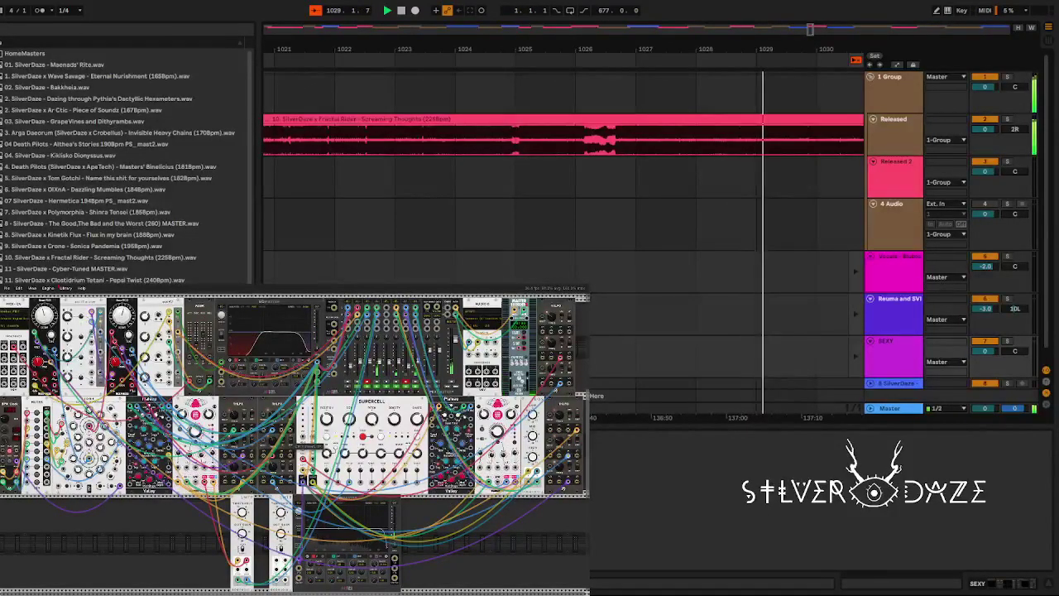
Move the Nakba - Aut-Esc clip on Released 2 about a quarter beat earlier so it overlaps the end of Screaming Thoughts more.
drag(692, 52, 369, 91)
click(417, 118)
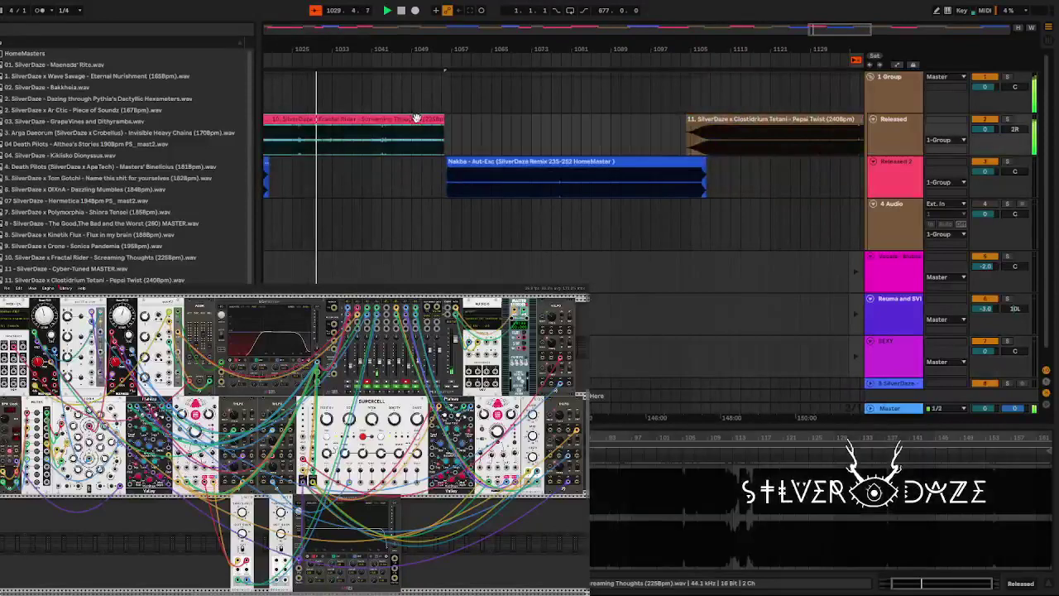
drag(445, 74, 439, 145)
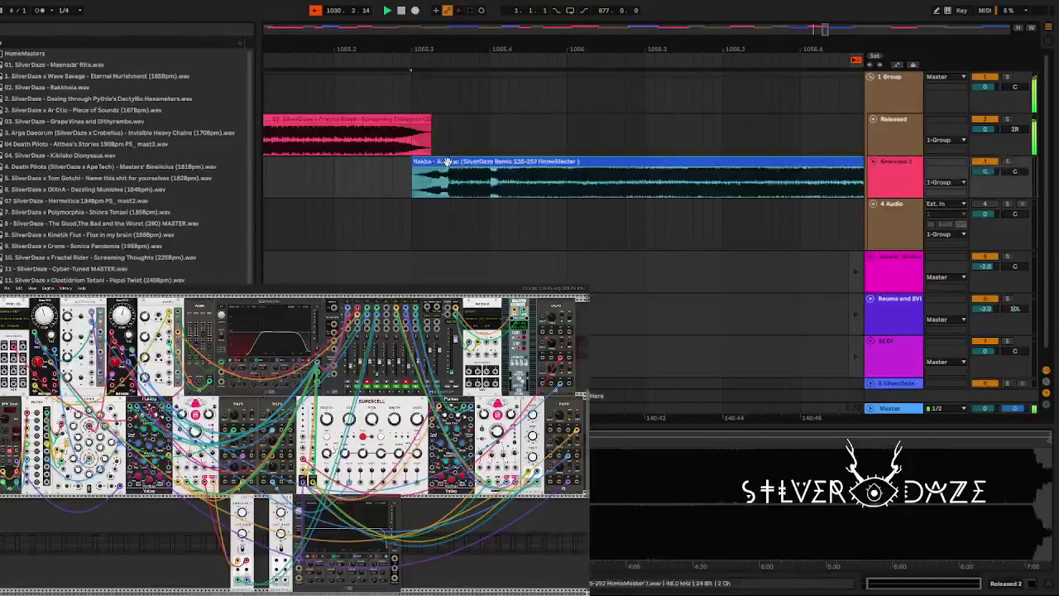
mouse_move(447, 161)
mouse_down()
mouse_move(397, 162)
mouse_move(428, 162)
mouse_up()
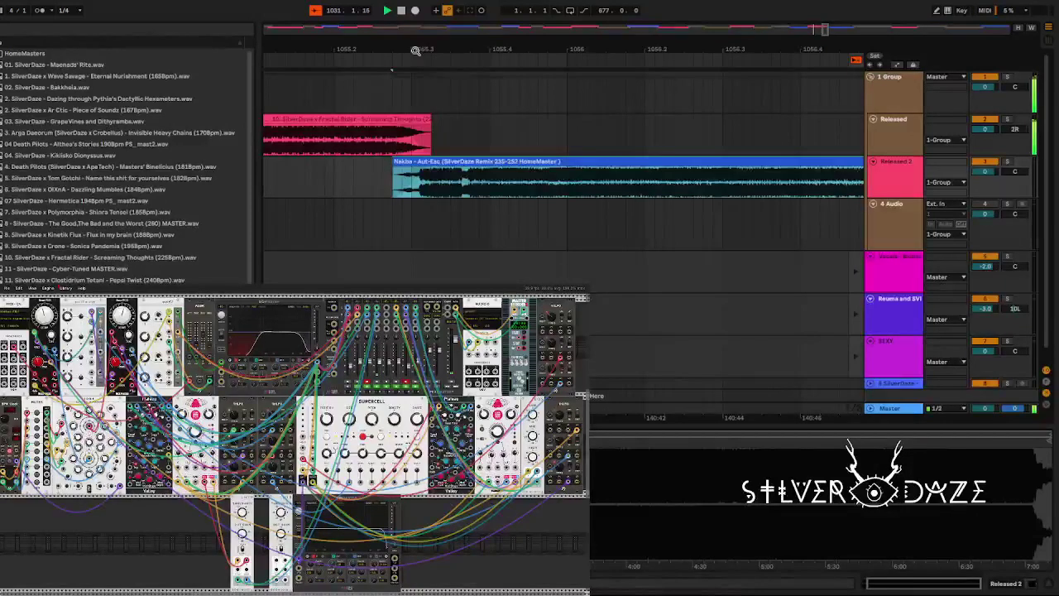
Follow playback from Screaming Thoughts into Nakba - Aut-Esc and examine the upcoming overlap with Pepsi Twist around bars 1104 to 1107.
drag(416, 49, 463, 50)
drag(376, 52, 377, 50)
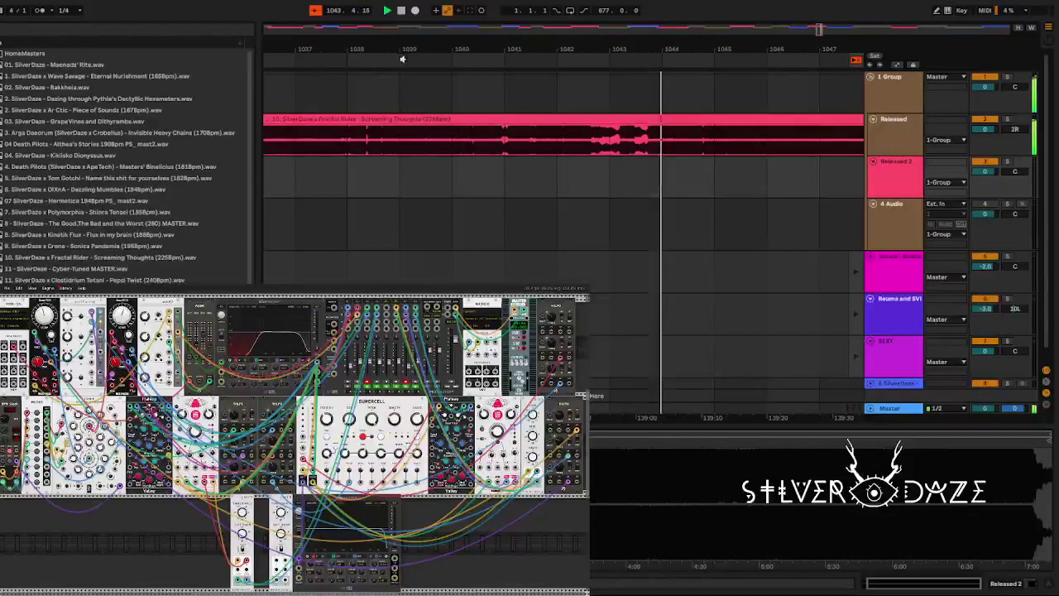
drag(402, 59, 525, 47)
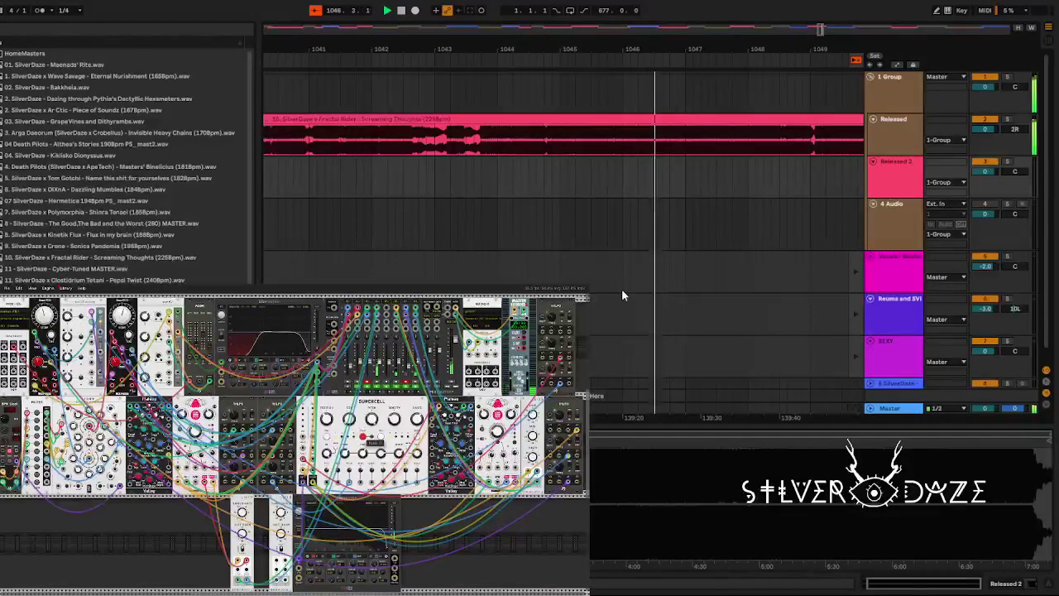
key(minus)
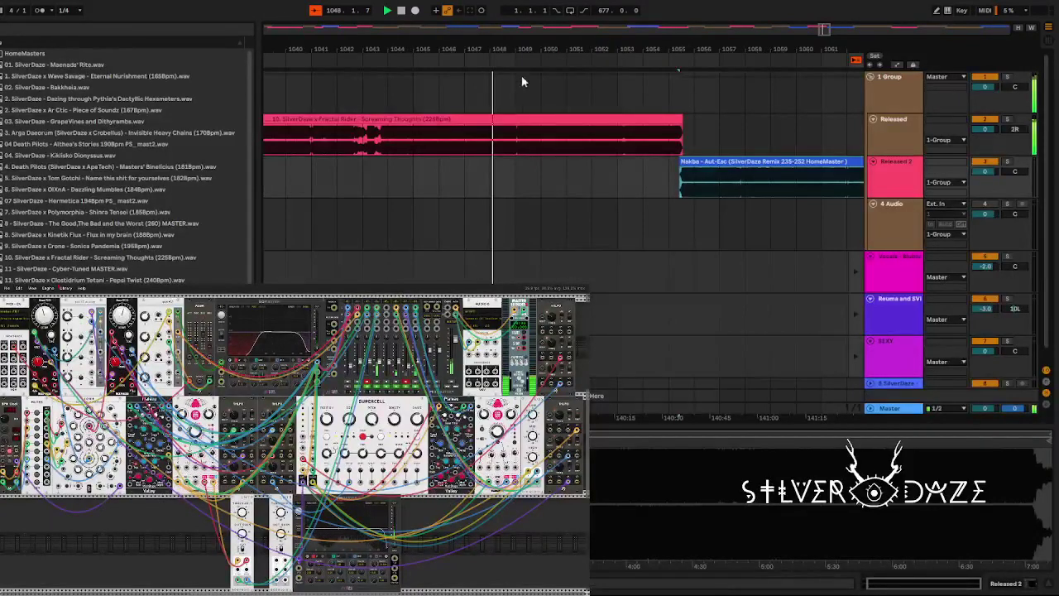
drag(519, 33, 520, 39)
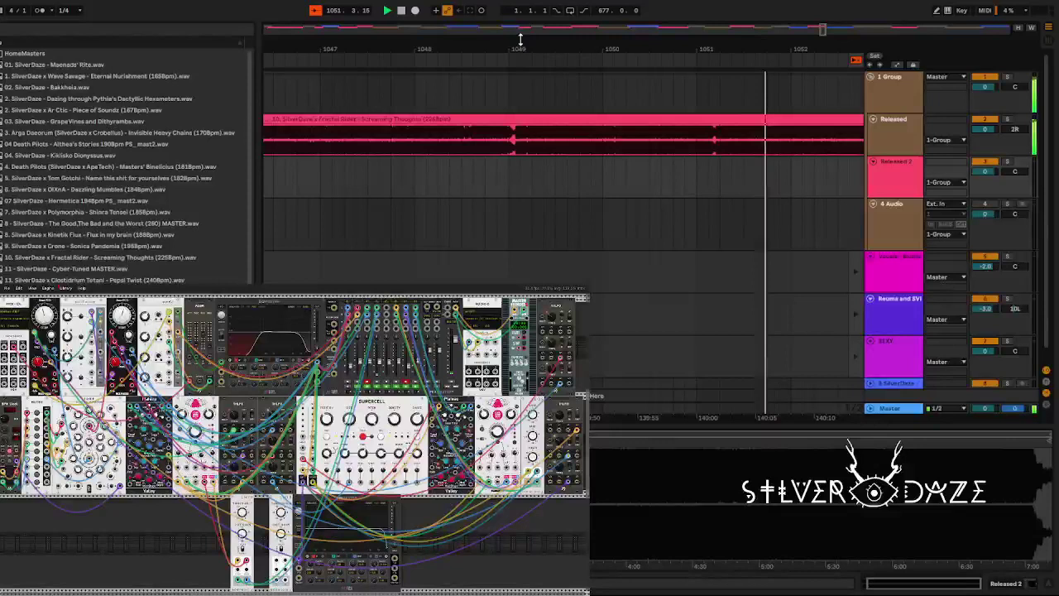
drag(519, 39, 264, 44)
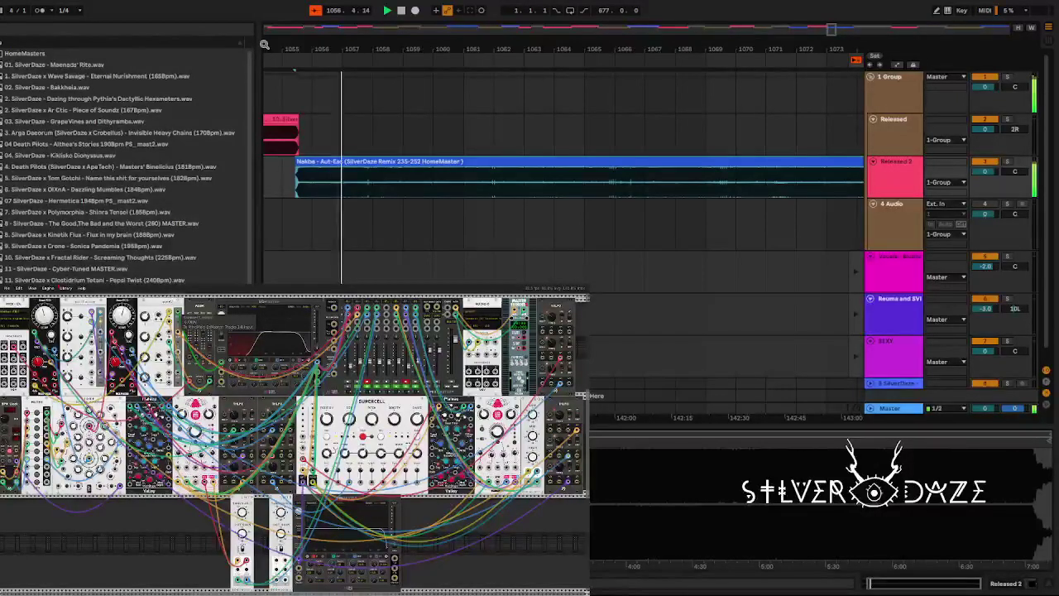
drag(265, 44, 591, 167)
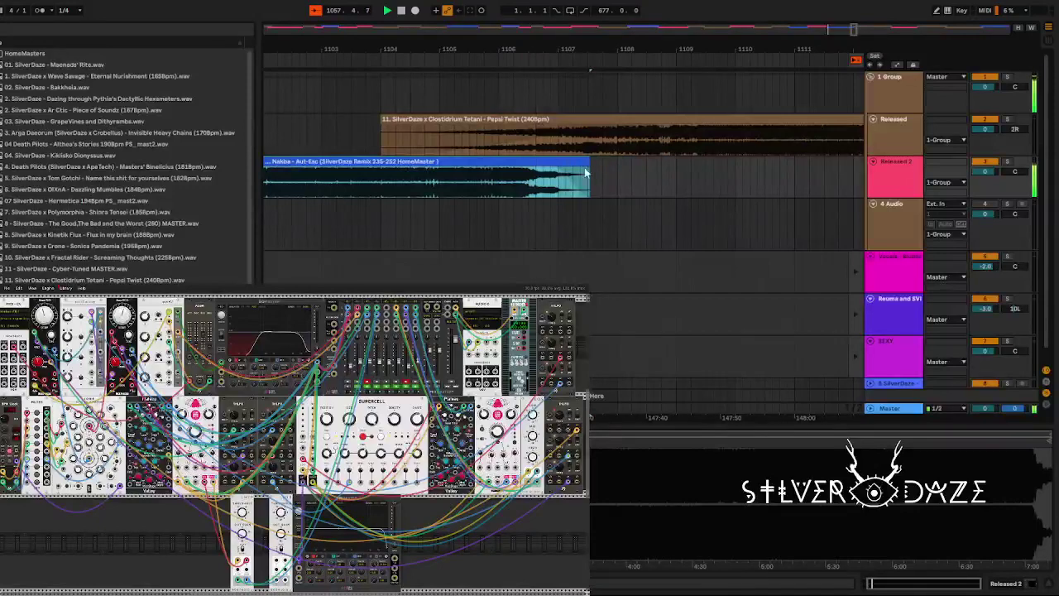
scroll(591, 167, down, 6)
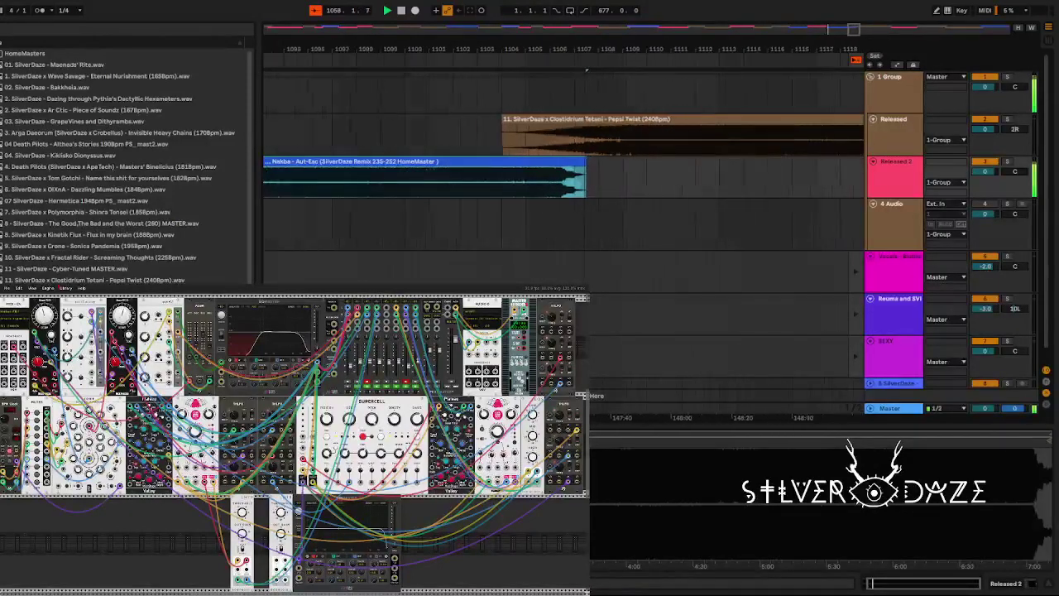
scroll(620, 170, down, 3)
key(space)
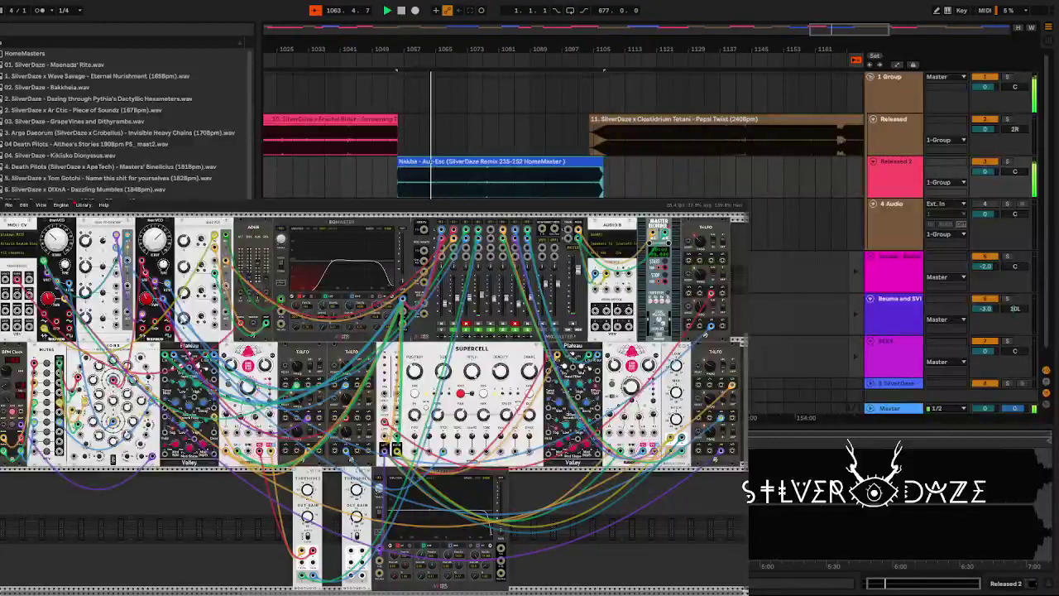
Follow playback through Nakba - Aut-Esc and return the Released track's pan to center before Pepsi Twist begins.
mouse_move(466, 374)
mouse_move(480, 415)
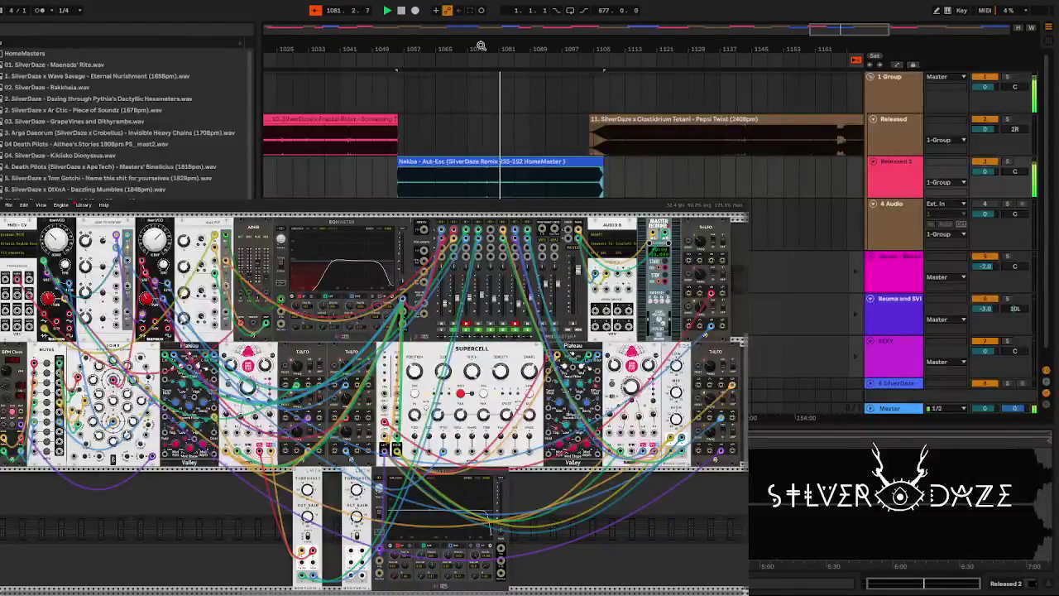
drag(521, 52, 472, 79)
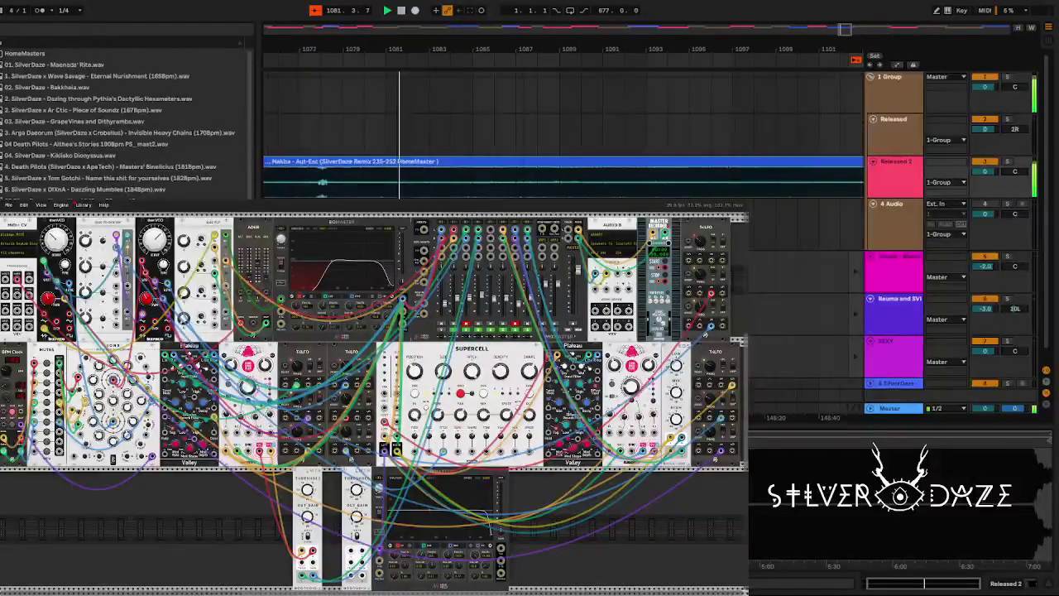
key(minus)
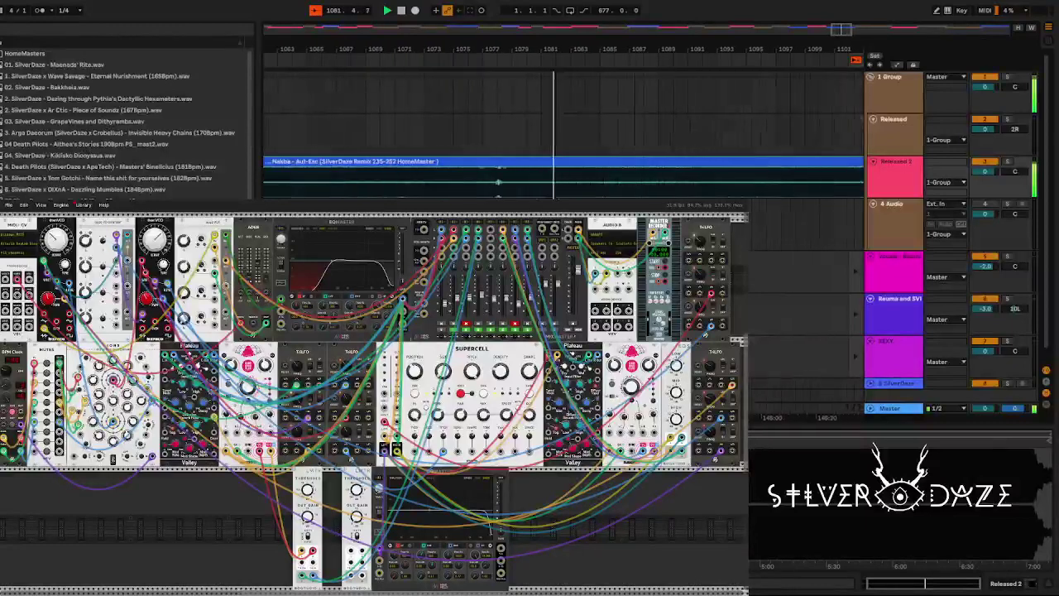
drag(538, 63, 491, 46)
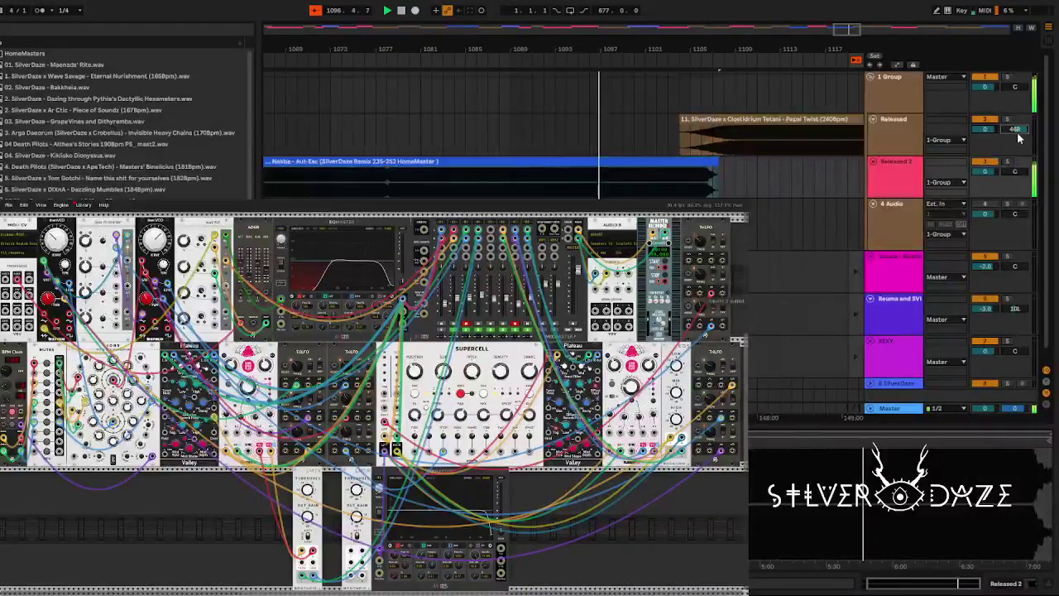
drag(1016, 129, 1019, 138)
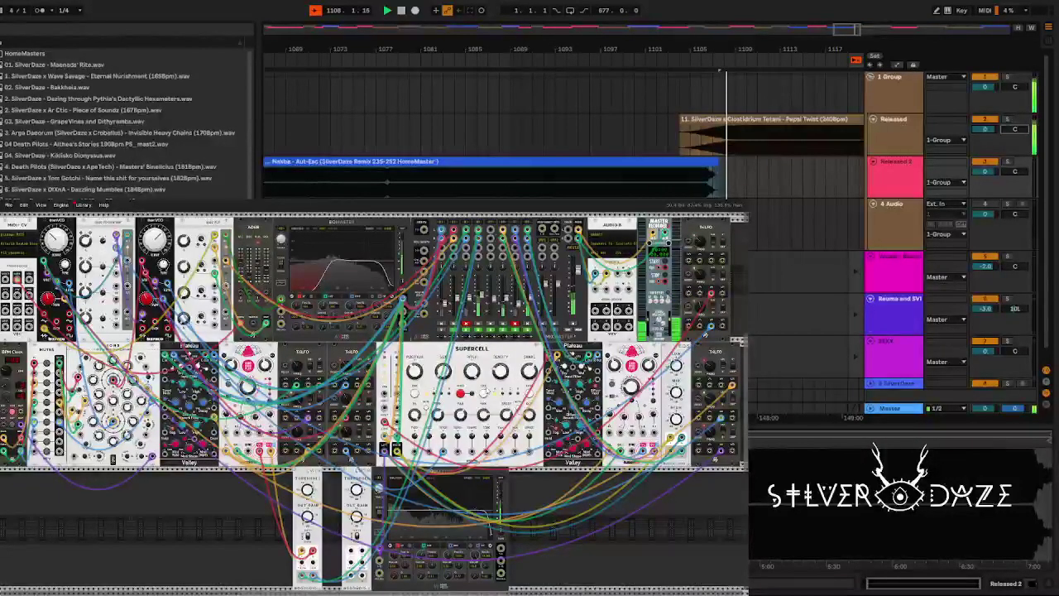
Follow playback through Pepsi Twist on Released and check its upcoming transition into Consciousness Stomp around bar 1177.
drag(248, 269, 252, 262)
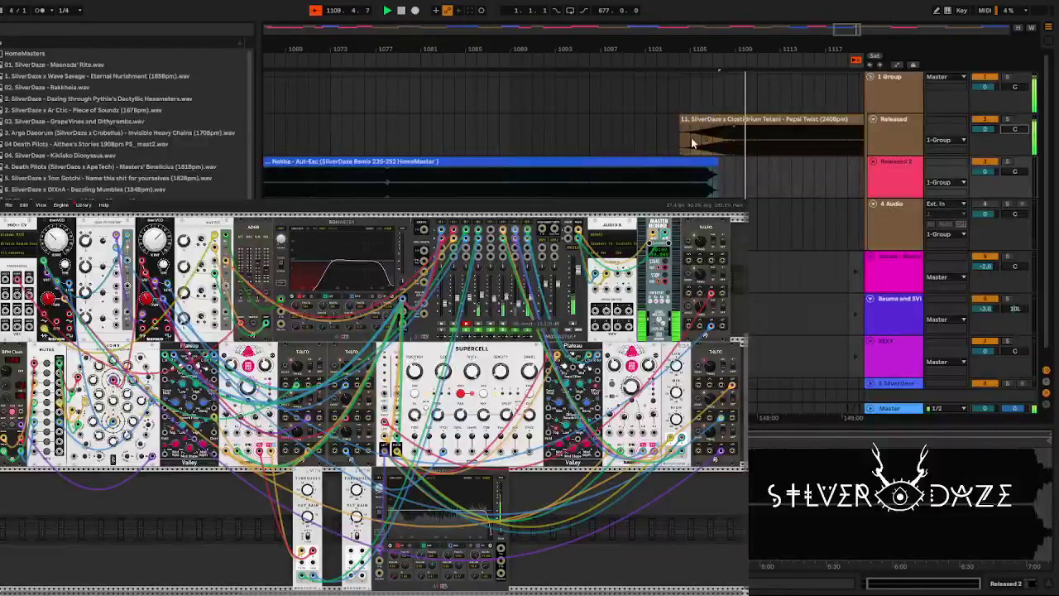
drag(751, 52, 421, 51)
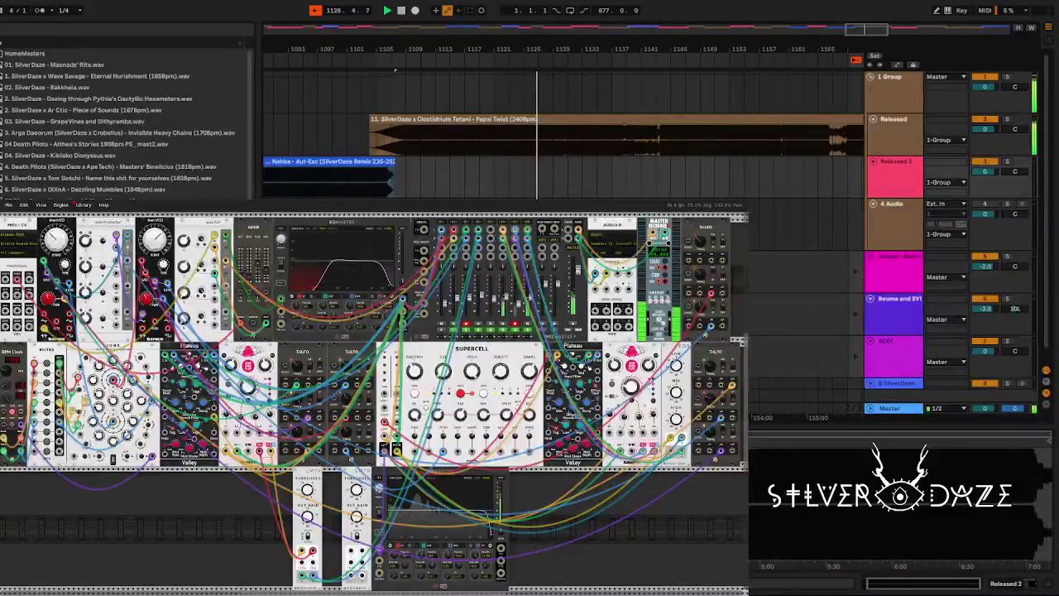
key(plus)
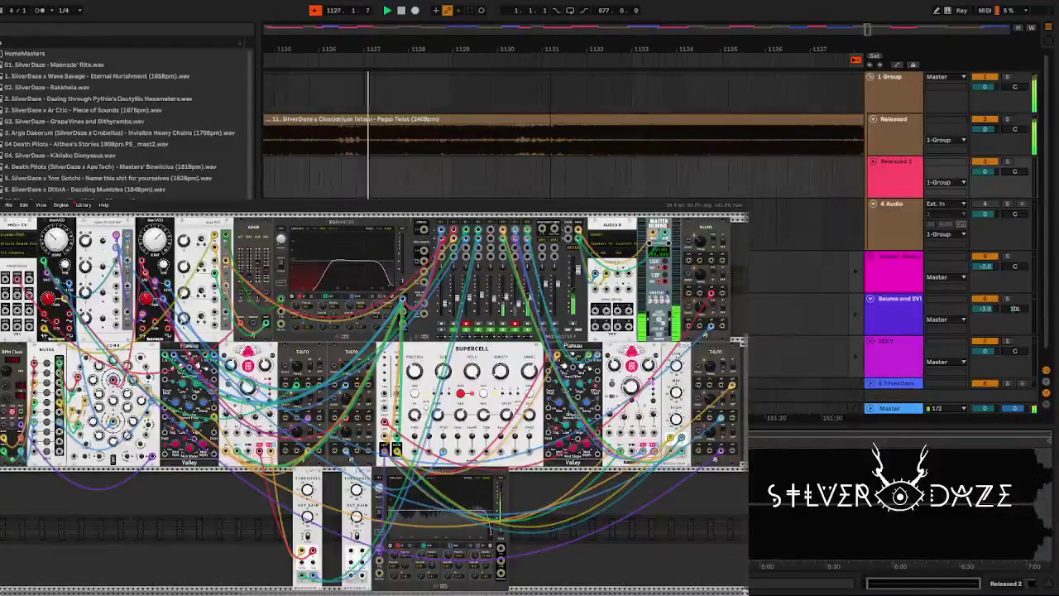
key(minus)
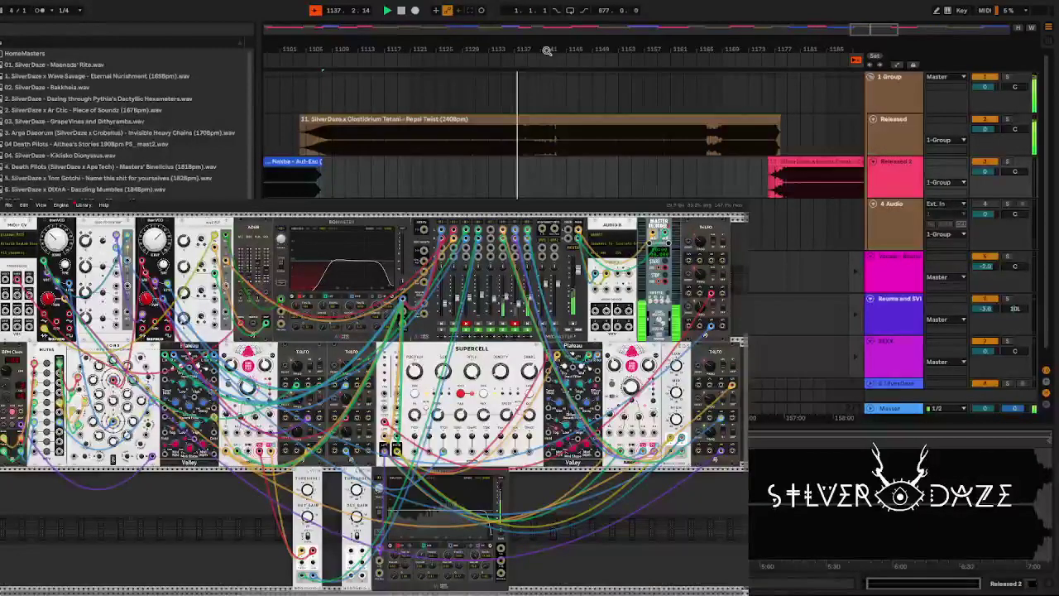
scroll(547, 50, up, 5)
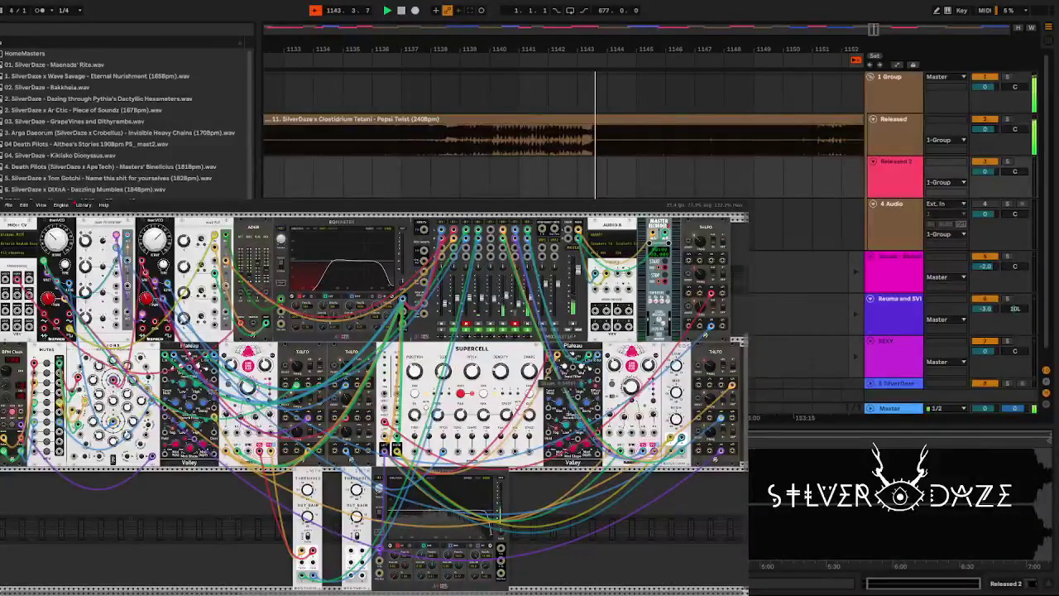
scroll(633, 146, down, 5)
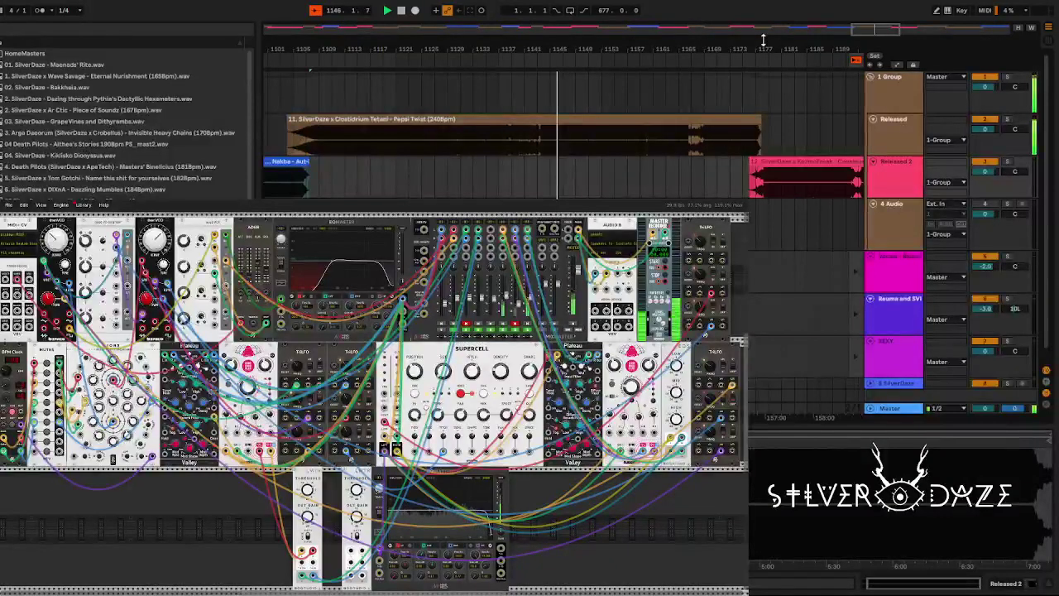
Move the Bonus Track clip on Released about half a beat earlier, to just before bar 1224, over the end of Consciousness Stomp.
scroll(722, 141, right, 5)
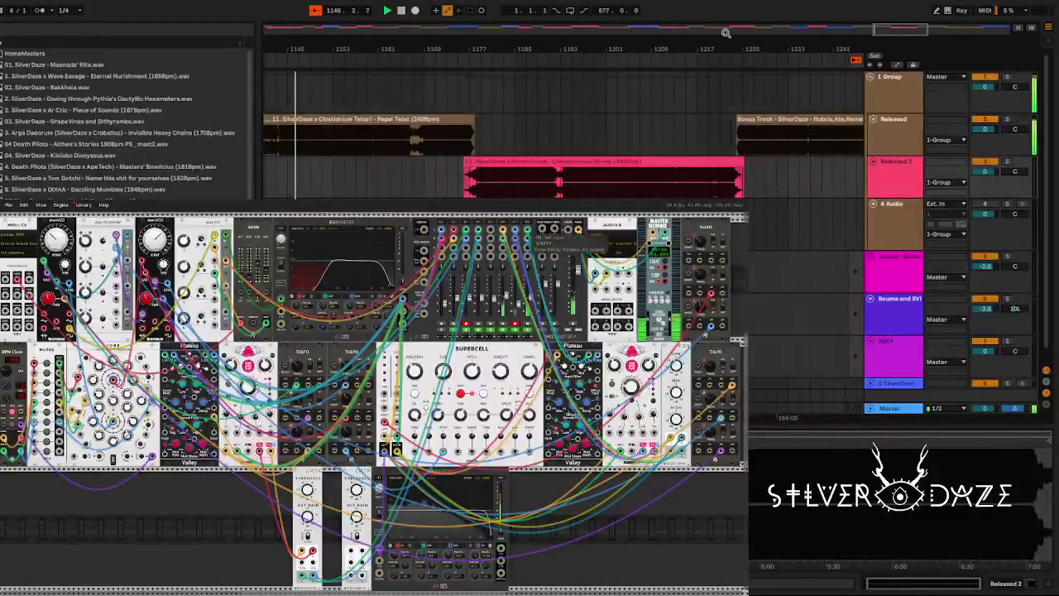
scroll(742, 140, up, 5)
scroll(742, 141, up, 2)
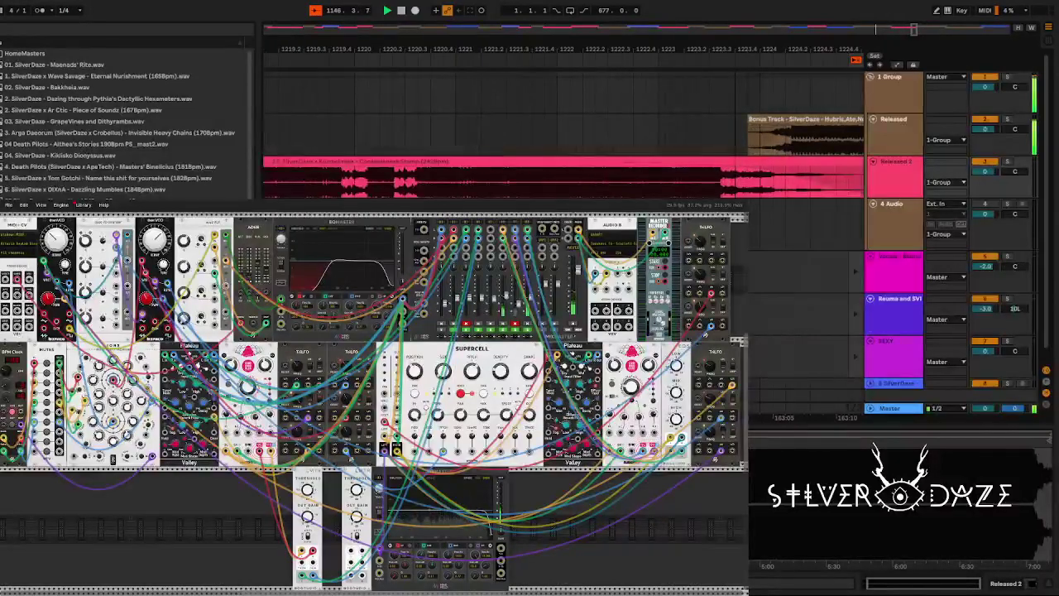
scroll(740, 140, down, 2)
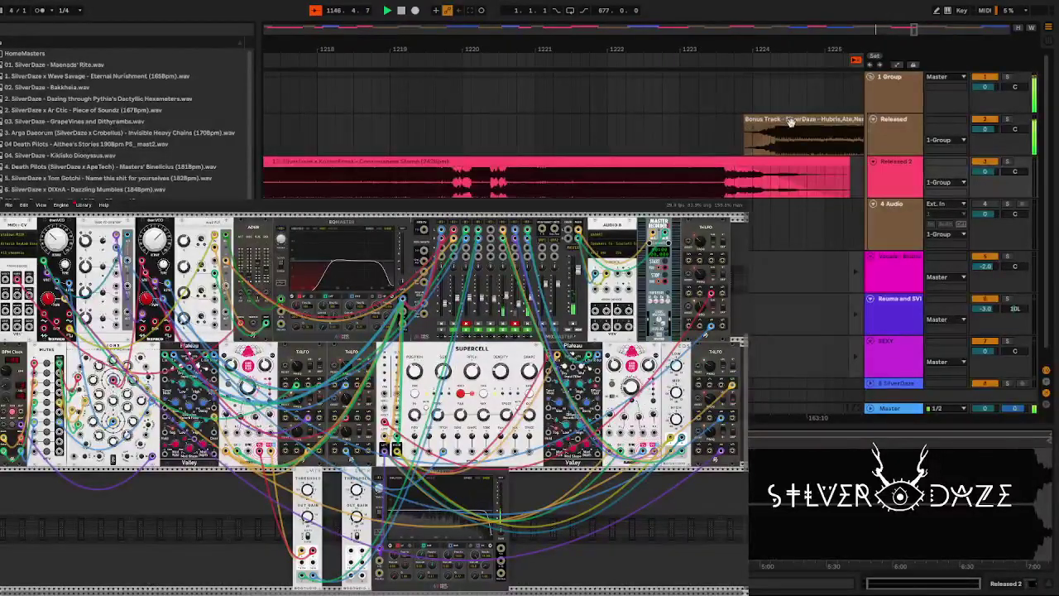
drag(790, 121, 785, 117)
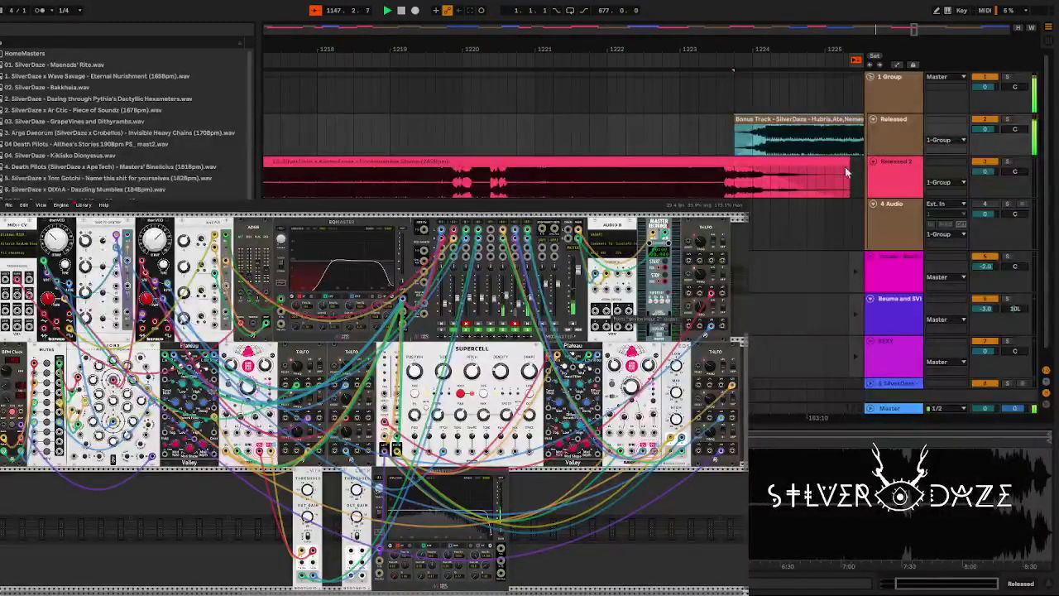
Adjust the fade-out at the end of the Consciousness Stomp clip on Released 2 where it overlaps the Bonus Track.
click(731, 174)
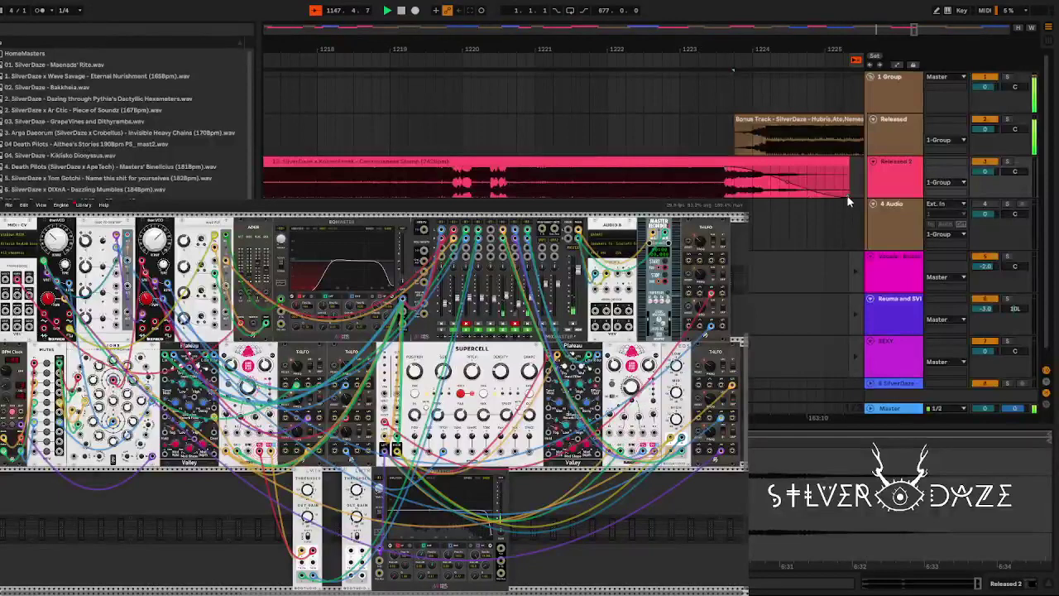
drag(848, 197, 825, 197)
drag(804, 38, 782, 95)
Inspect the Pepsi Twist clip's waveform in detail and check its overlap with Consciousness Stomp around bar 1177.
drag(465, 58, 464, 48)
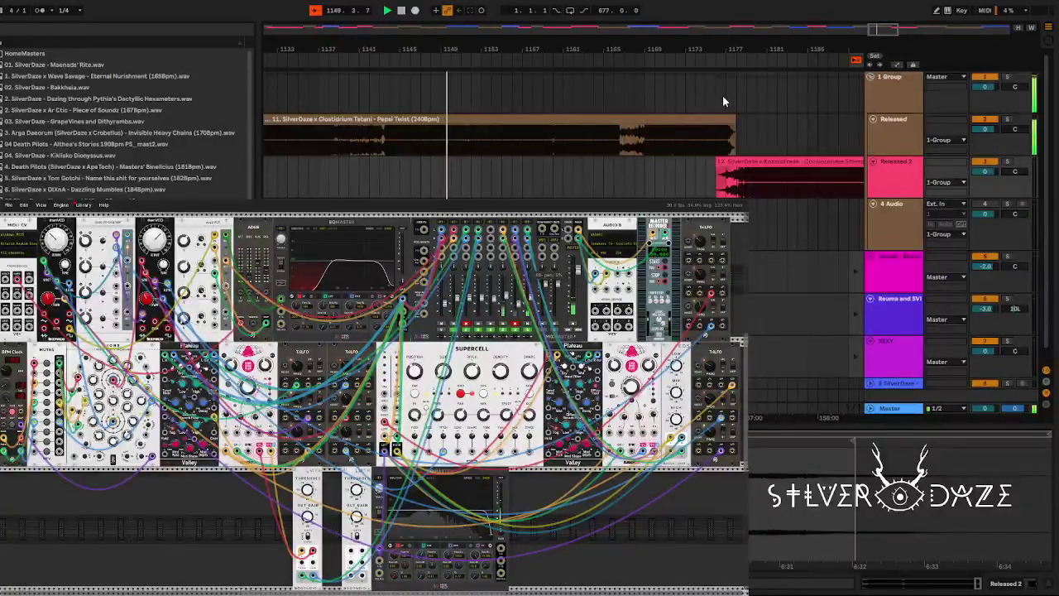
click(591, 144)
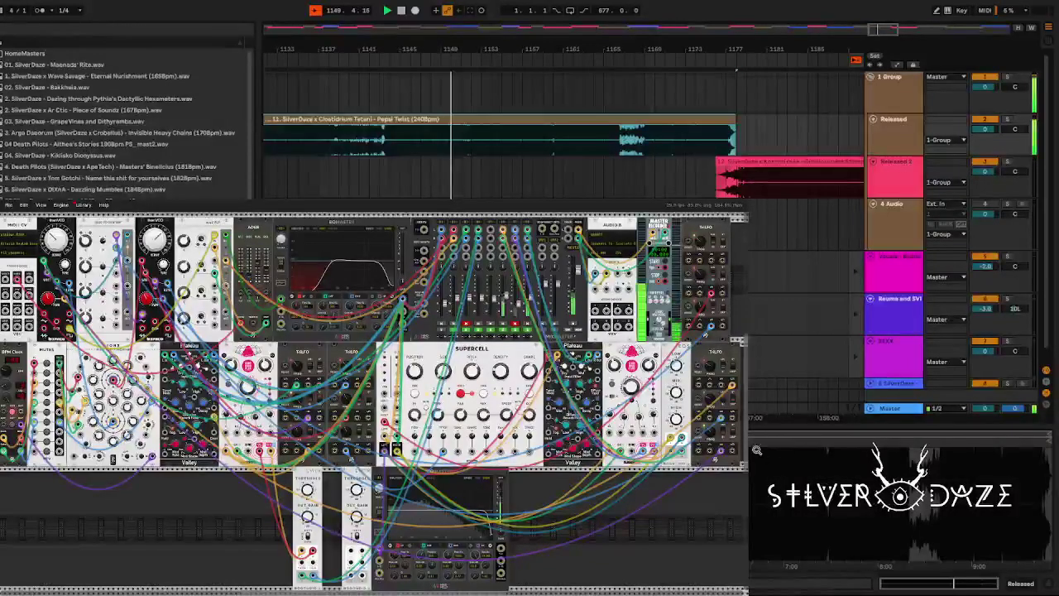
click(755, 449)
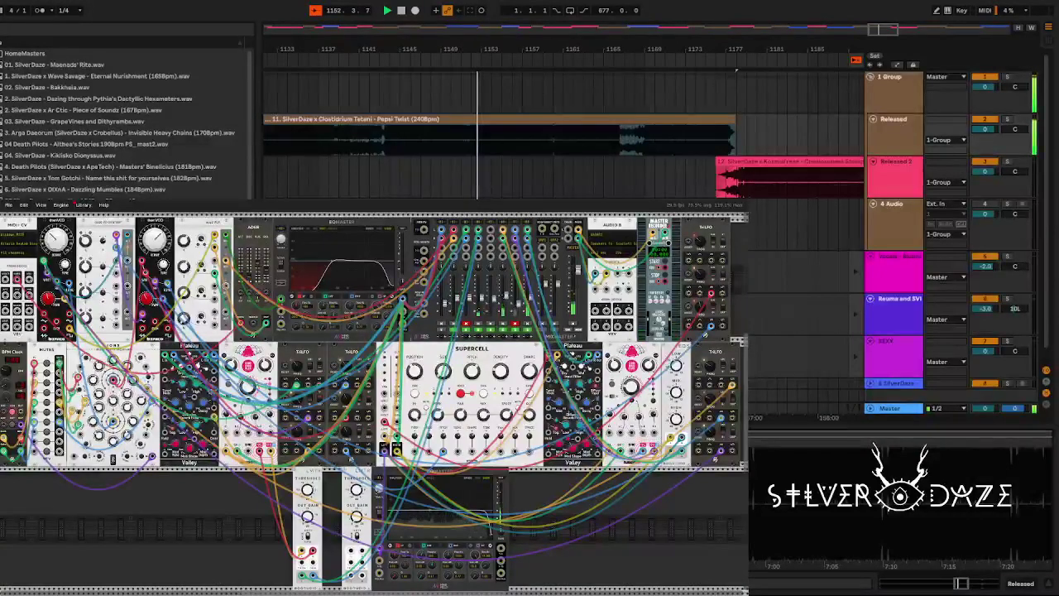
drag(509, 44, 490, 48)
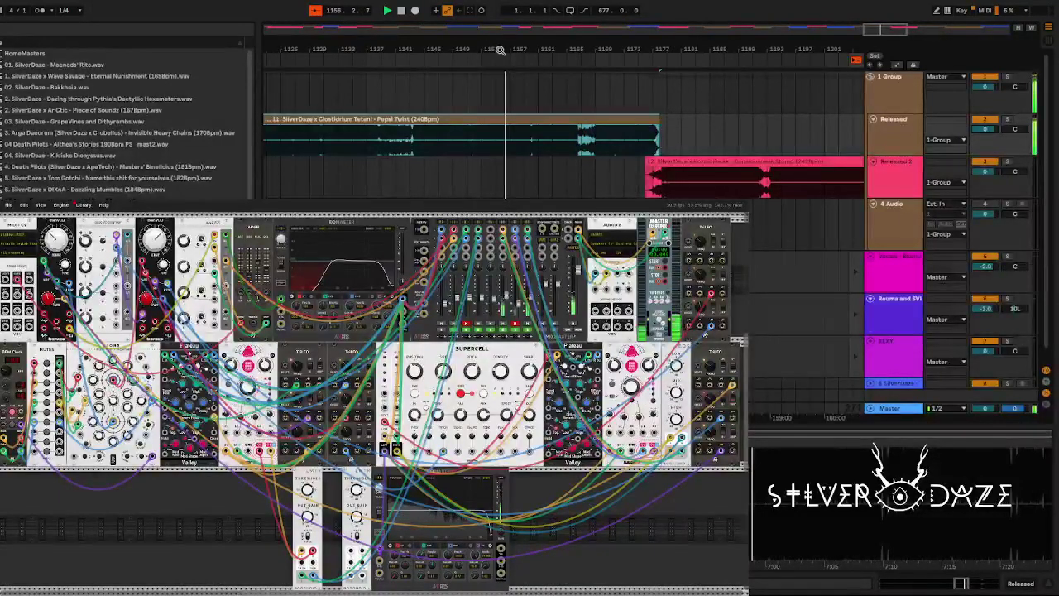
Follow playback through the end of Pepsi Twist on Released and its transition into Consciousness Stomp on Released 2 around bar 1177.
drag(528, 41, 355, 231)
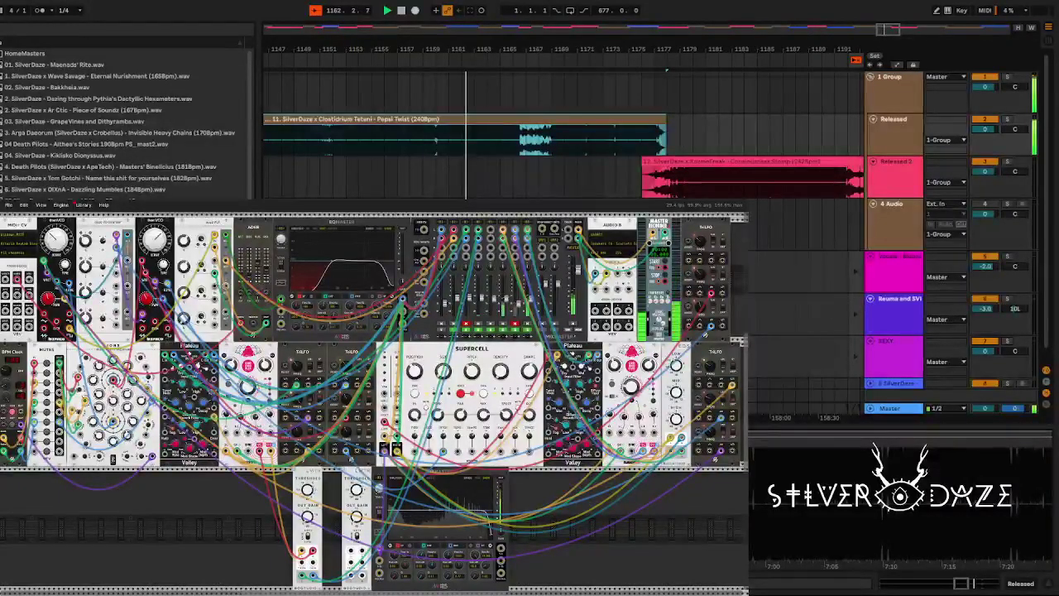
drag(482, 52, 456, 47)
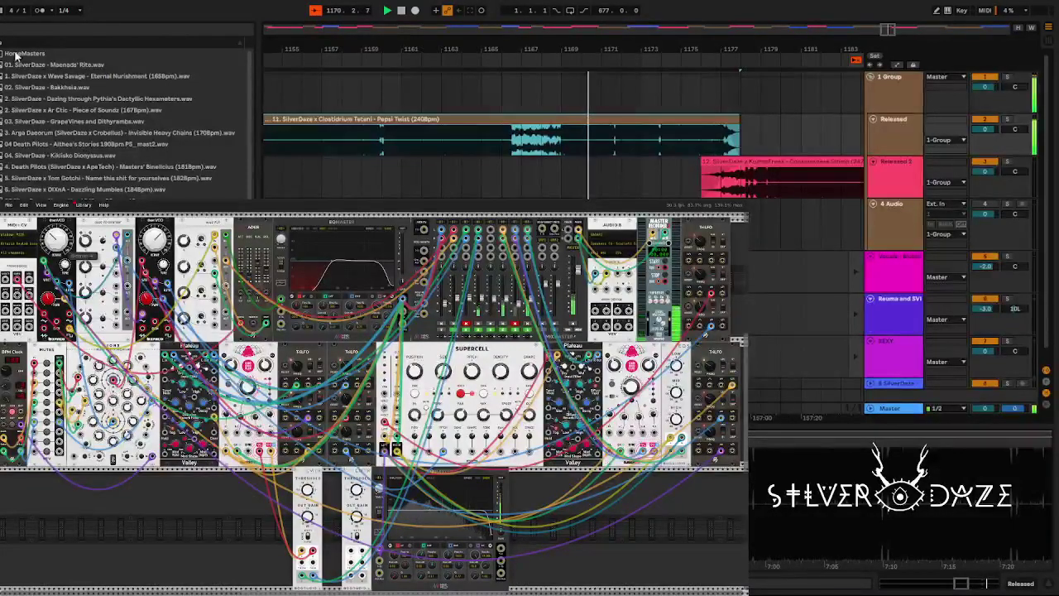
drag(651, 48, 562, 47)
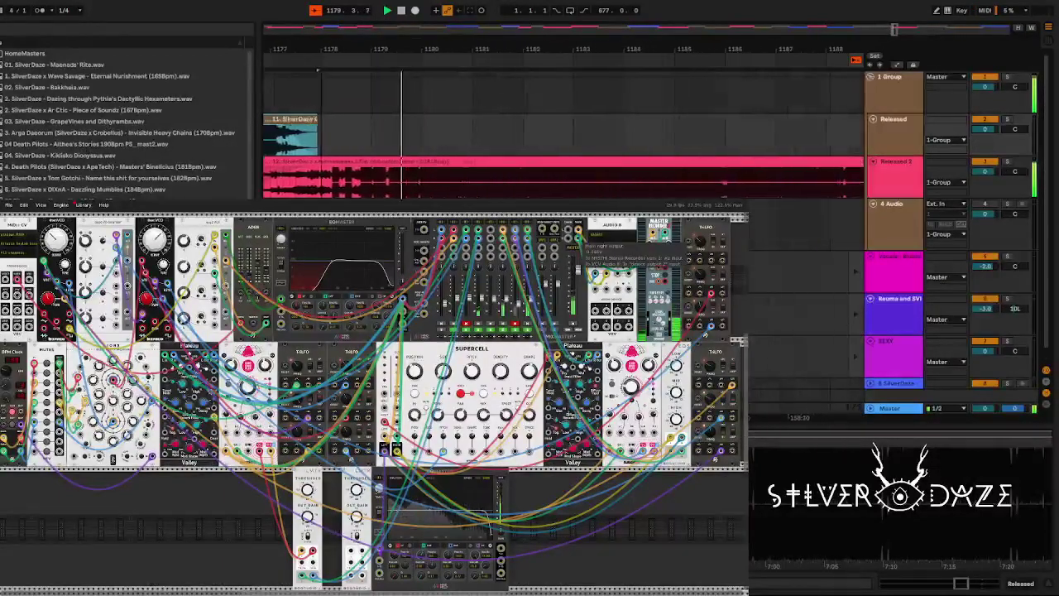
drag(327, 49, 292, 48)
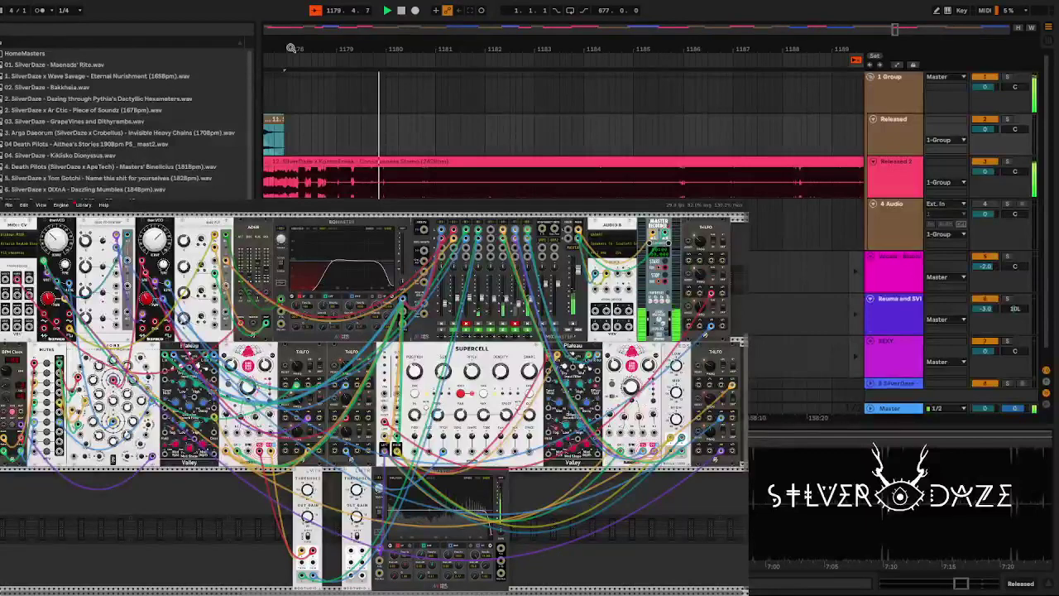
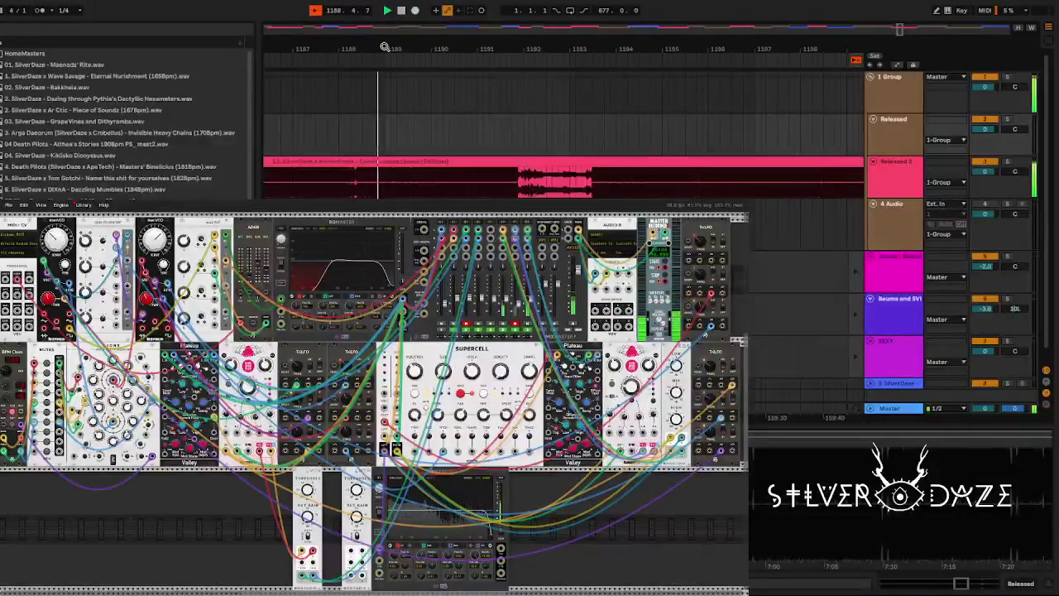
Follow playback through Consciousness Stomp on Released 2 and examine its waveform ahead of the Bonus Track entry near bar 1224.
key(plus)
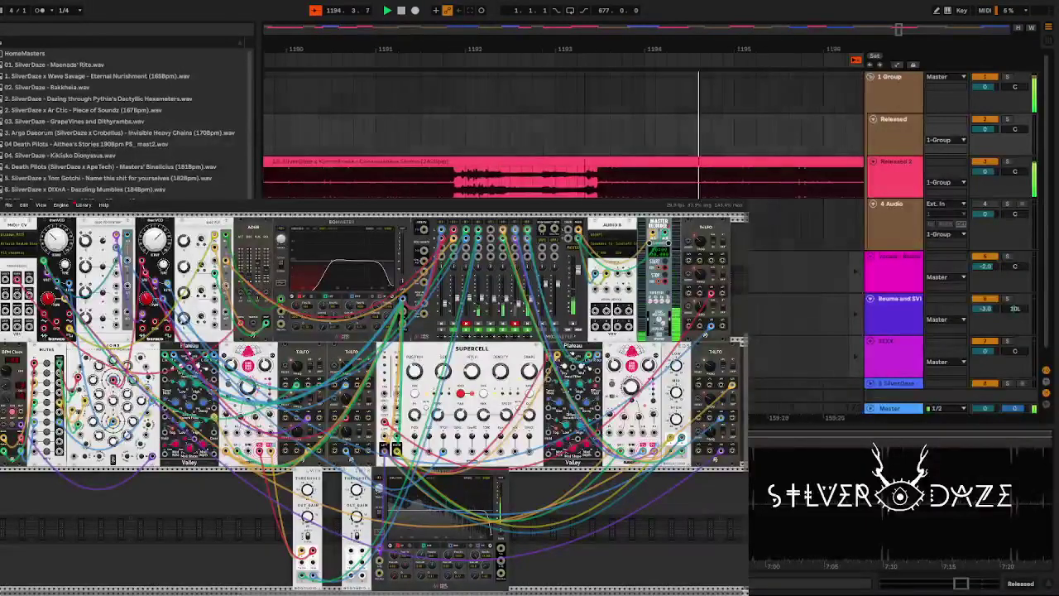
key(minus)
key(minus)
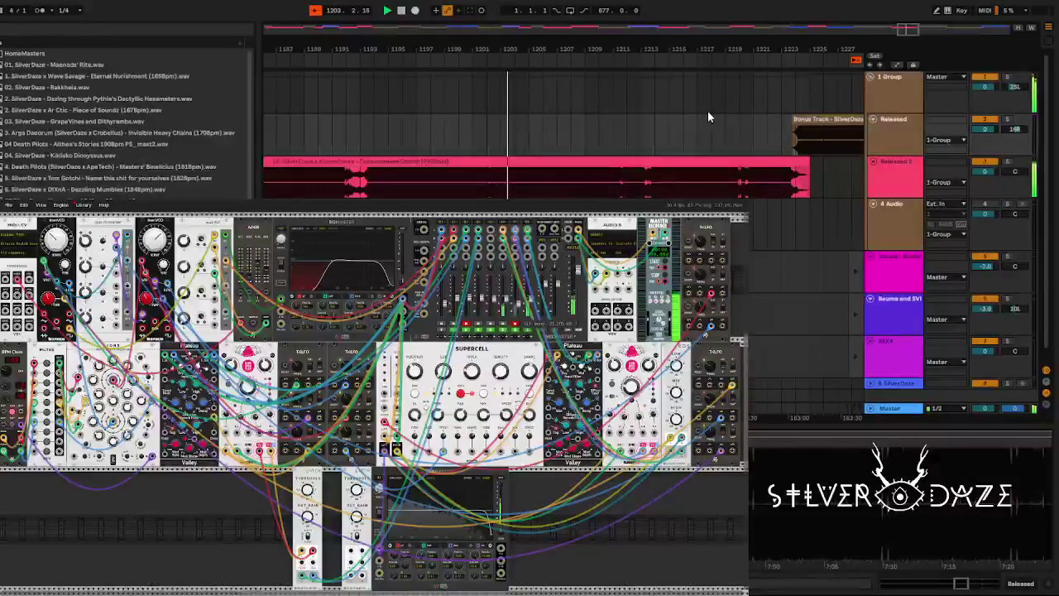
drag(542, 43, 542, 91)
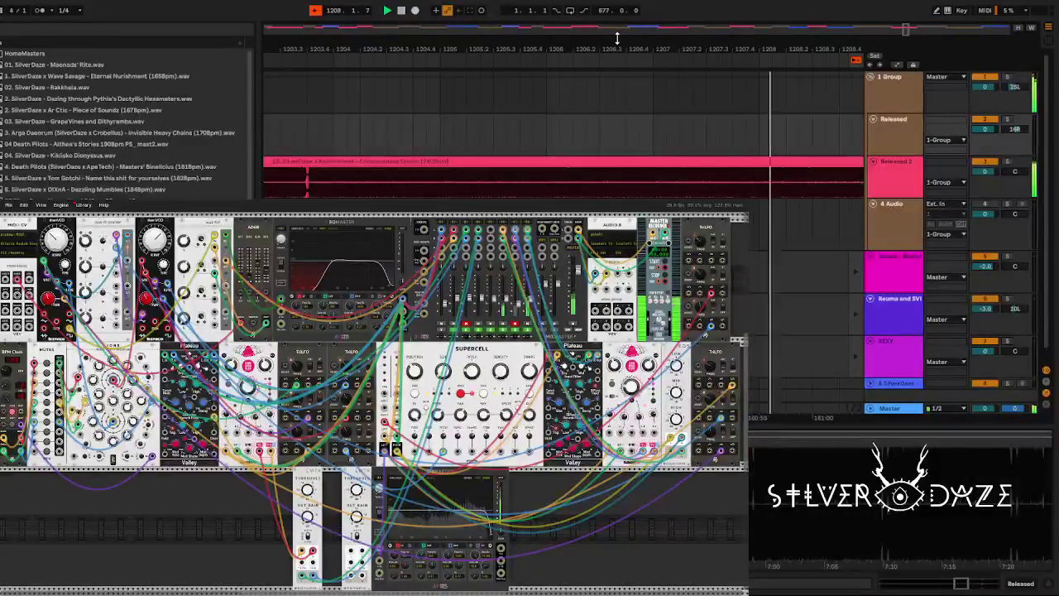
key(minus)
key(minus)
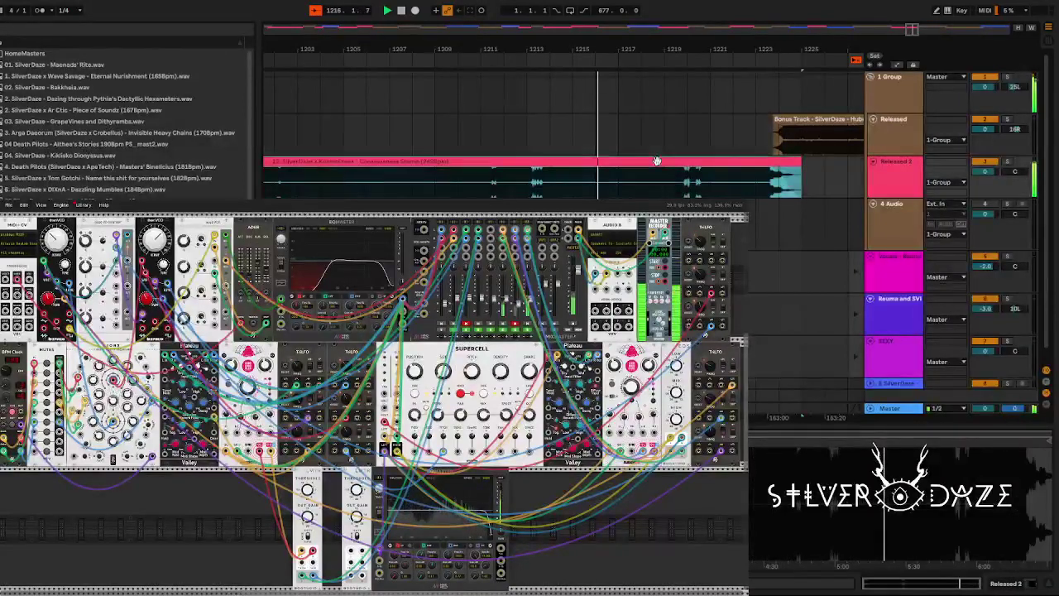
scroll(676, 124, up, 5)
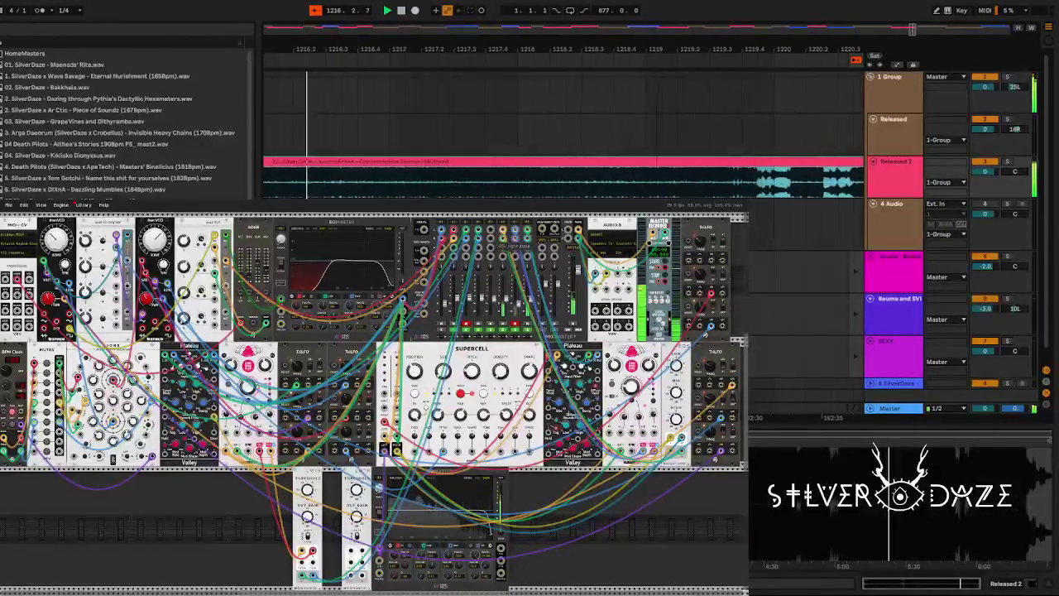
scroll(662, 124, down, 3)
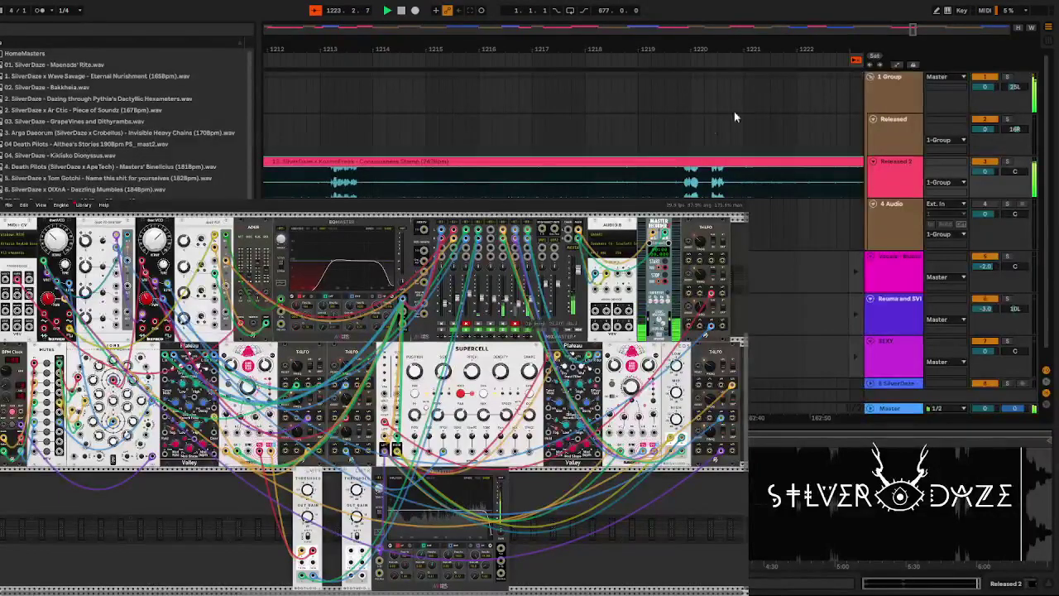
Inspect the overlap where Consciousness Stomp ends and the Bonus Track starts on Released, around bars 1224 to 1225.
drag(742, 64, 638, 44)
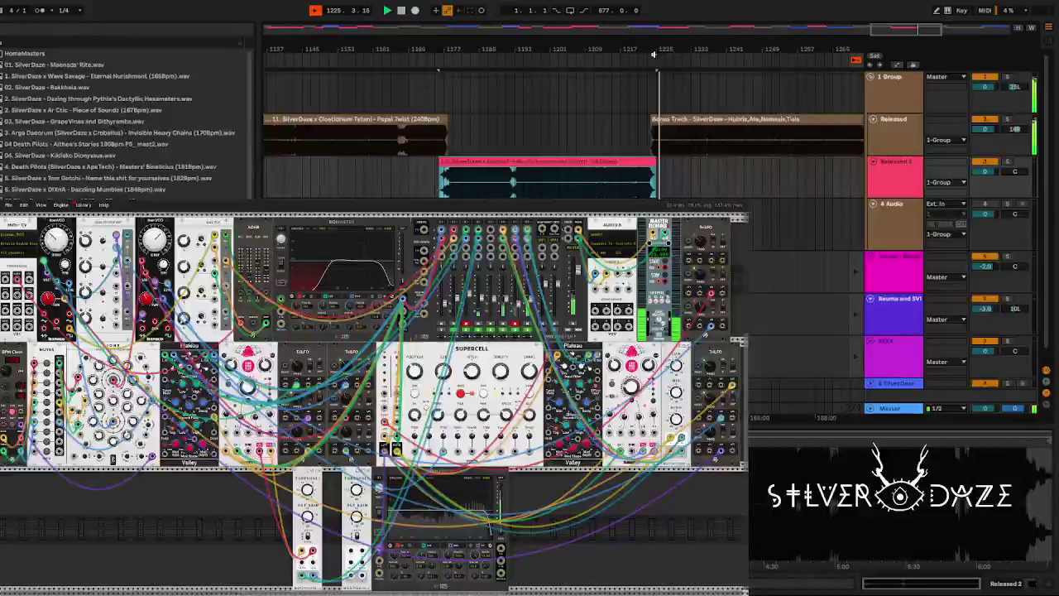
scroll(653, 53, up, 10)
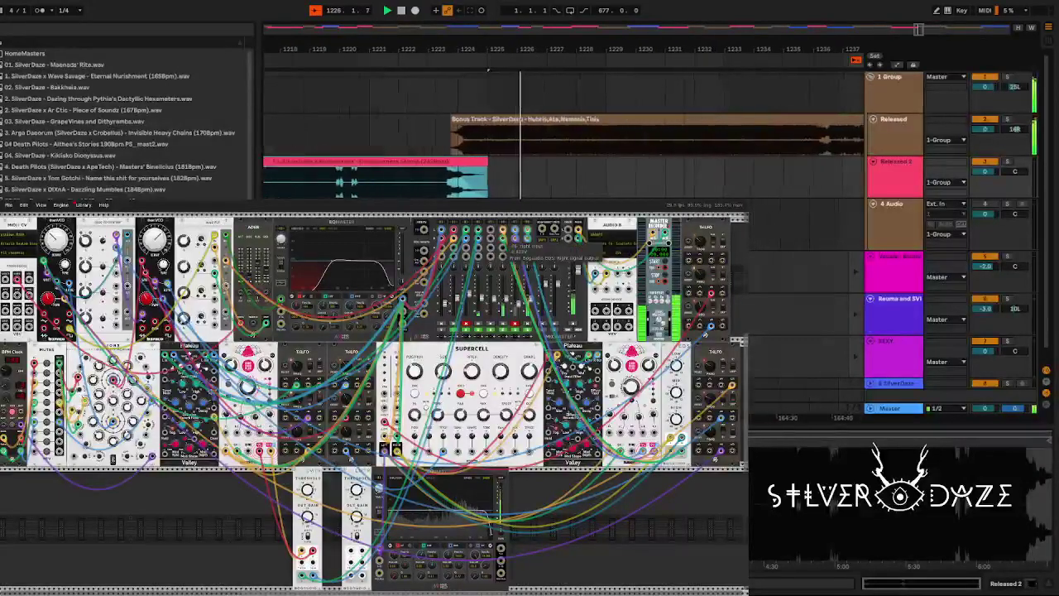
scroll(664, 49, down, 1)
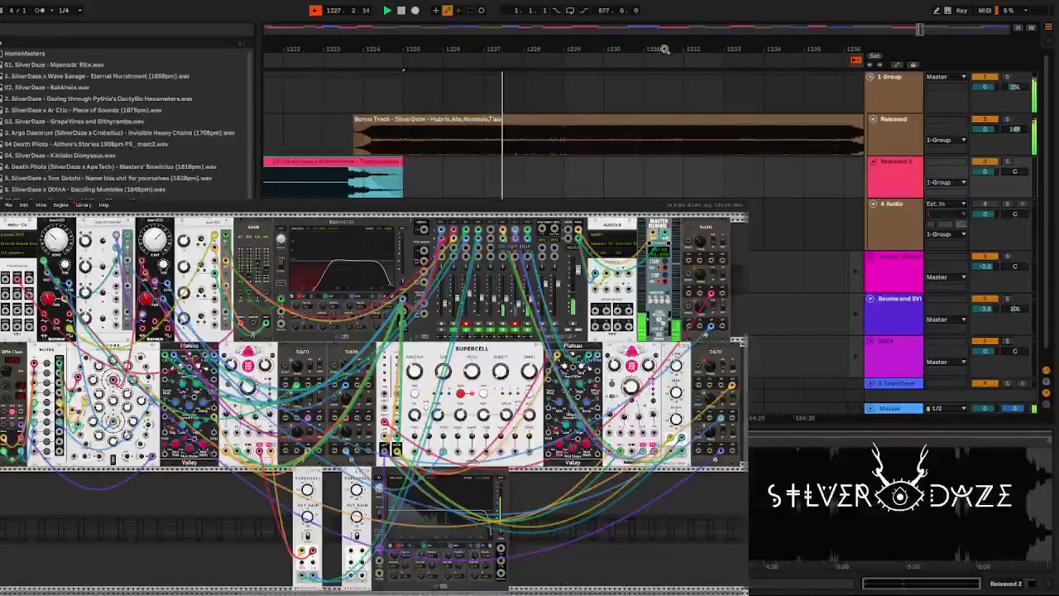
mouse_move(471, 372)
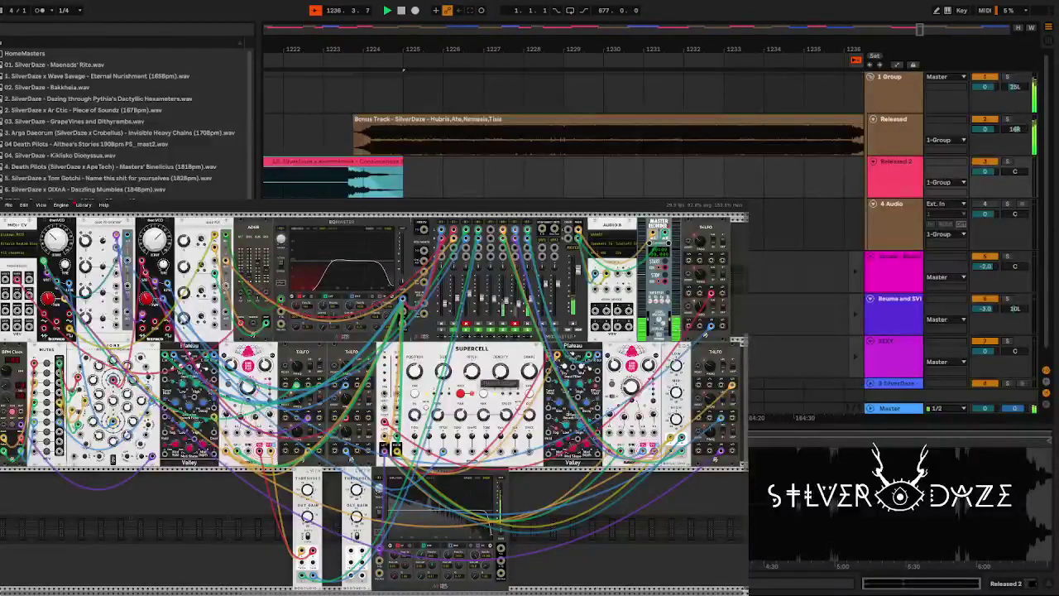
Follow playback through the Bonus Track and check its overlap with The Road to Tartarus Pit on Released 2 around bar 1276.
drag(736, 49, 722, 41)
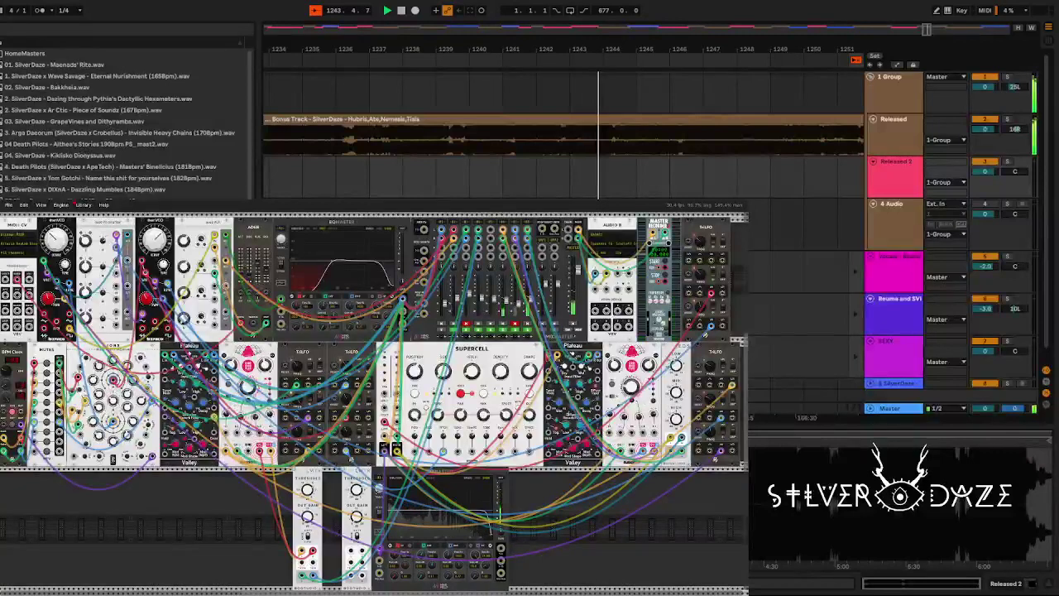
key(minus)
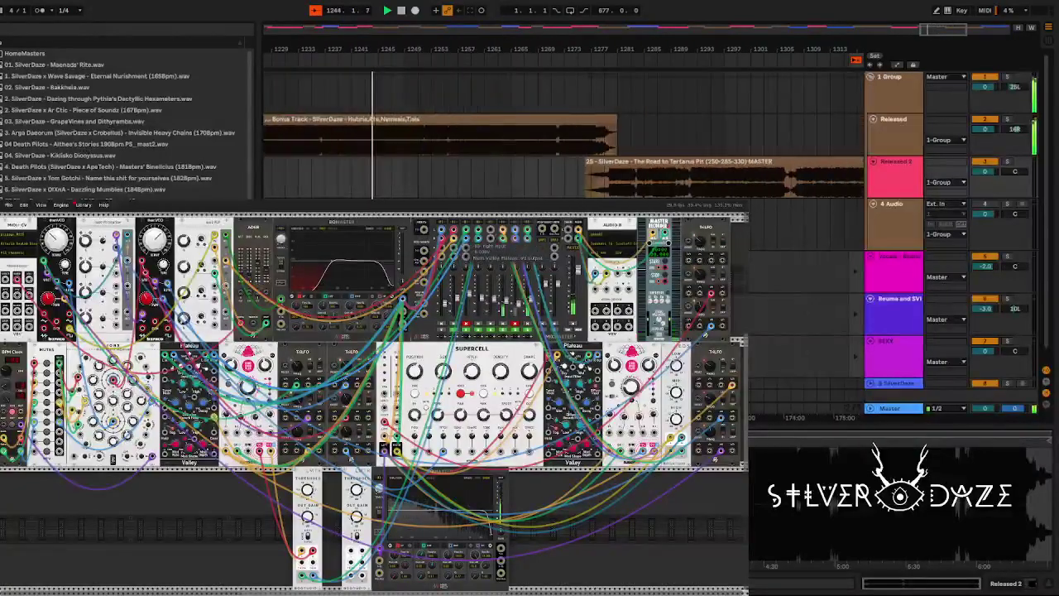
key(plus)
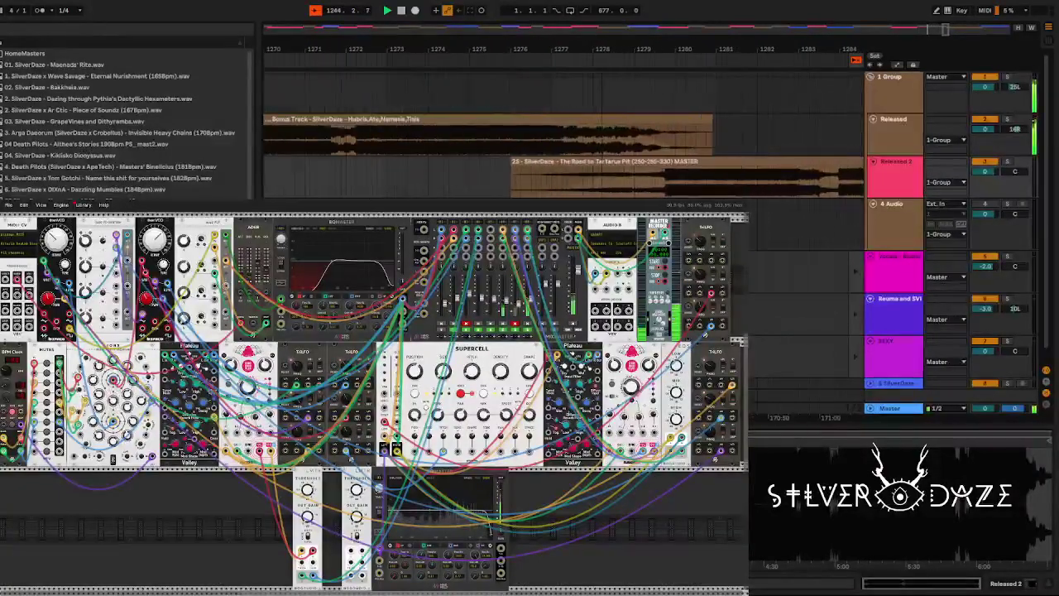
key(minus)
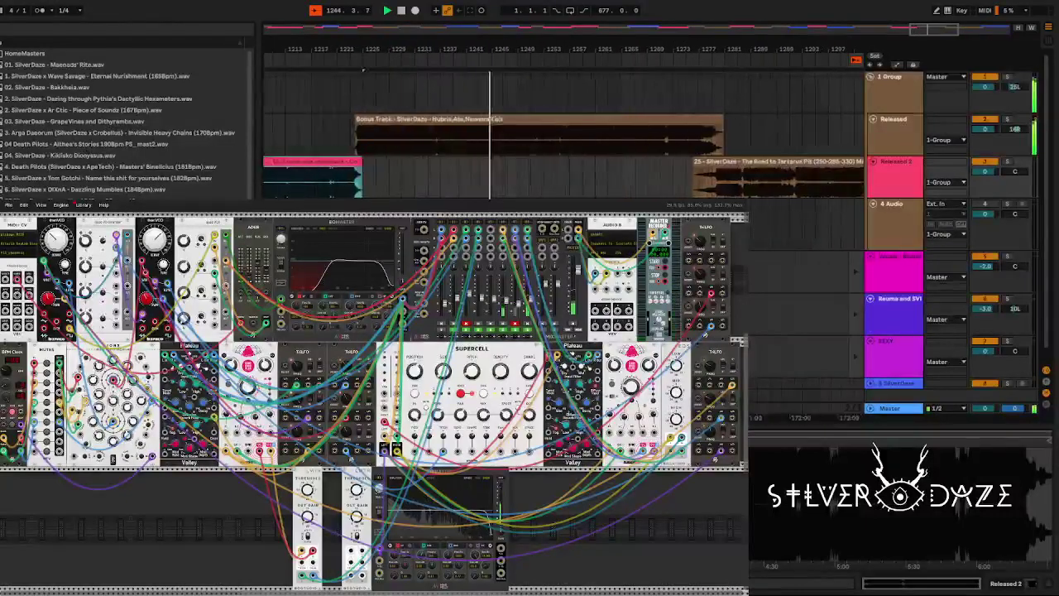
key(plus)
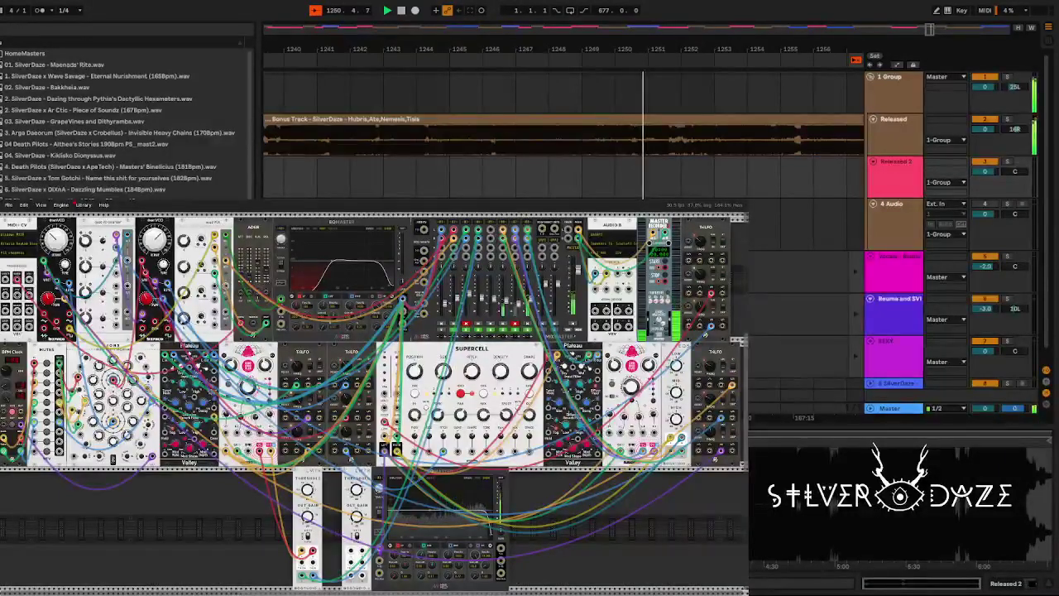
drag(513, 51, 514, 45)
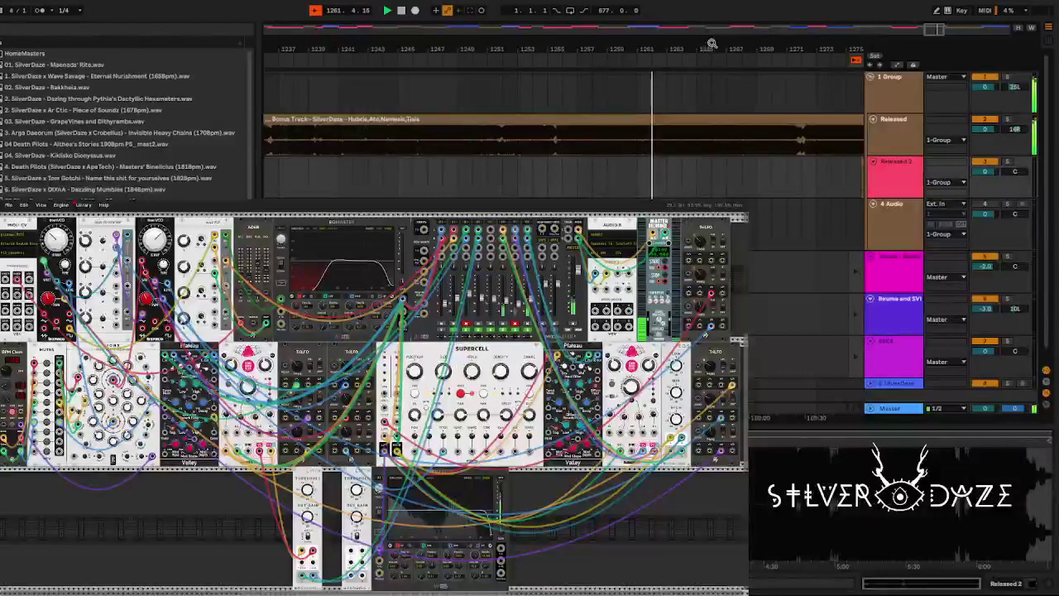
scroll(712, 43, up, 3)
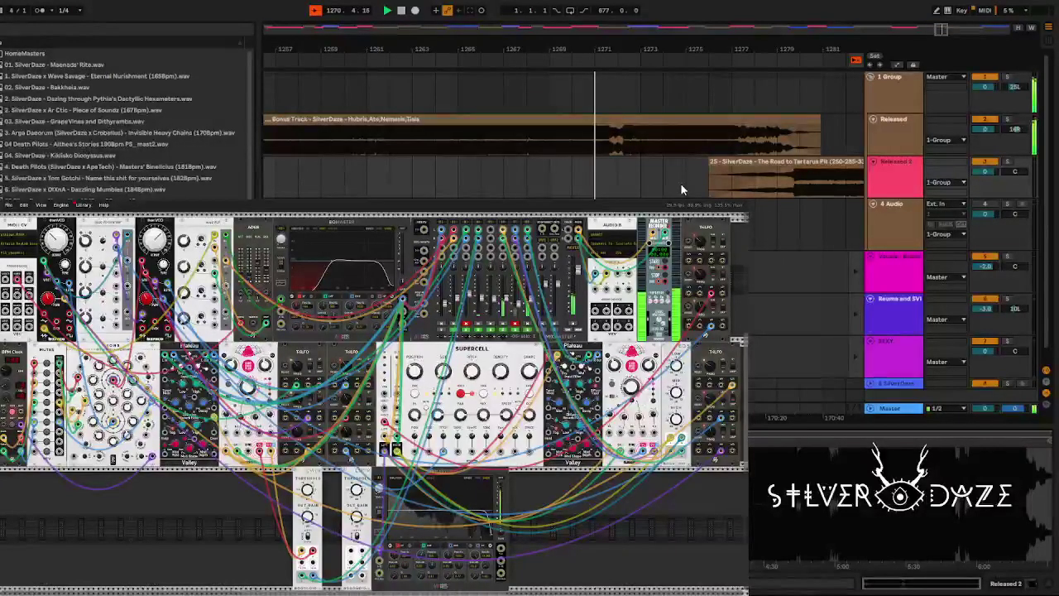
Reset the panning of the 1 Group, Released, and Reuma and SVI tracks to center.
drag(1014, 130, 1013, 109)
double_click(1014, 86)
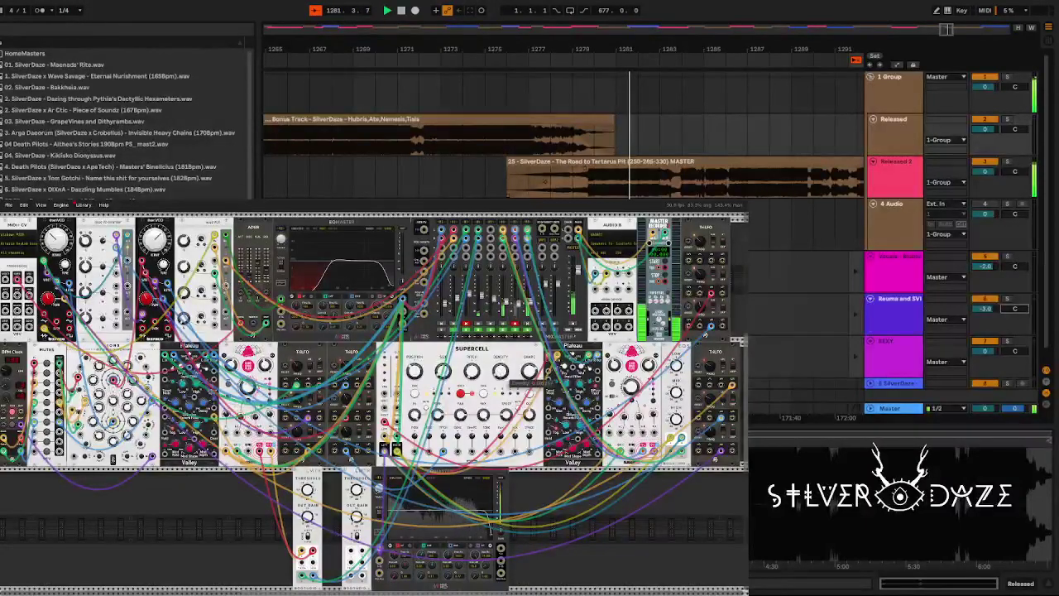
Open The Road to Tartarus Pit clip on Released 2 and examine its waveform through playback and its position between neighbouring clips.
mouse_move(630, 383)
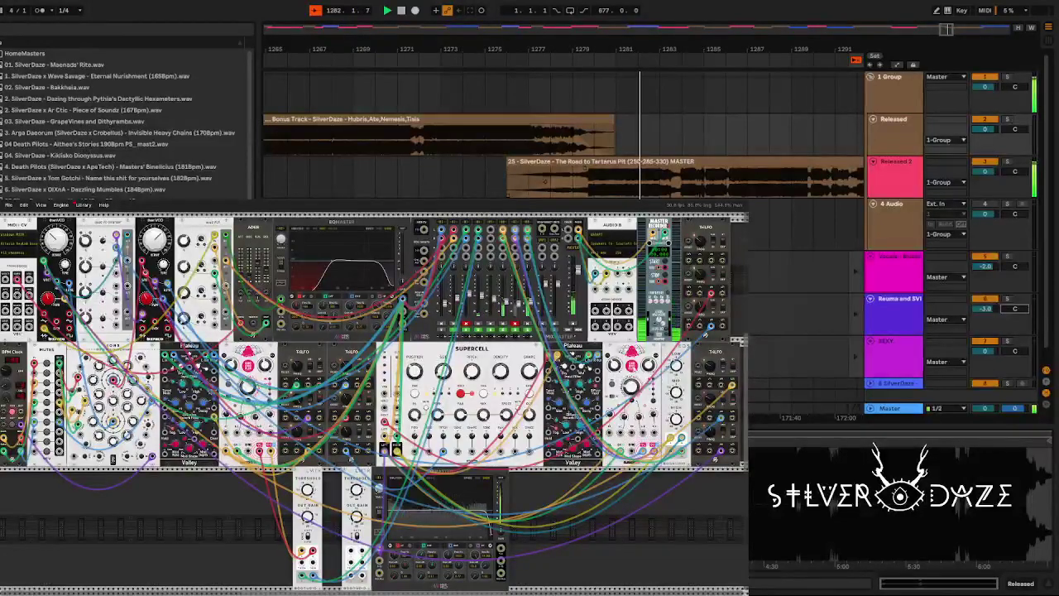
mouse_move(675, 367)
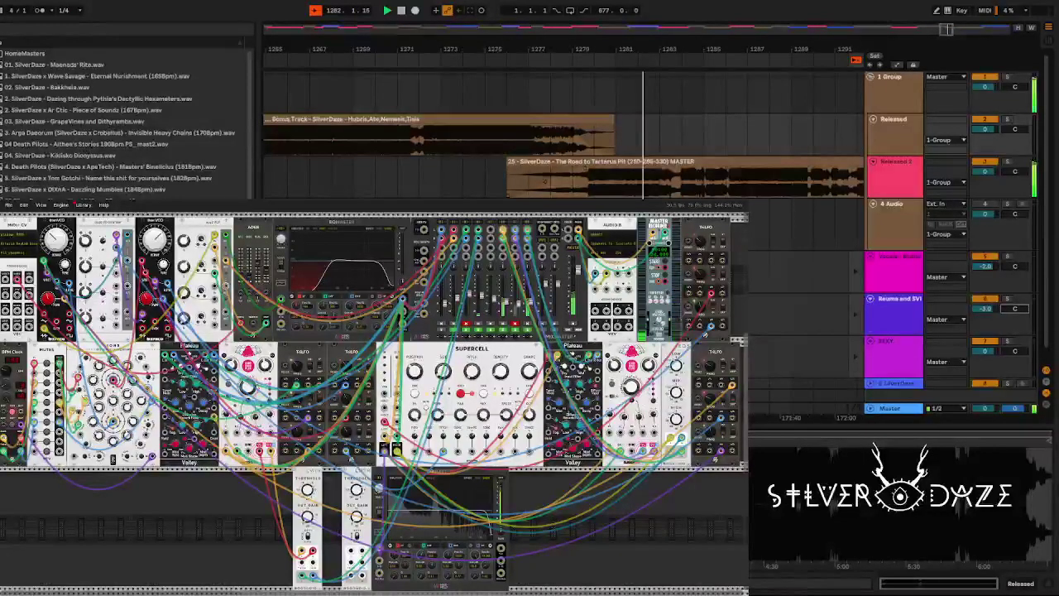
mouse_move(642, 419)
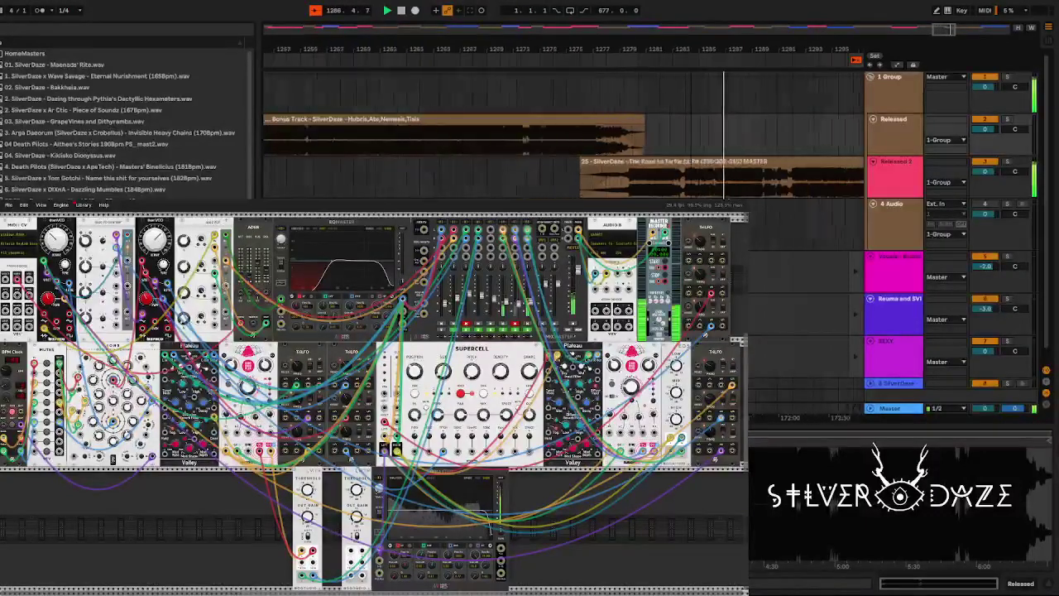
key(minus)
drag(605, 42, 605, 17)
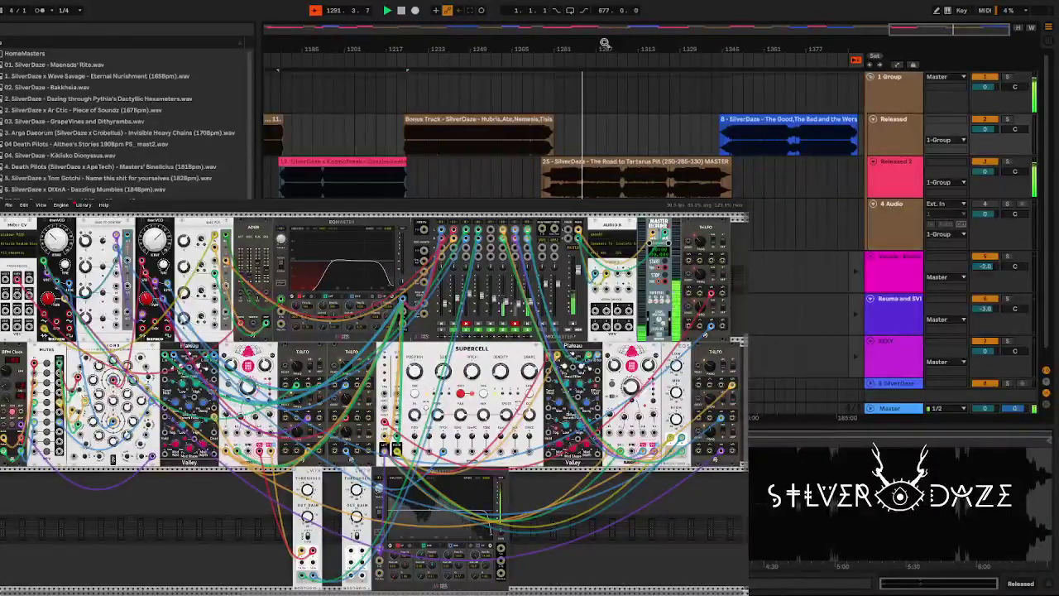
click(642, 165)
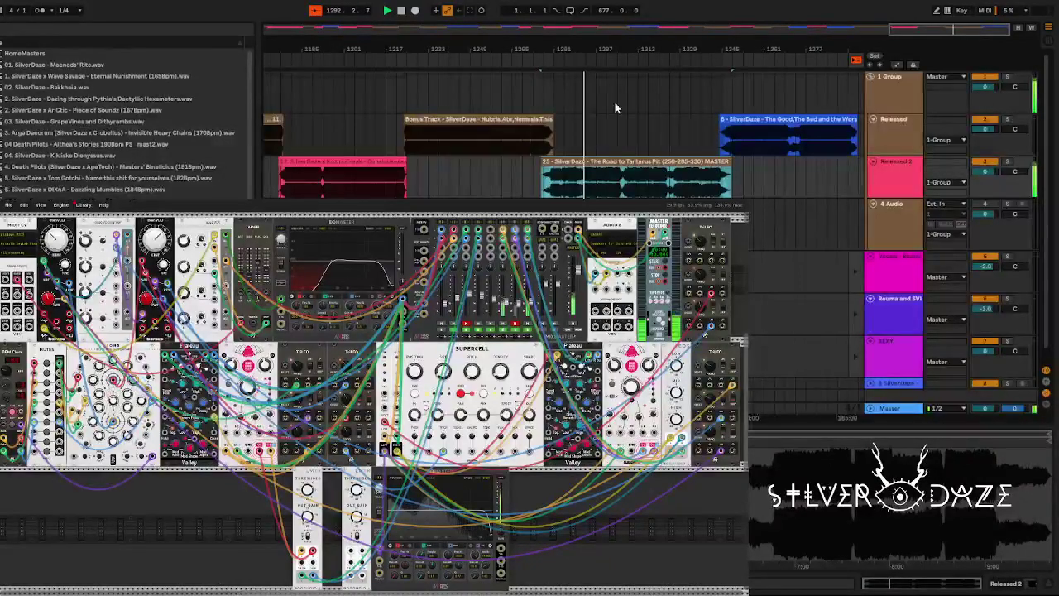
drag(627, 44, 626, 157)
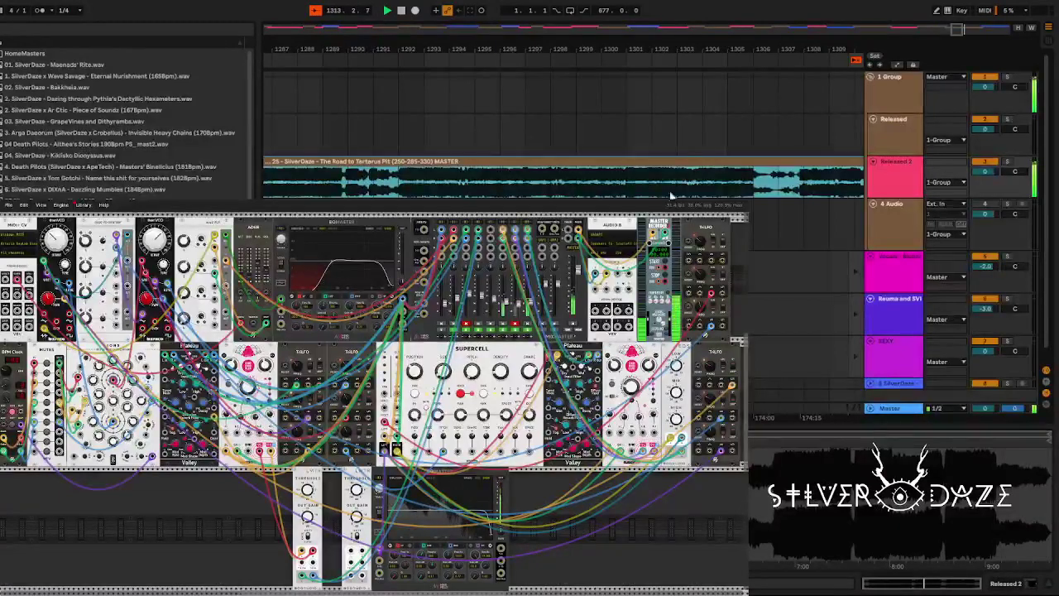
drag(410, 52, 408, 48)
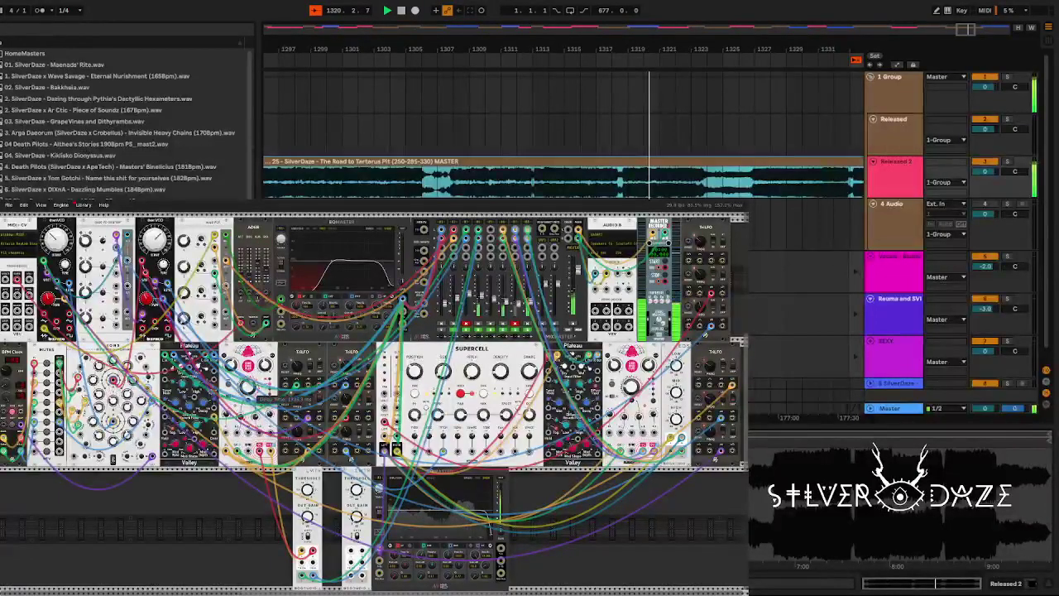
Adjust the delay time and the Supercell module's pitch in the VCV Rack patch while The Road to Tartarus Pit plays.
drag(248, 385, 248, 372)
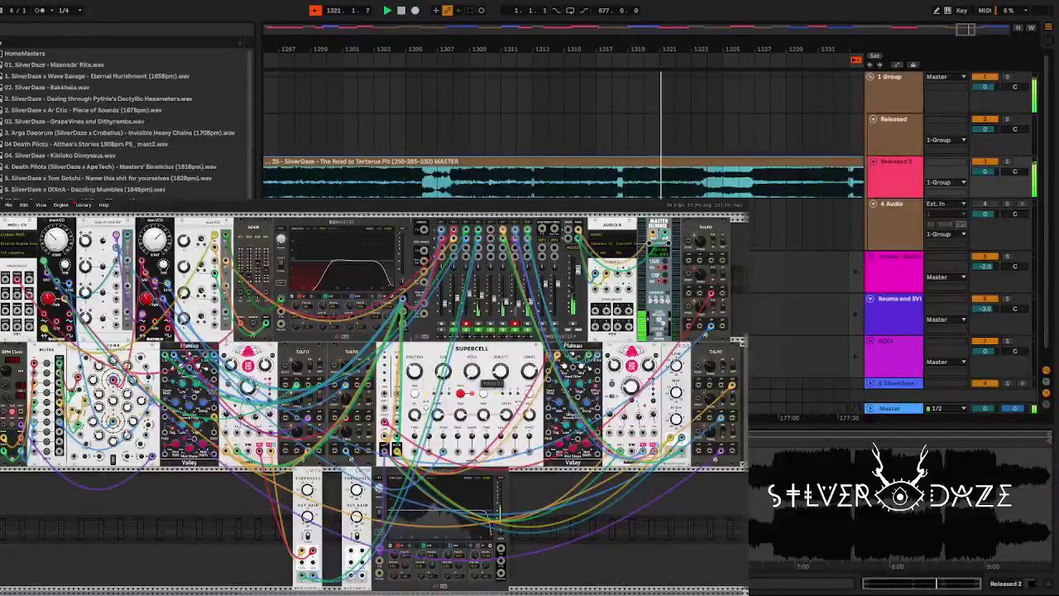
drag(472, 374, 473, 371)
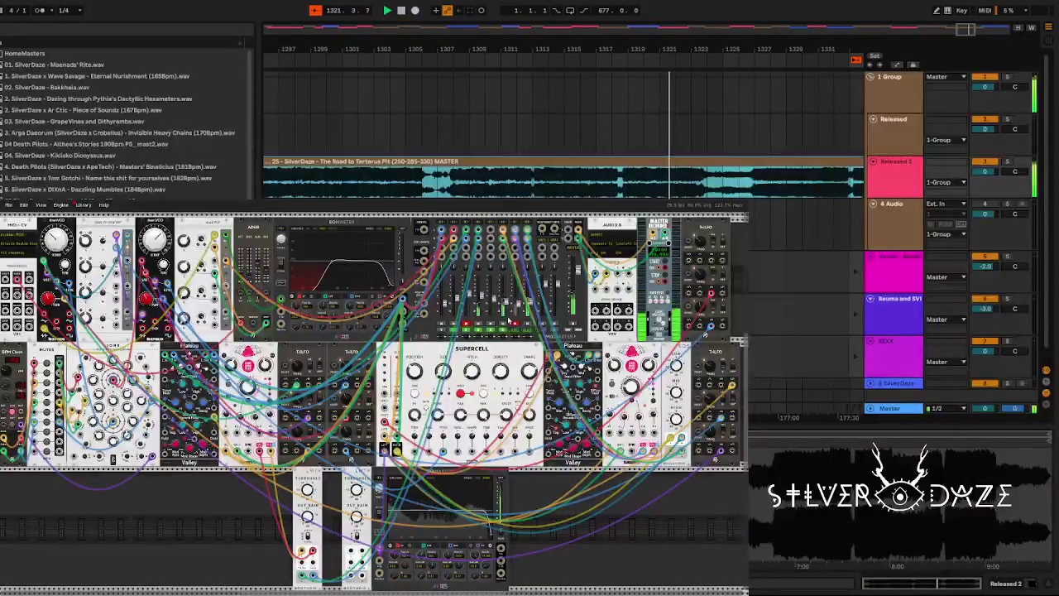
mouse_move(508, 304)
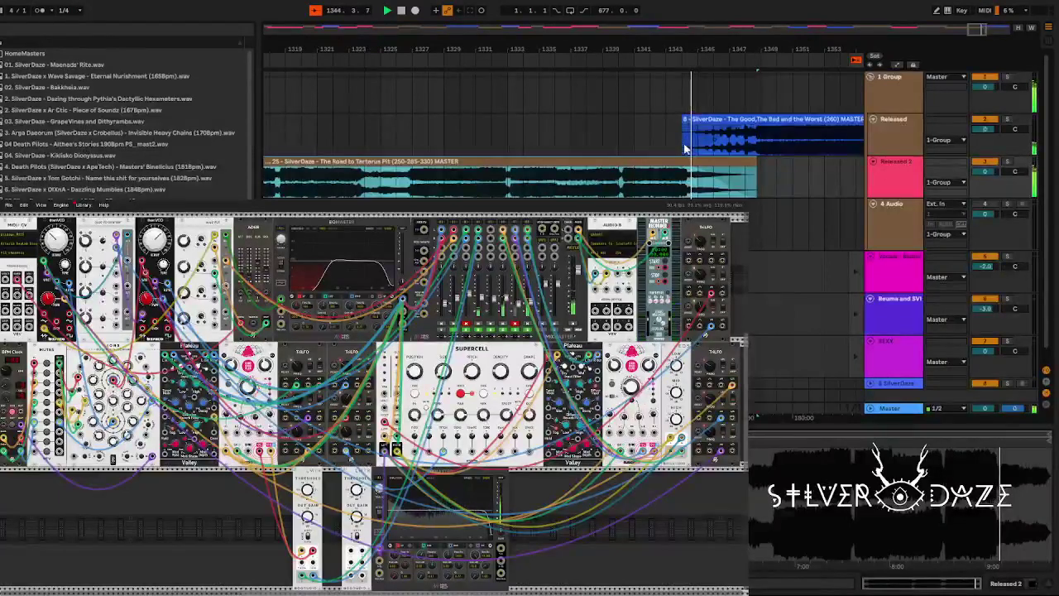
Reshape the fade-in at the start of The Good, The Bad and the Worst clip on Released, where it overlaps The Road to Tartarus Pit.
scroll(692, 135, up, 5)
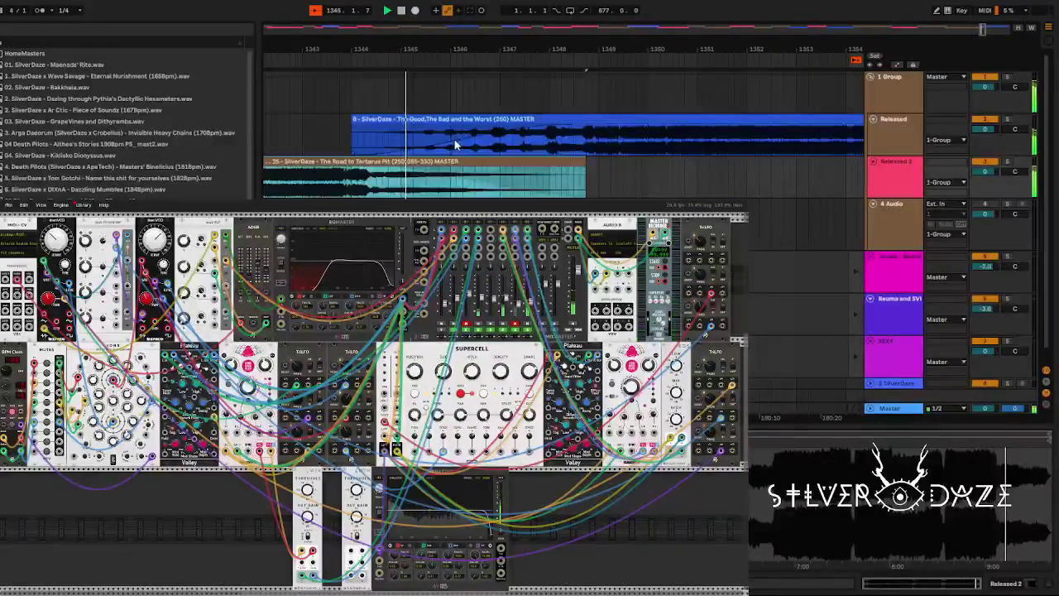
click(418, 141)
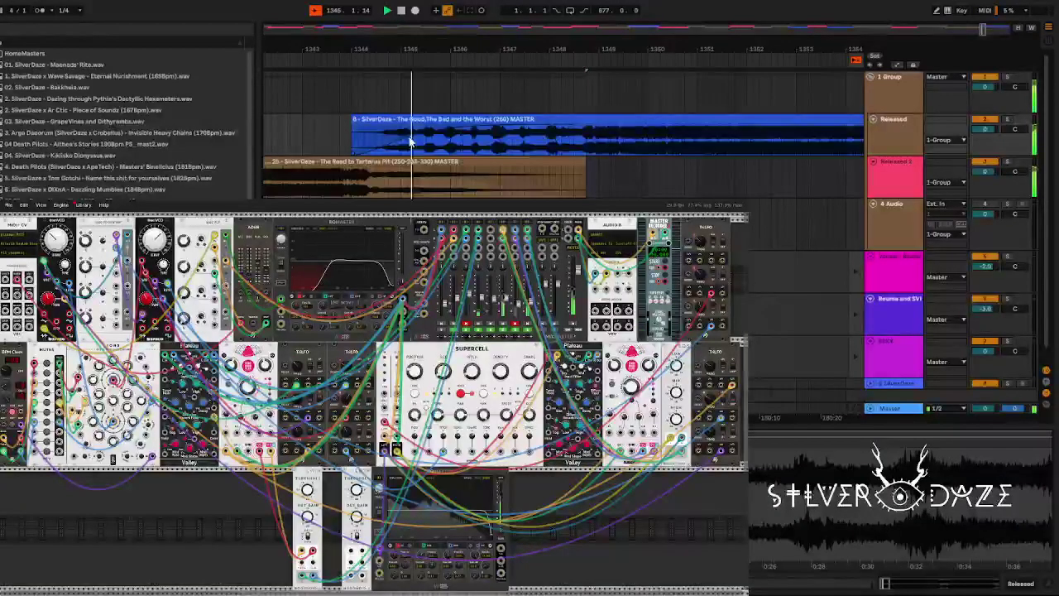
click(429, 104)
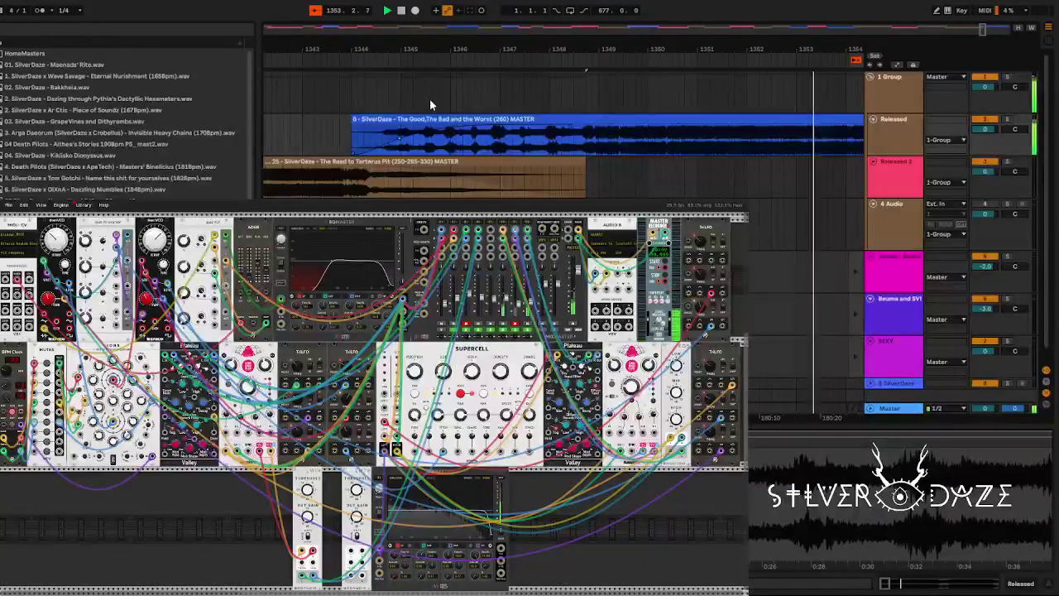
Follow playback of The Good, The Bad and the Worst on Released and examine its waveform from bar 1355 to the loud section near bar 1371.
scroll(362, 48, down, 5)
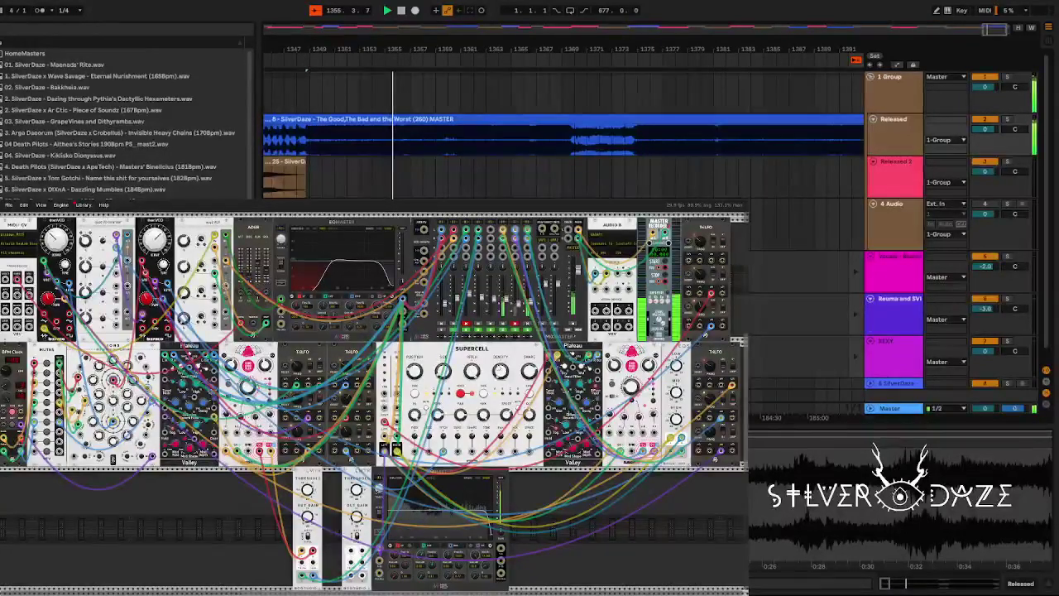
mouse_move(502, 375)
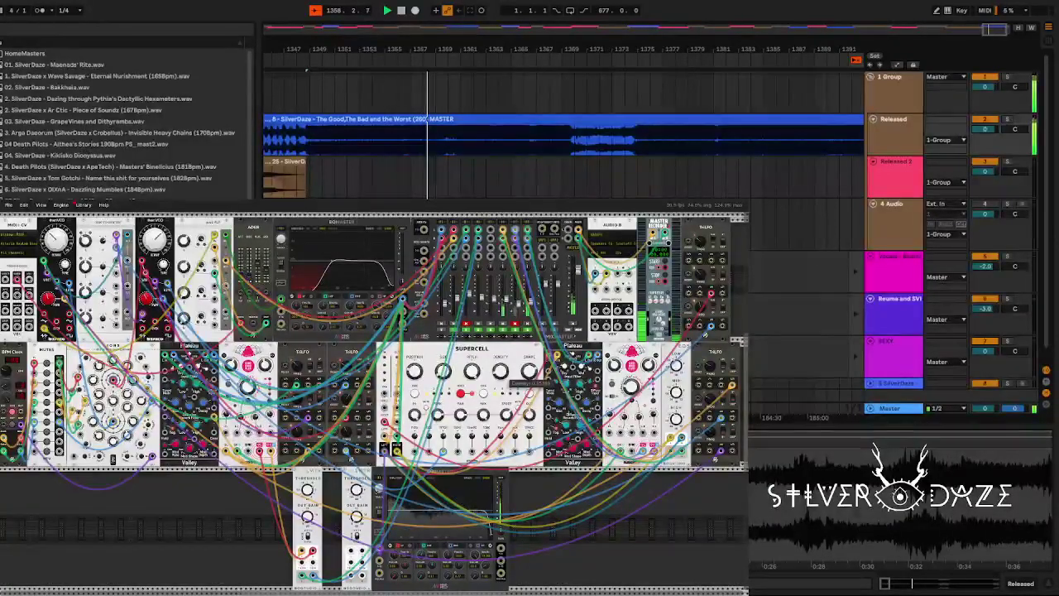
scroll(563, 136, left, 3)
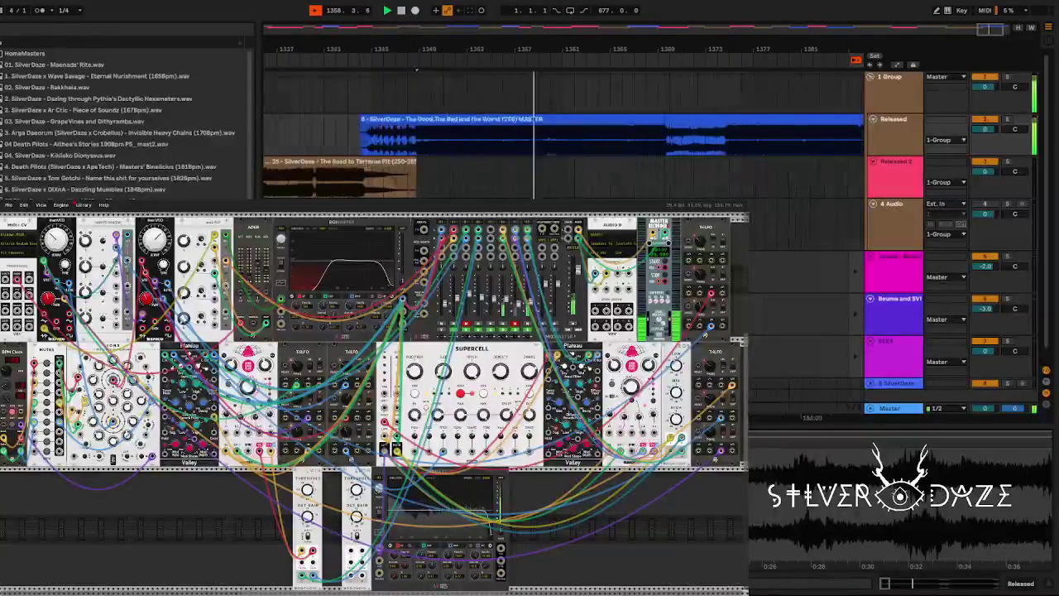
drag(416, 70, 379, 53)
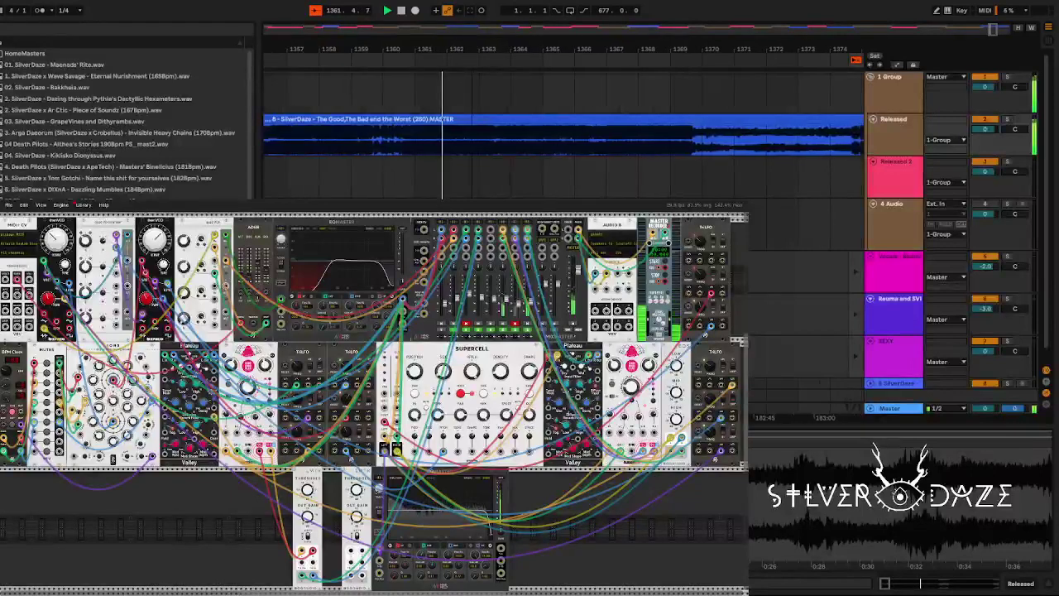
drag(470, 43, 471, 63)
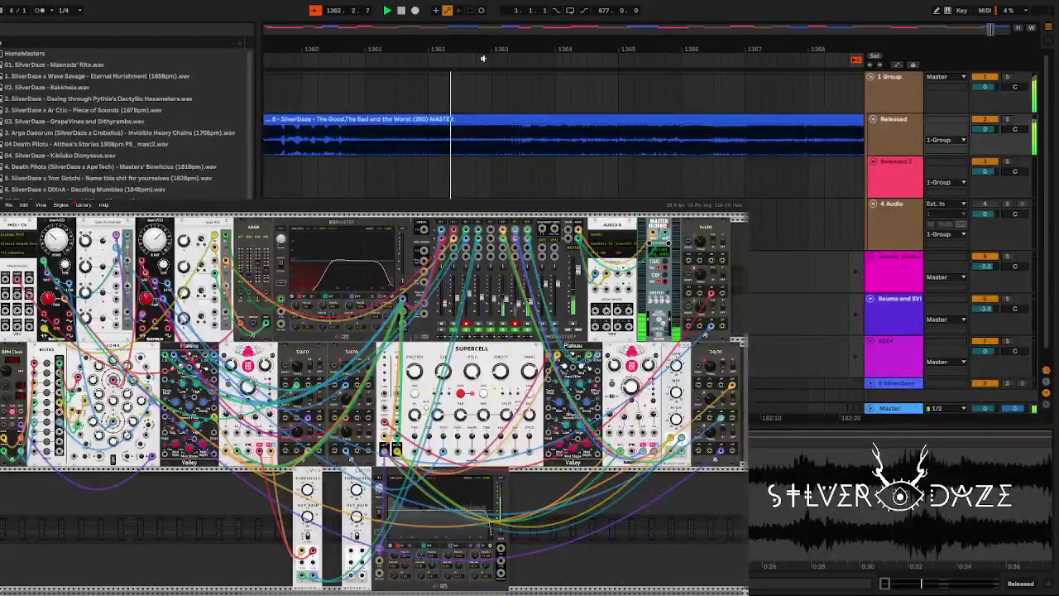
click(497, 116)
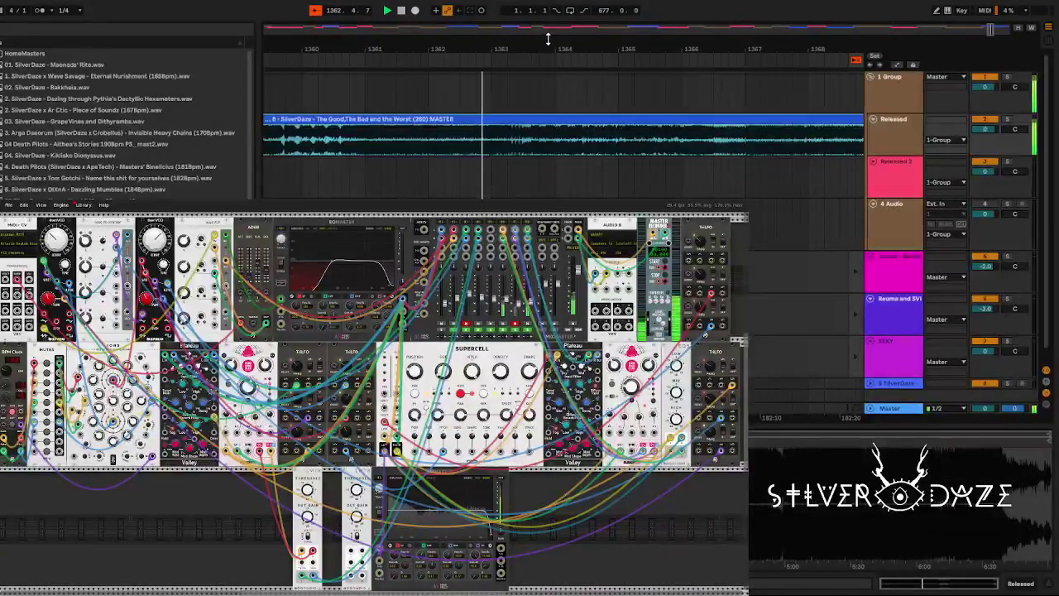
drag(549, 51, 544, 58)
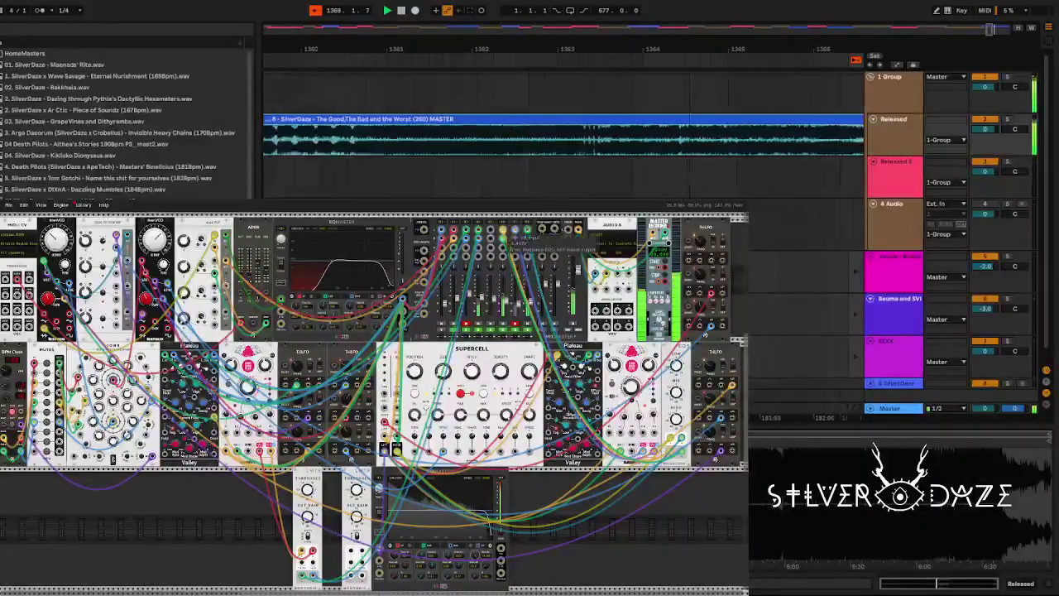
key(minus)
drag(497, 45, 352, 43)
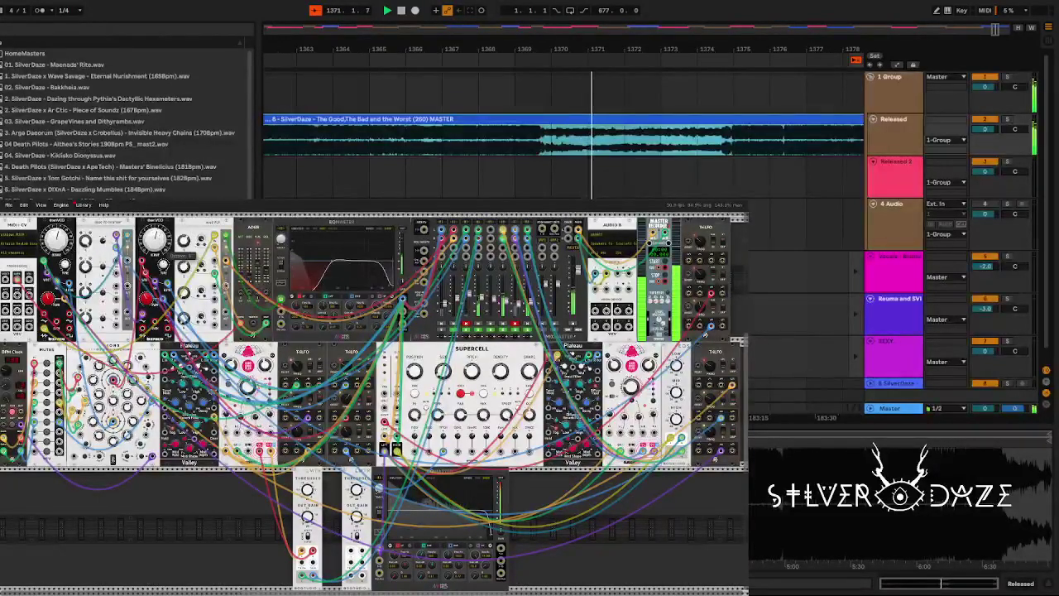
Adjust the large main knob of the second VCO module in the VCV Rack patch.
drag(154, 242, 154, 235)
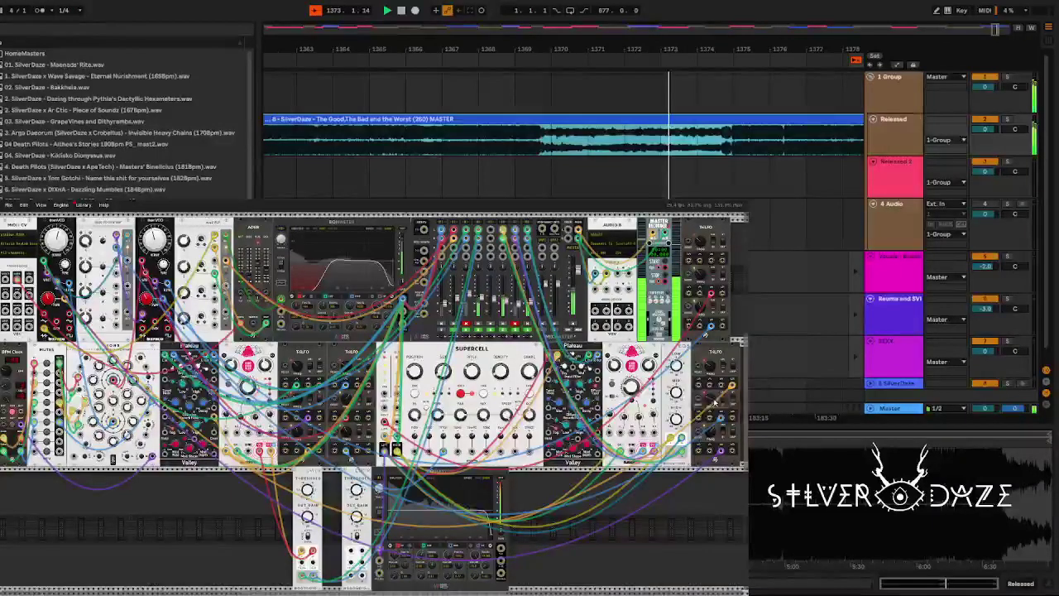
mouse_move(710, 404)
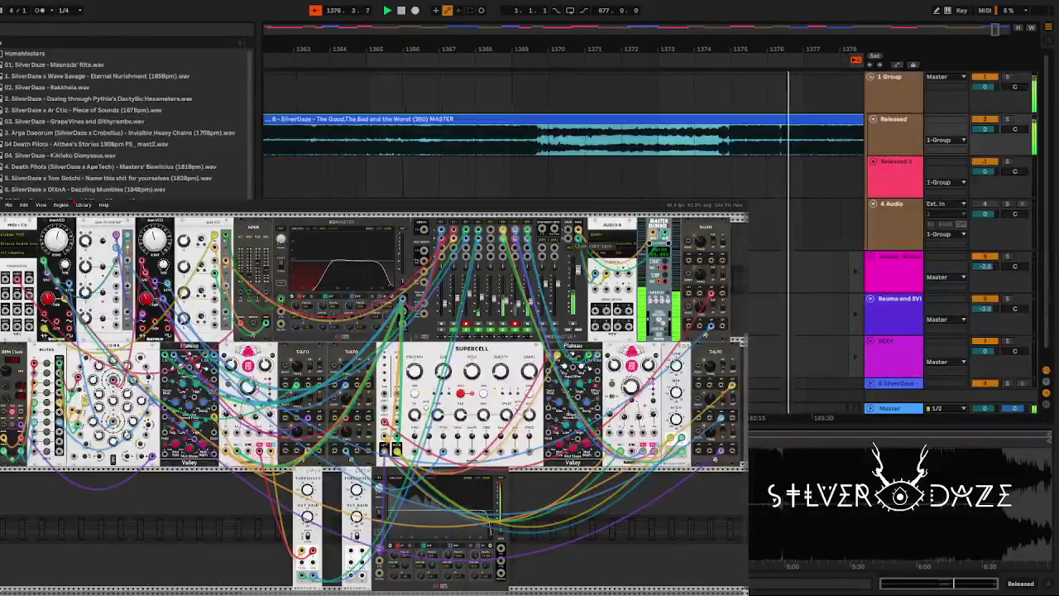
Follow The Good, The Bad and the Worst from bar 1377 and examine its waveform and fade-out towards the end of the clip.
key(minus)
scroll(755, 118, down, 3)
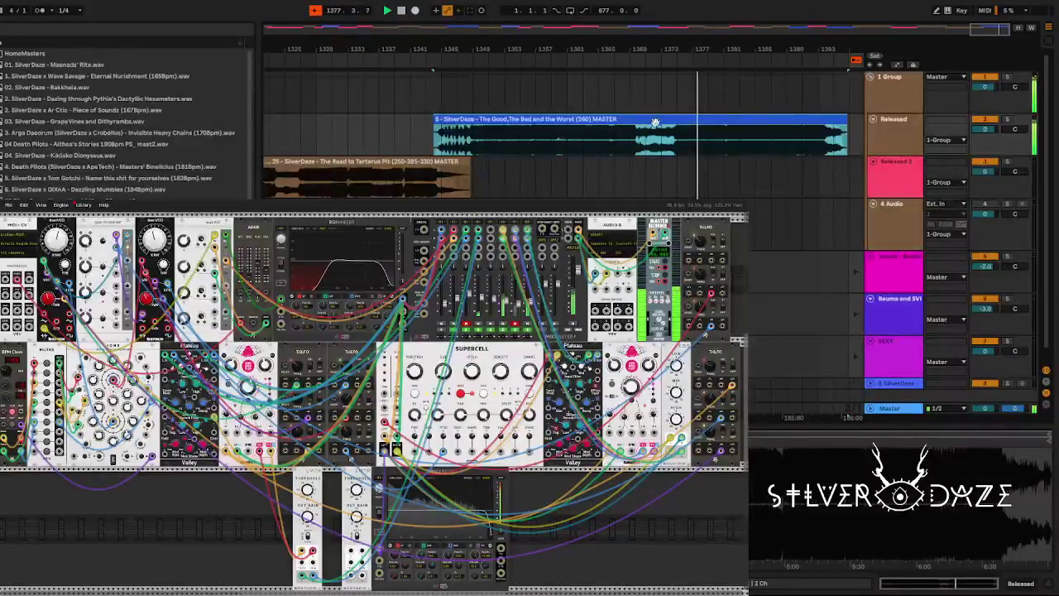
drag(687, 53, 538, 40)
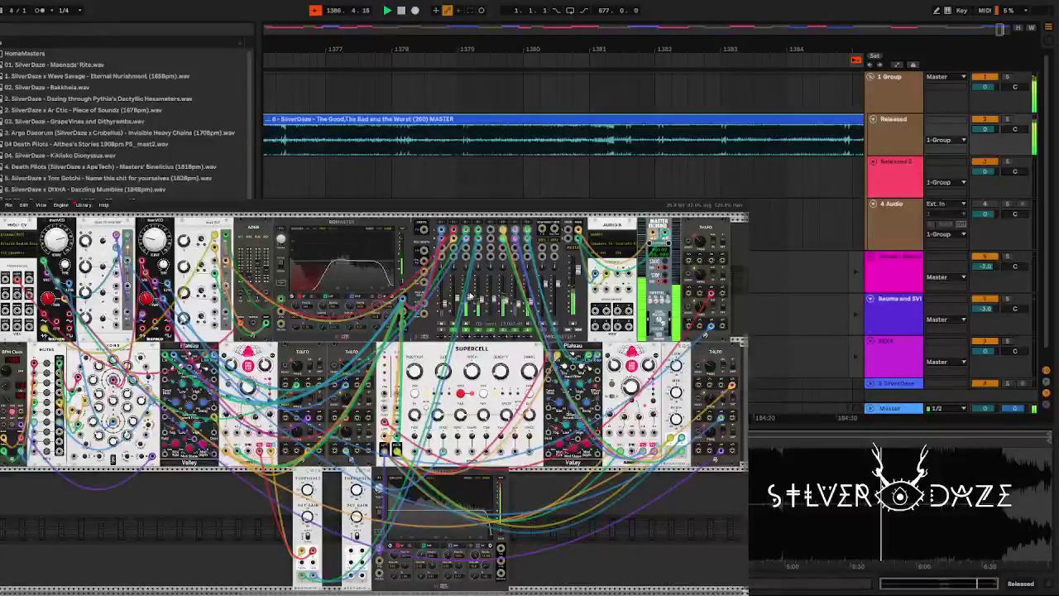
scroll(522, 49, down, 5)
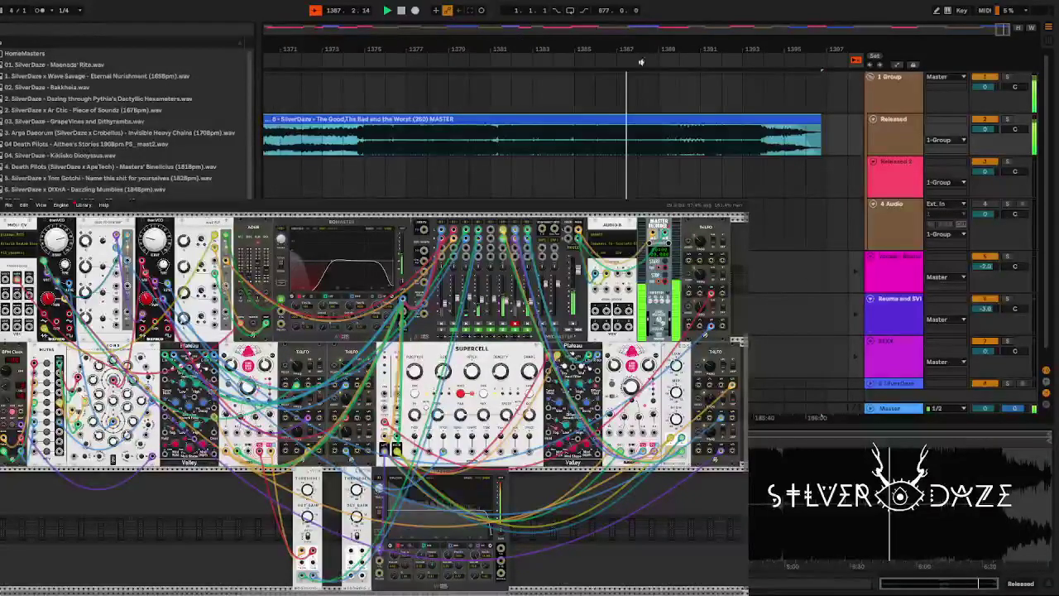
scroll(515, 45, up, 5)
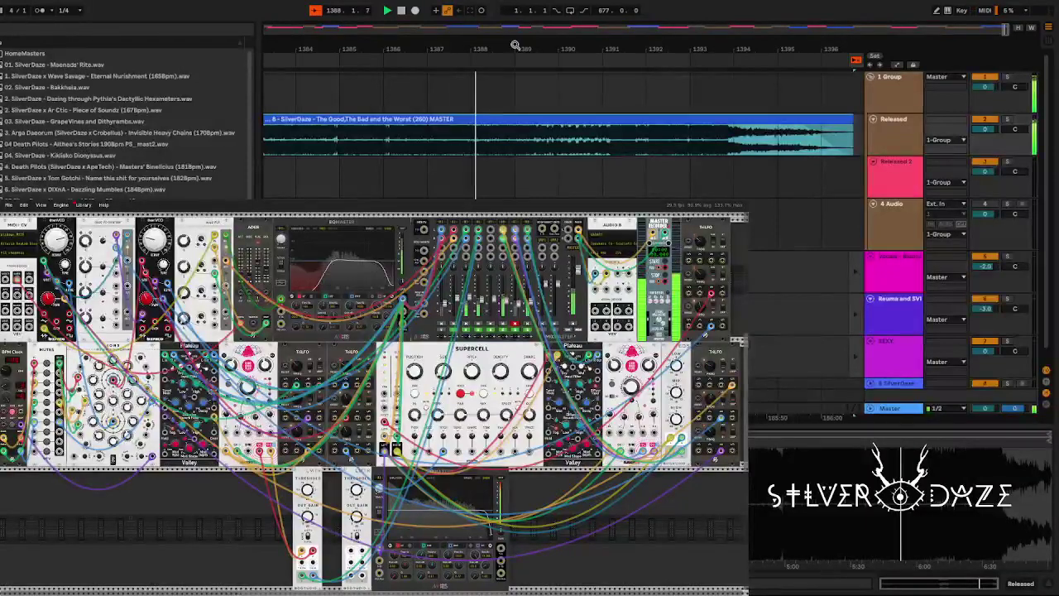
scroll(514, 45, up, 4)
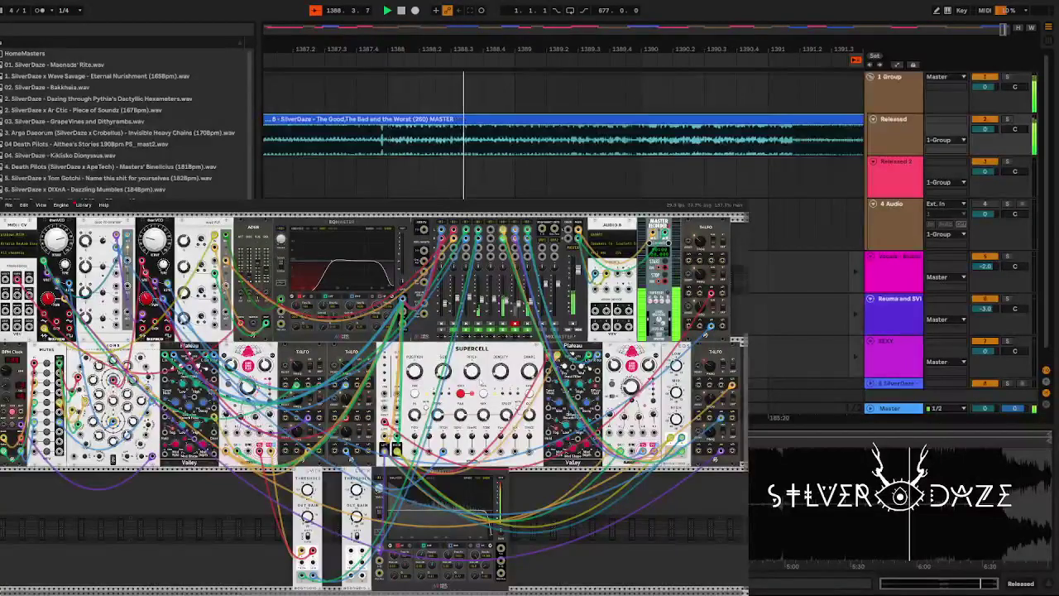
mouse_move(500, 372)
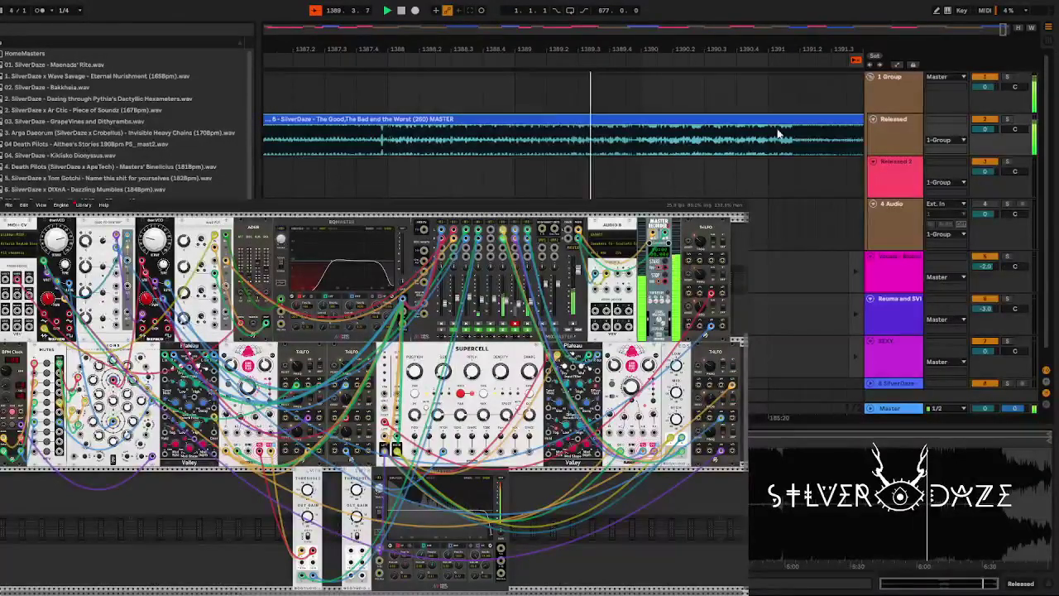
scroll(479, 46, down, 3)
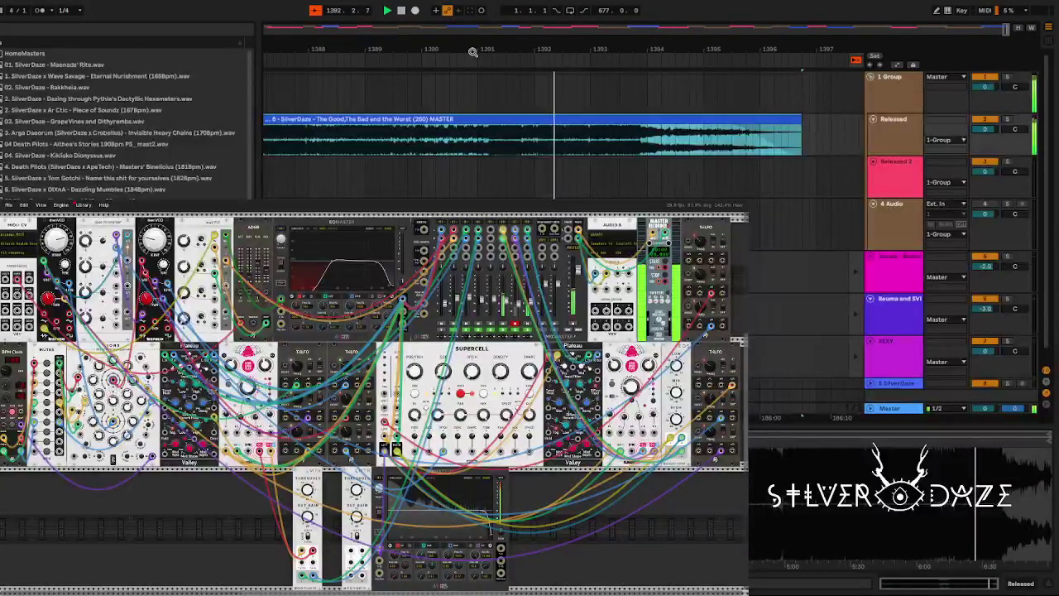
drag(547, 53, 467, 47)
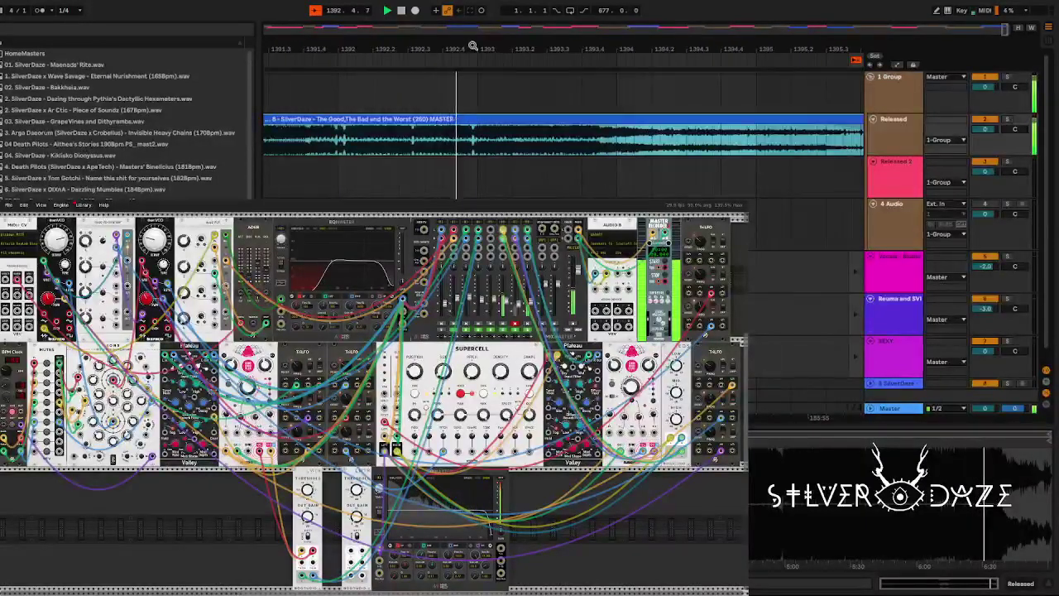